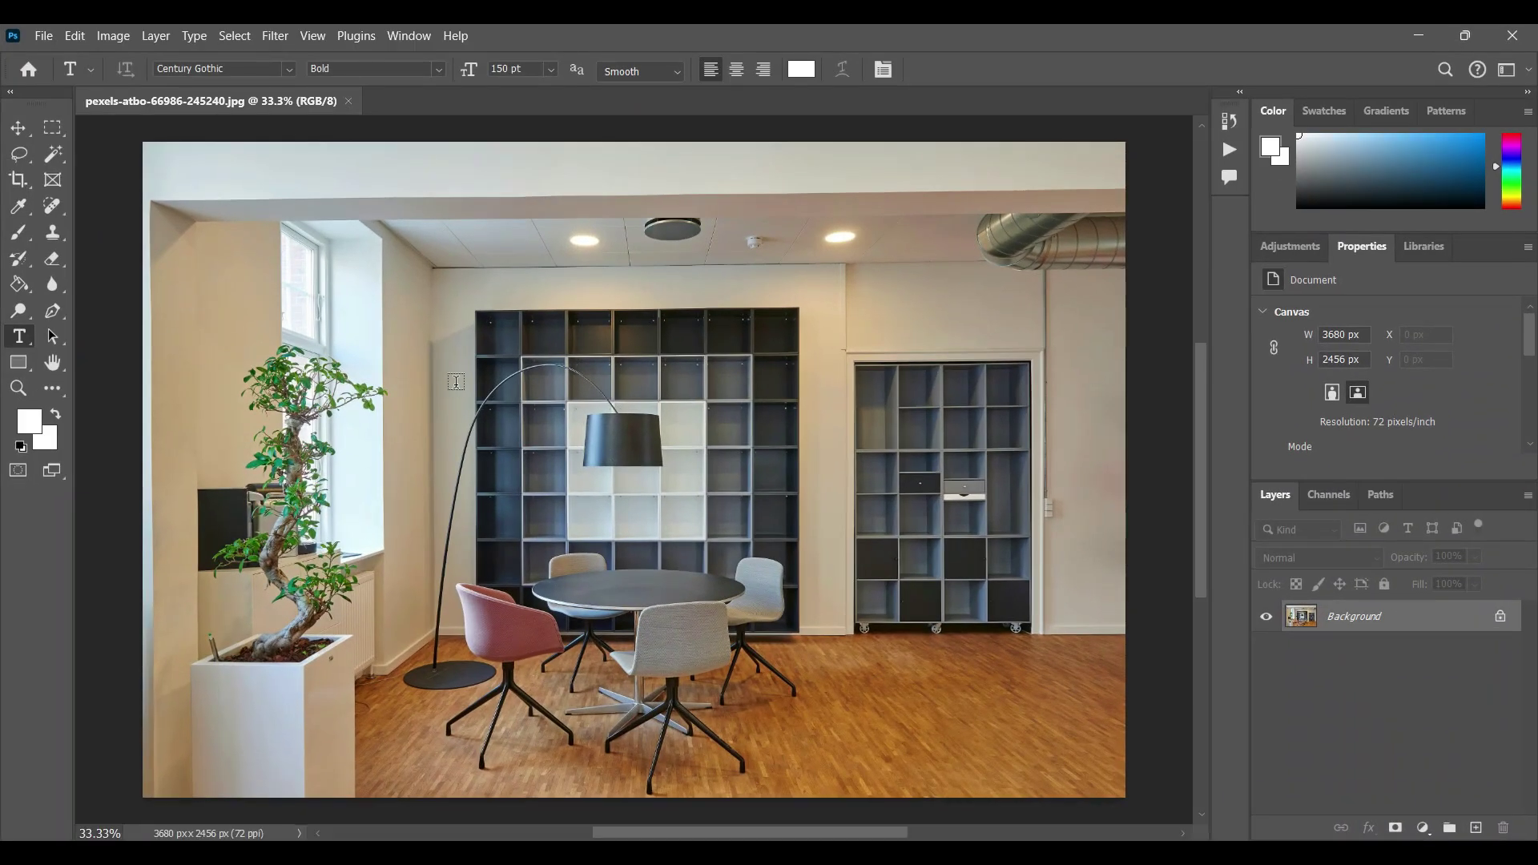
Browse the Layer menu twice, then unlock the Background layer so it becomes Layer 0
left_click(156, 36)
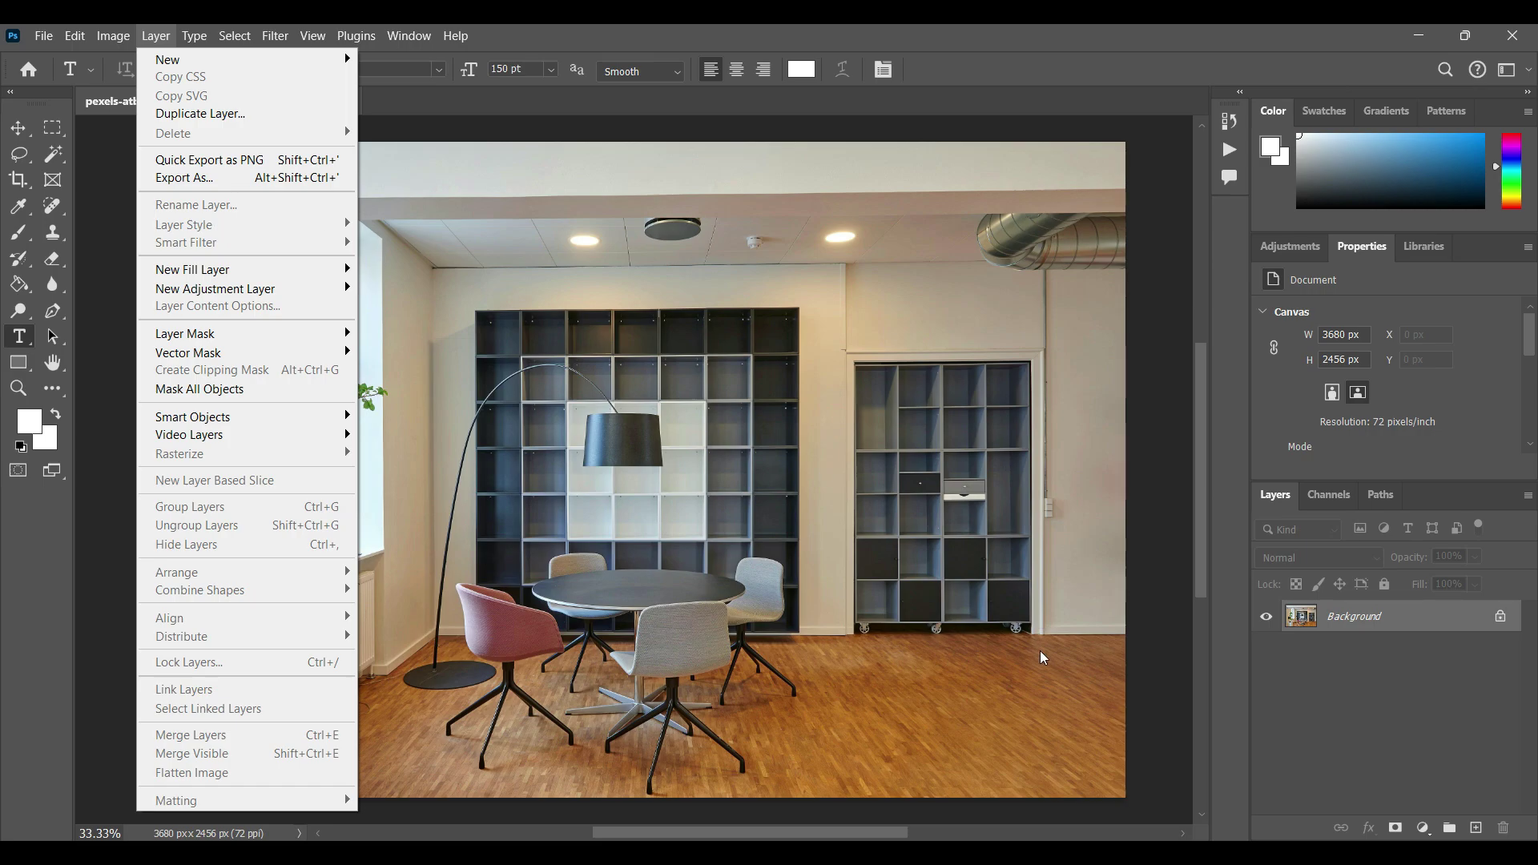
left_click(1339, 626)
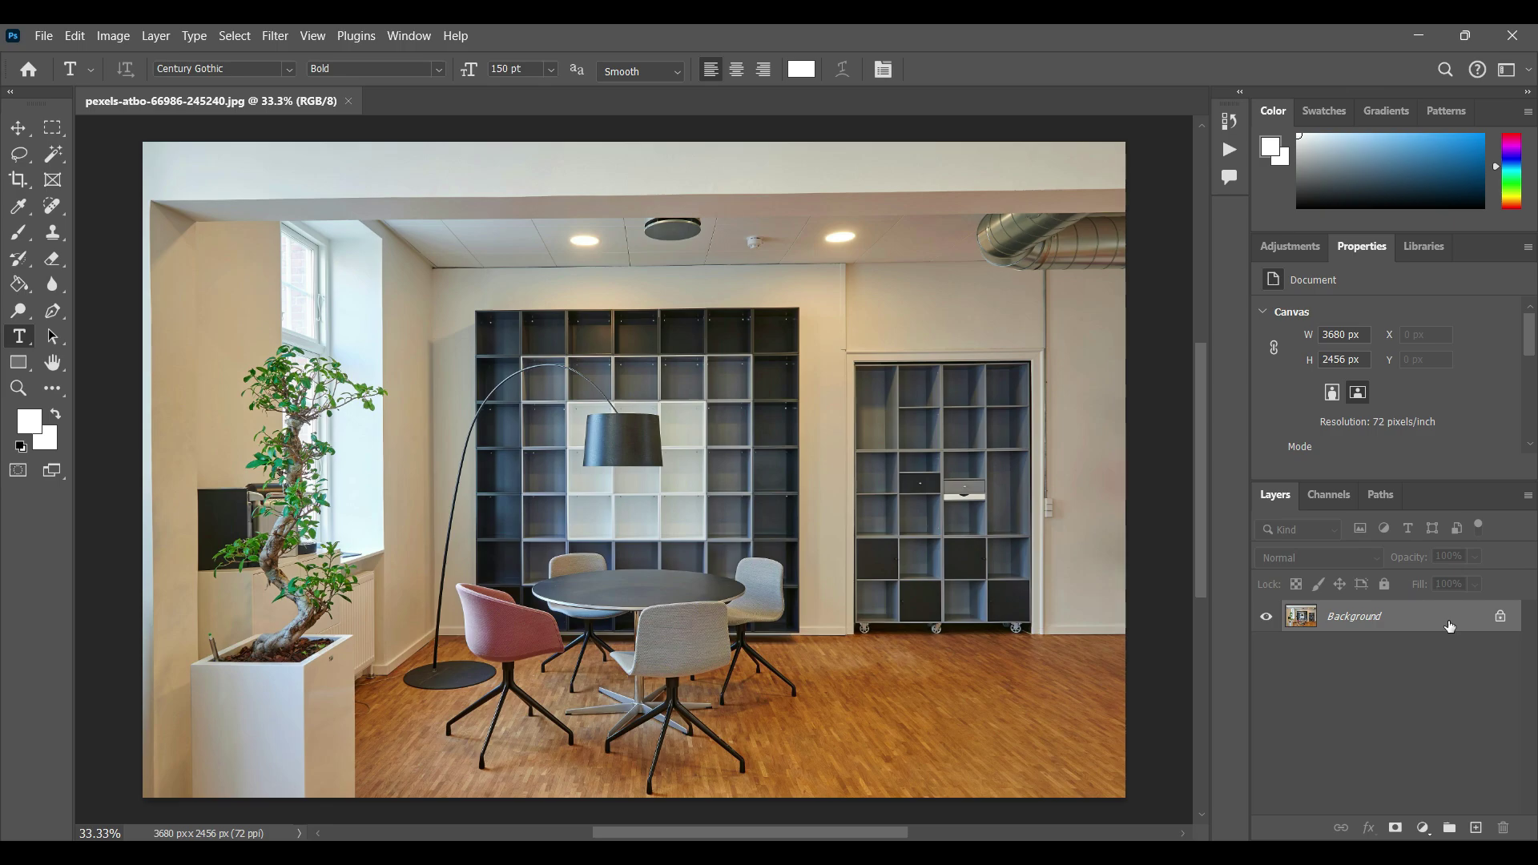
left_click(156, 36)
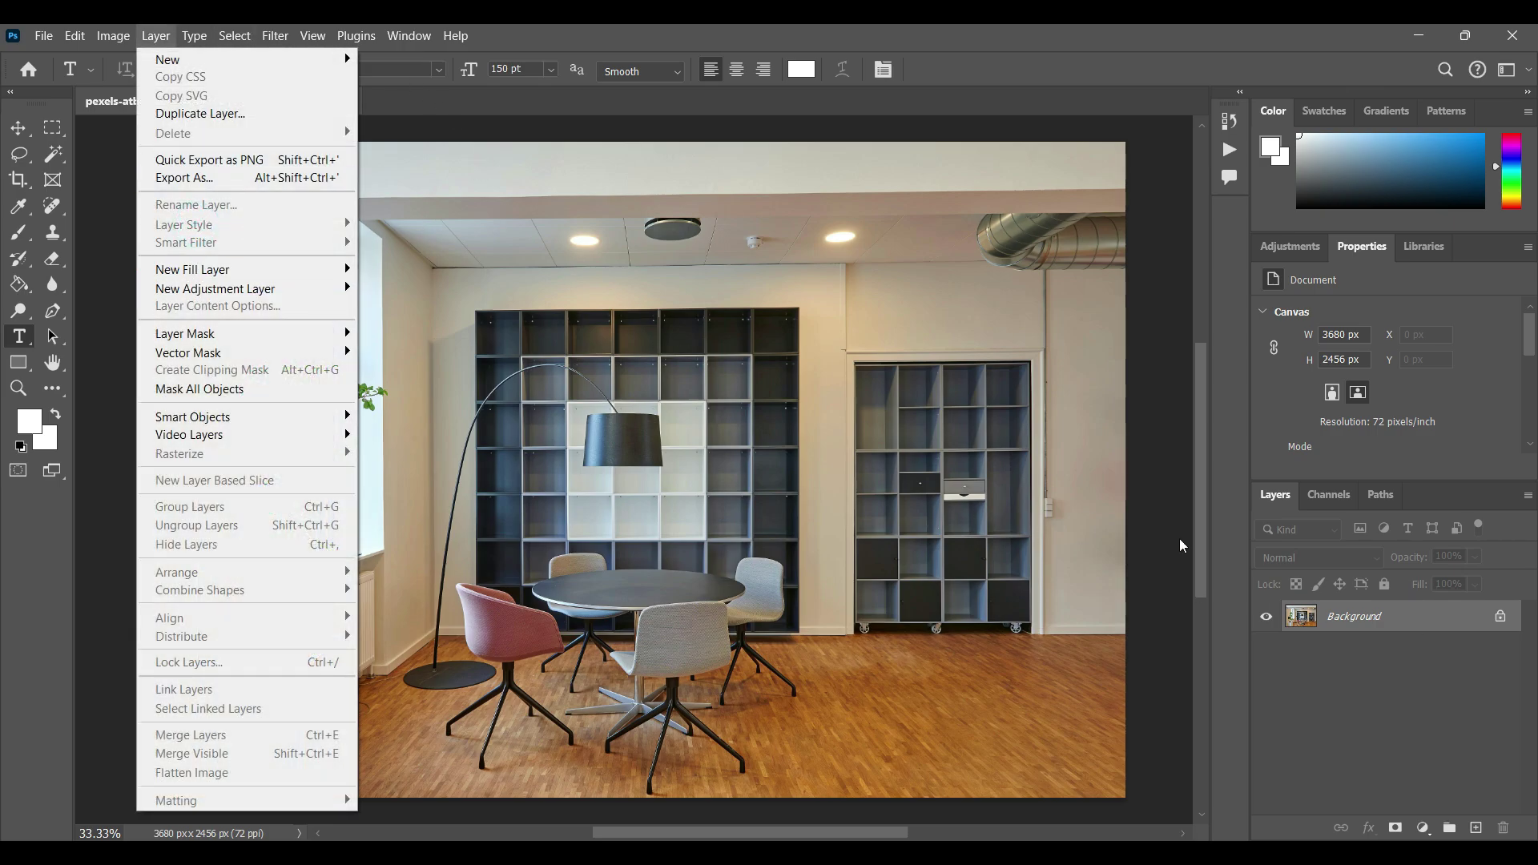
left_click(1435, 671)
left_click(1499, 618)
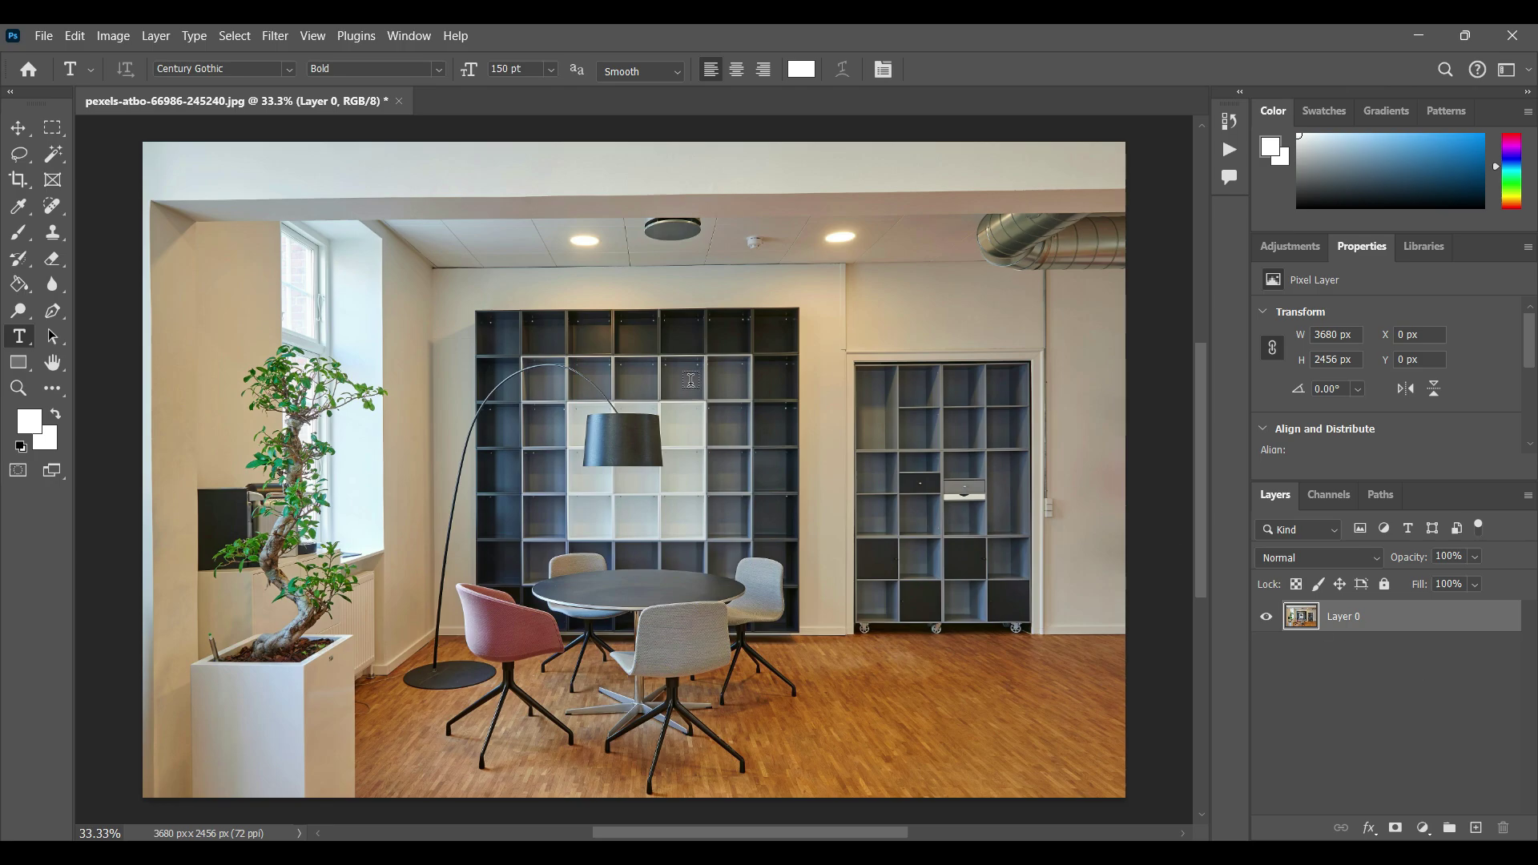
Open Layer 0's layer style settings several ways, cancelling each time without changes
left_click(155, 36)
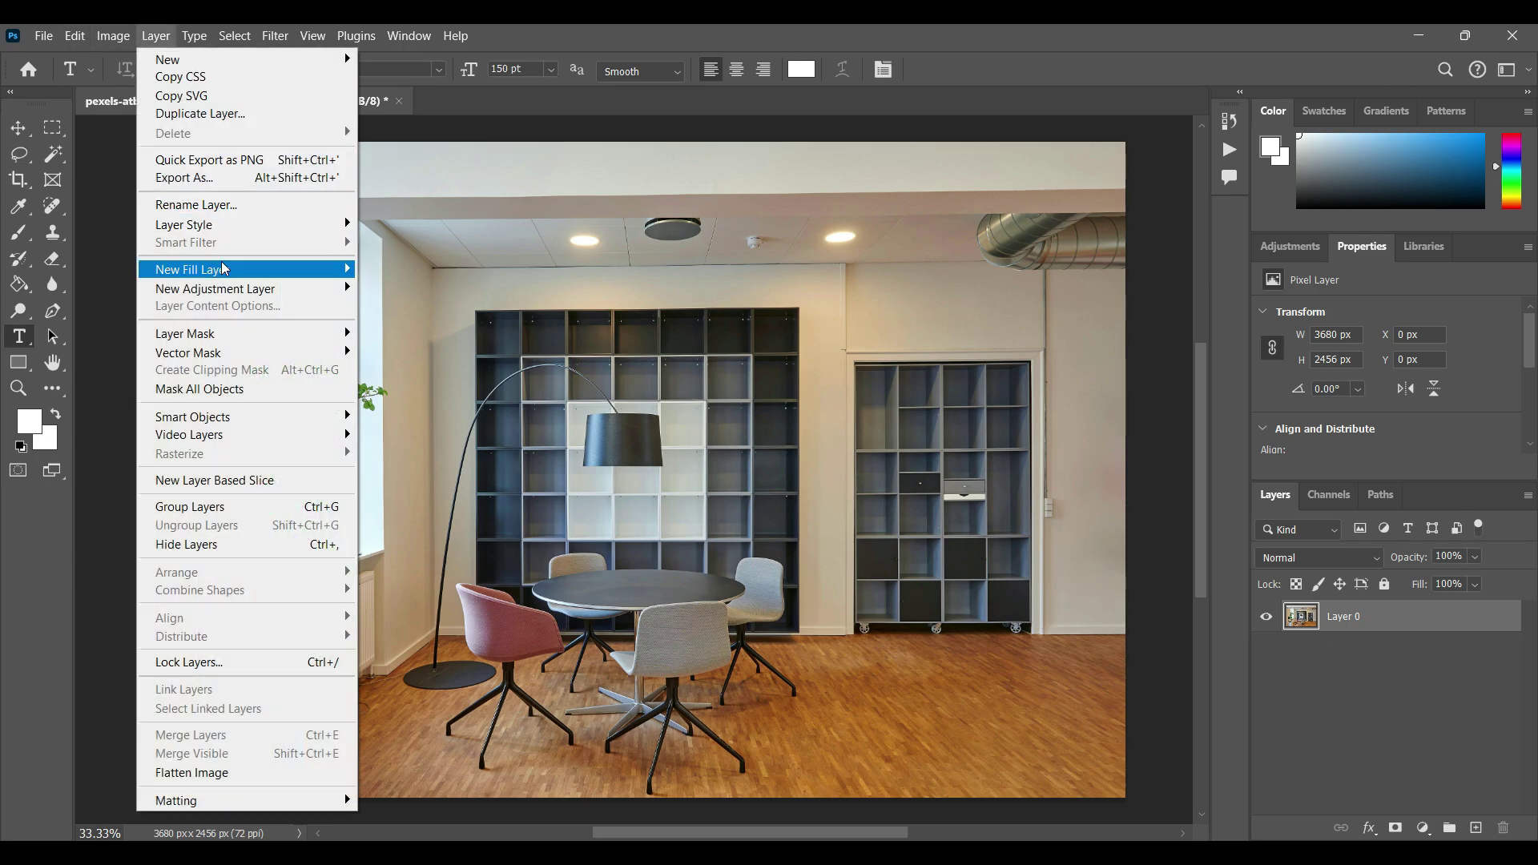
mouse_move(184, 224)
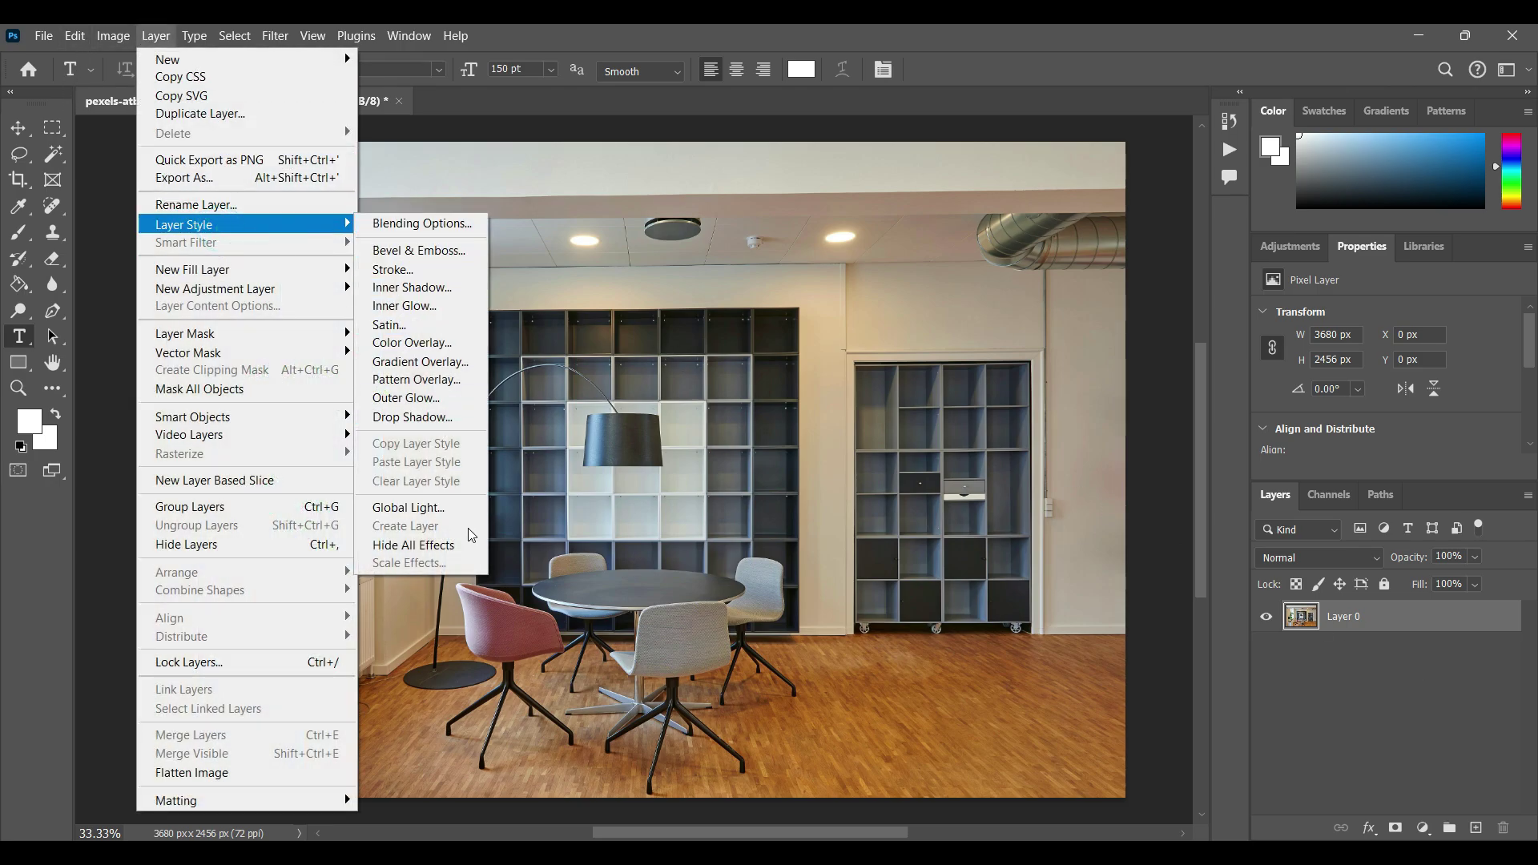
left_click(1431, 721)
left_click(1434, 629)
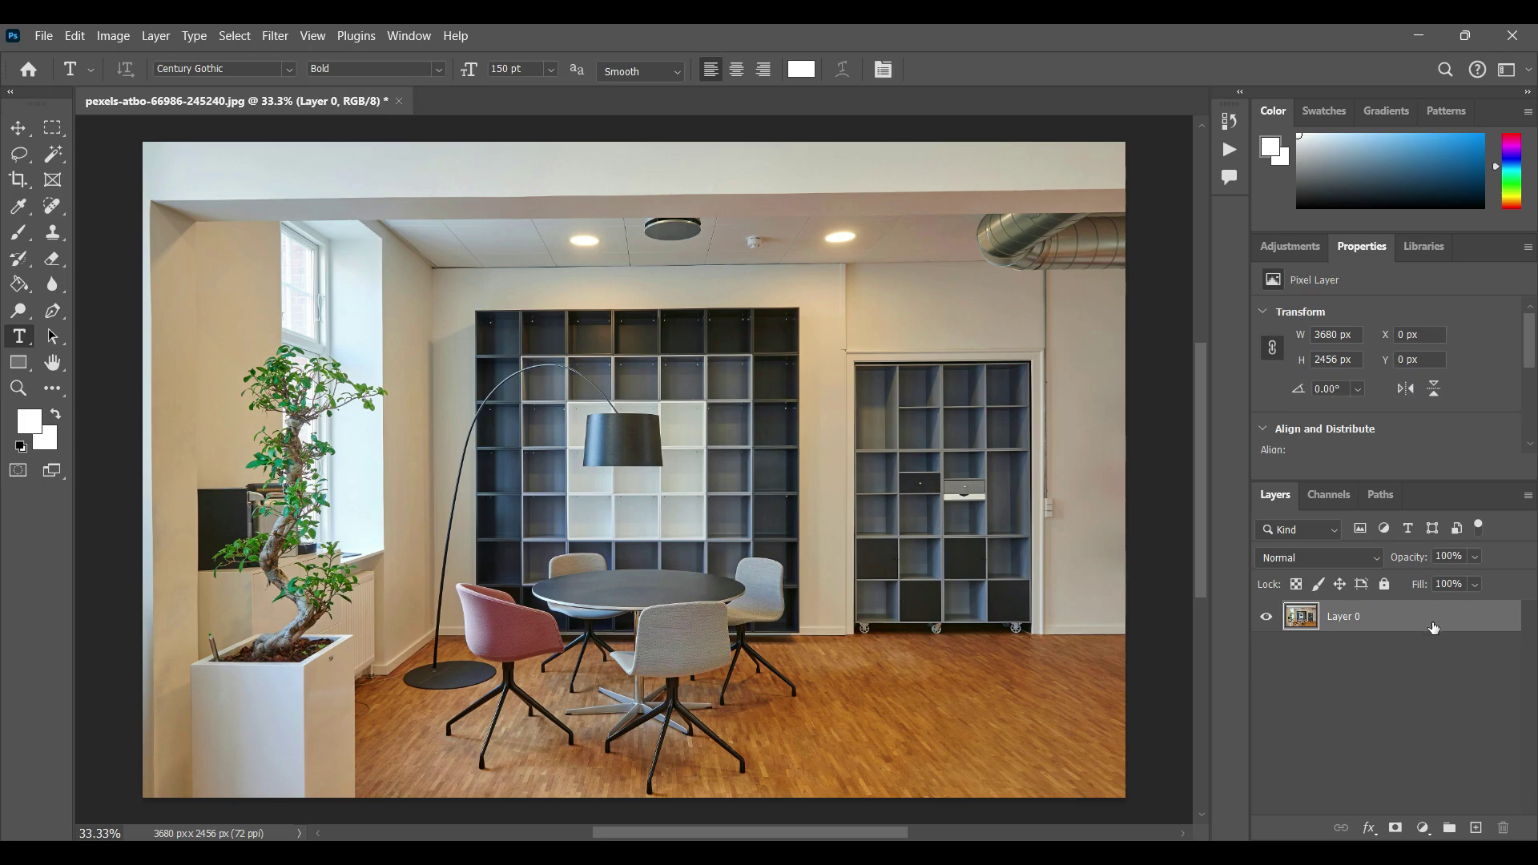
double_click(1434, 629)
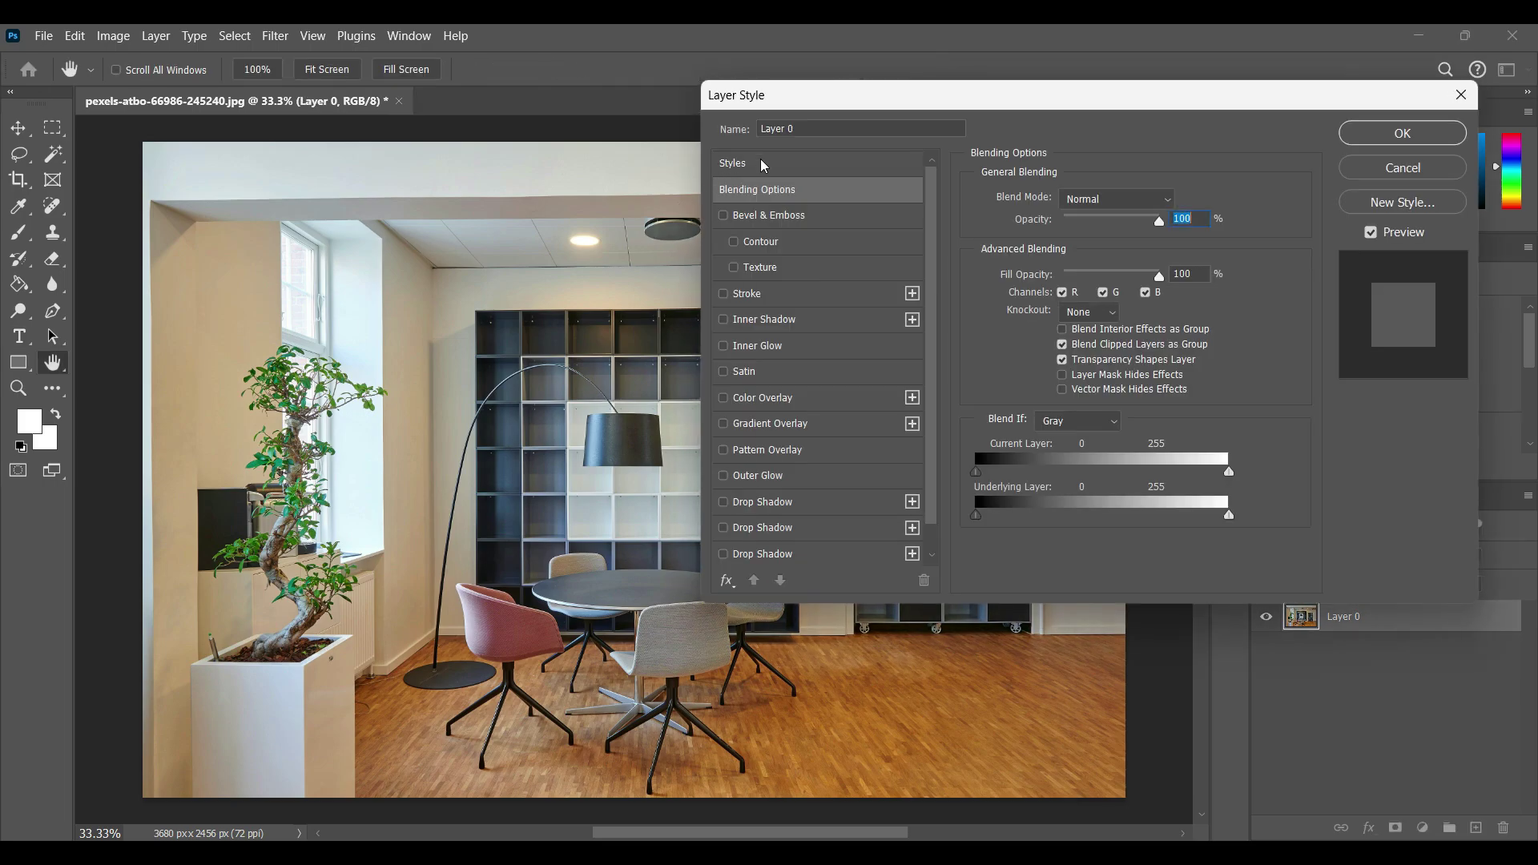
left_click(1403, 169)
right_click(1420, 622)
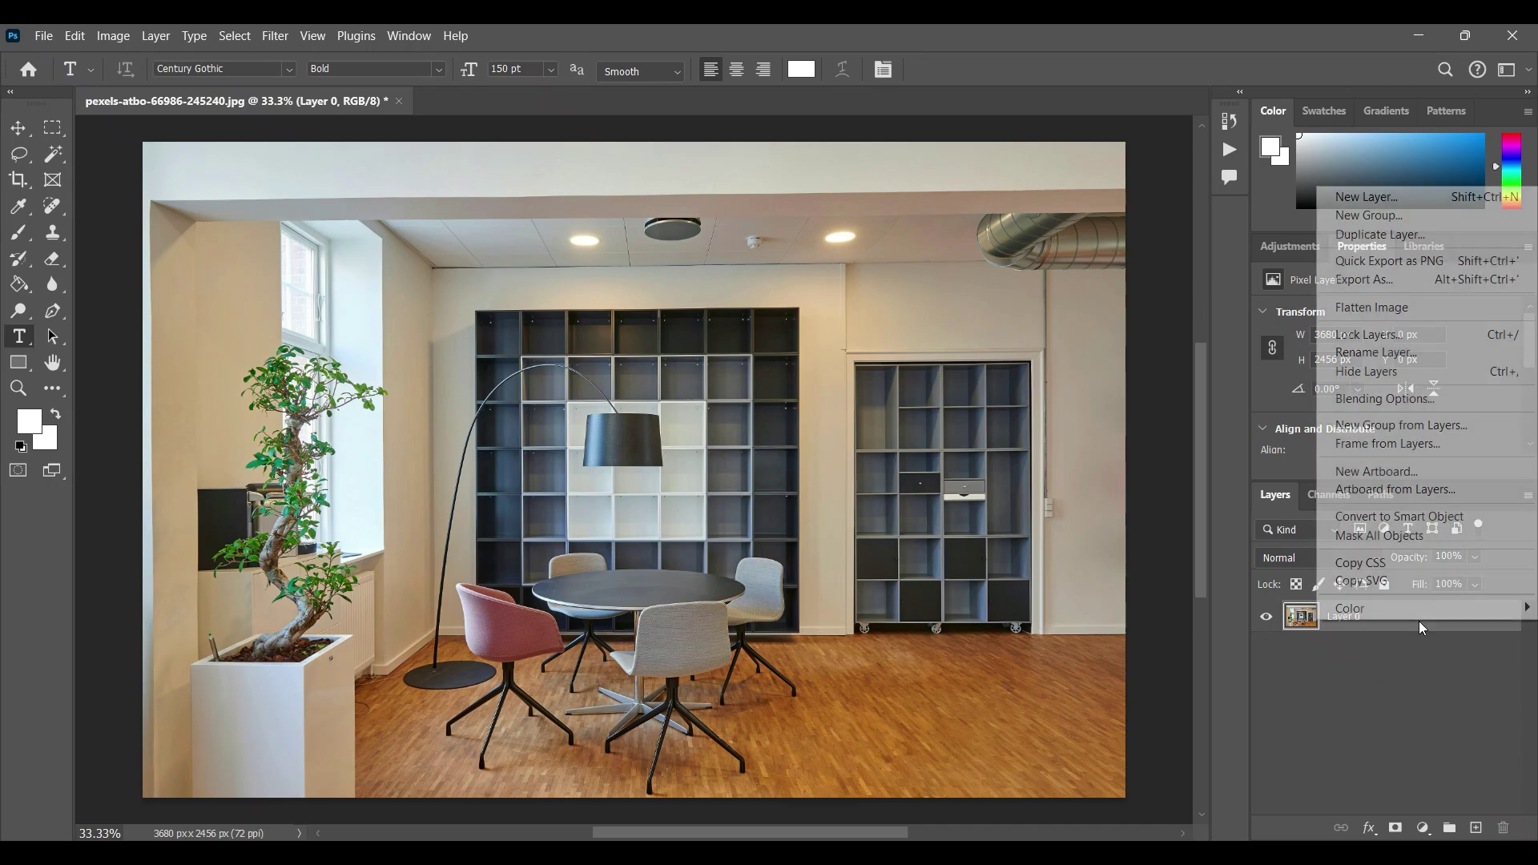
left_click(1458, 400)
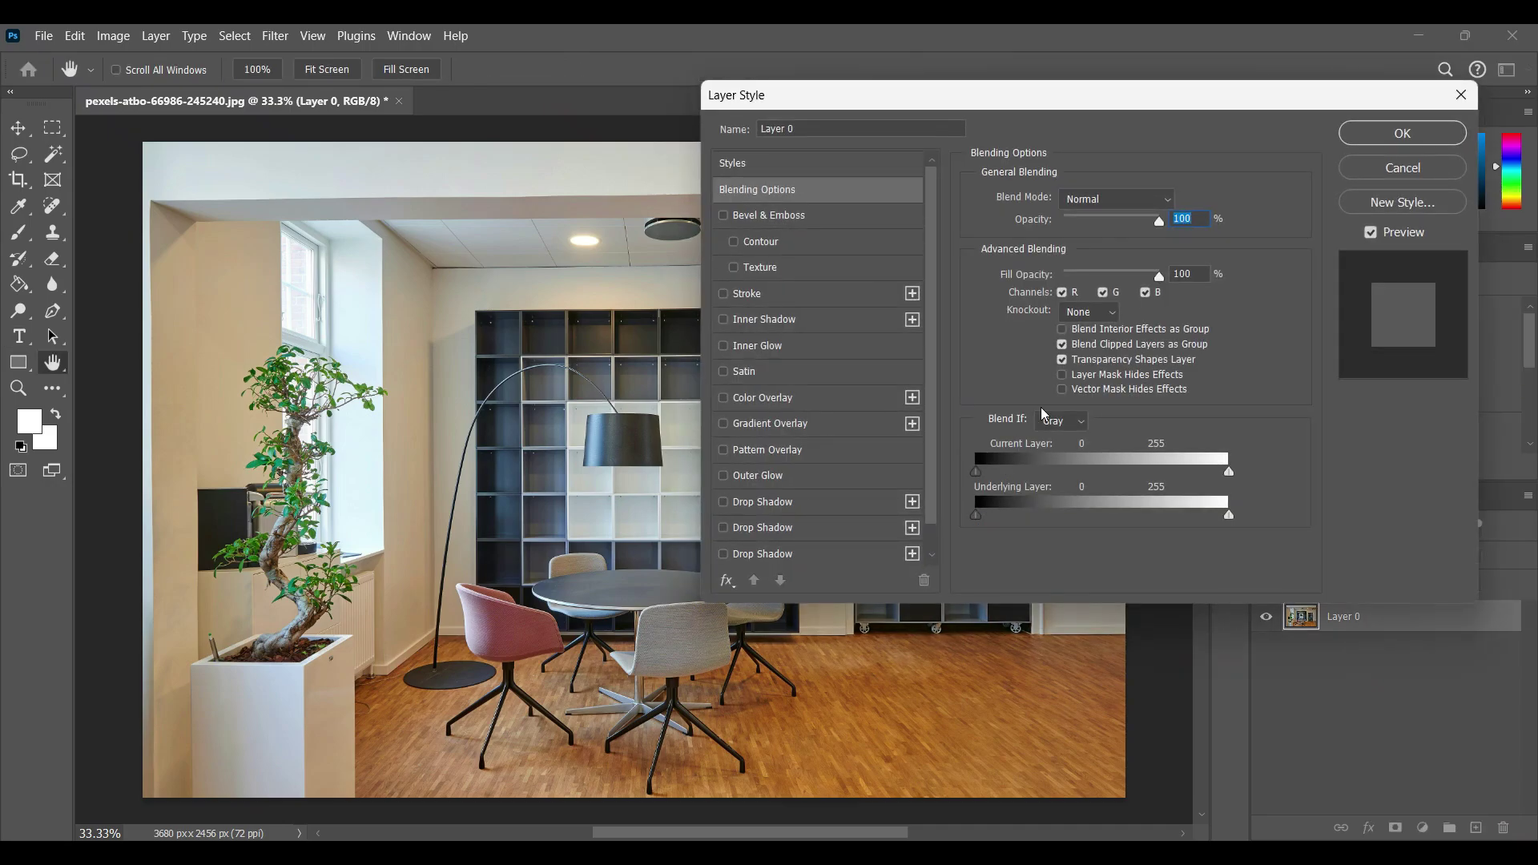
key("t")
left_click(1403, 168)
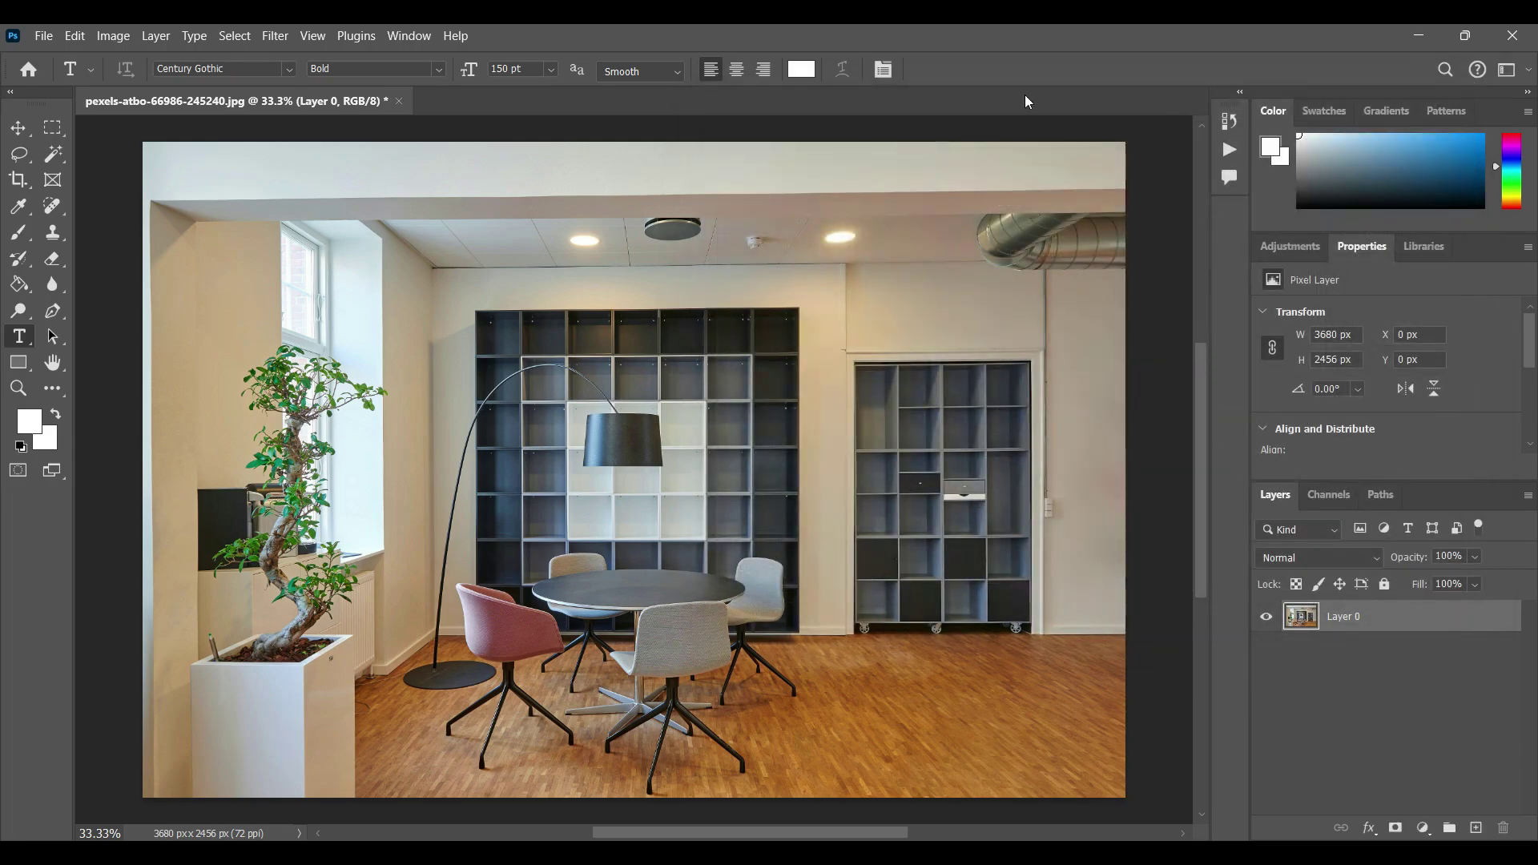
Preview Bevel & Emboss on Layer 0 via Blending Options, then cancel it
left_click(155, 37)
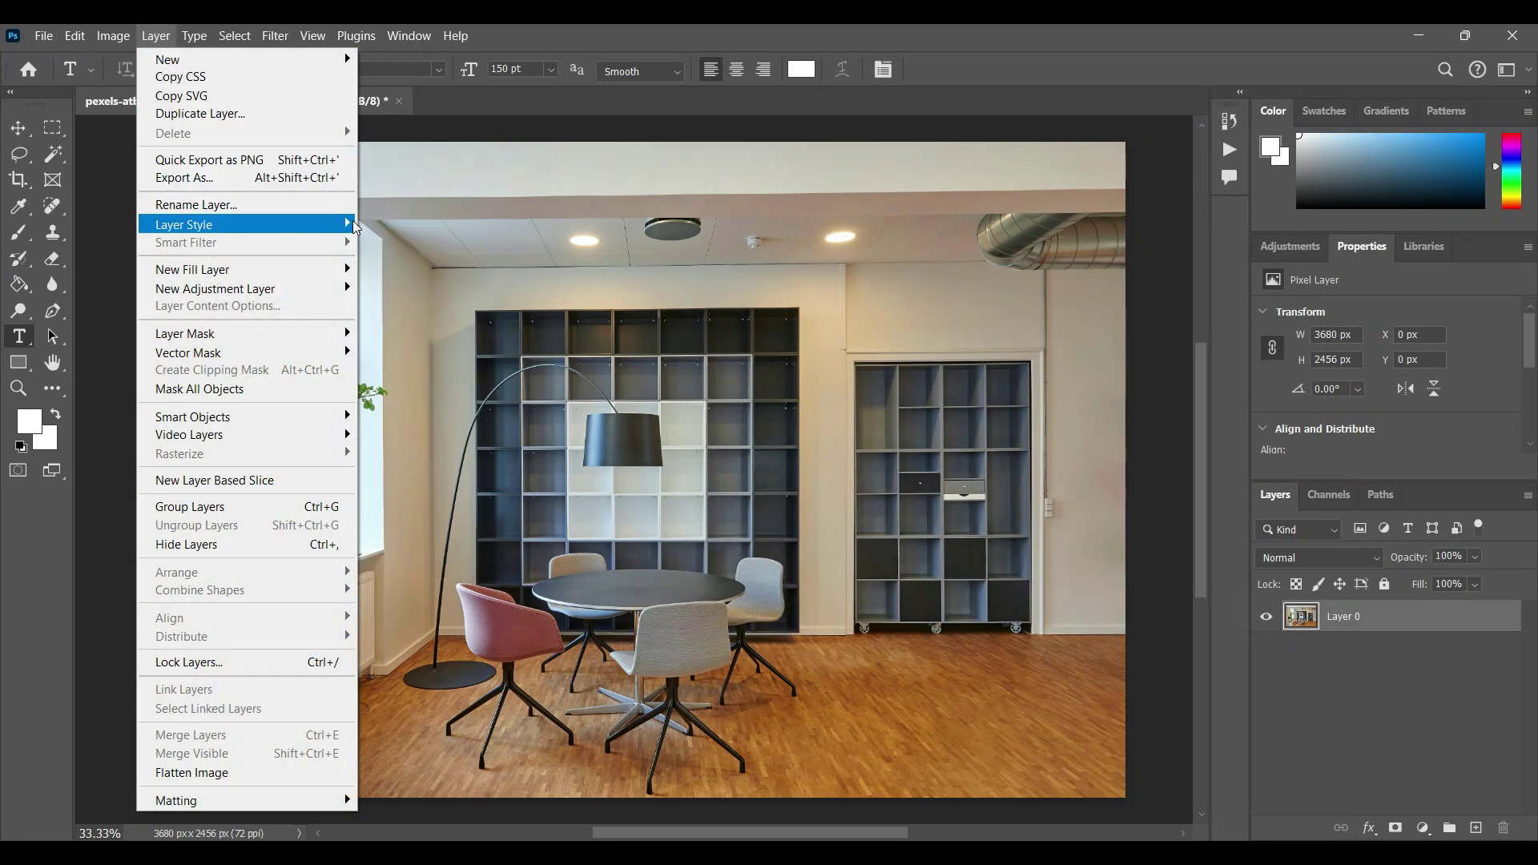
mouse_move(184, 225)
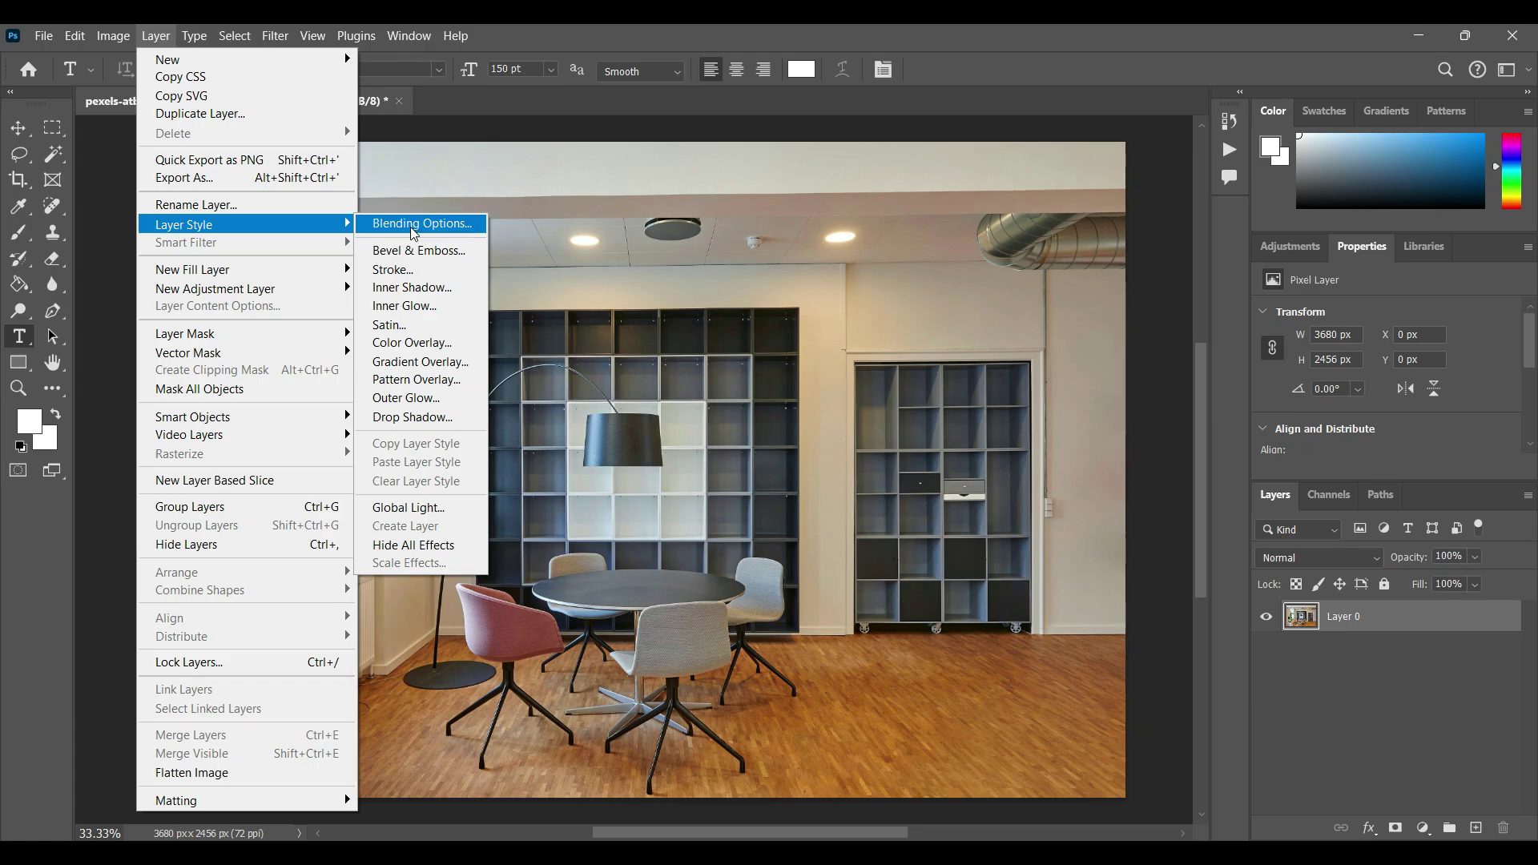
left_click(410, 223)
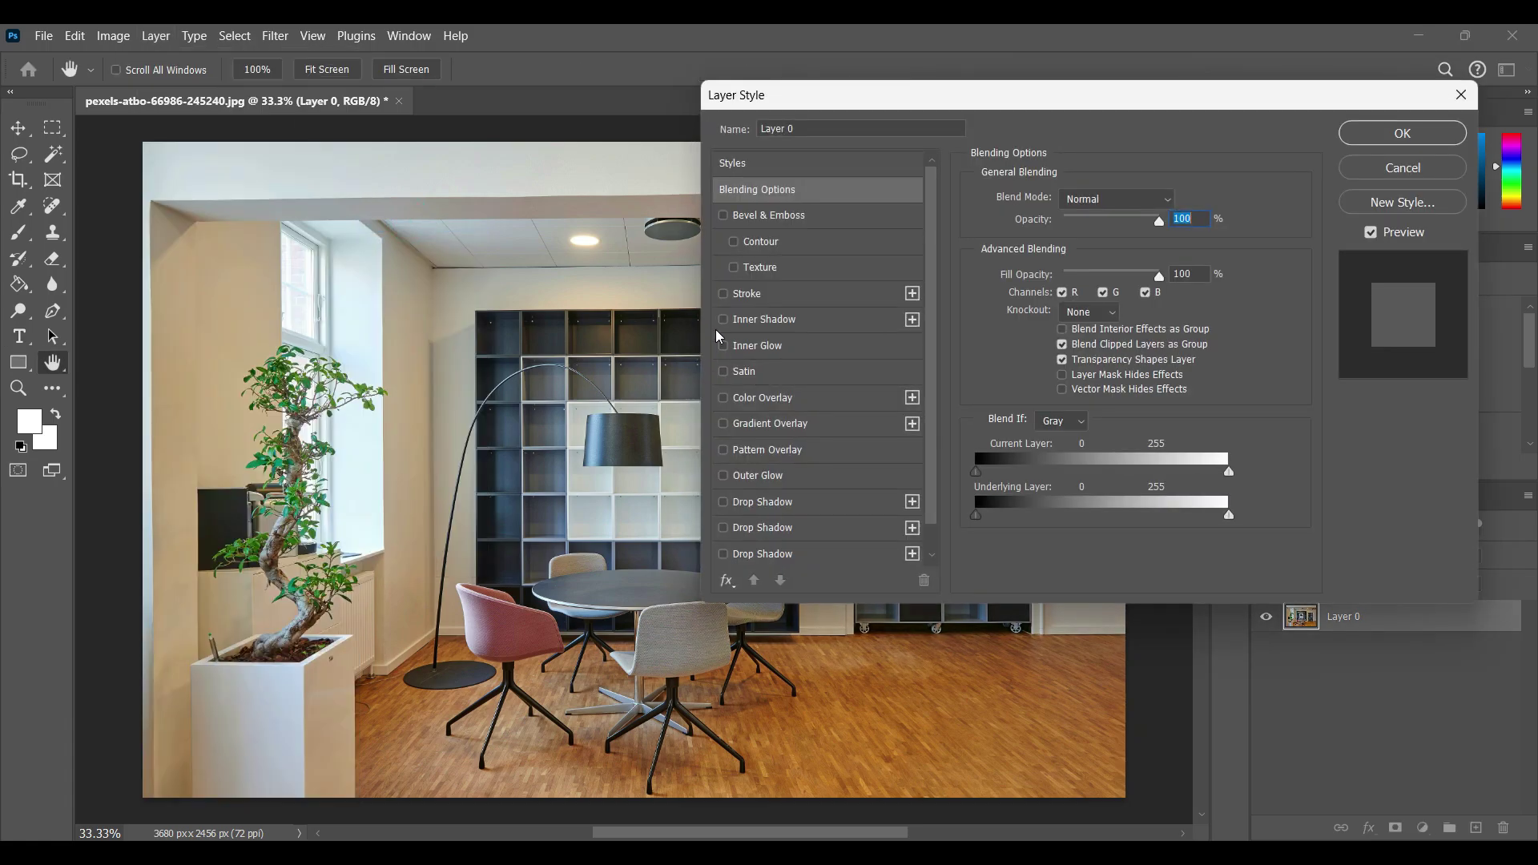
left_click(724, 217)
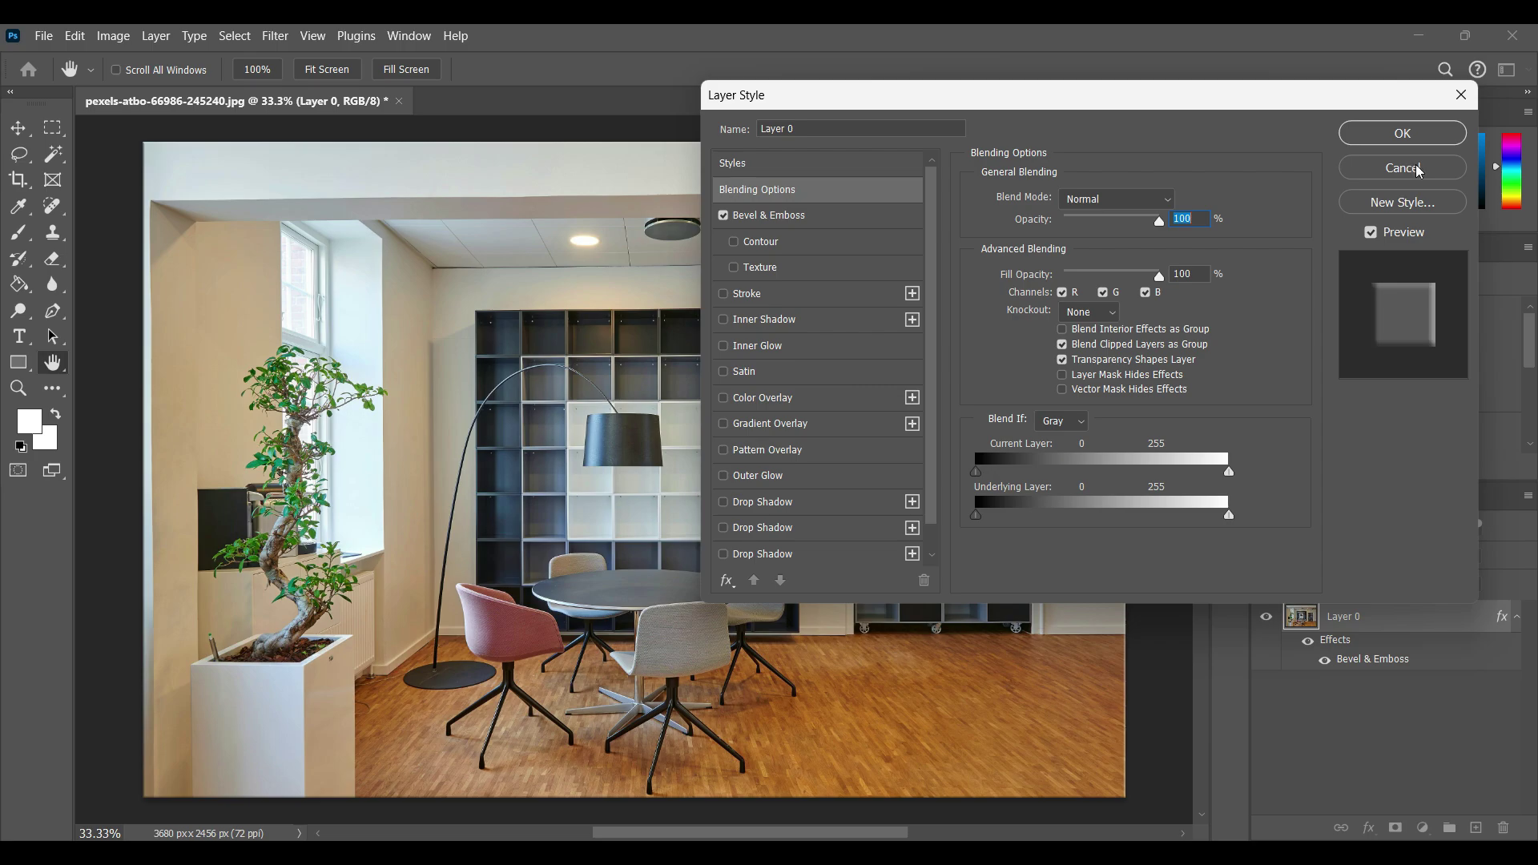
left_click(1417, 169)
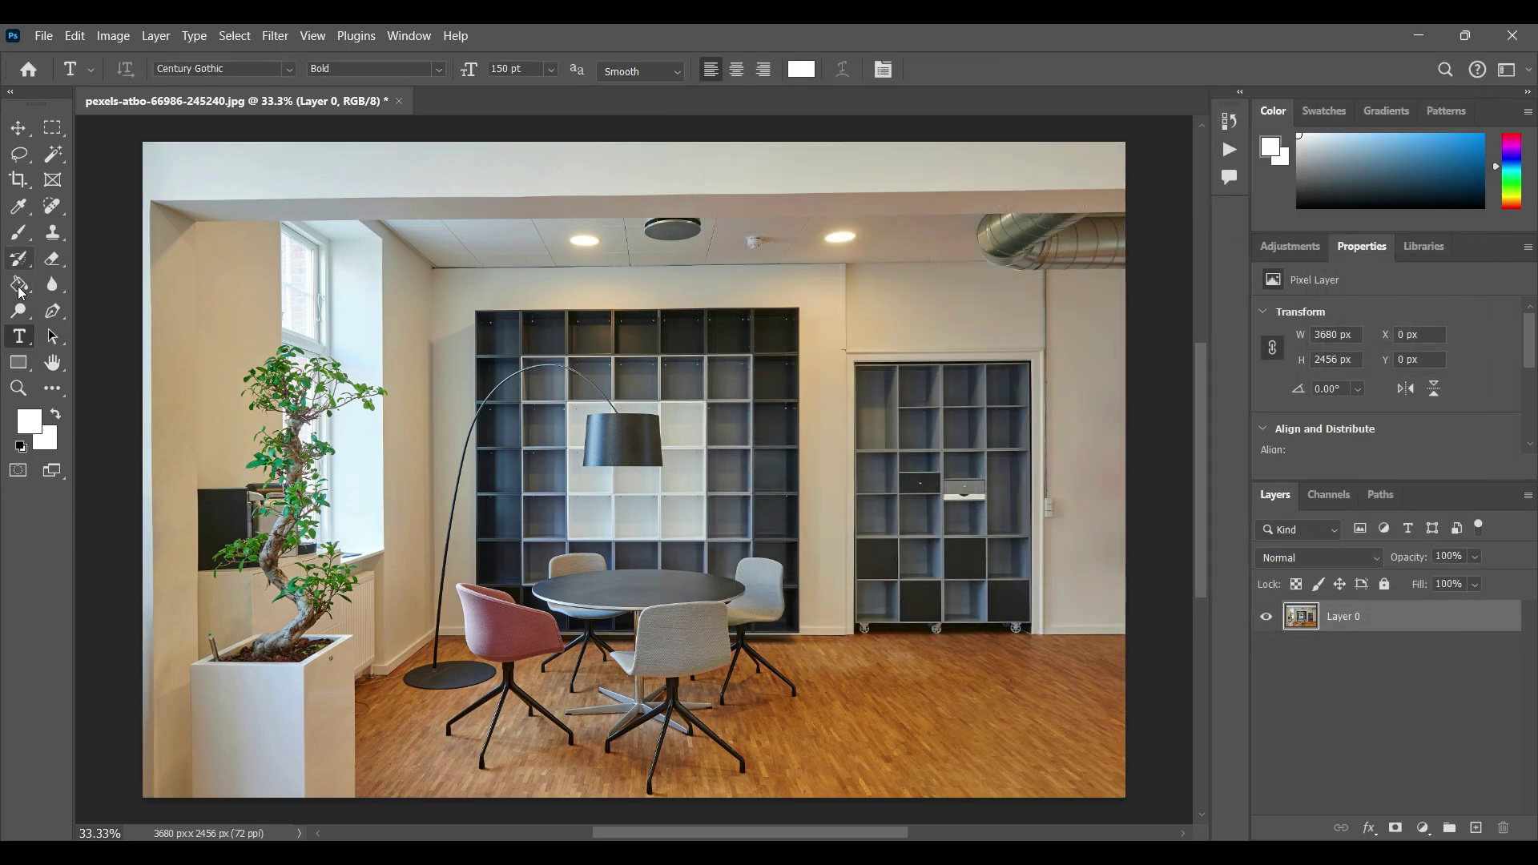
left_click(19, 363)
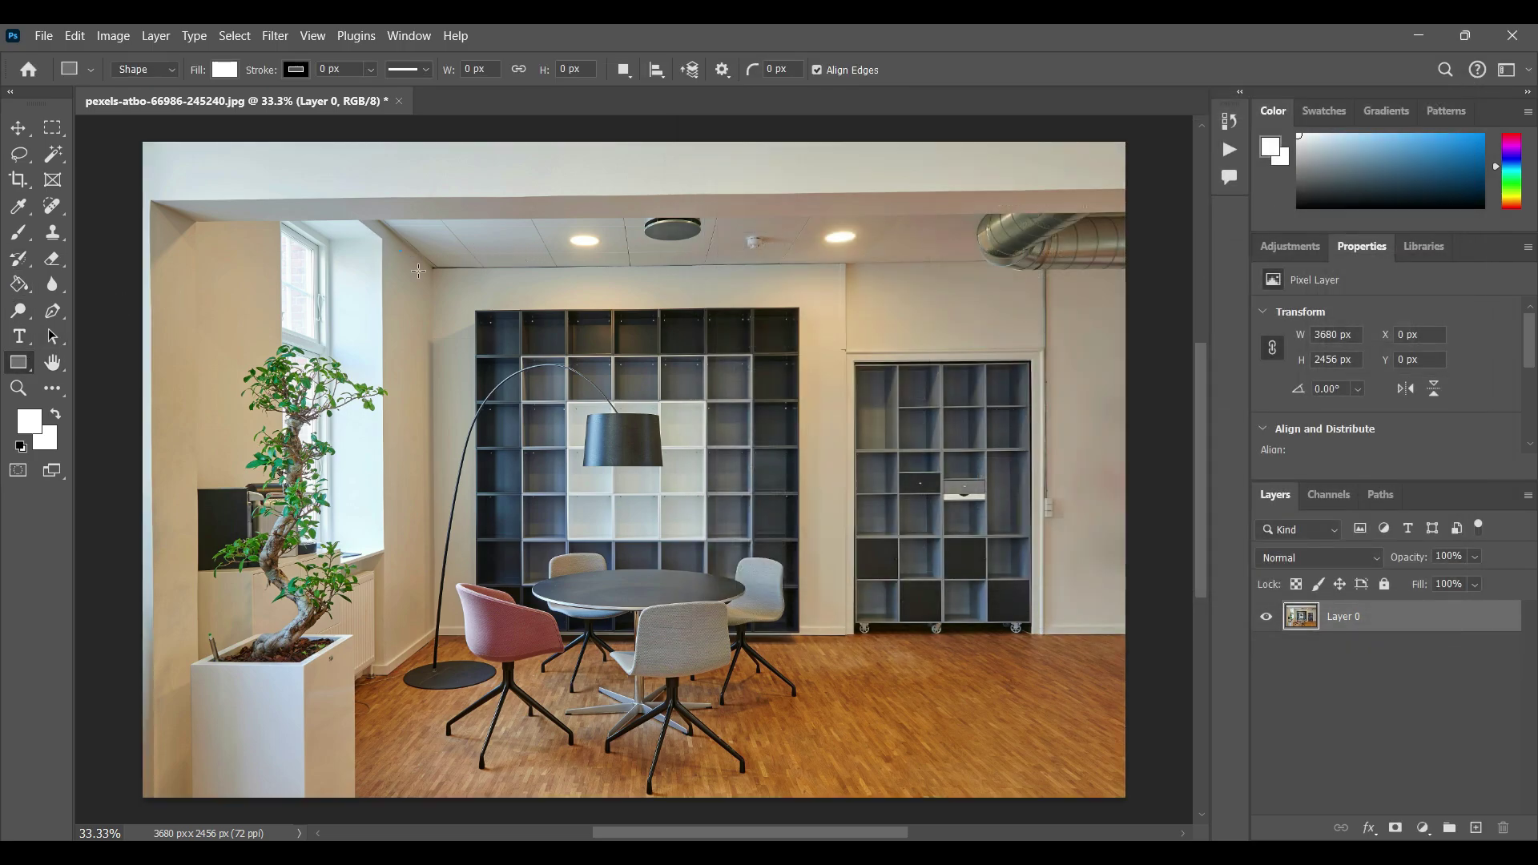
Draw a rectangle over the upper-left photo with dark blue foreground and light blue fill
left_click_drag(401, 251, 695, 521)
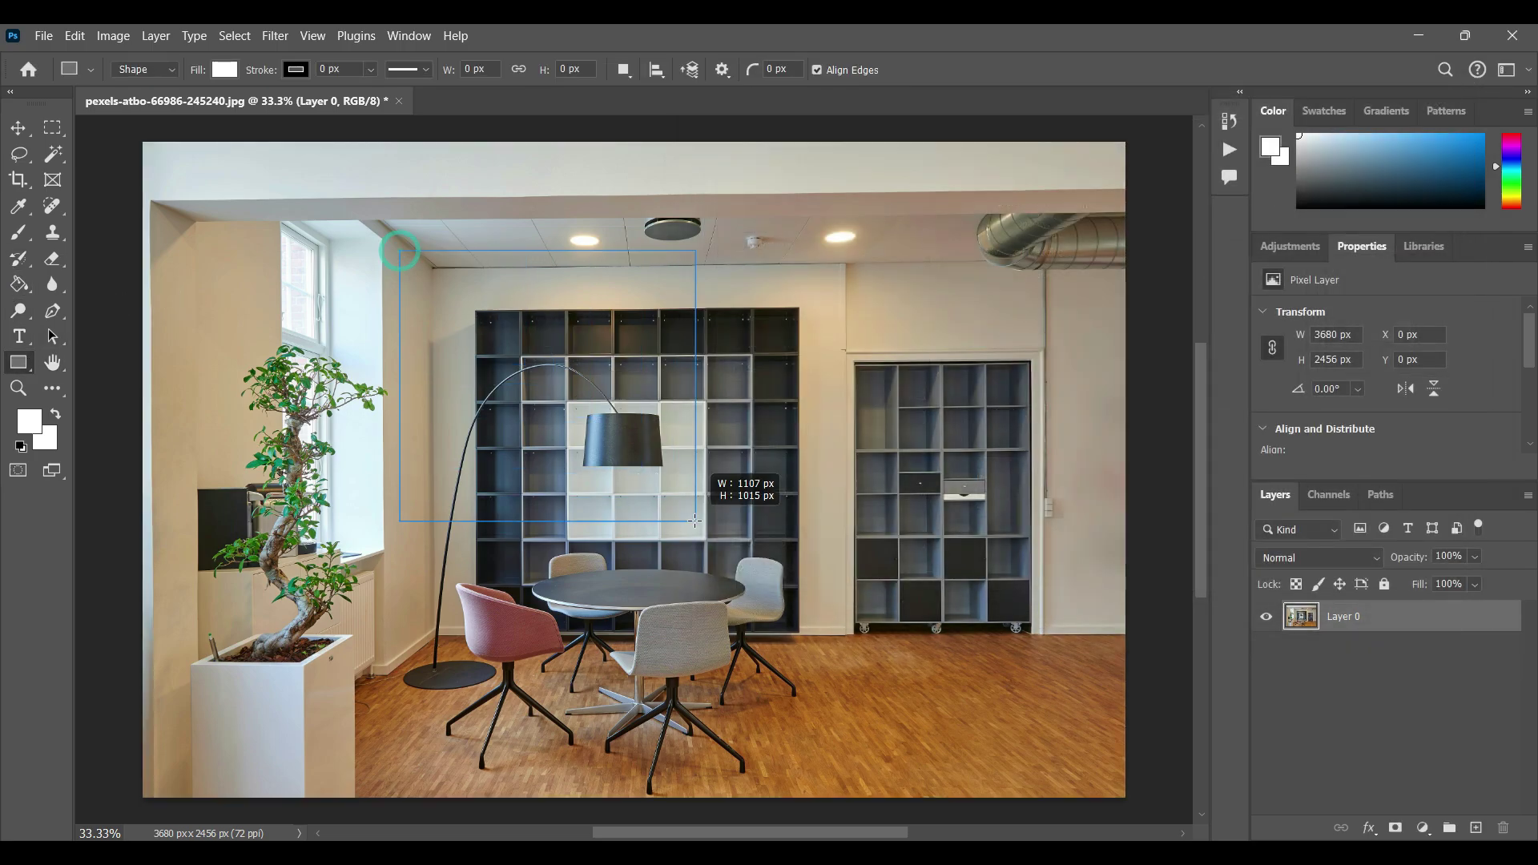
left_click(38, 415)
left_click(839, 360)
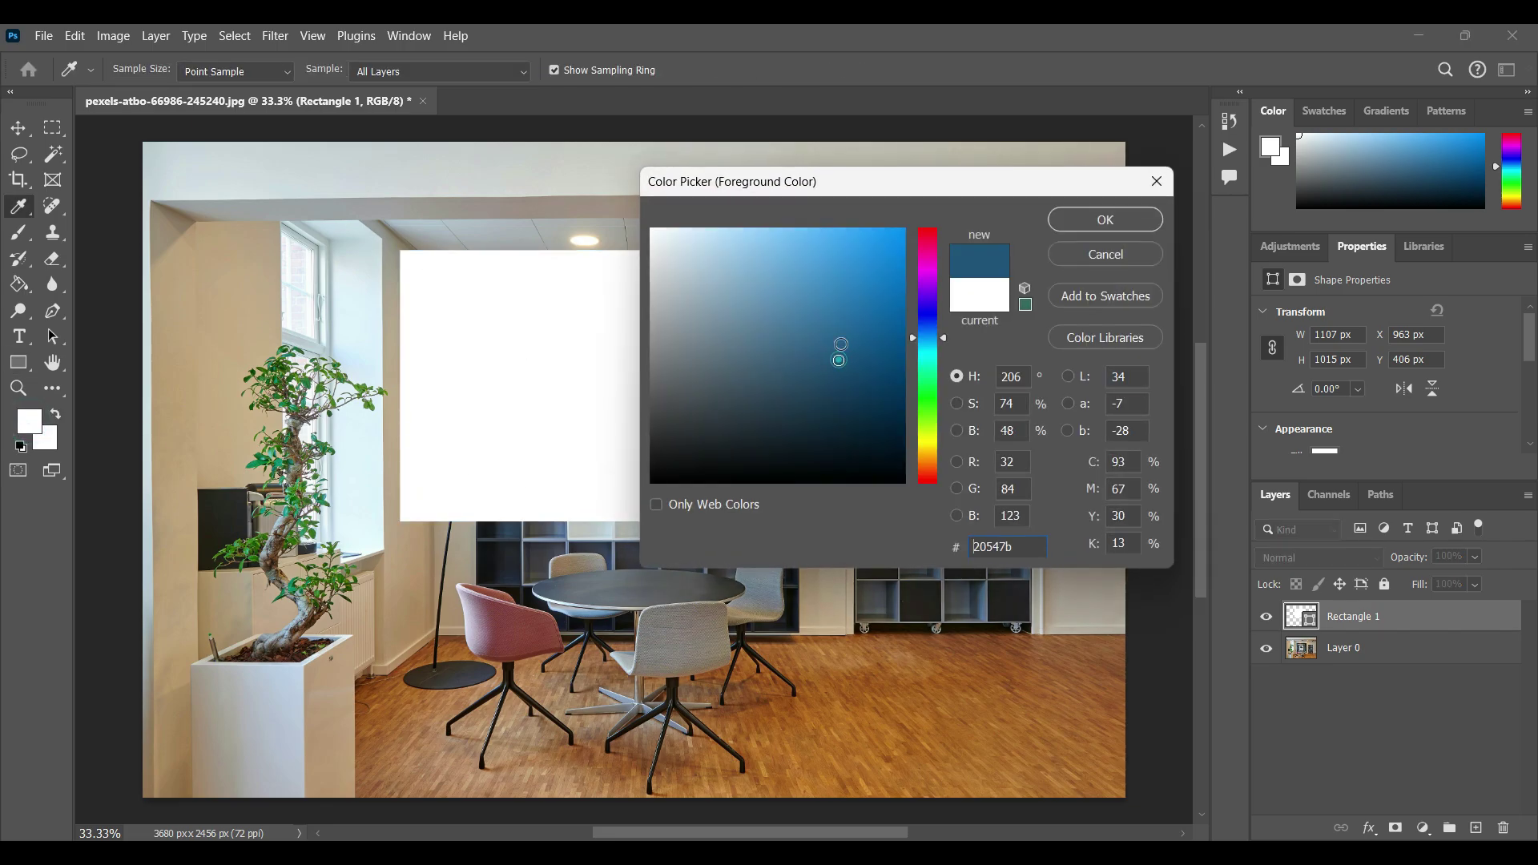
left_click(1080, 224)
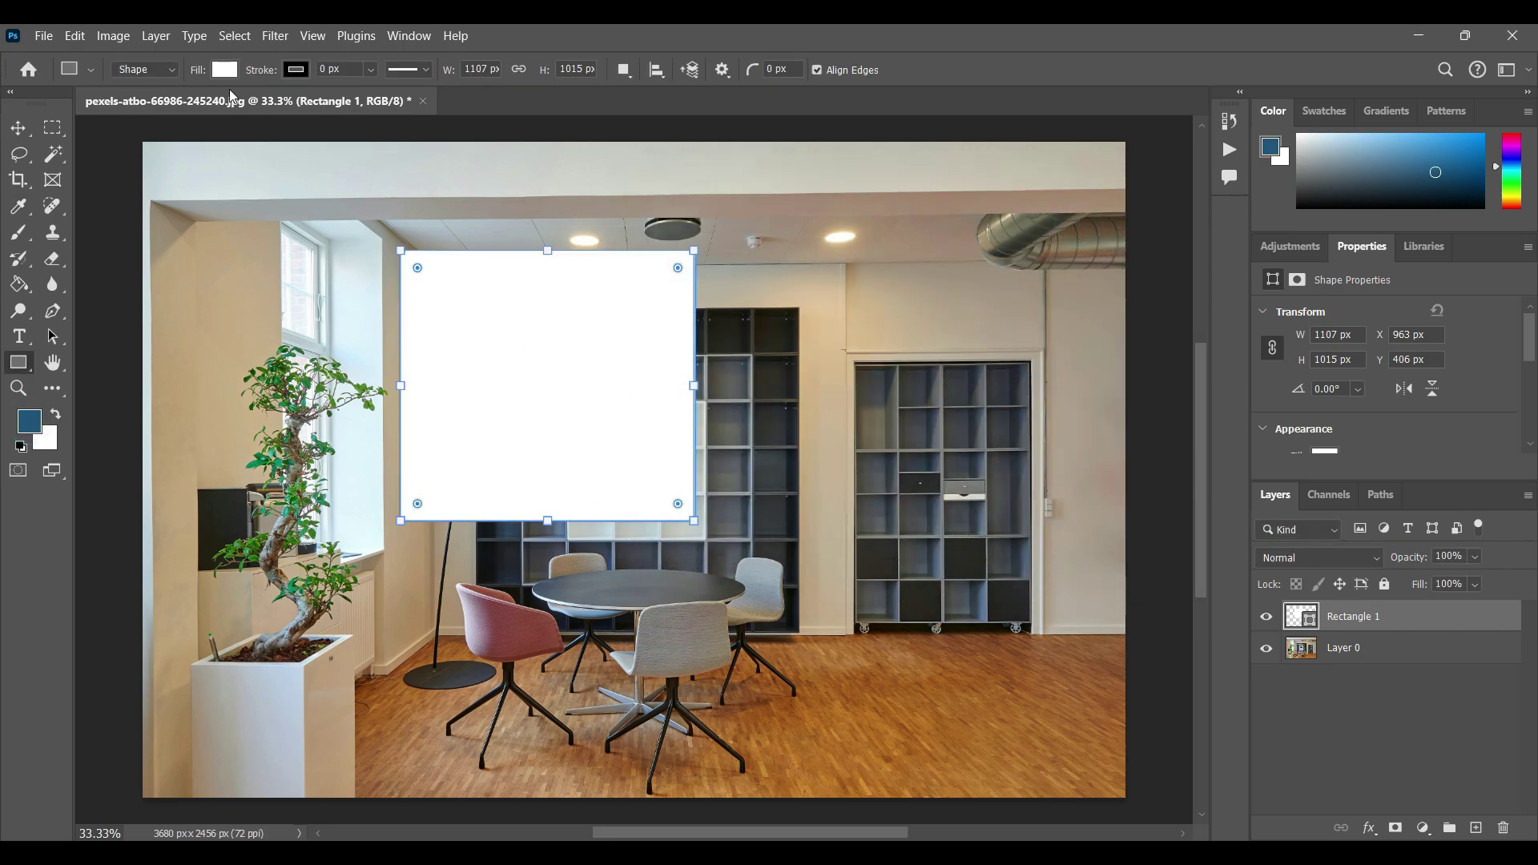
left_click(225, 70)
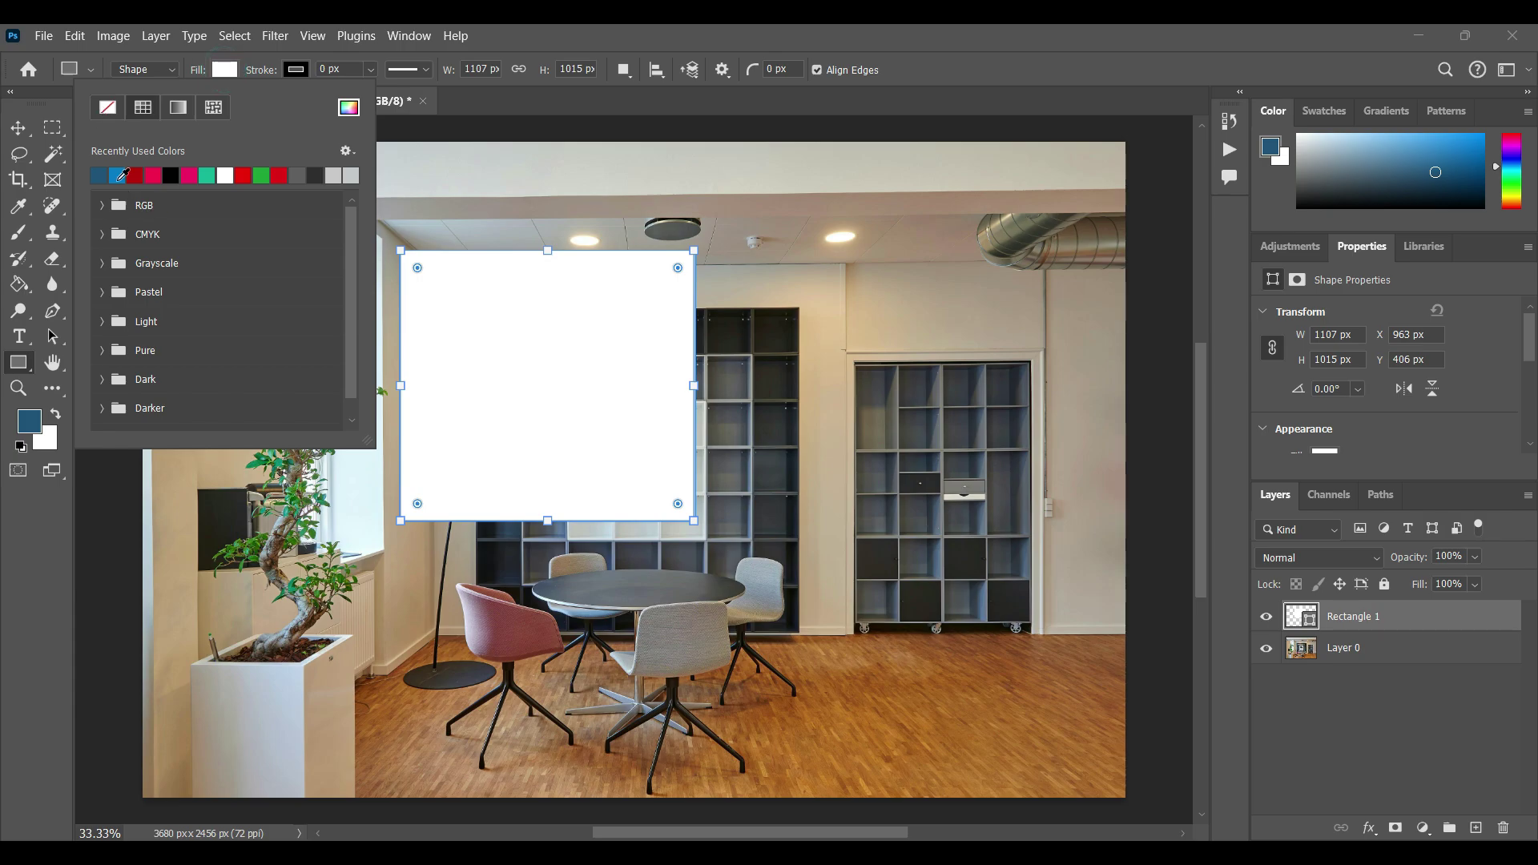
left_click(120, 175)
left_click(629, 44)
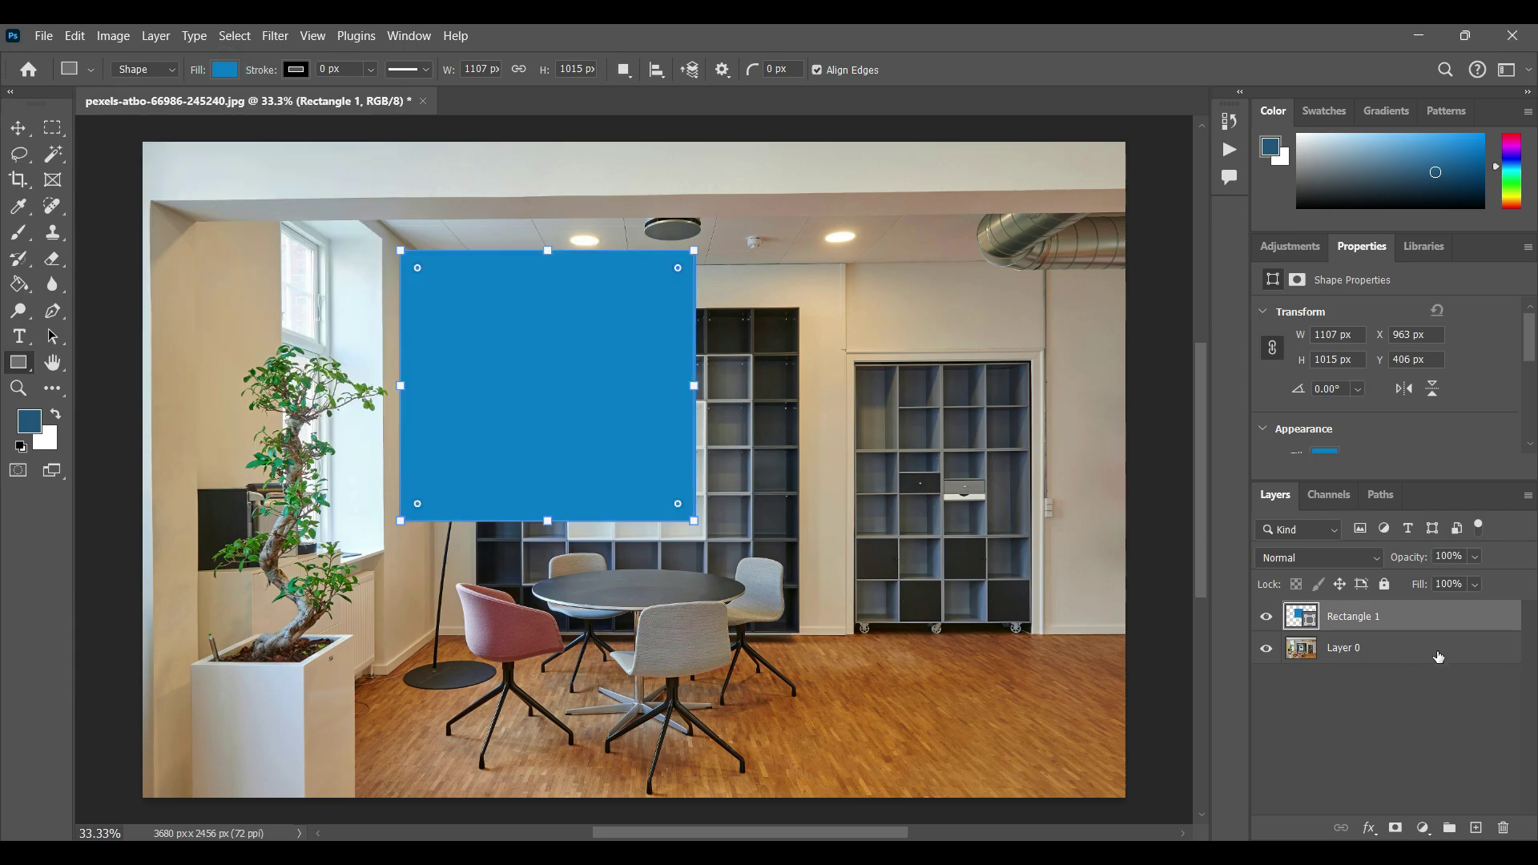
Preview Bevel & Emboss on Rectangle 1, discard it, and zoom in on the canvas
left_click(1442, 619, "ctrl")
left_click(1440, 619)
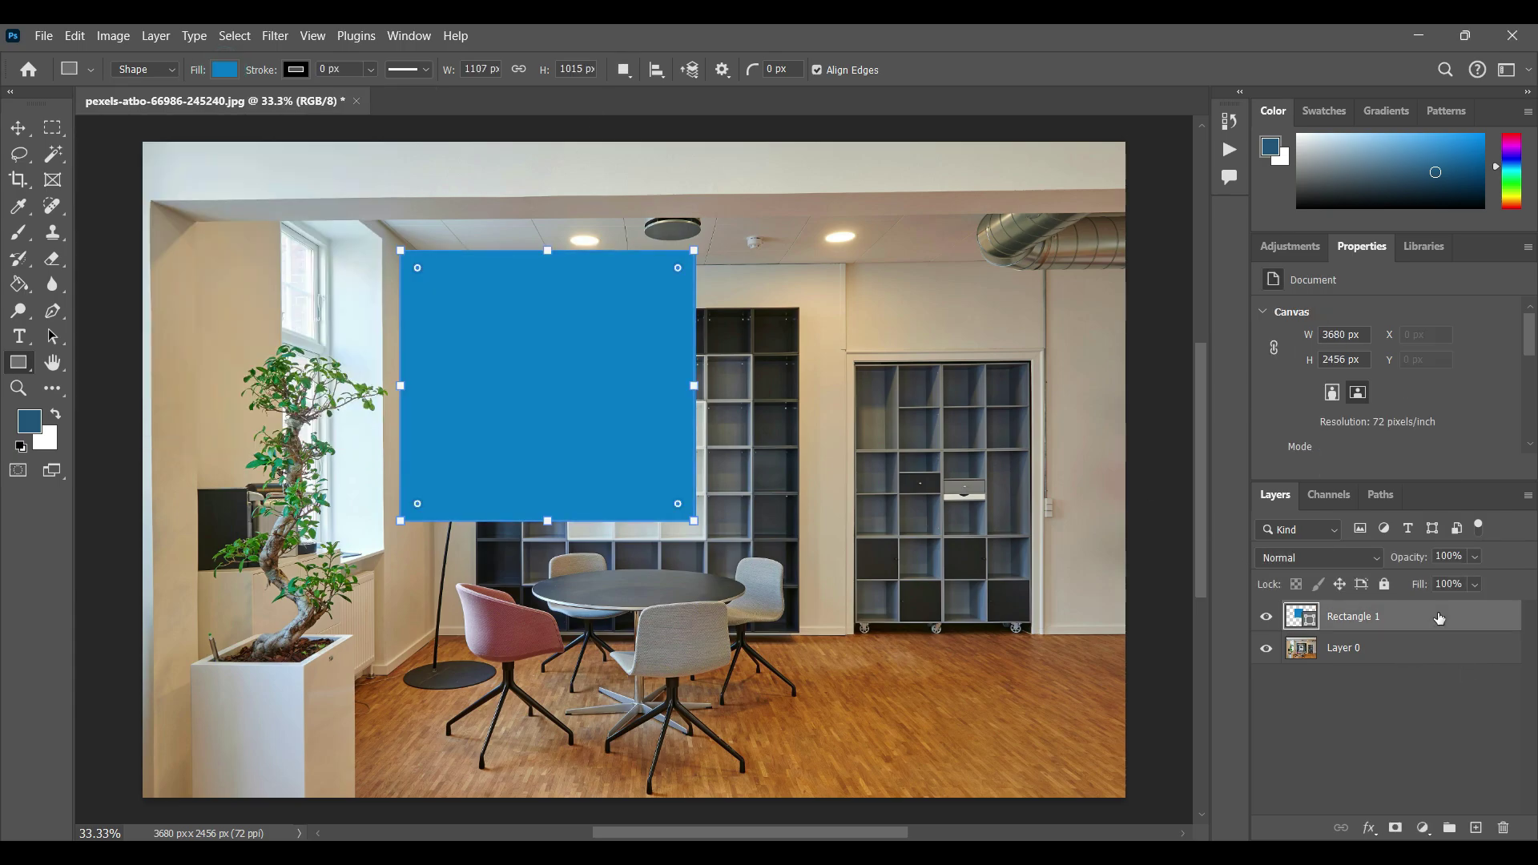
double_click(1440, 619)
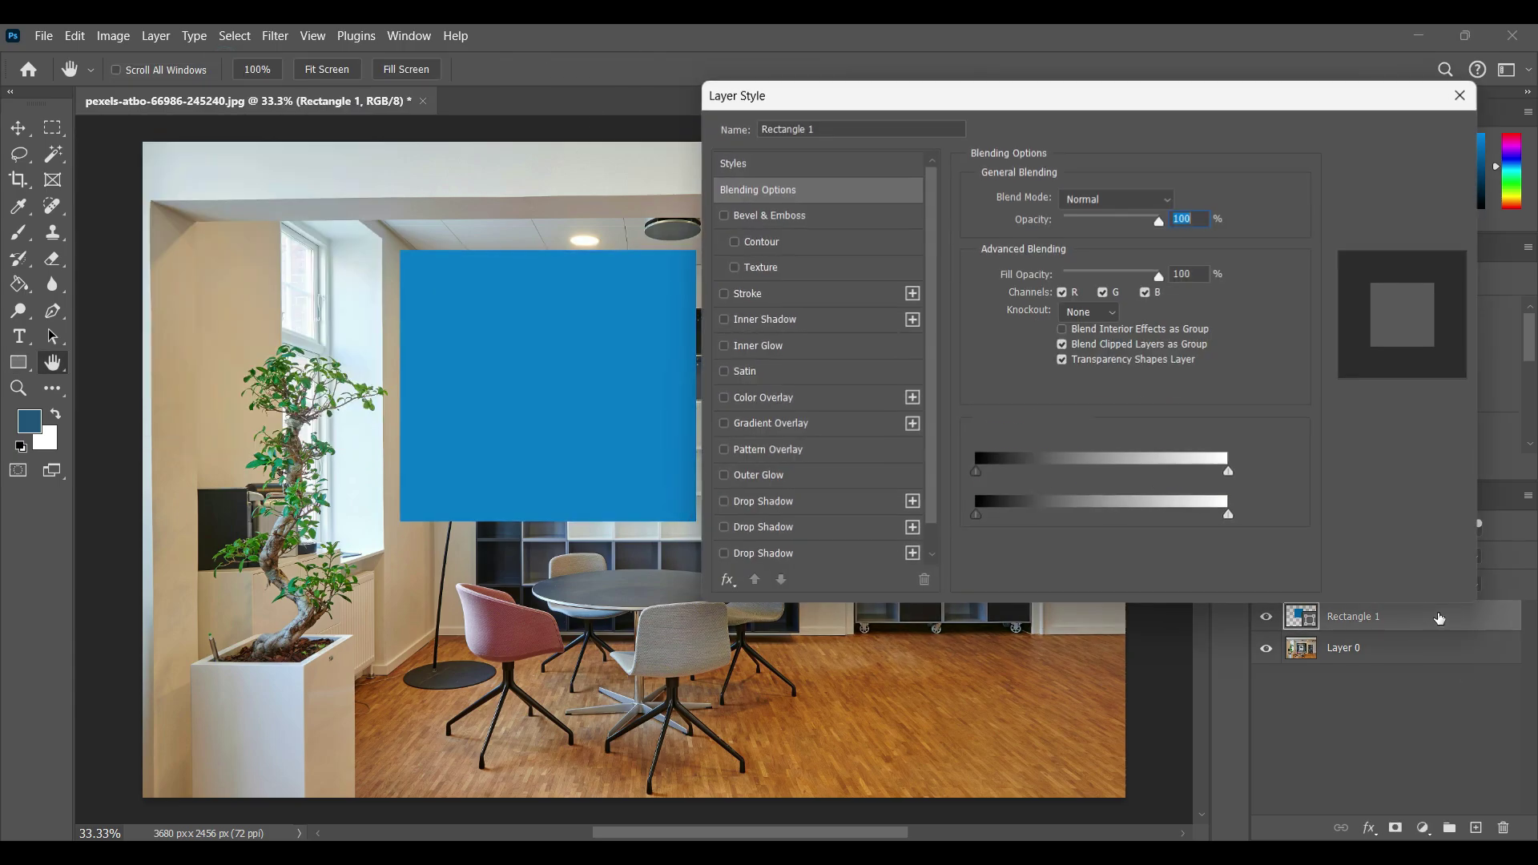
left_click(724, 215)
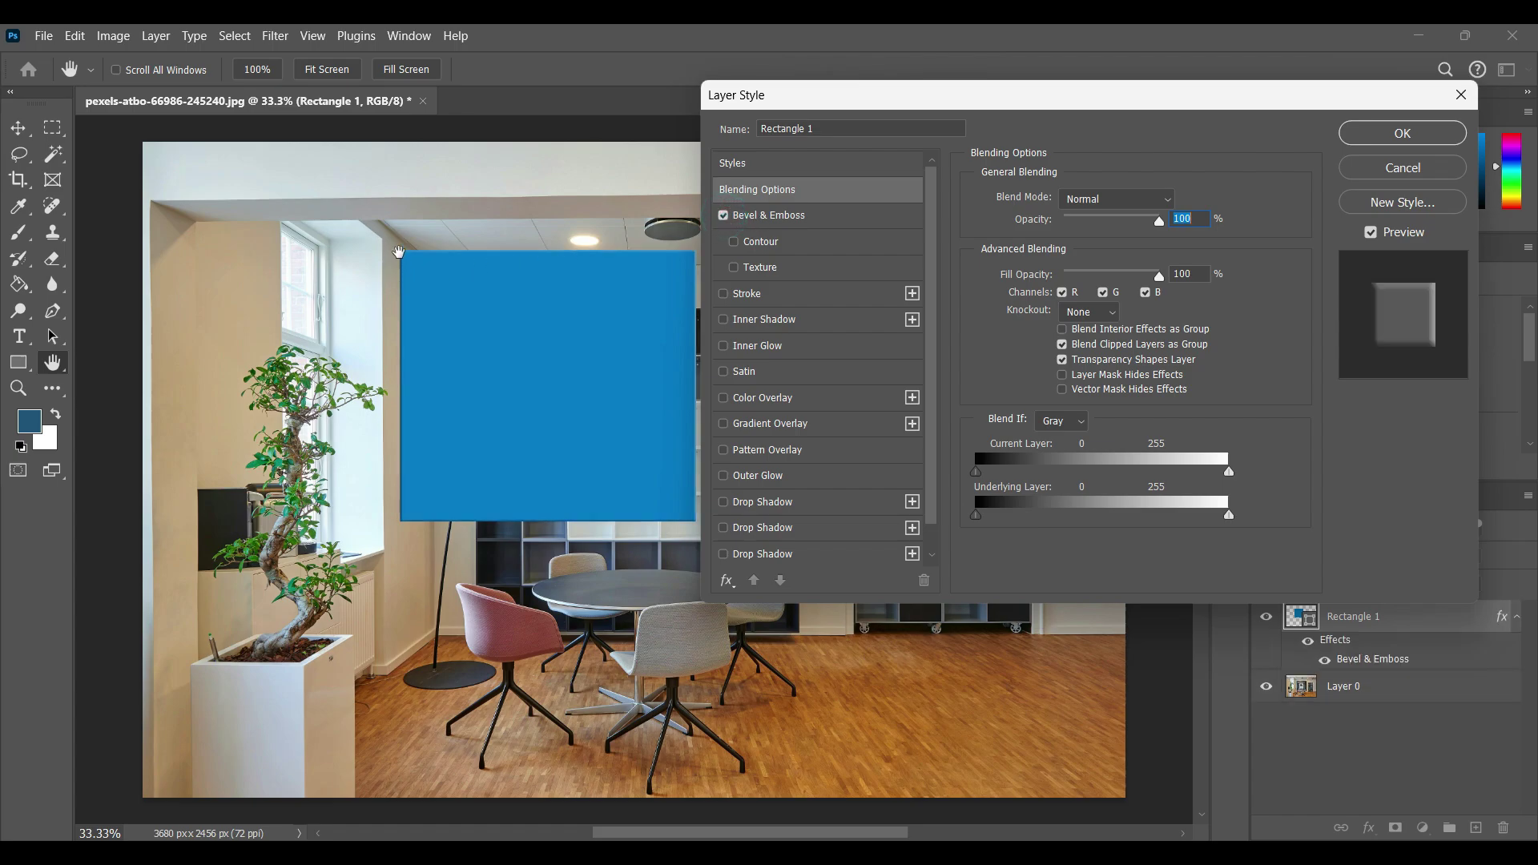
key("alt")
left_click(1401, 181)
scroll(522, 302, "up", 3)
scroll(342, 279, "up", 2)
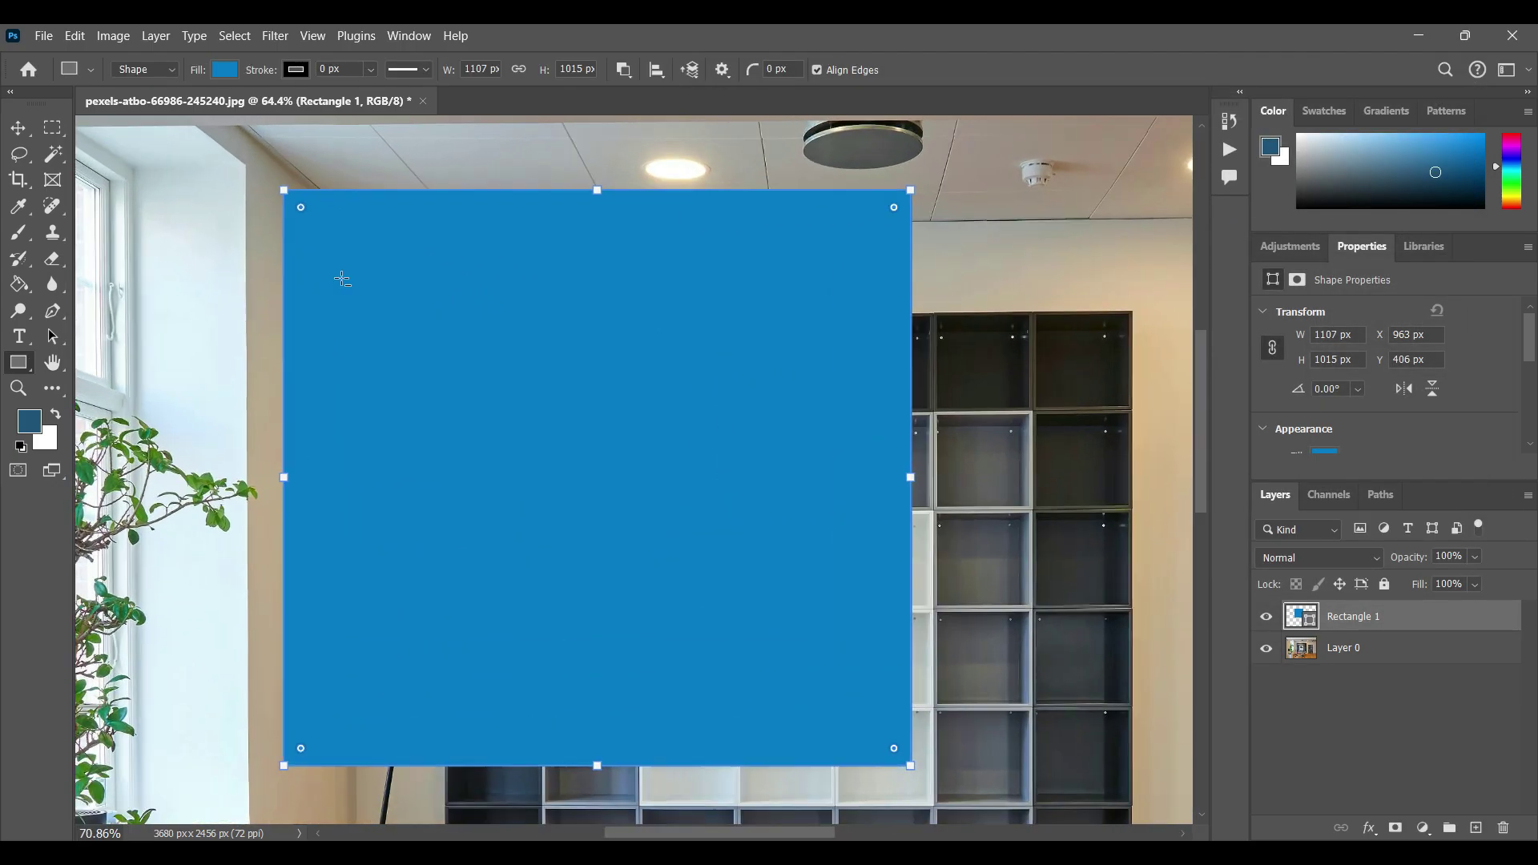
scroll(342, 279, "up", 2)
scroll(261, 185, "up", 1)
scroll(261, 233, "up", 2)
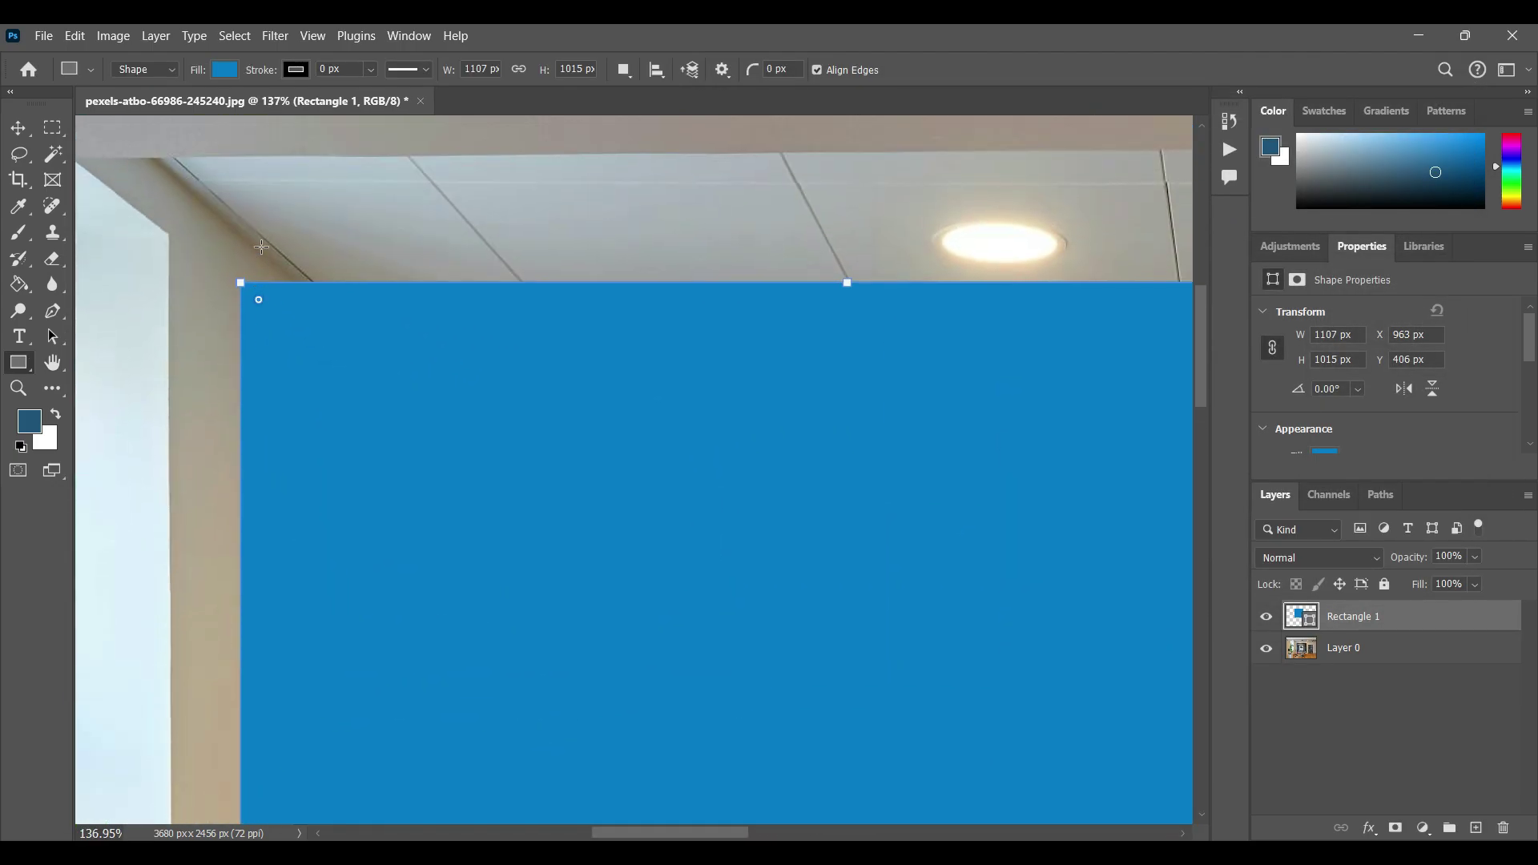
Enable a Smooth bevel on Rectangle 1: depth 511%, size 65 px, angle 145°, altitude 37°
double_click(1432, 629)
left_click(748, 218)
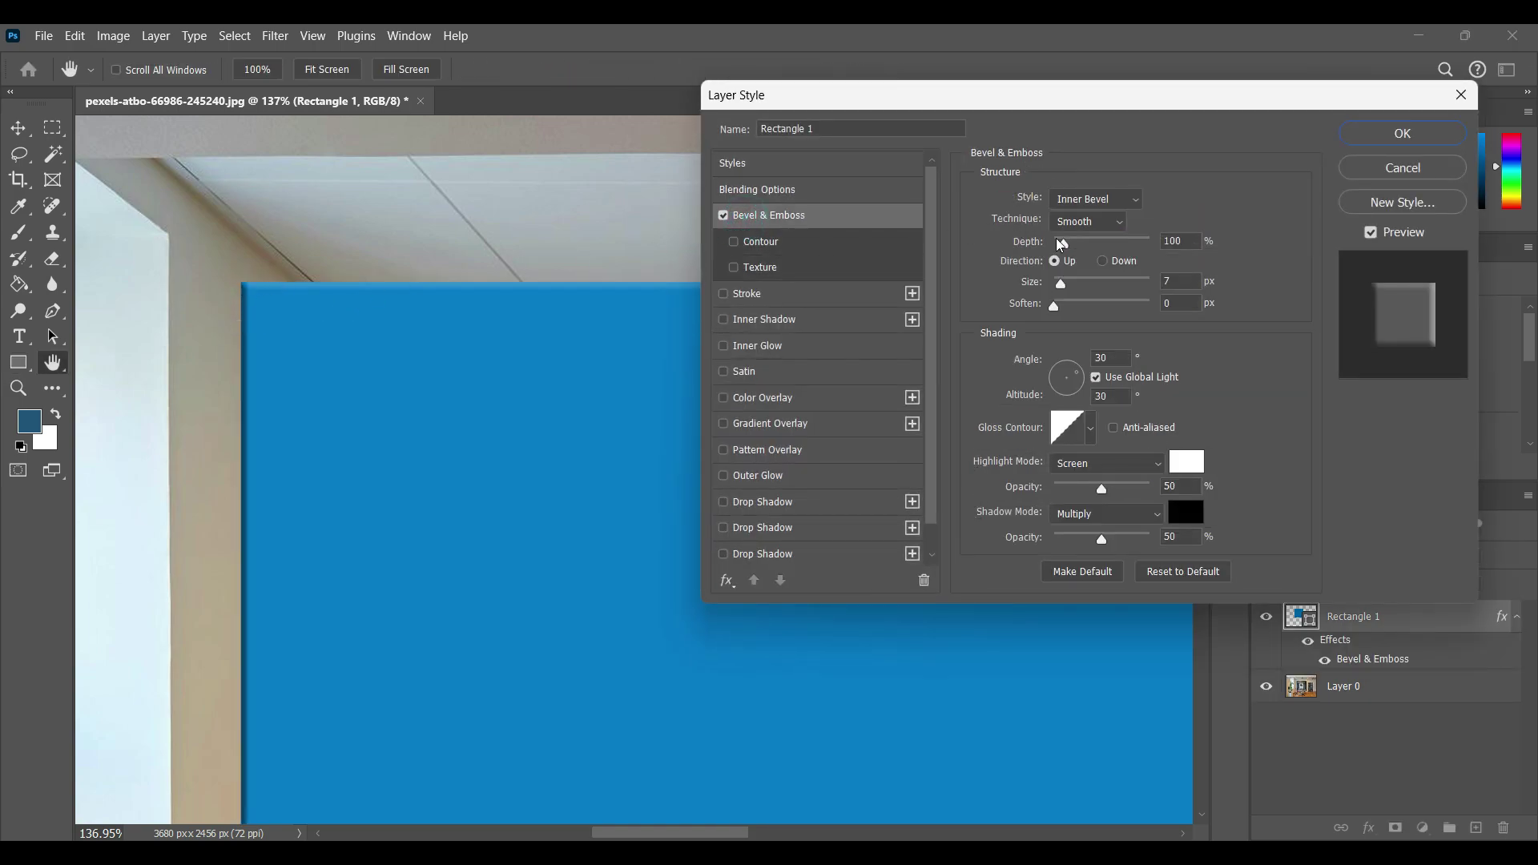
left_click(834, 222)
left_click(1120, 220)
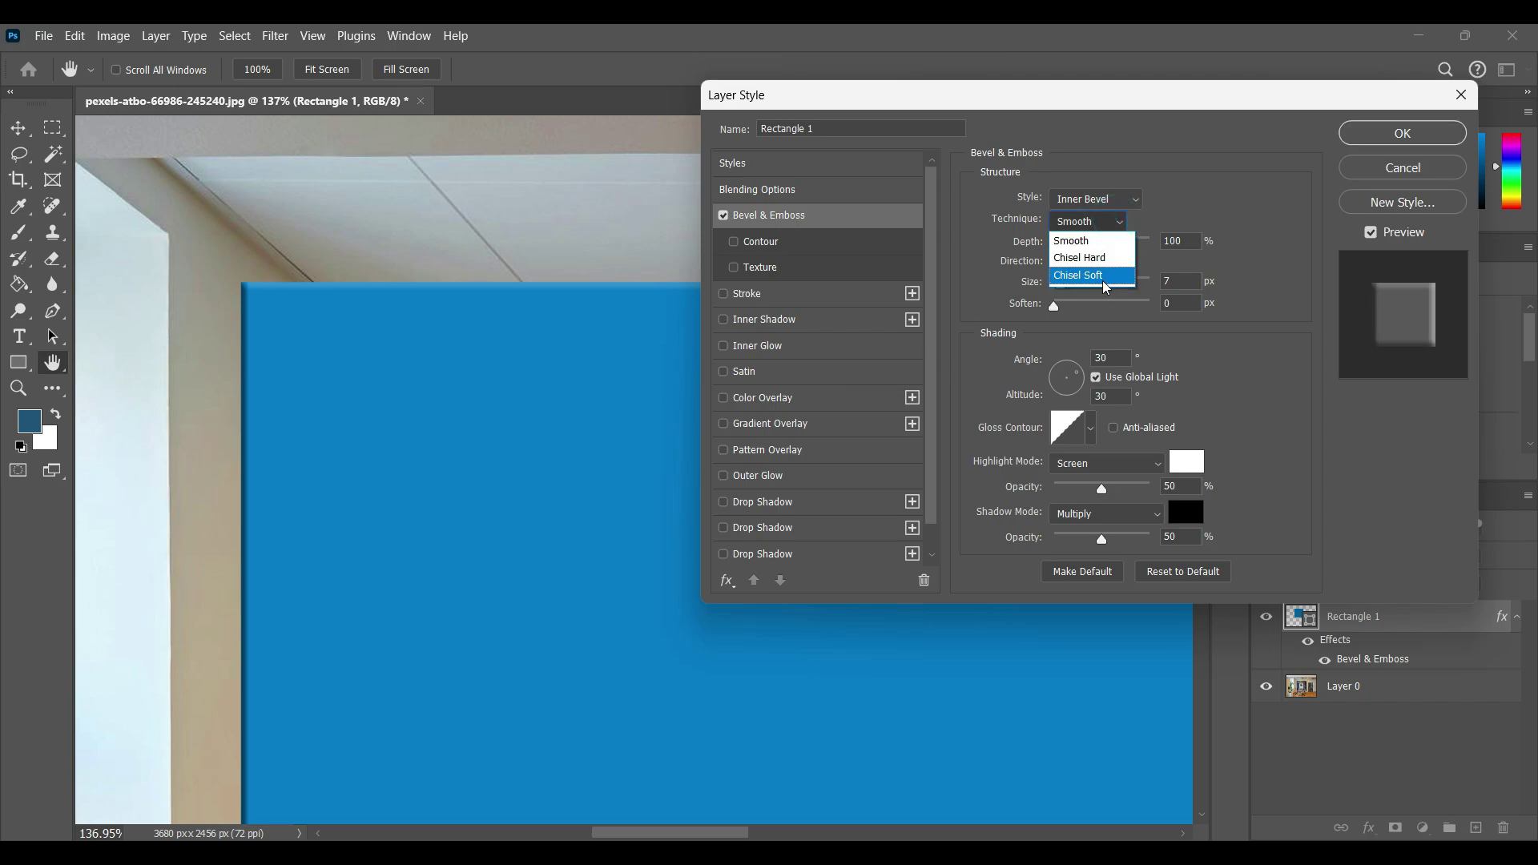
left_click(1114, 241)
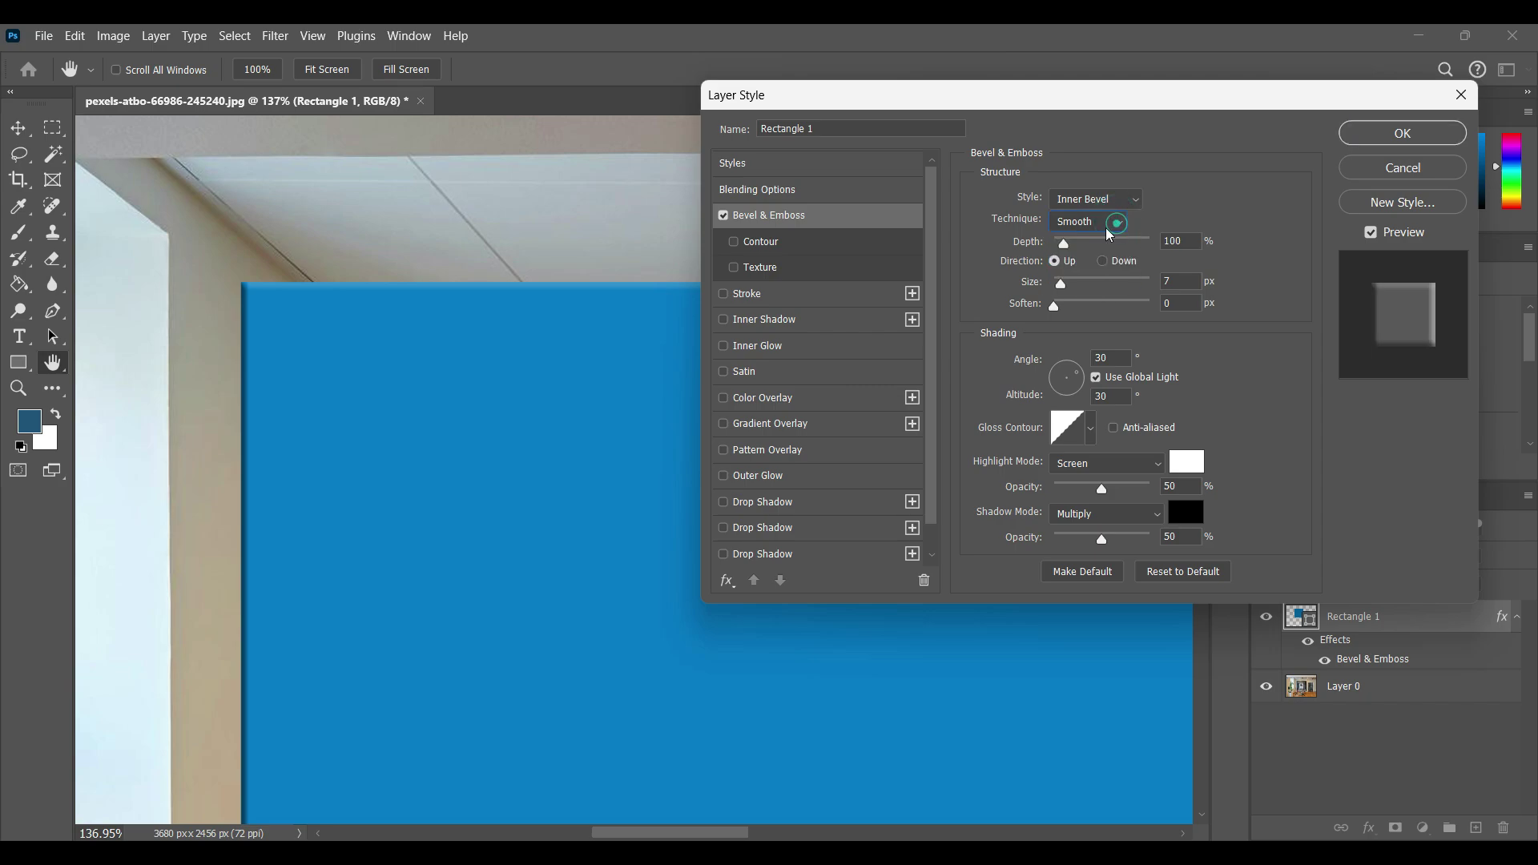
left_click(1064, 243)
mouse_move(1066, 245)
left_mouse_down()
mouse_move(1103, 243)
mouse_move(1086, 287)
mouse_move(1100, 315)
mouse_move(1004, 333)
left_mouse_up()
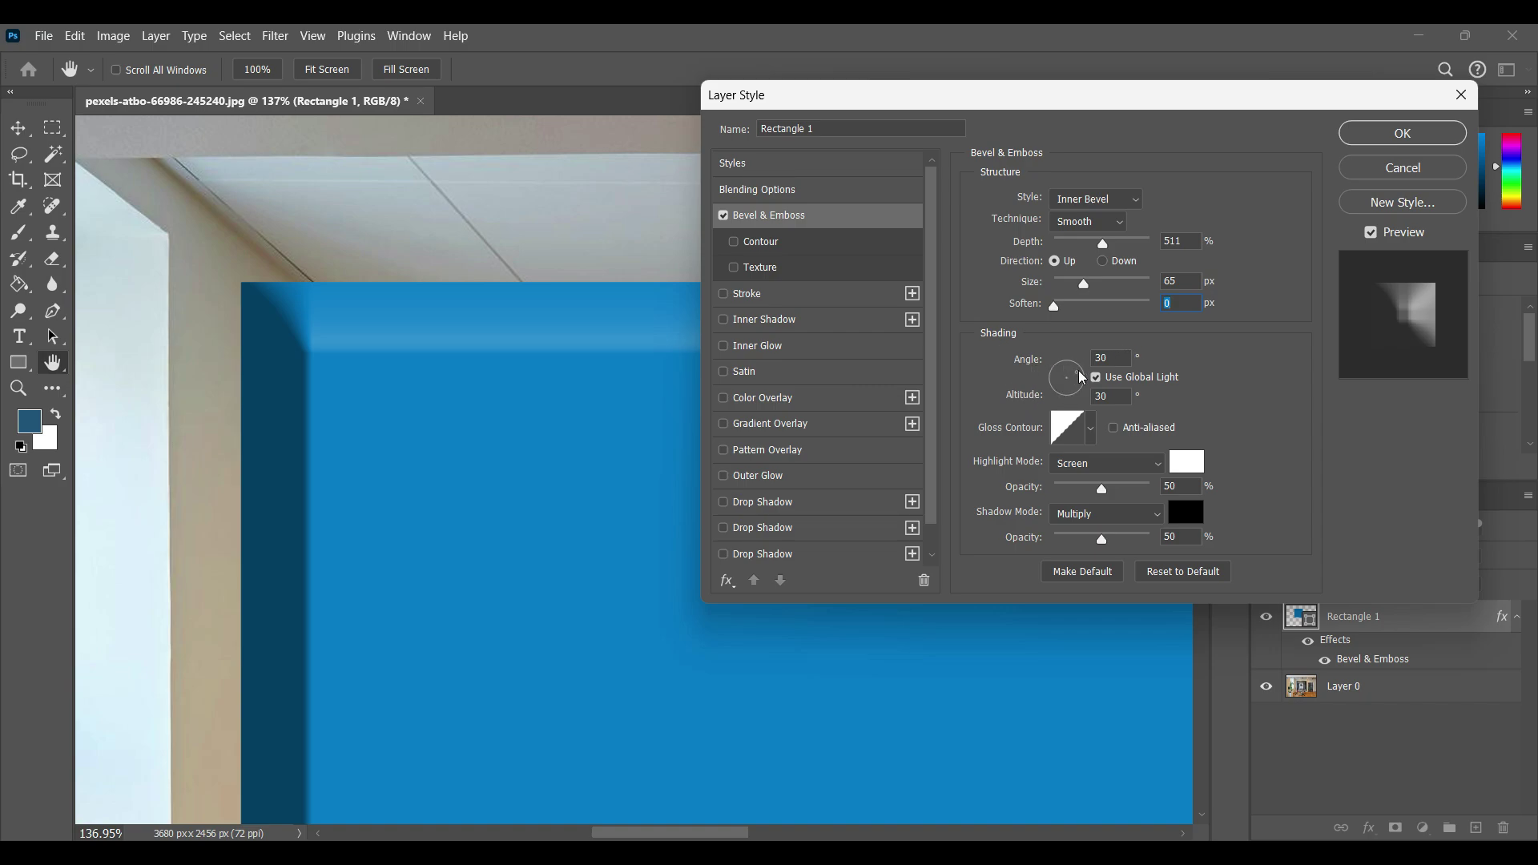
mouse_move(1075, 373)
left_mouse_down()
mouse_move(1083, 391)
mouse_move(1061, 378)
left_mouse_up()
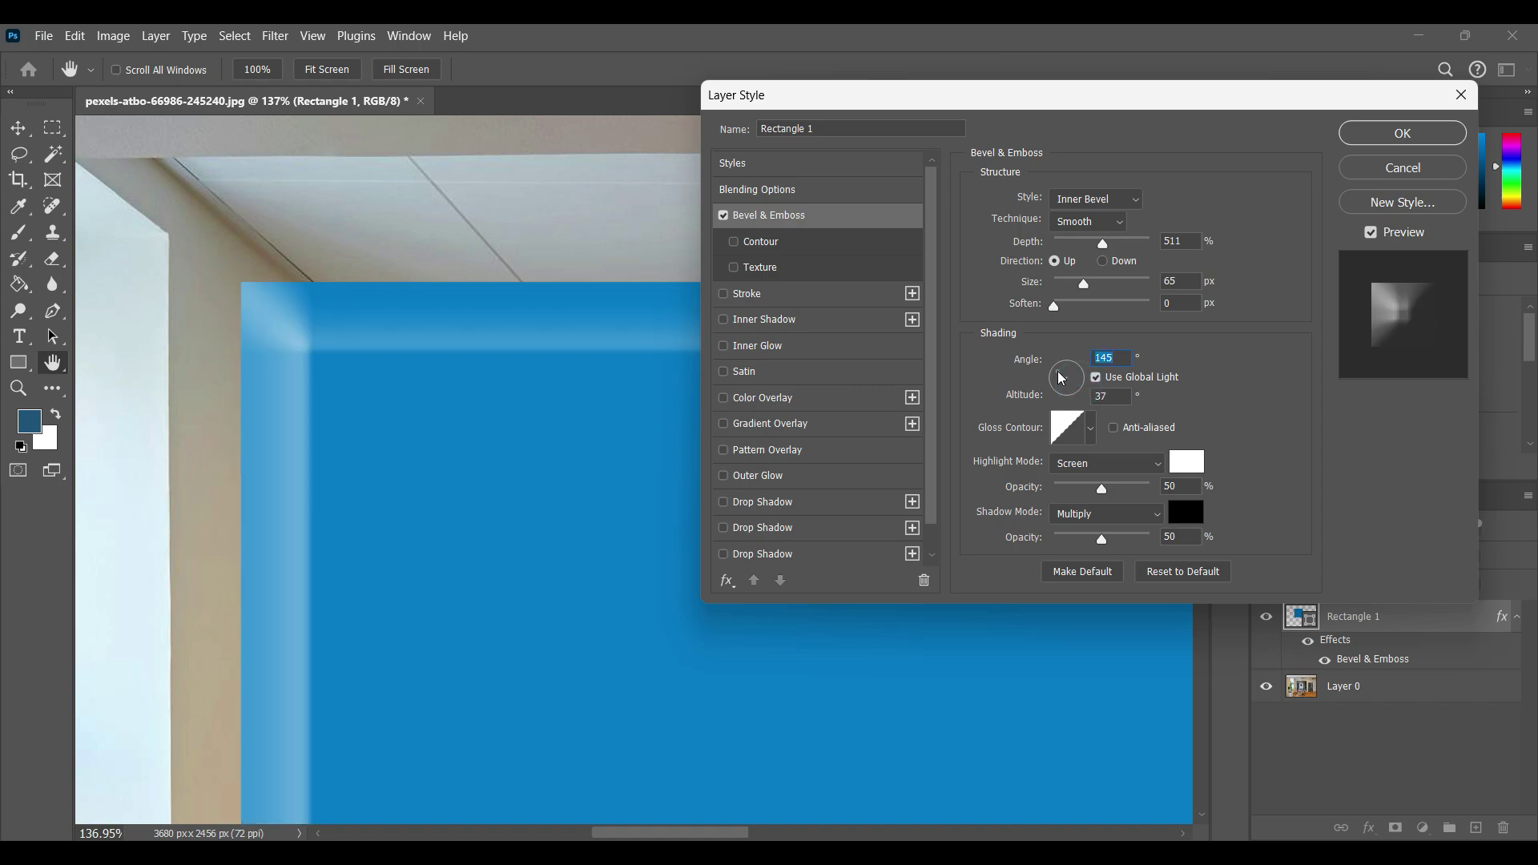
Try several Gloss Contour presets on the bevel, ending with a wavy contour
left_click(1092, 432)
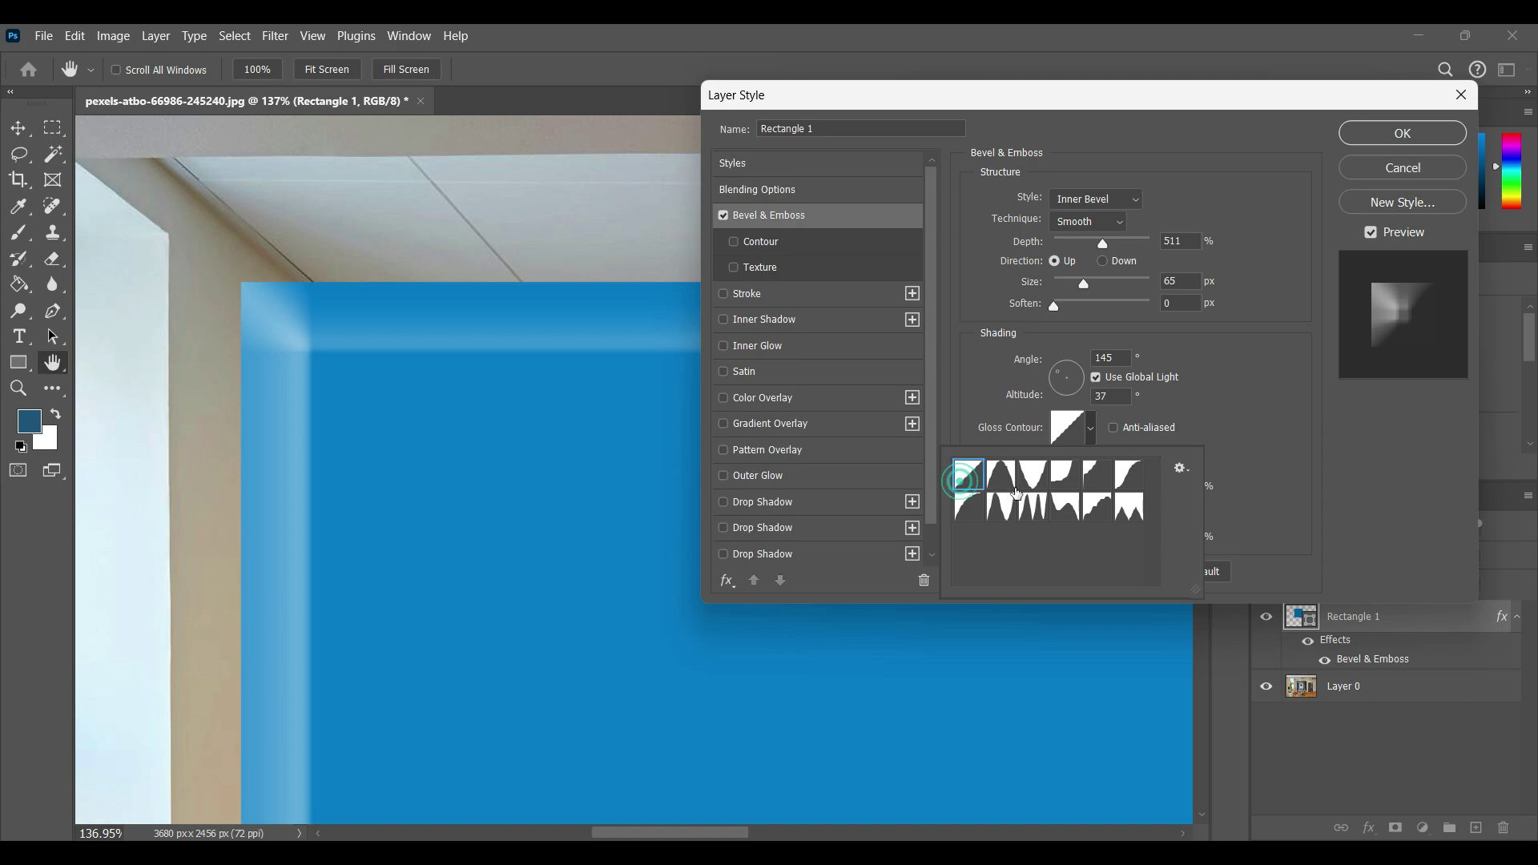
left_click(1033, 474)
left_click(1074, 478)
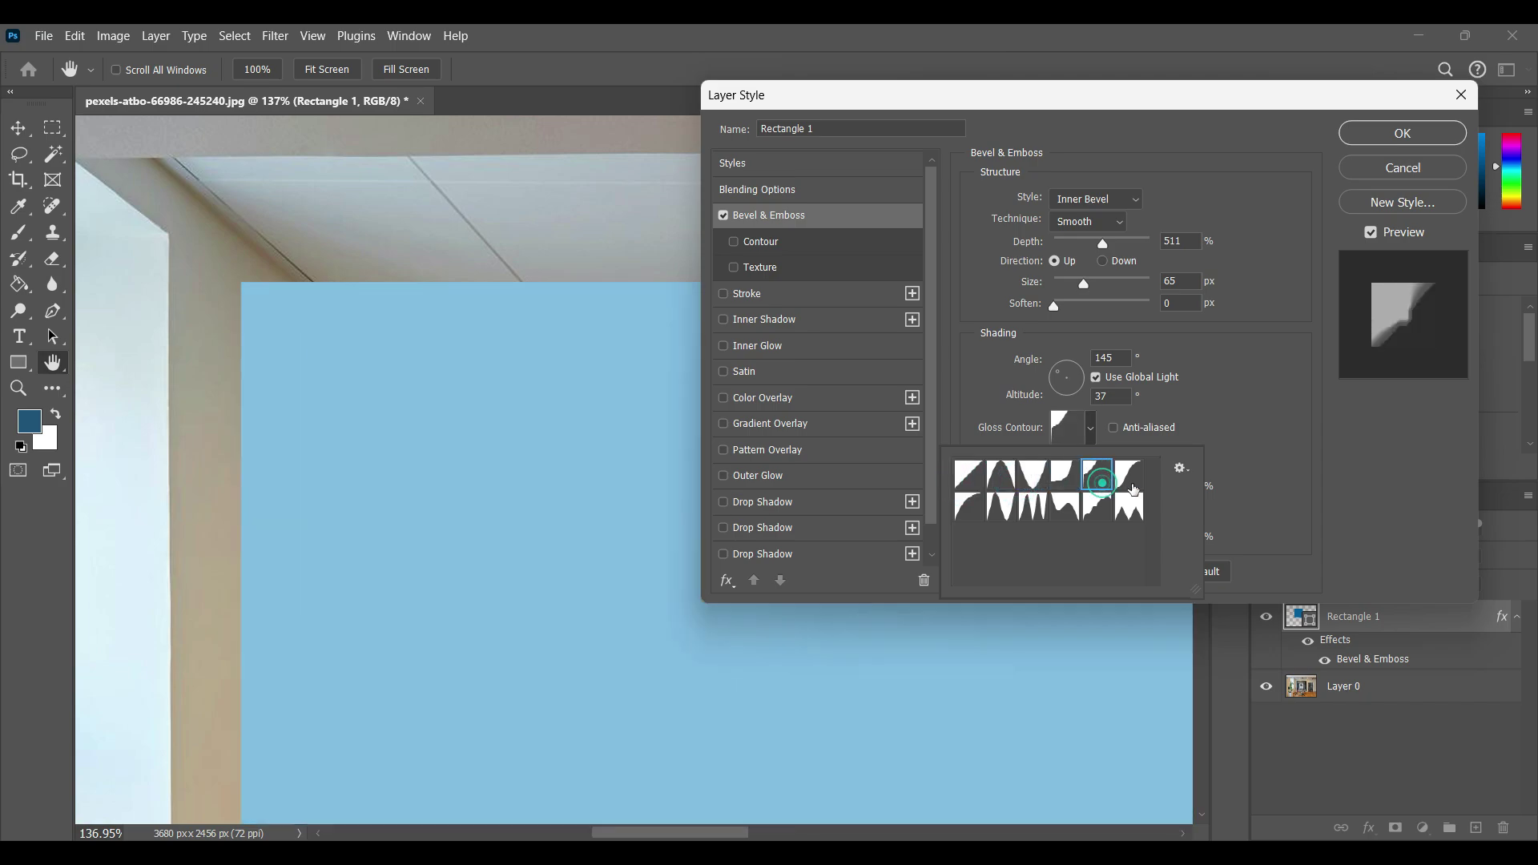
left_click(1129, 478)
left_click(1130, 510)
left_click(1068, 517)
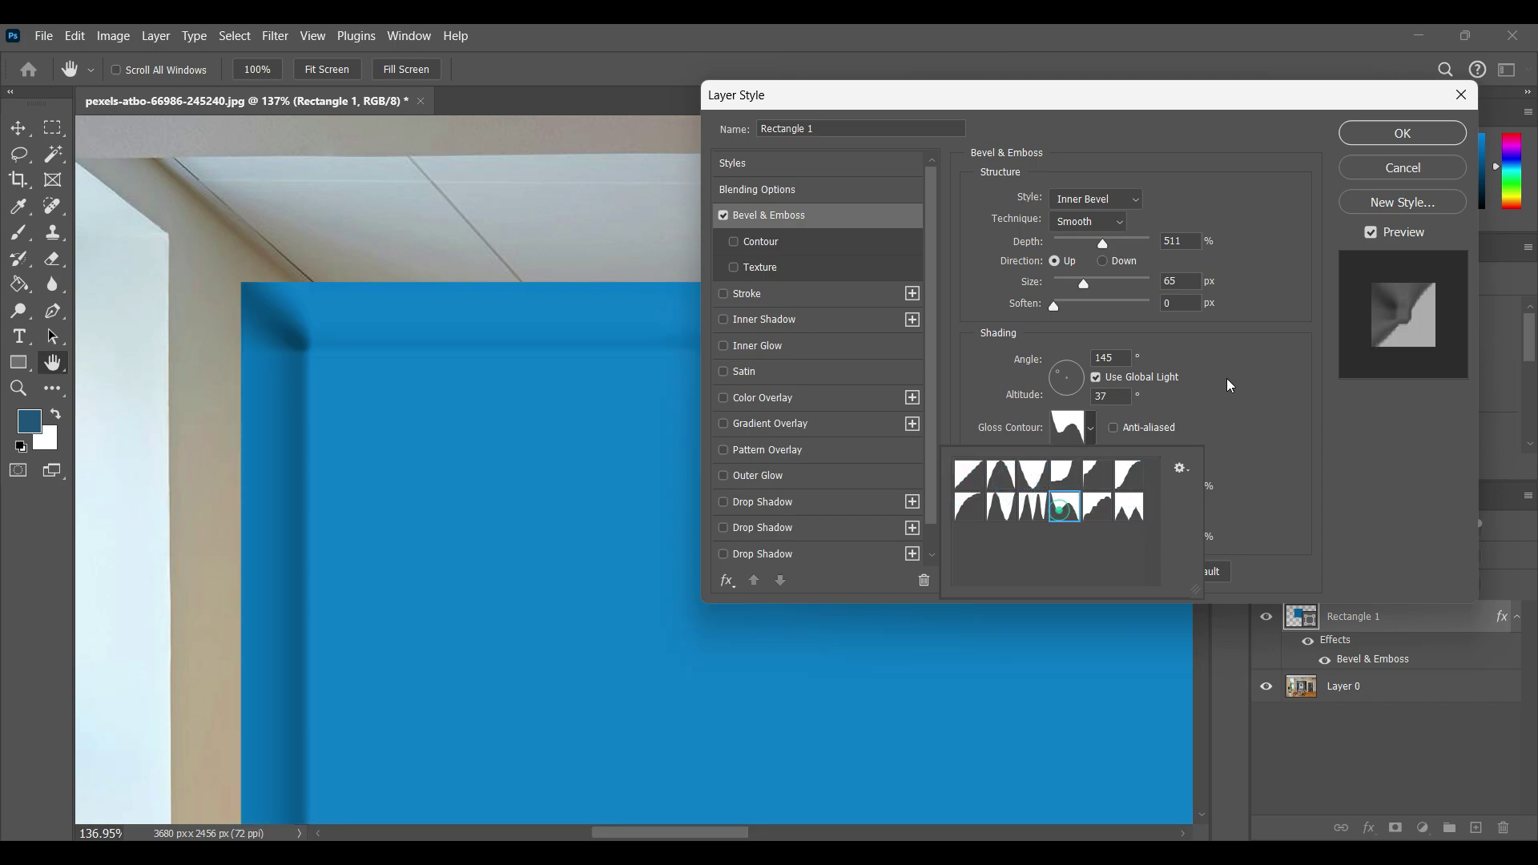
left_click(1371, 233)
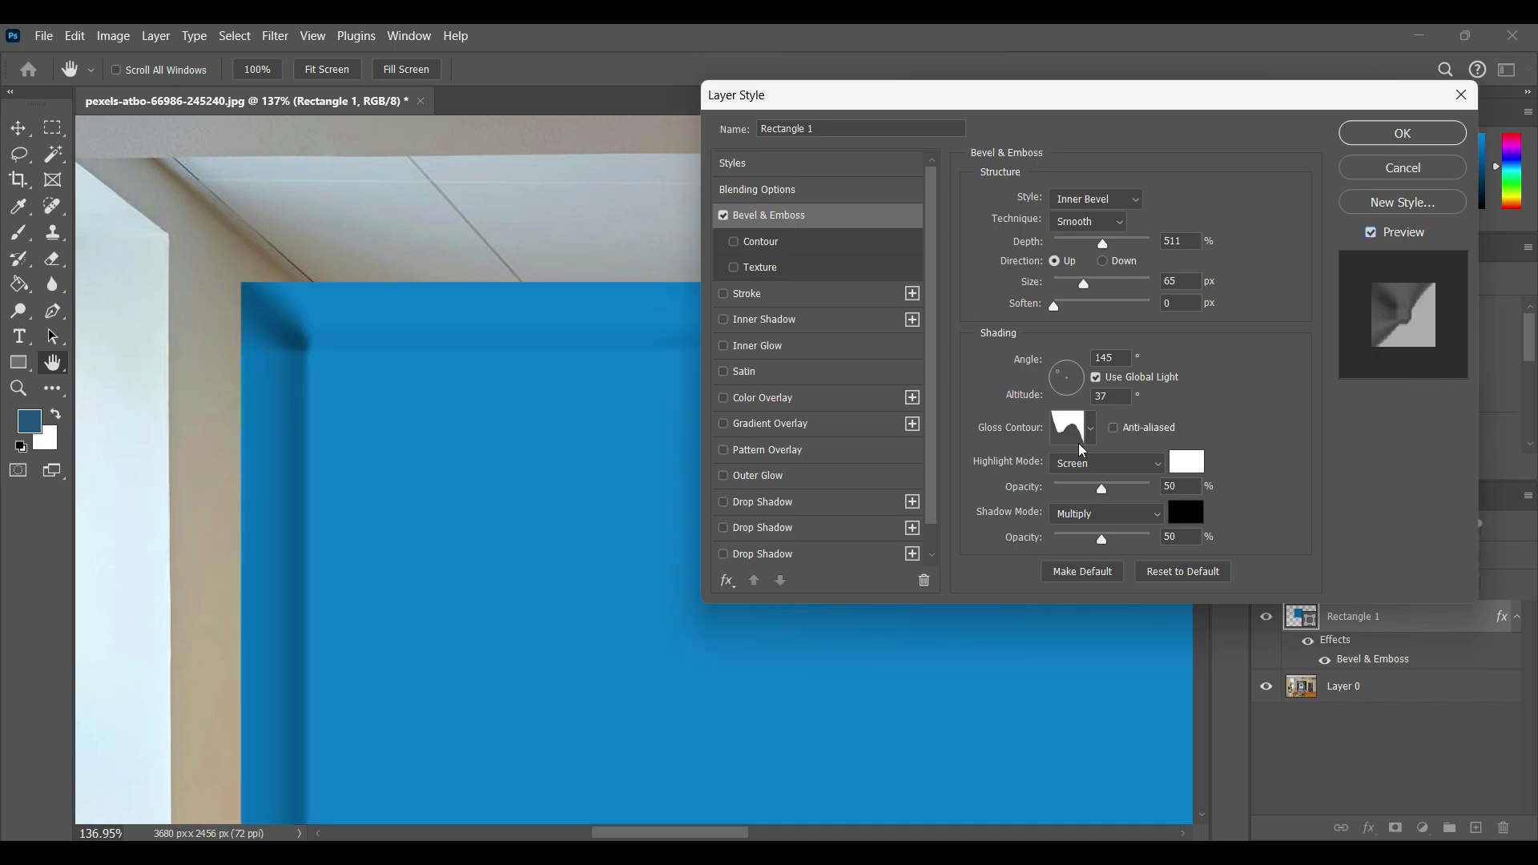
Try a red highlight and Pin Light shadow mode, then reset the bevel to defaults
left_click(1166, 465)
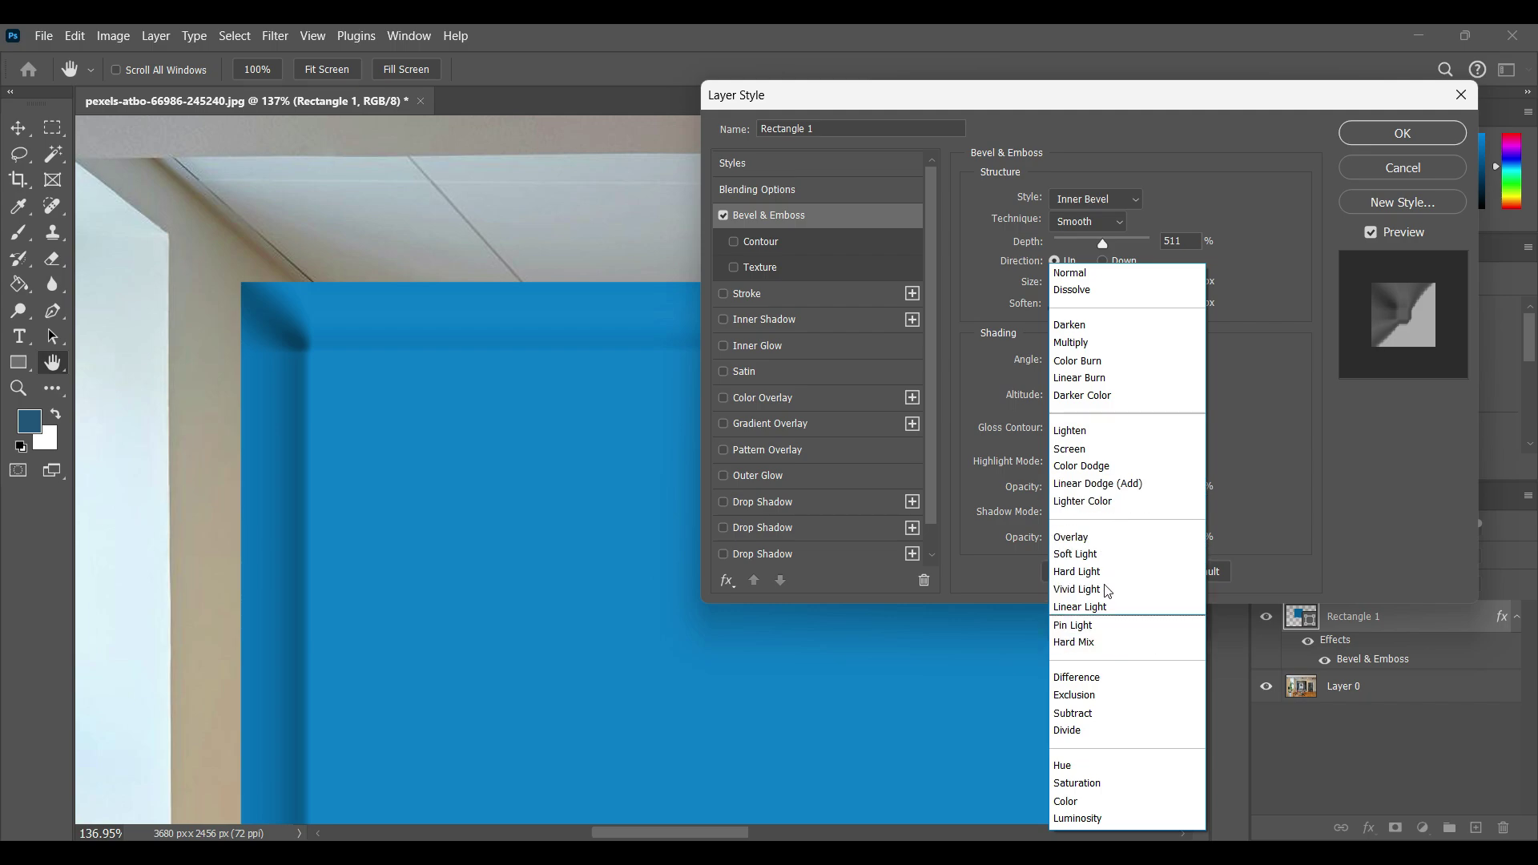
scroll(1102, 509, "down", 2)
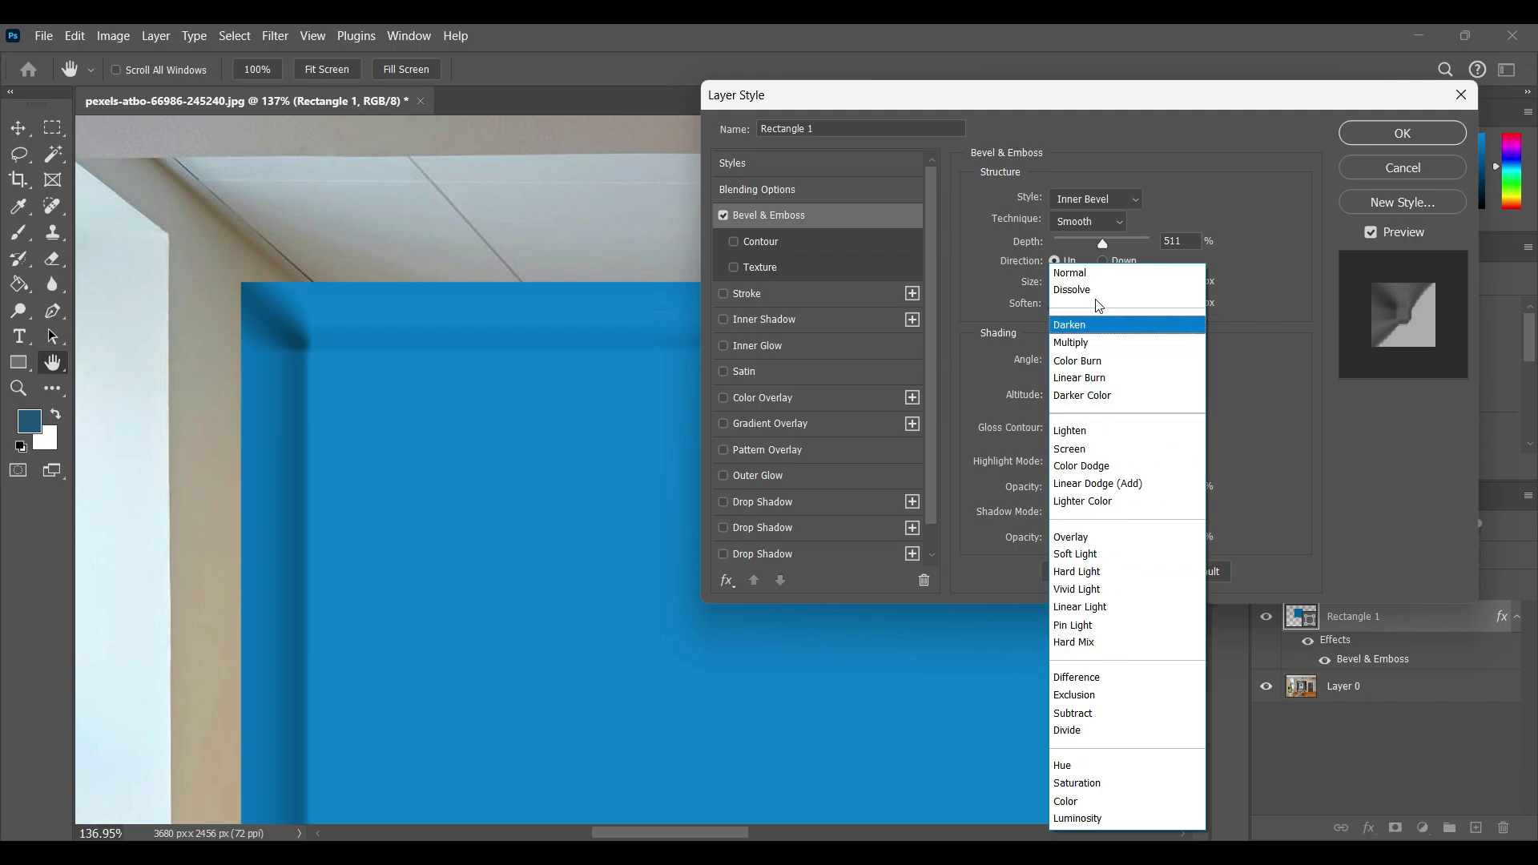
left_click(1285, 405)
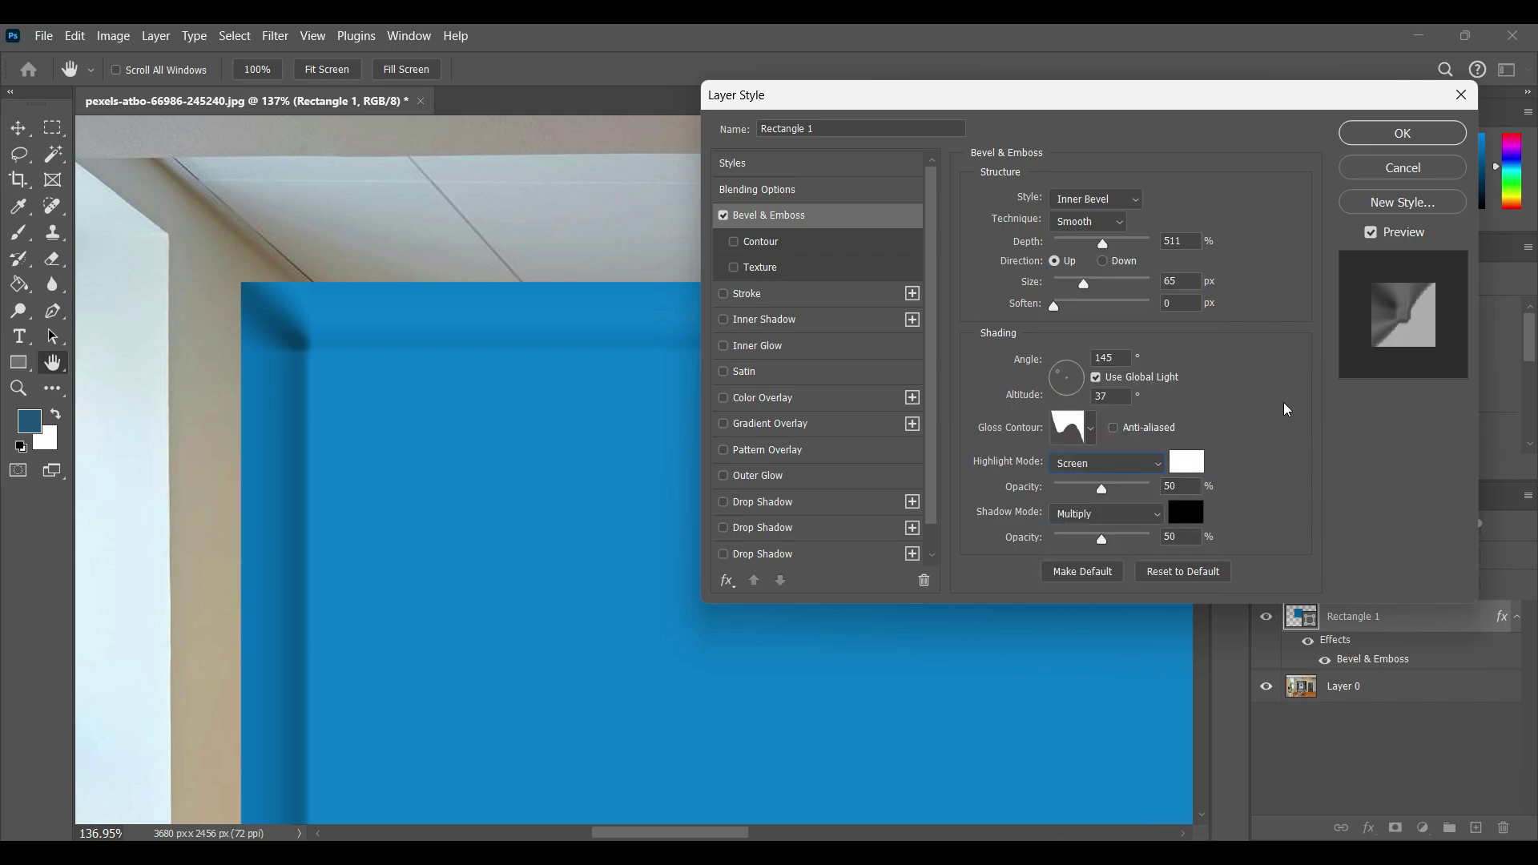
left_click(1182, 465)
left_click(900, 239)
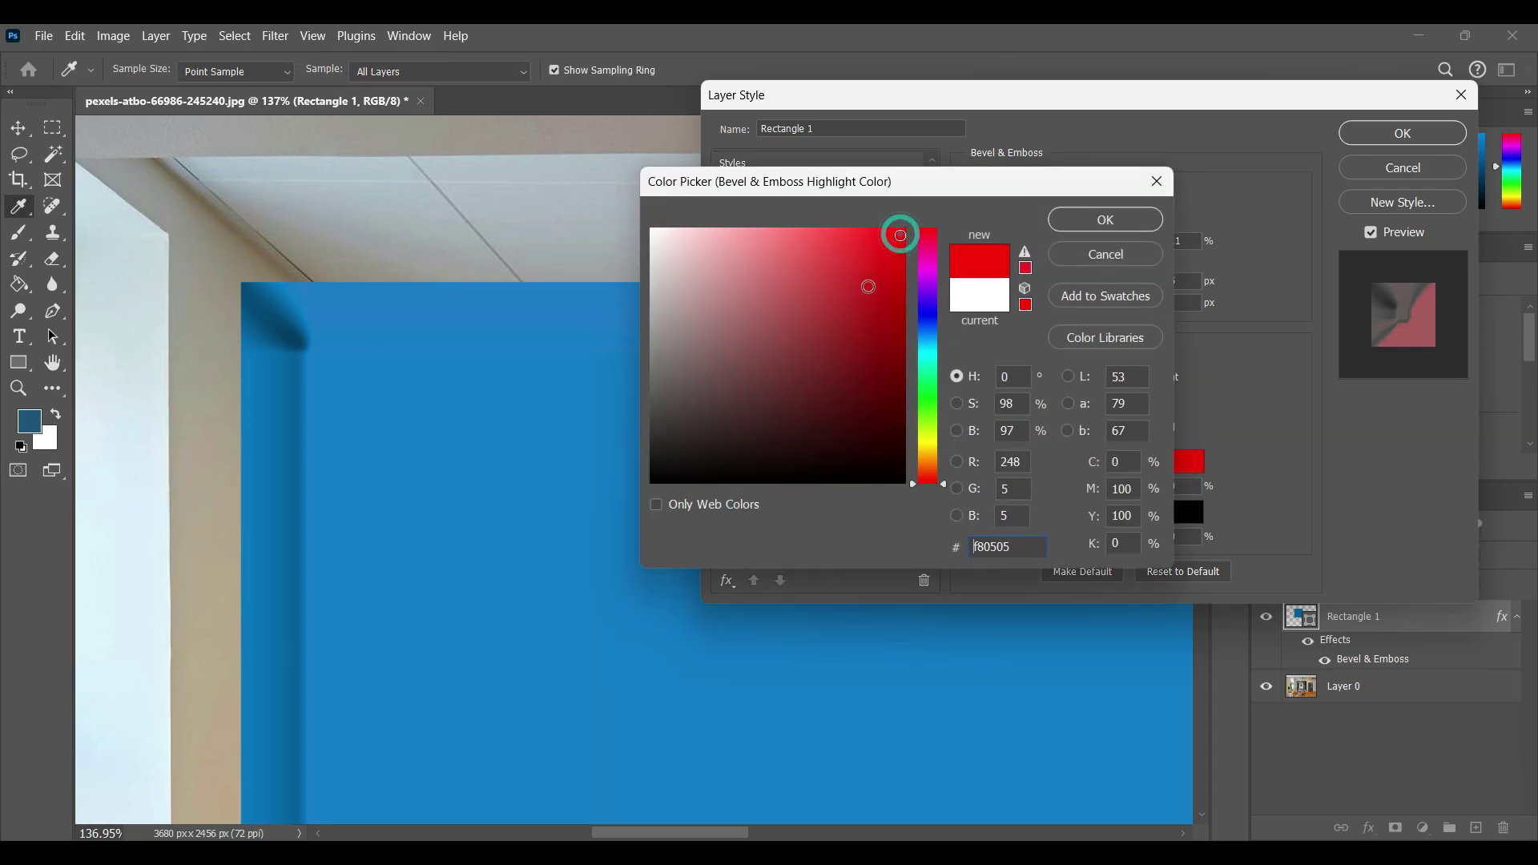
left_click_drag(869, 286, 878, 365)
left_click(1106, 254)
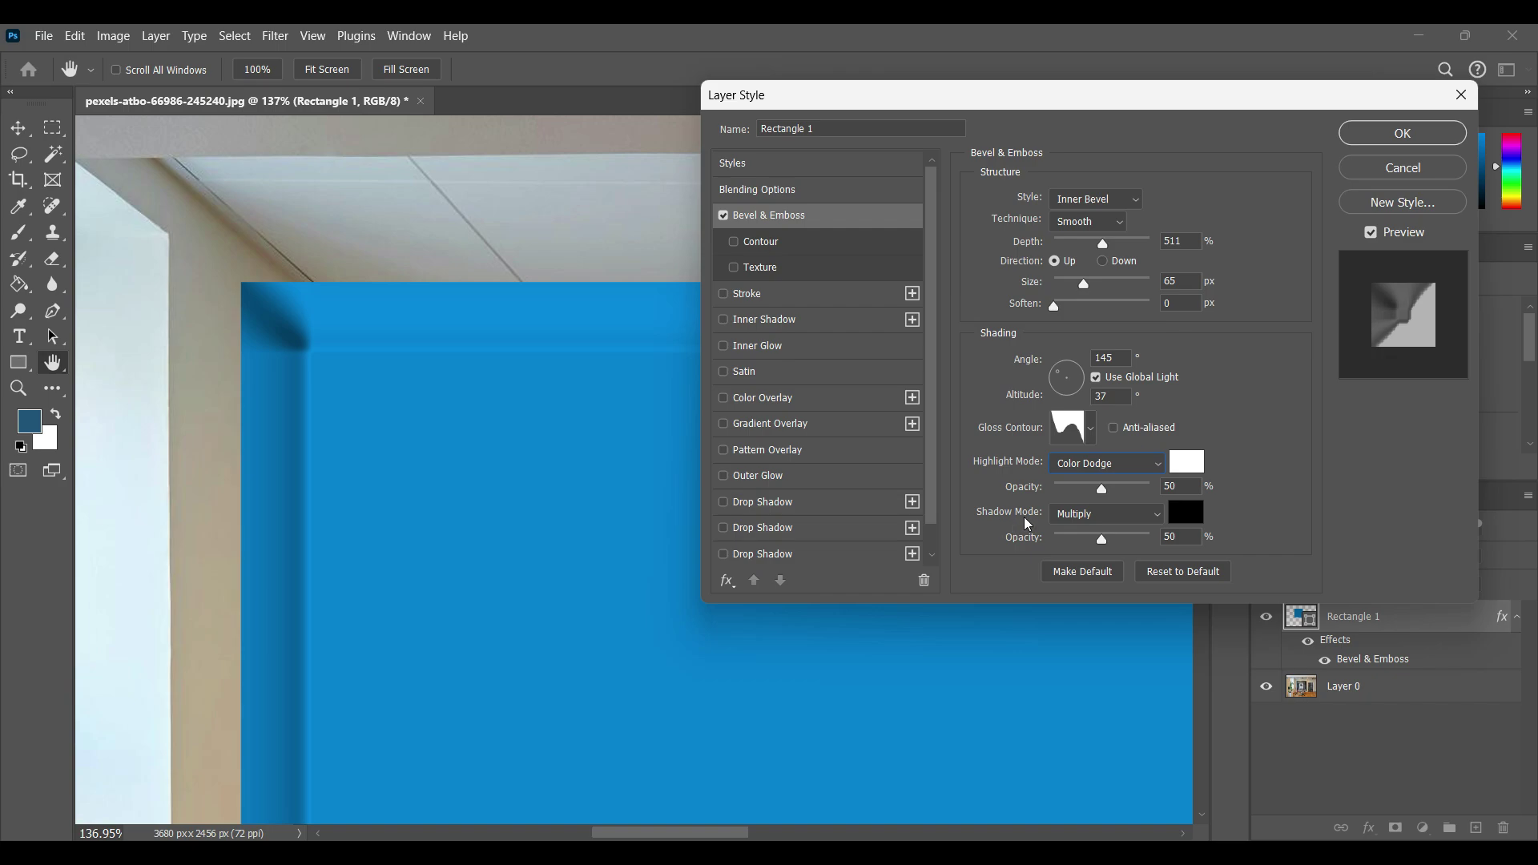
left_click(1110, 514)
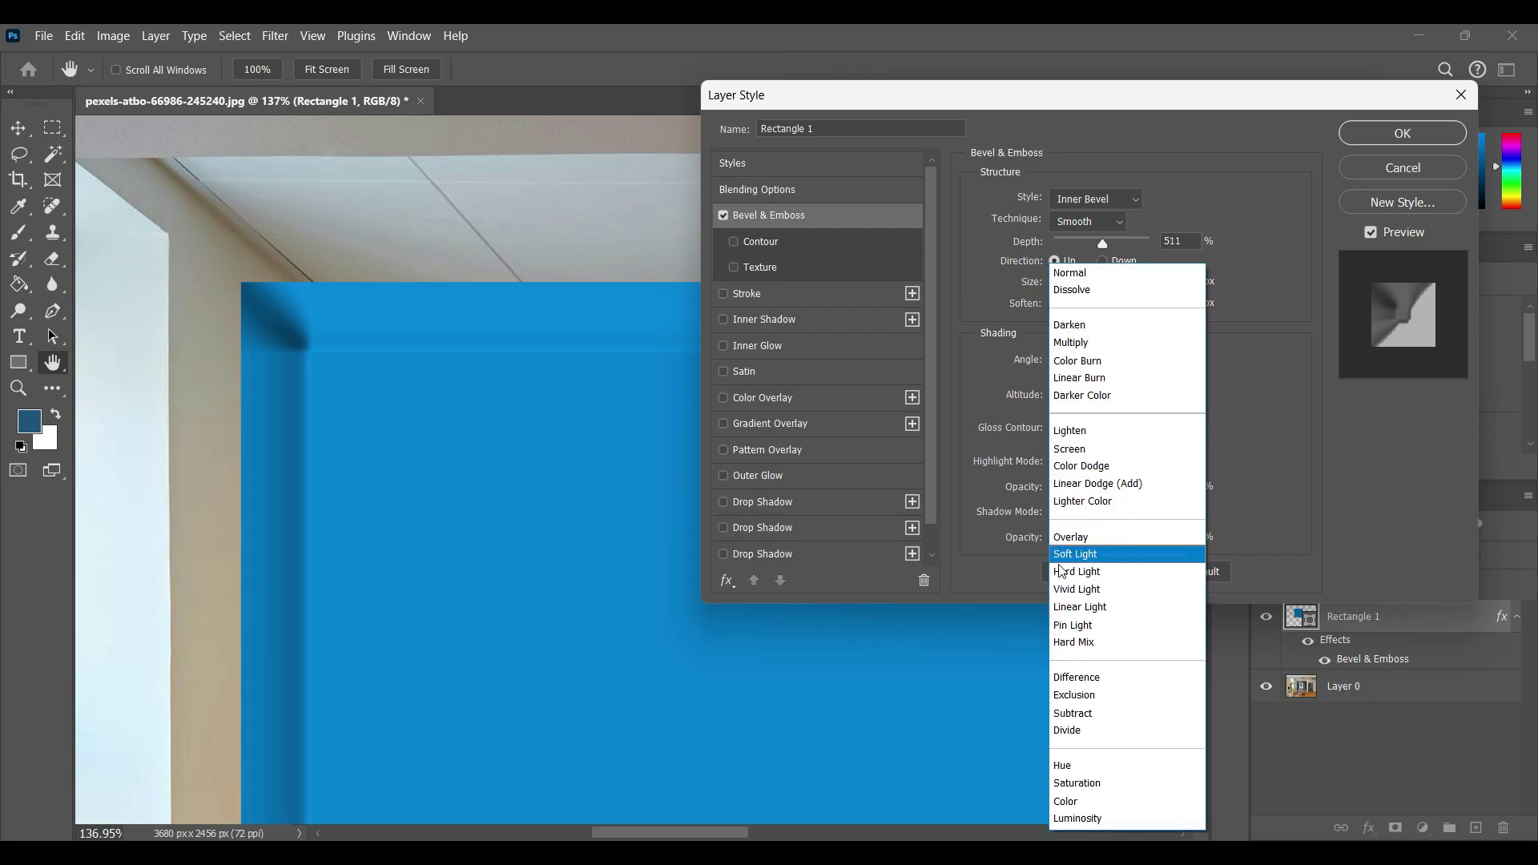
left_click(1096, 626)
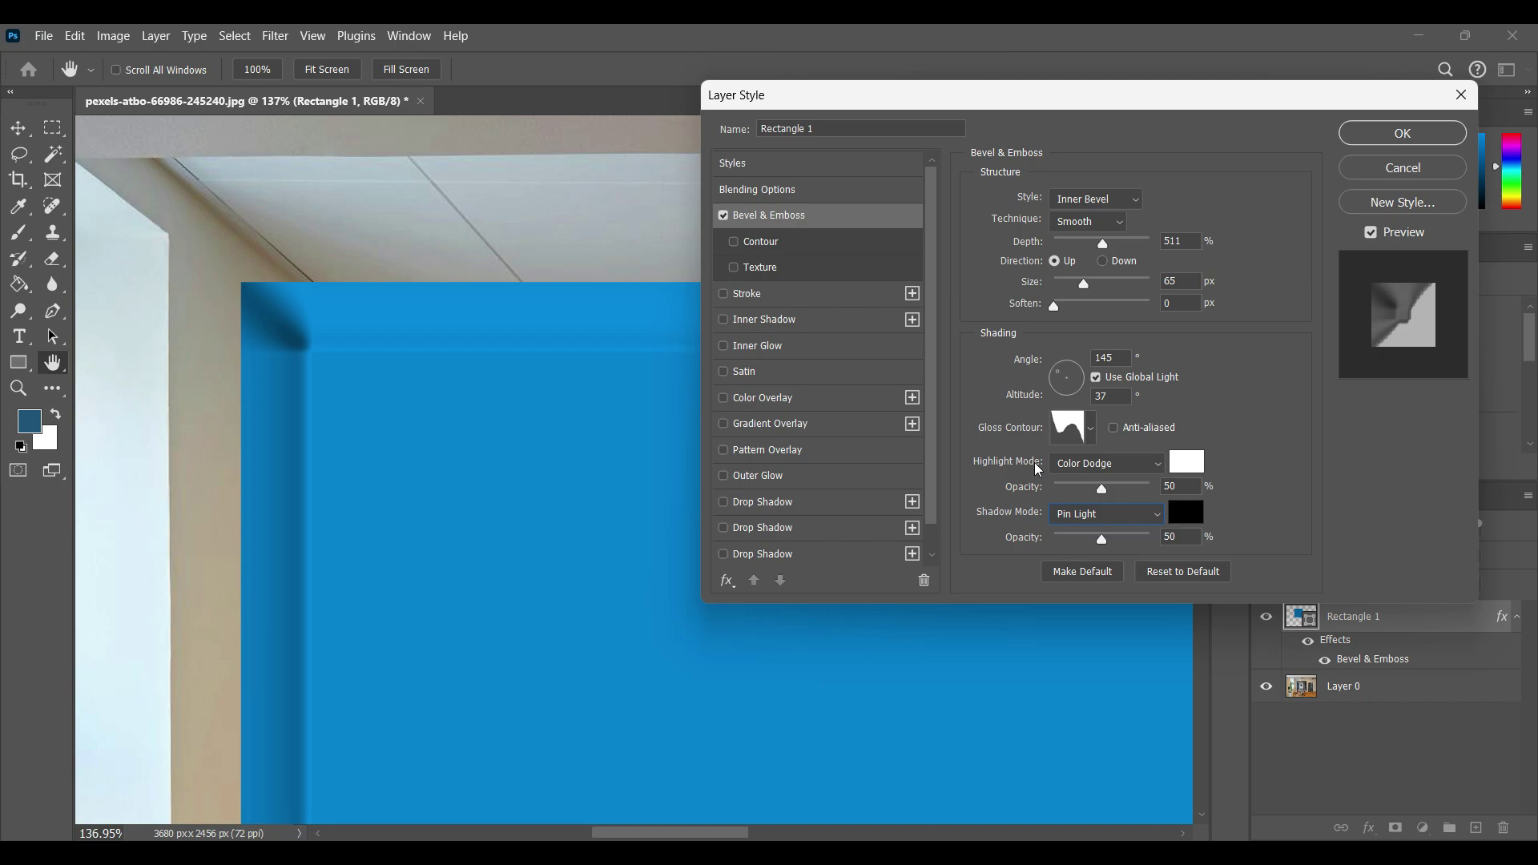
left_click(1179, 572)
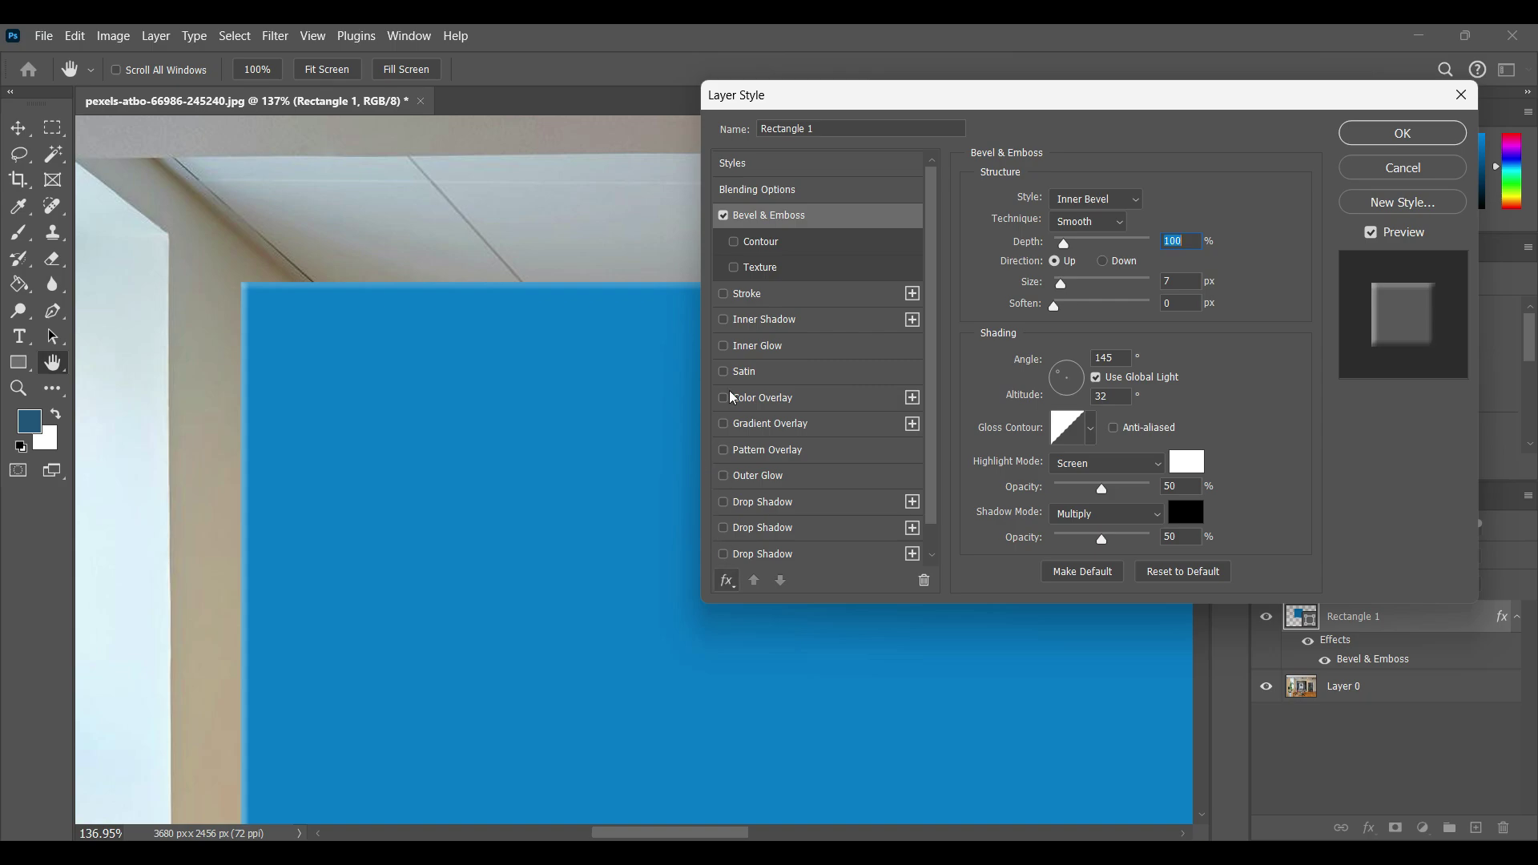
Reset the effects list to default, then enable the bevel Contour with range 38%
left_click(729, 583)
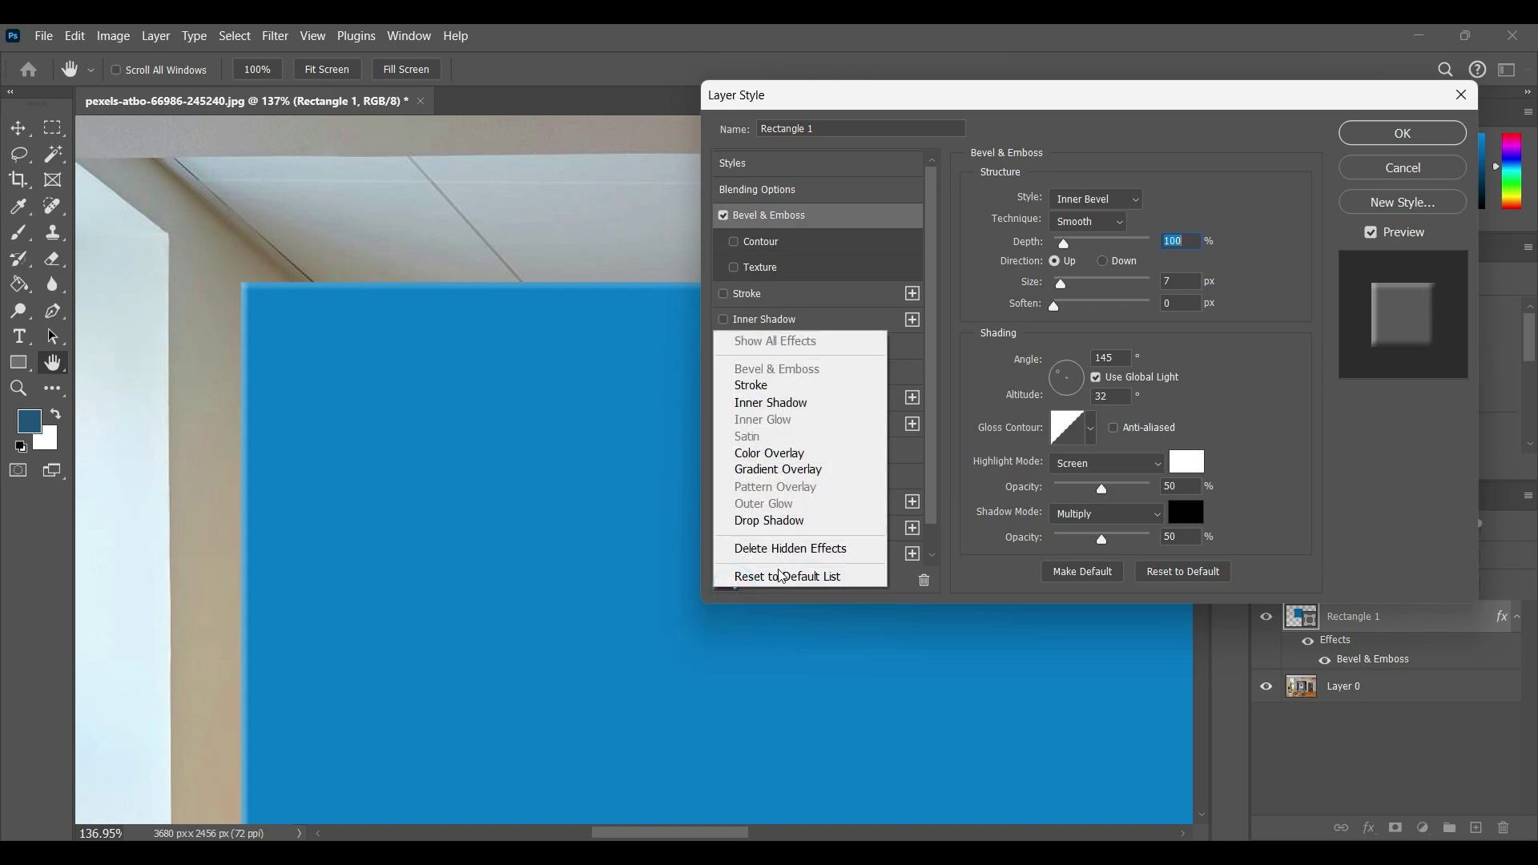
left_click(817, 577)
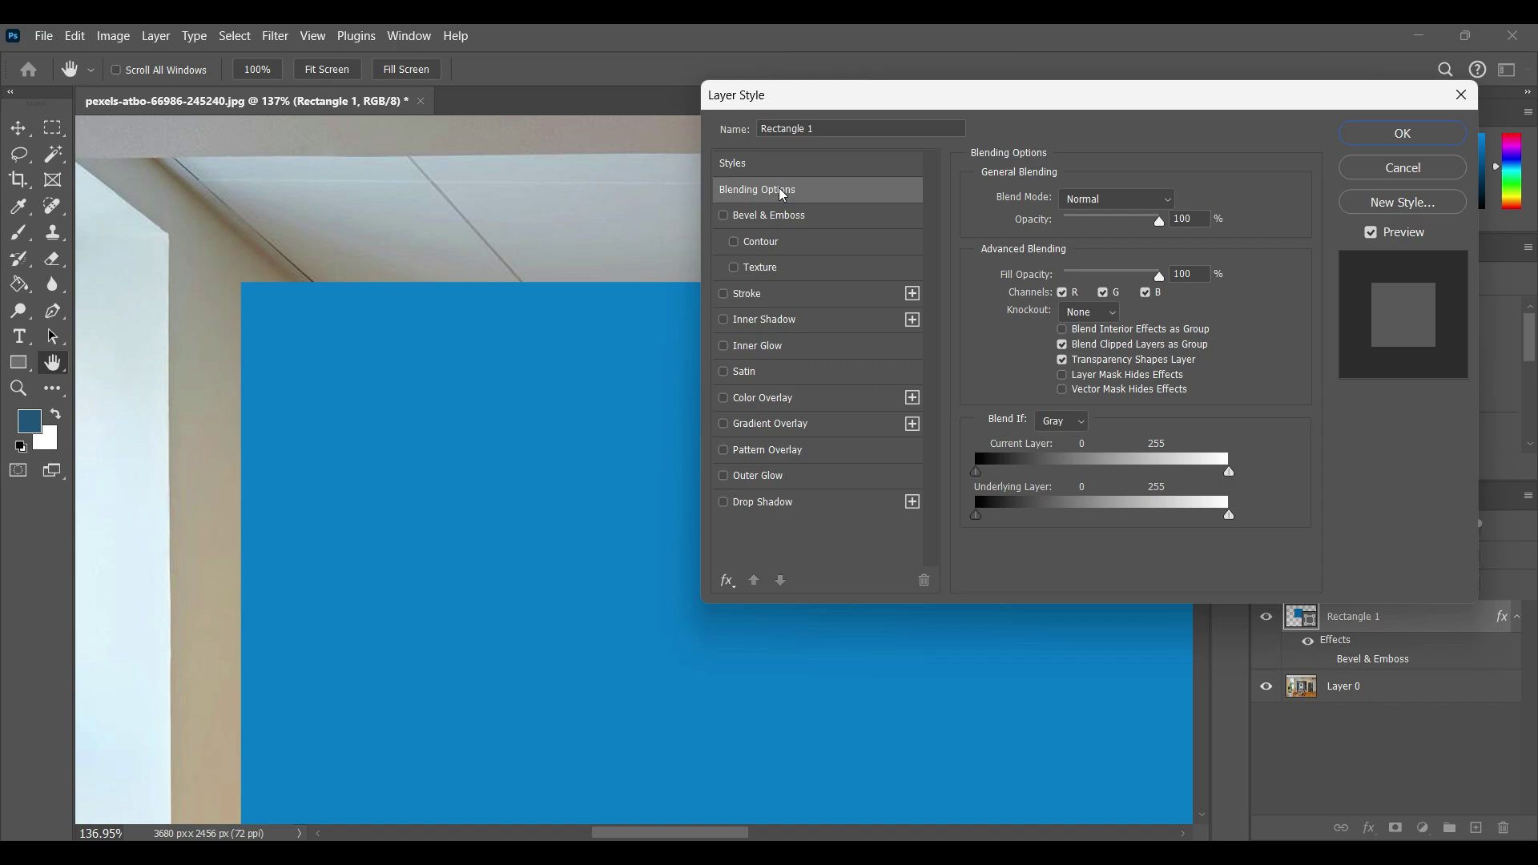
left_click(727, 583)
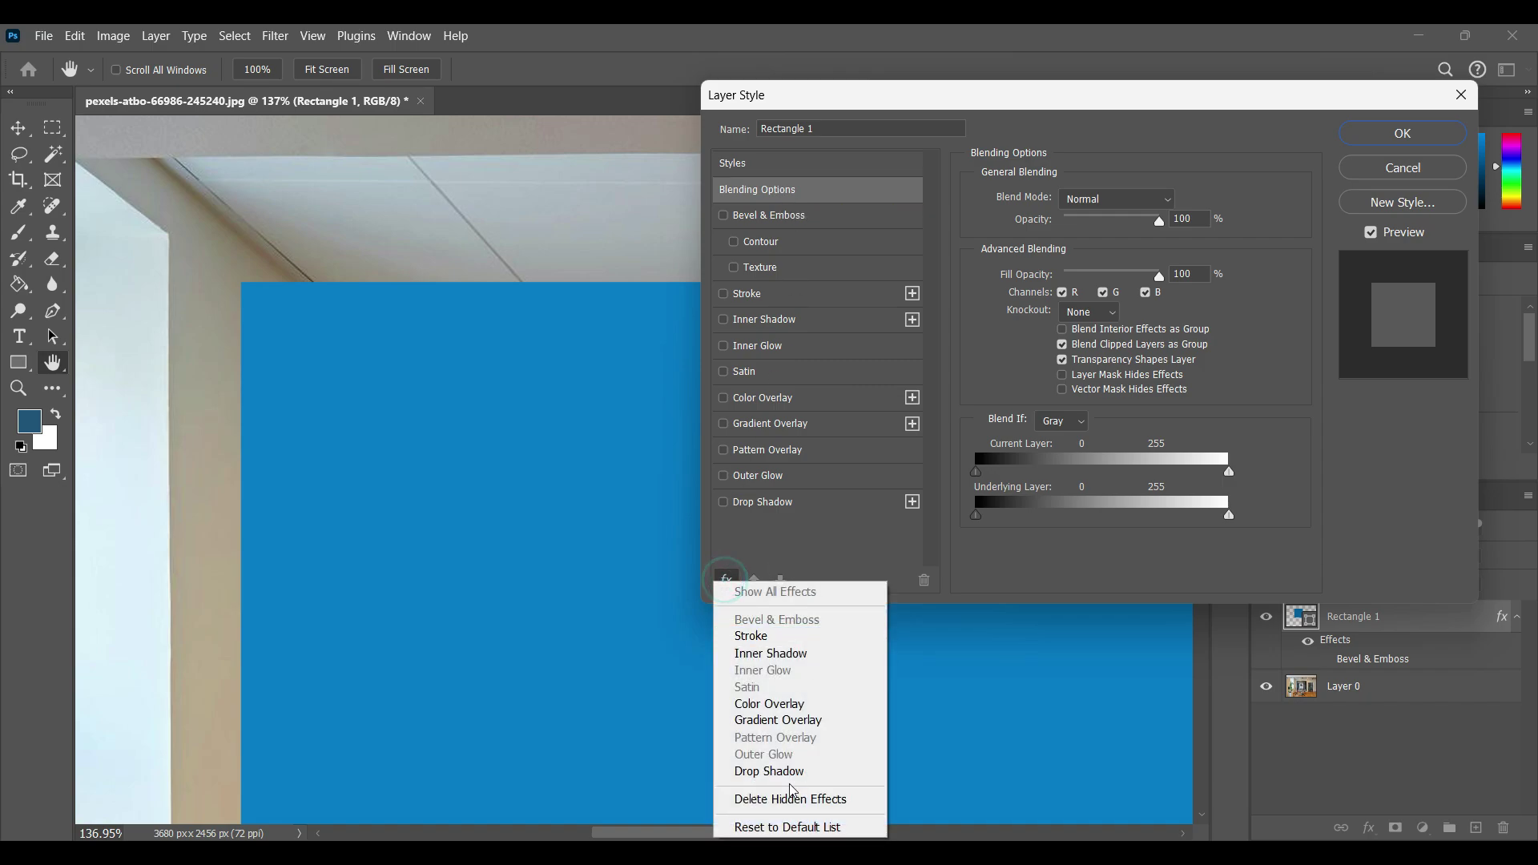
left_click(793, 829)
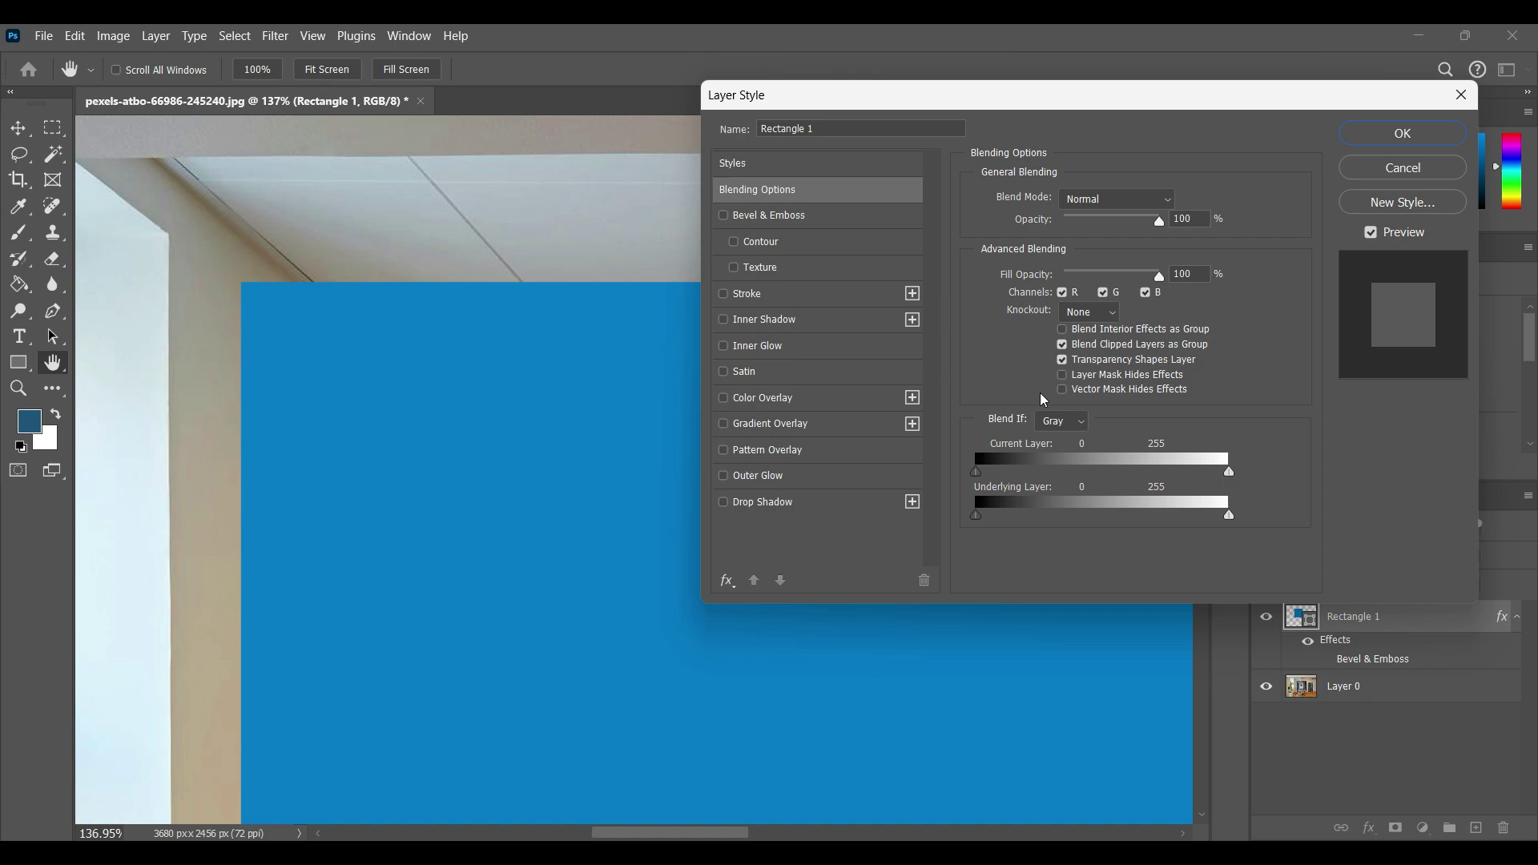
left_click(800, 245)
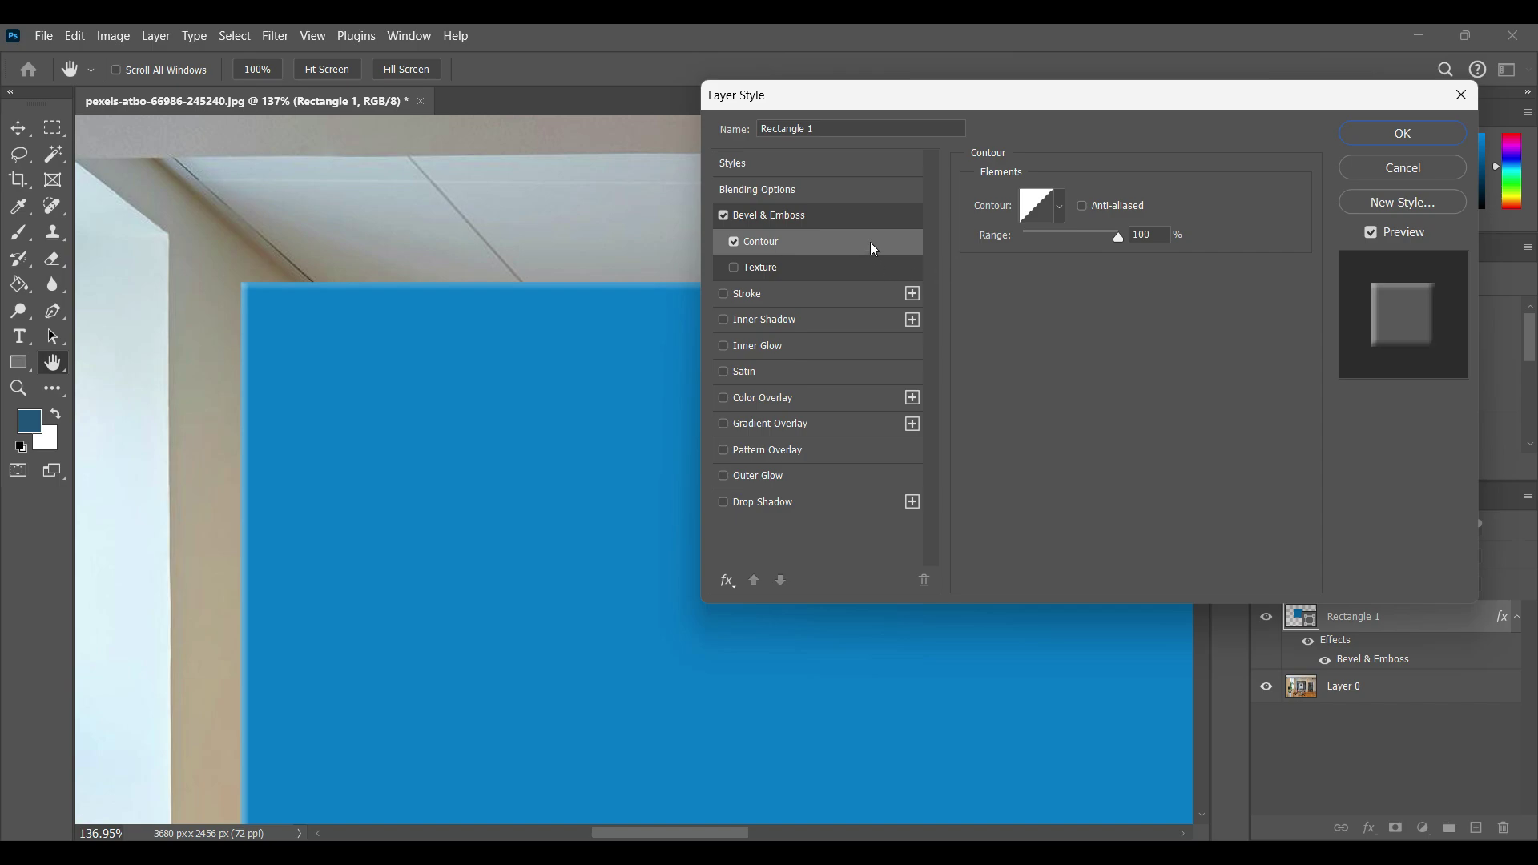
mouse_move(1117, 237)
left_mouse_down()
mouse_move(1057, 258)
mouse_move(1048, 238)
mouse_move(1130, 236)
left_mouse_up()
Try several contour presets, then reset the effects list, switching off the bevel
left_click(1059, 207)
left_click(1034, 250)
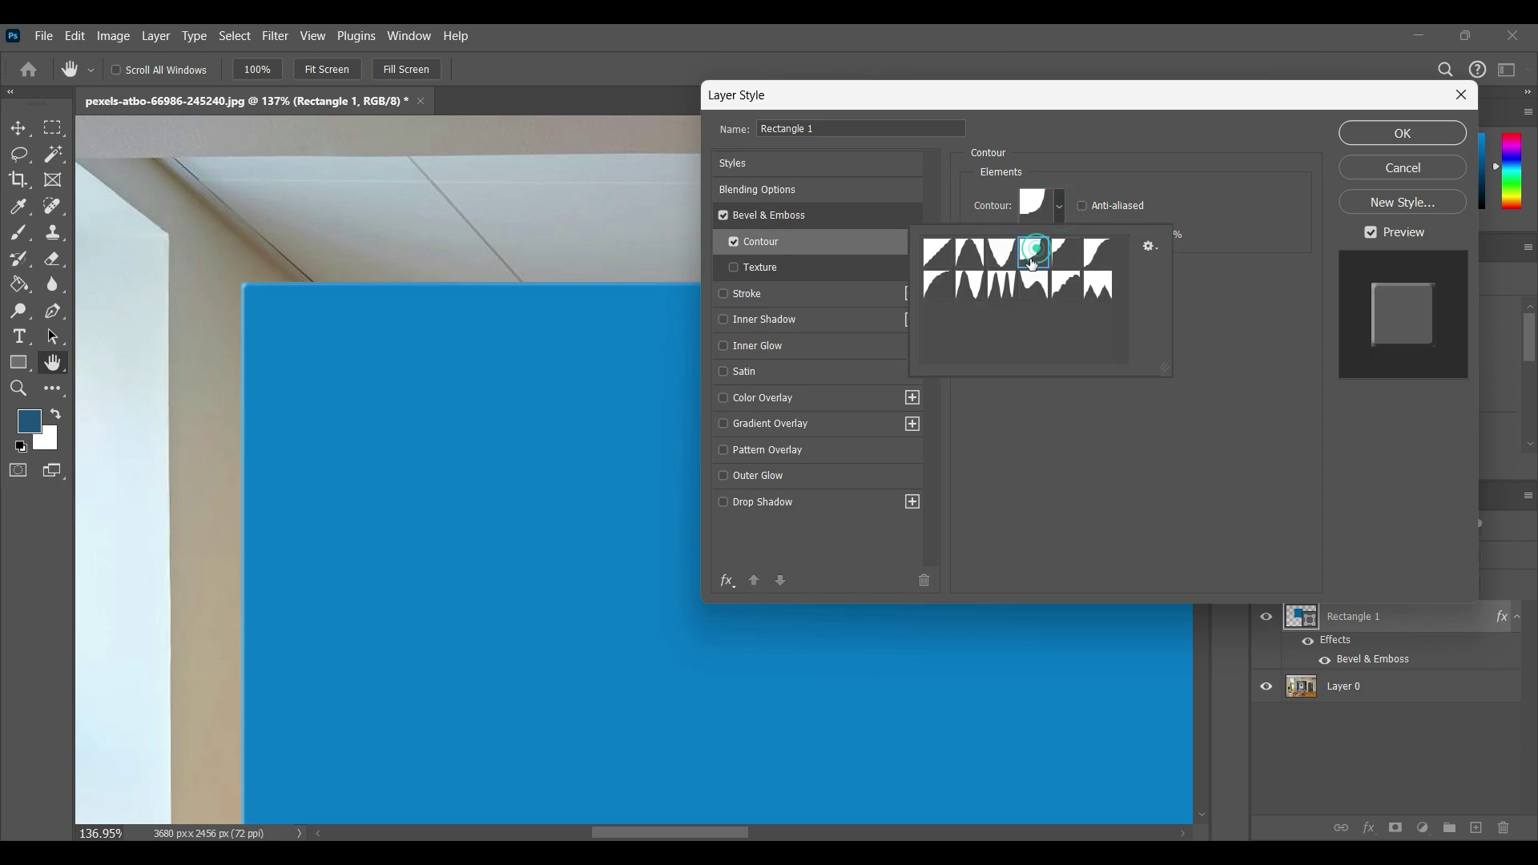
left_click(969, 284)
left_click(1034, 285)
left_click(1098, 284)
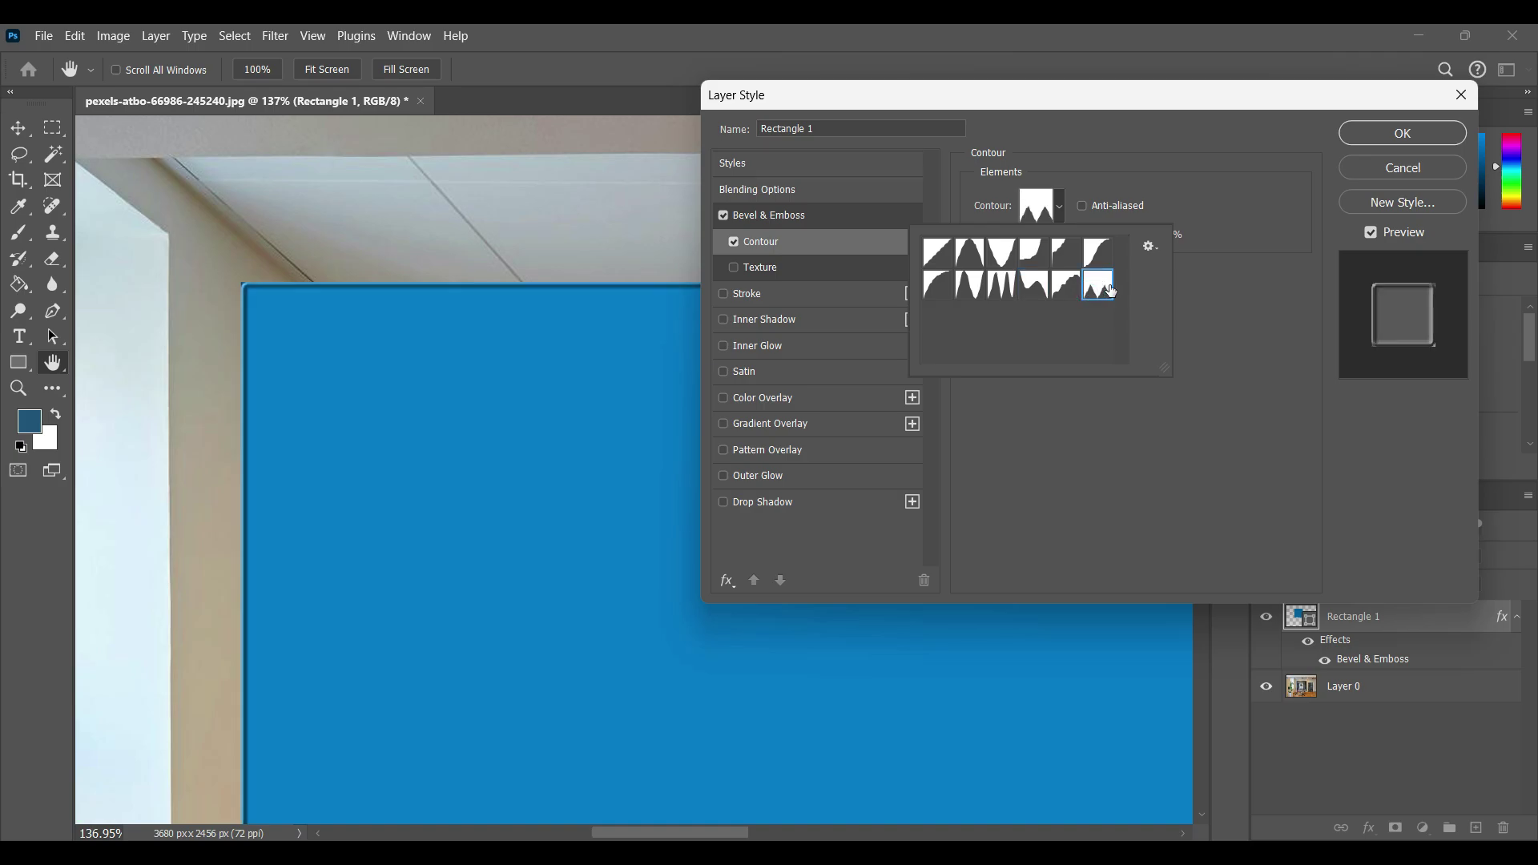
double_click(1110, 290)
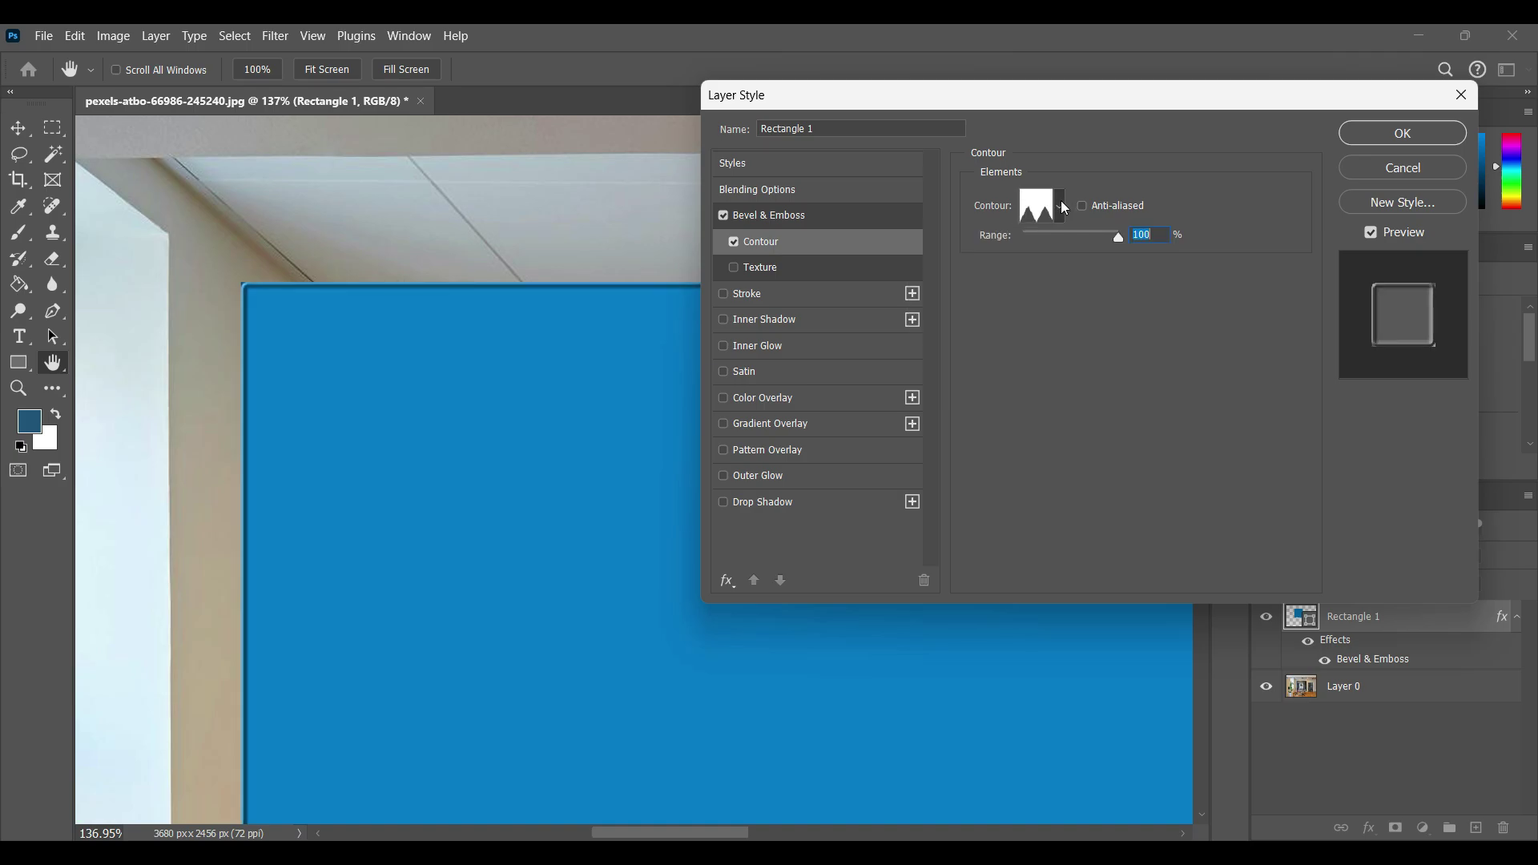
left_click(726, 588)
left_click(773, 574)
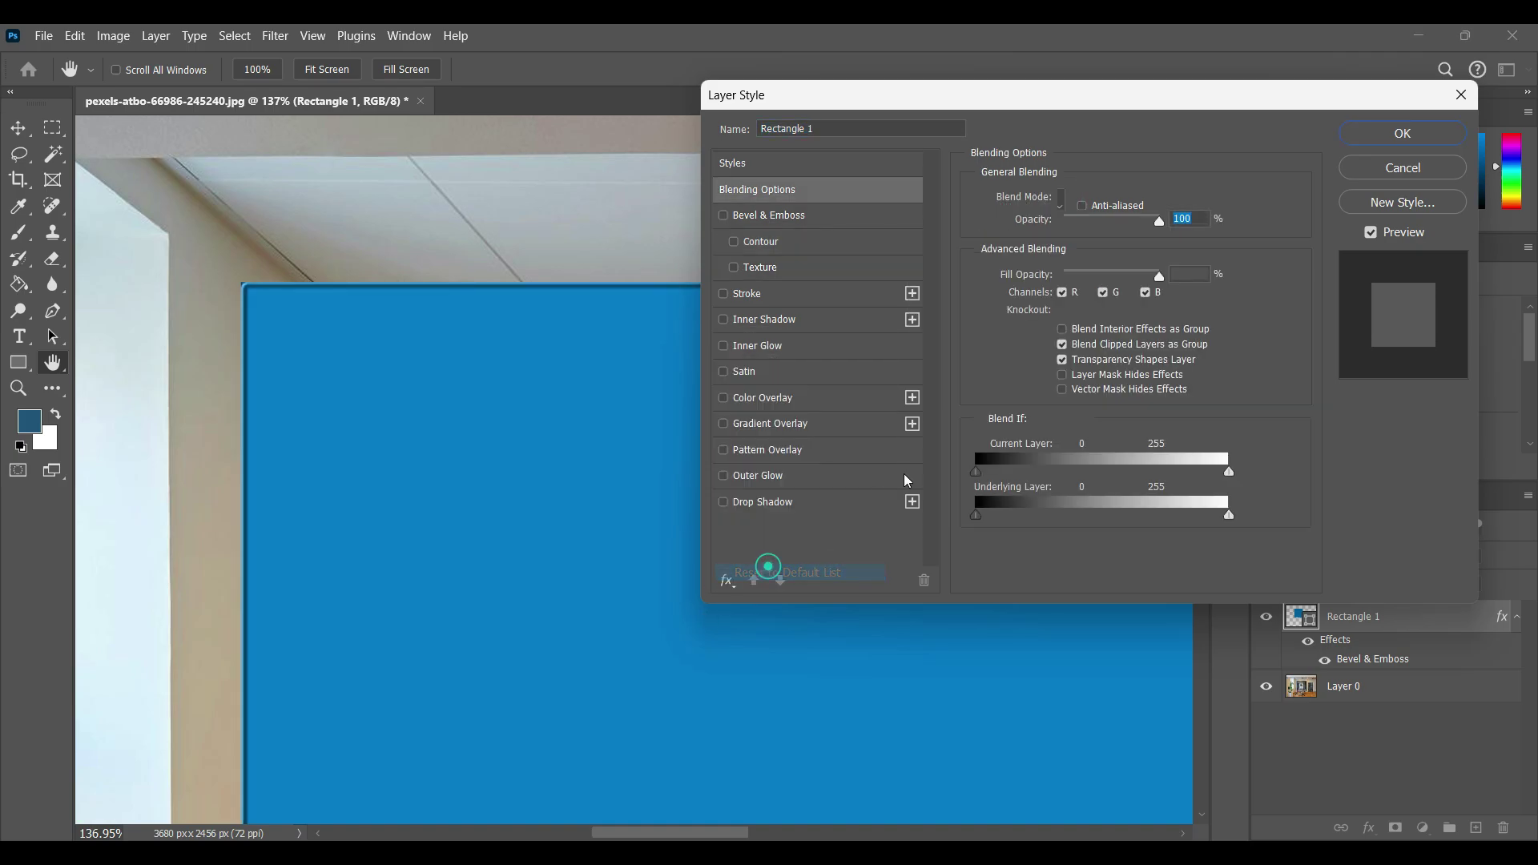
Try a bevel Texture using Grass patterns, then the teaching web pattern
left_click(786, 274)
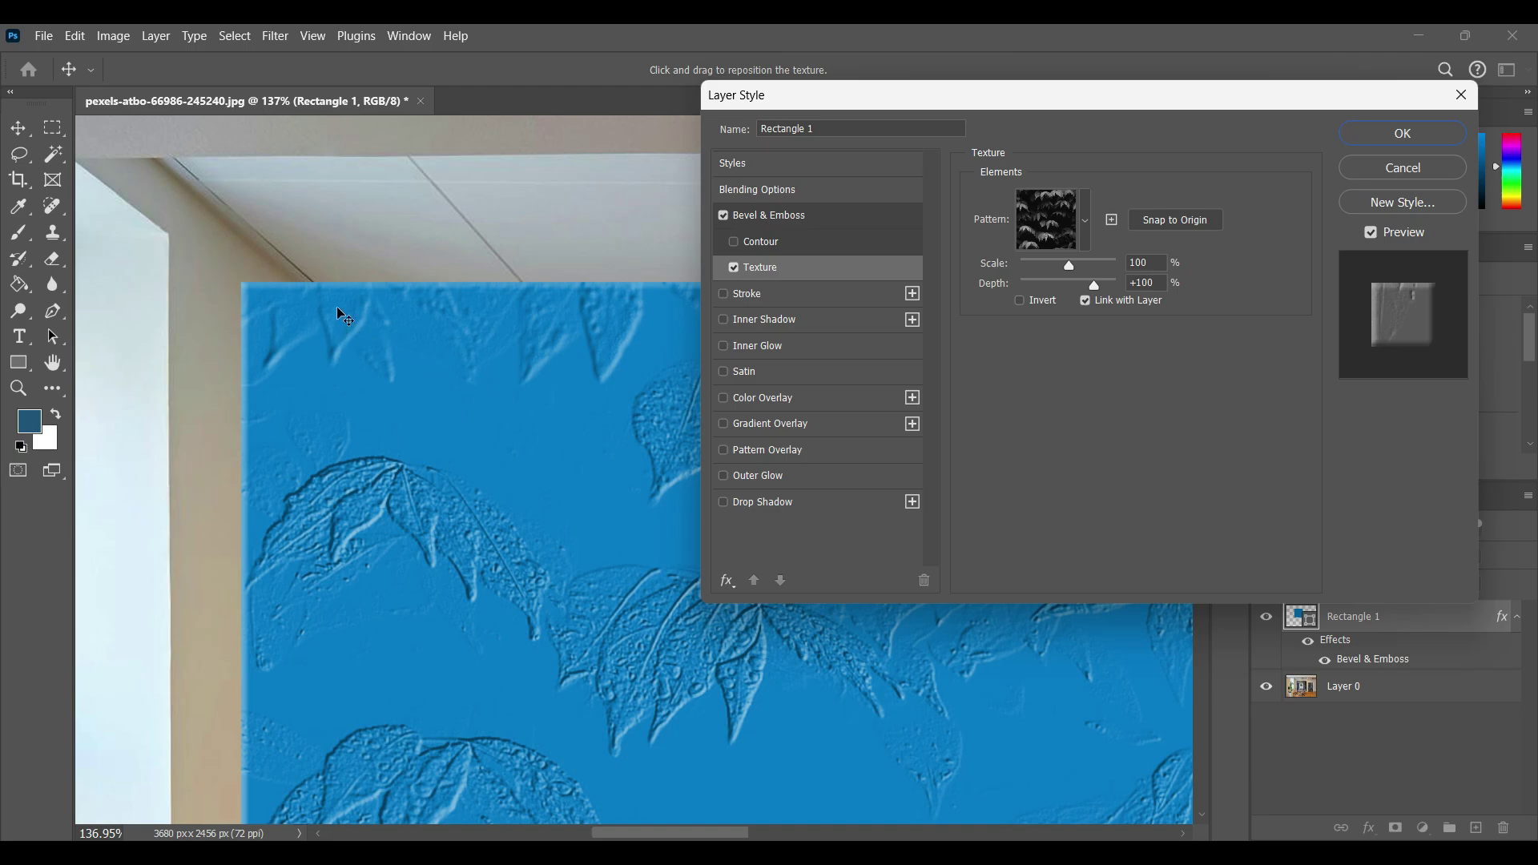
left_click(1086, 224)
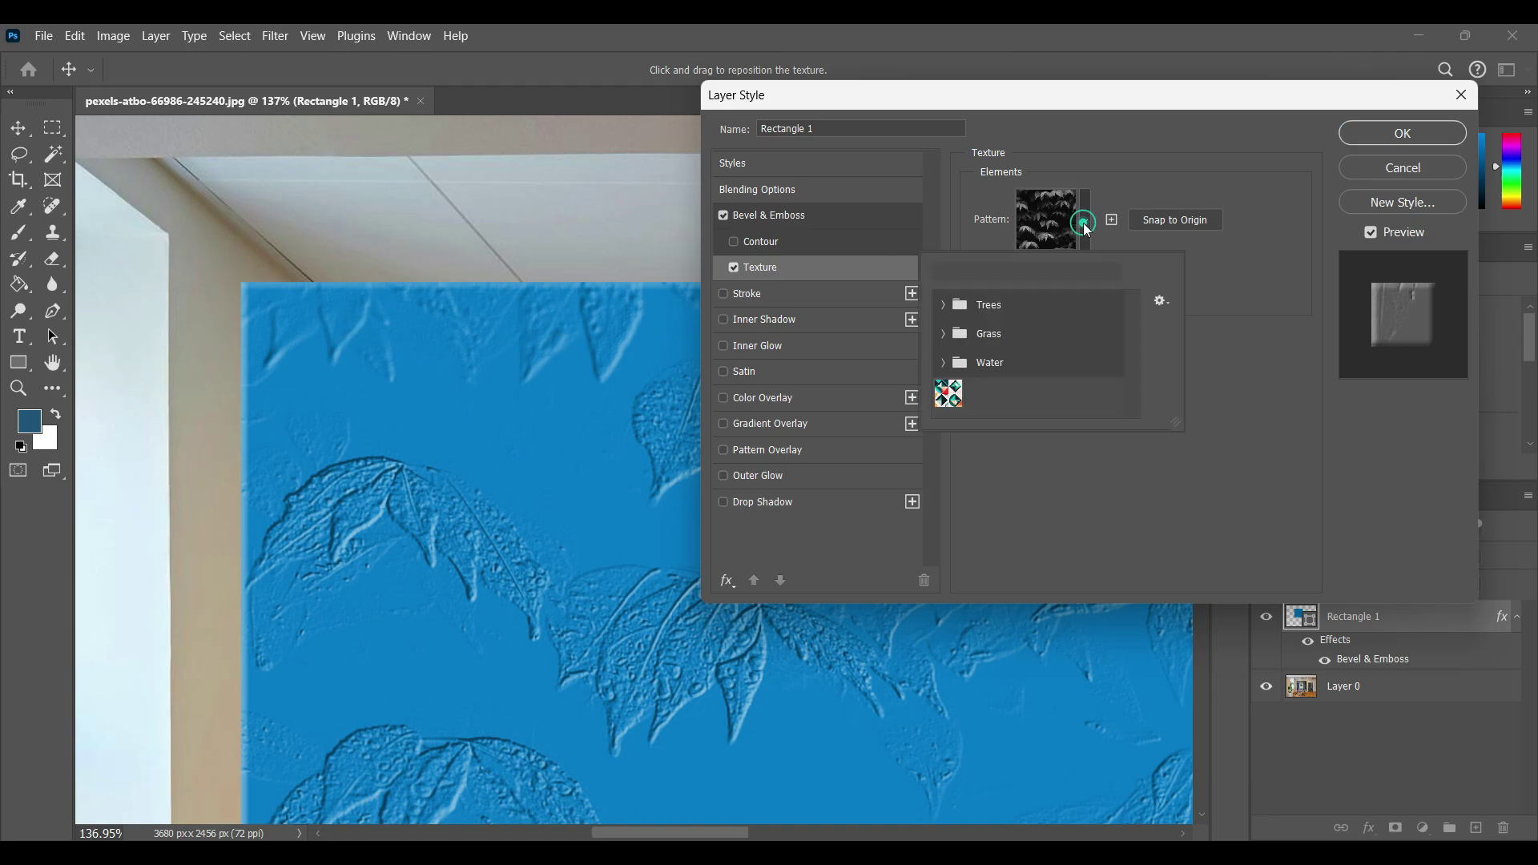
left_click(944, 335)
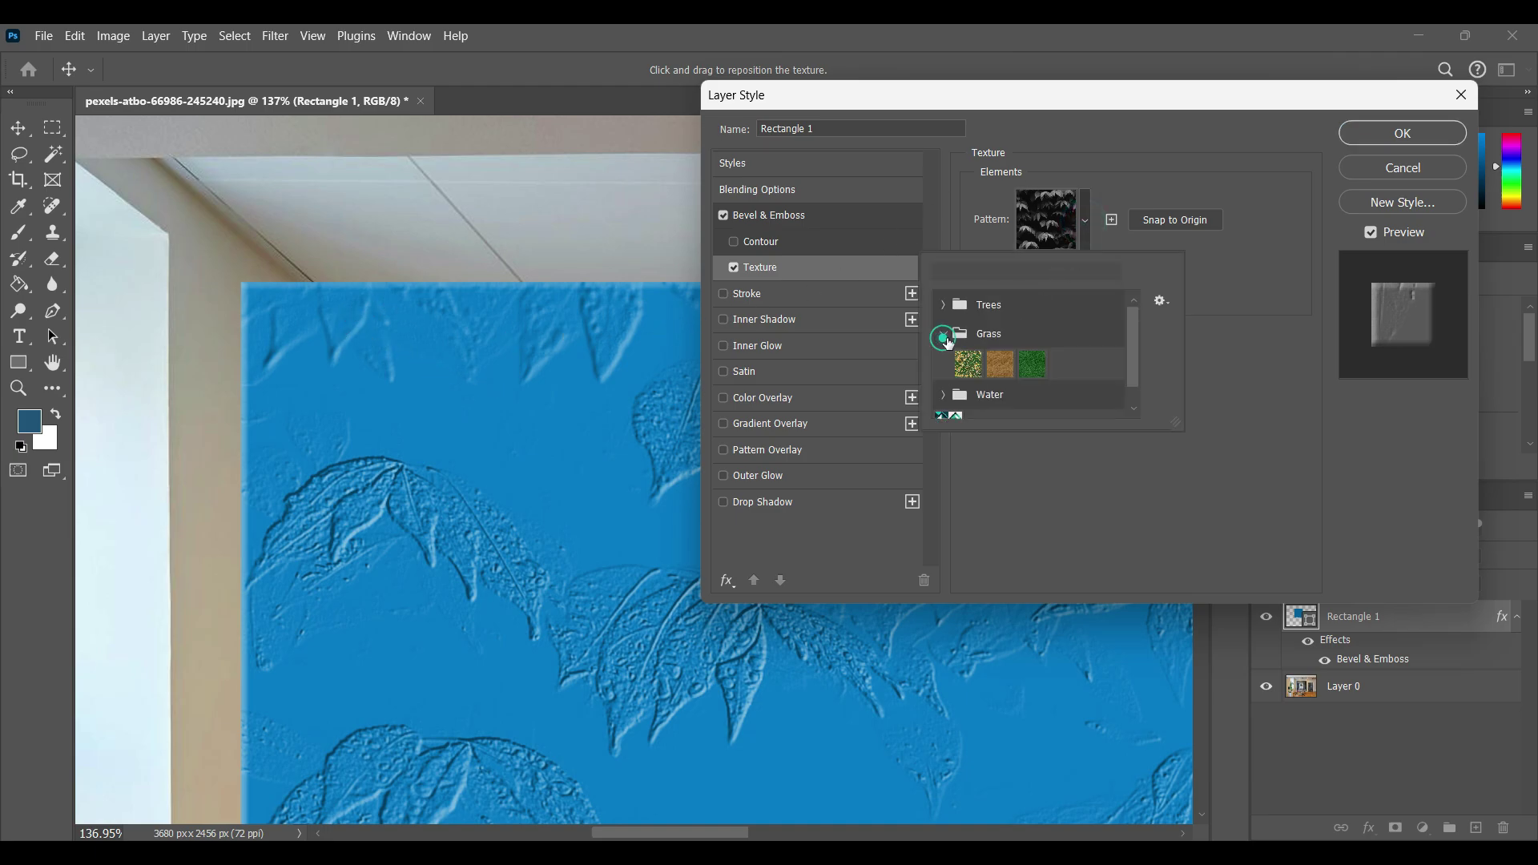
left_click(972, 365)
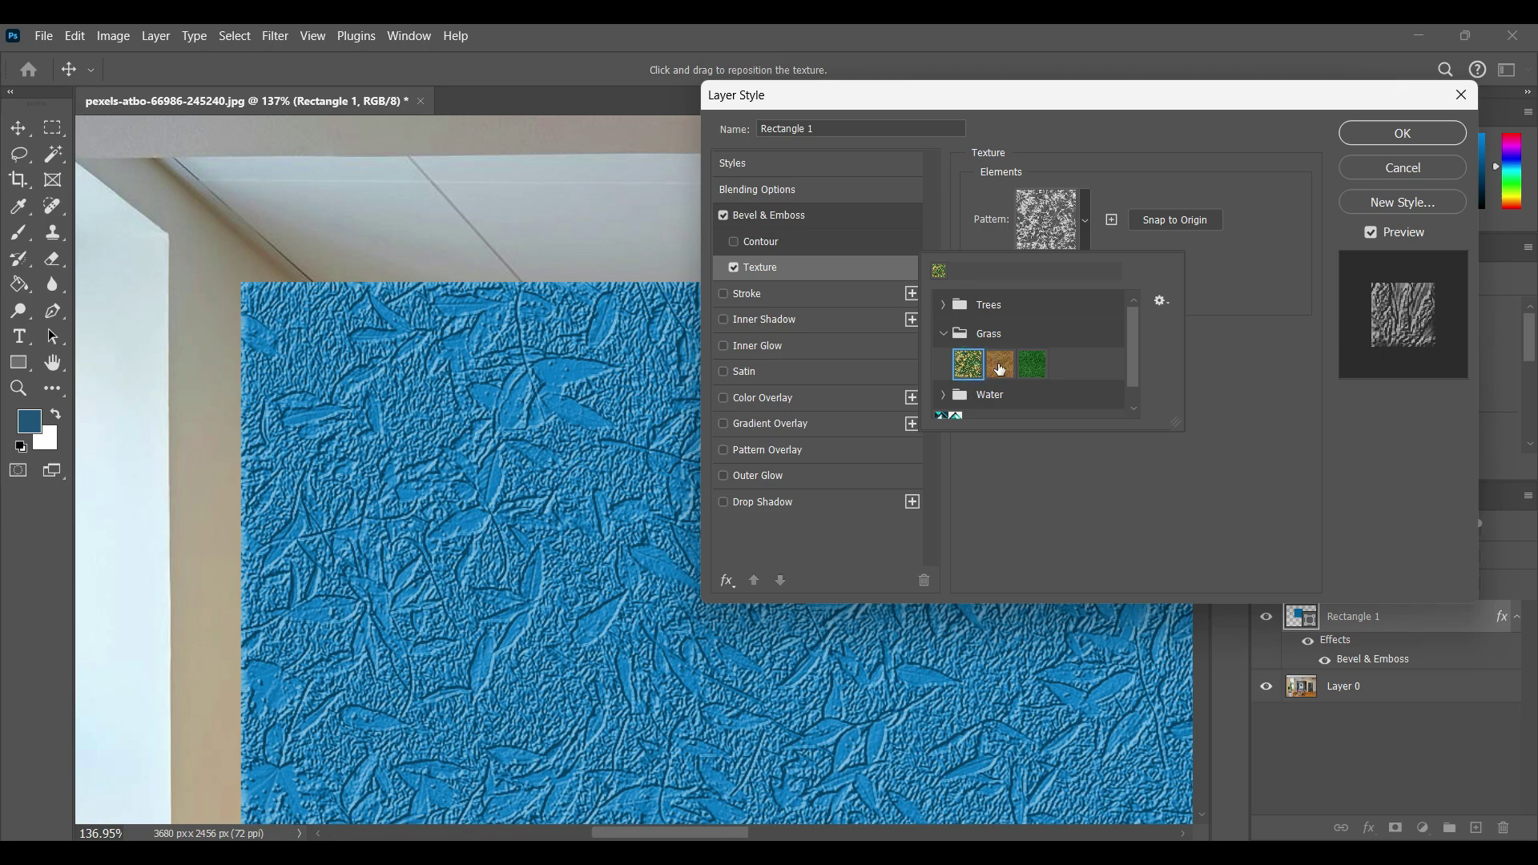
left_click(1002, 365)
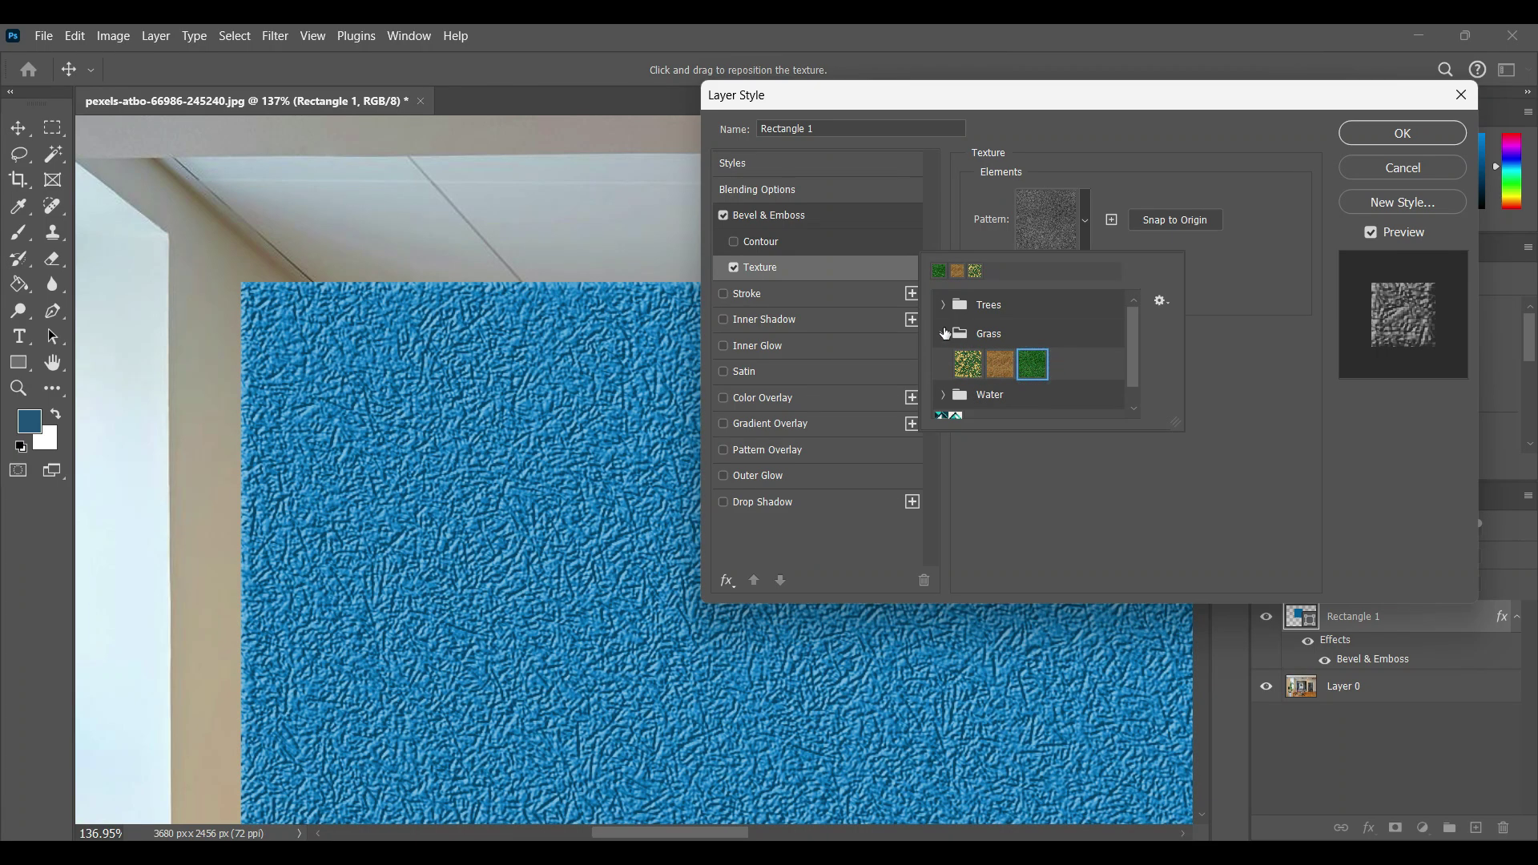
left_click(944, 332)
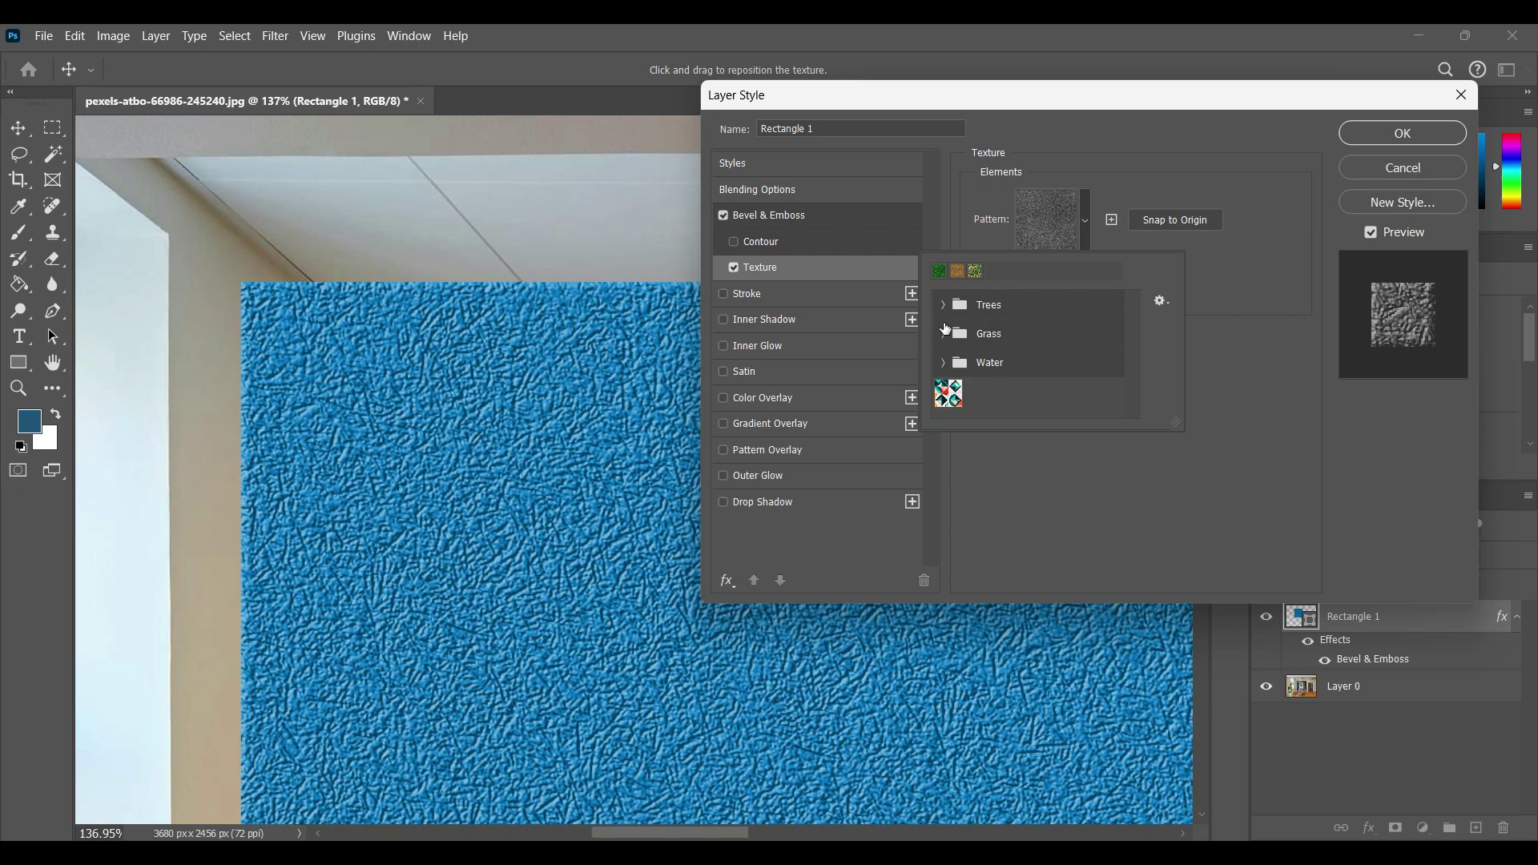
left_click(942, 395)
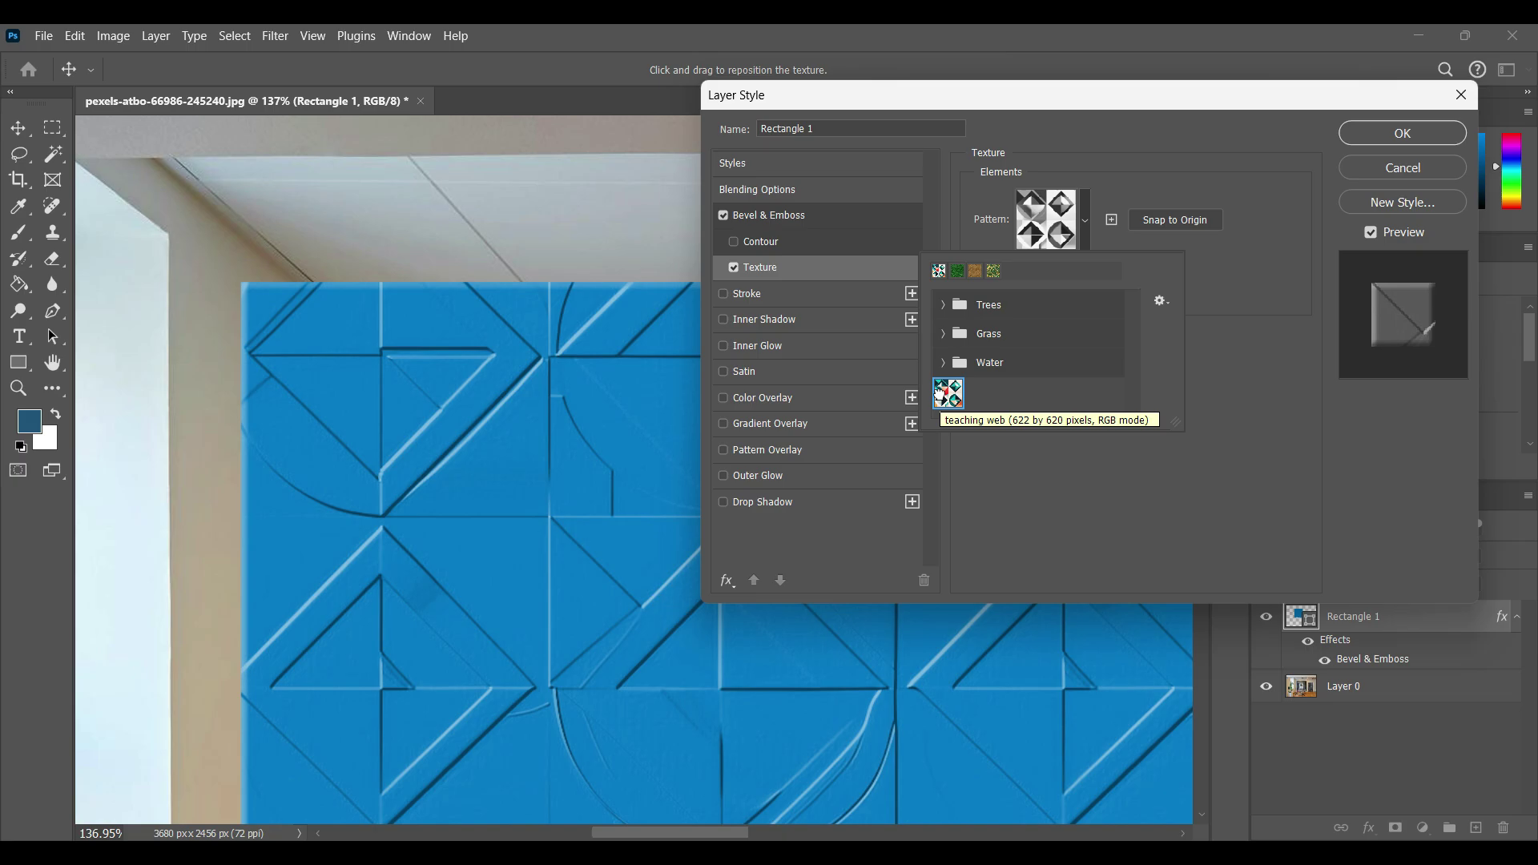
left_click(968, 247)
Reset the effects list and close Layer Style, leaving Rectangle 1 flat blue
left_click(727, 581)
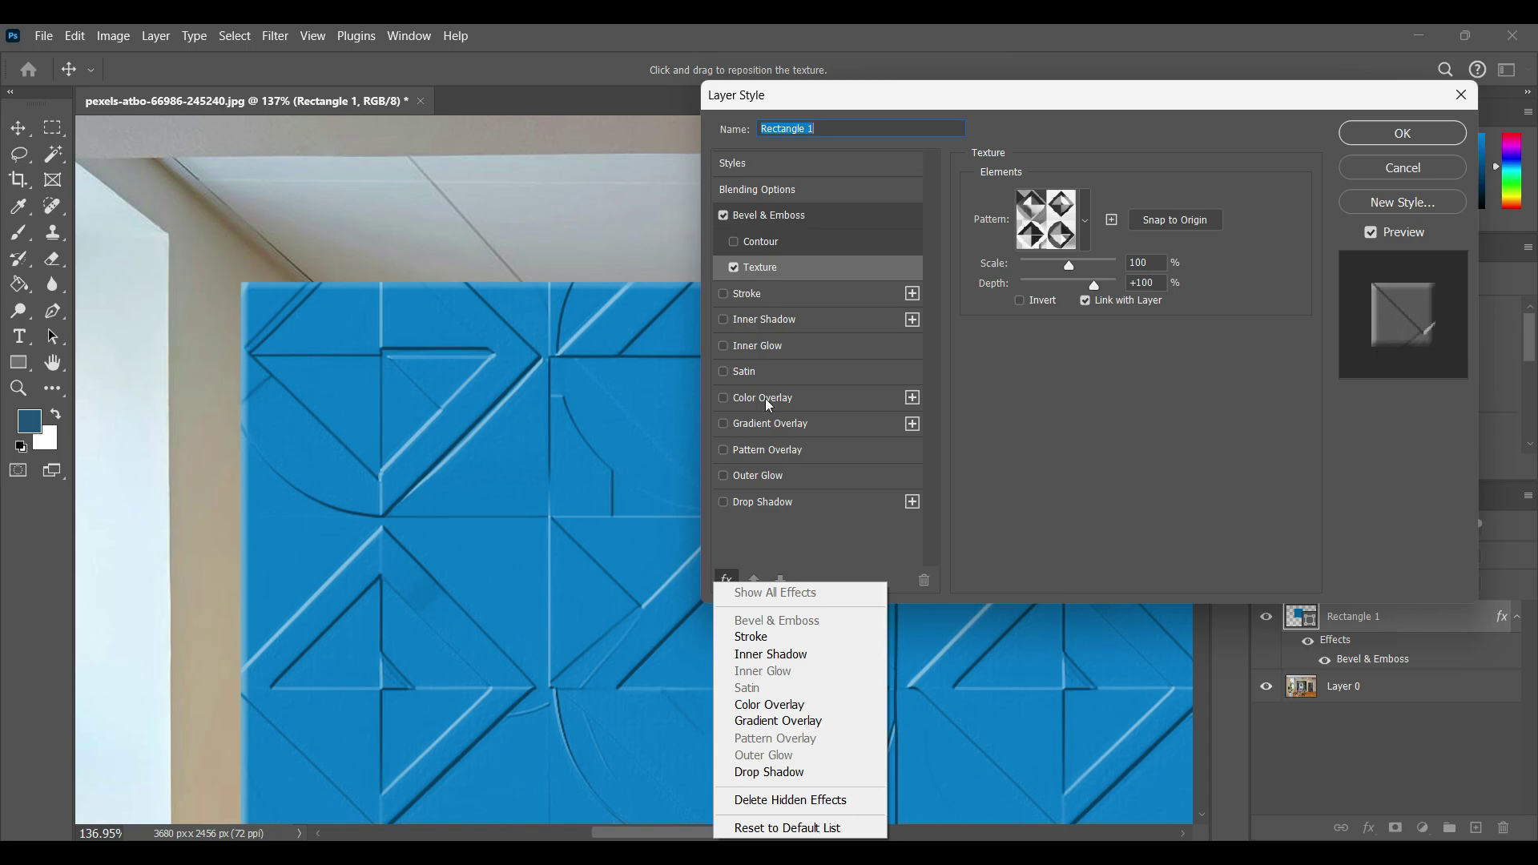
left_click(788, 827)
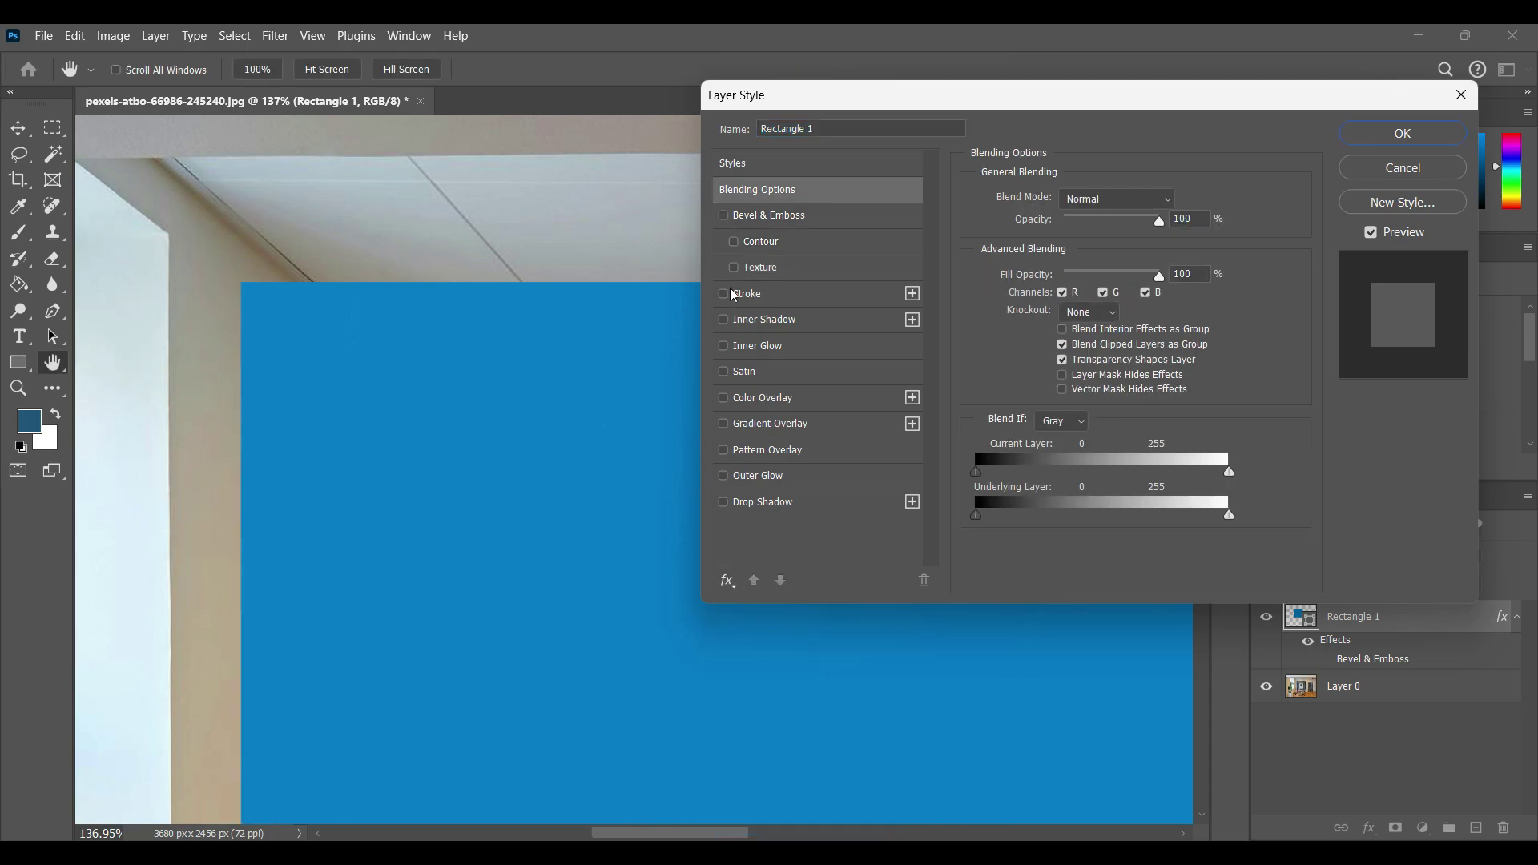
left_click(1388, 168)
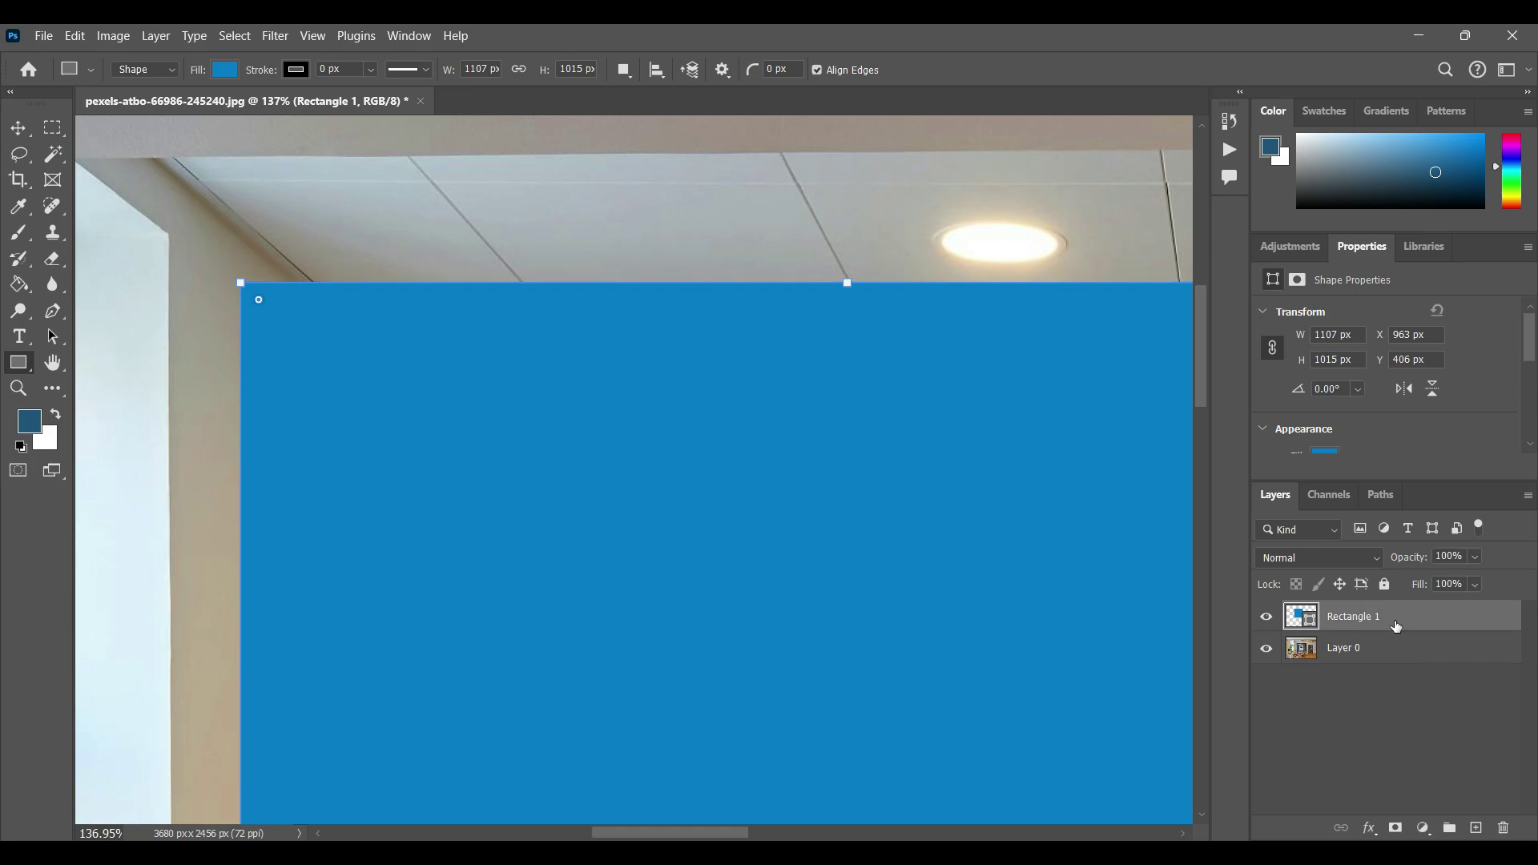
Preview a Stroke on Rectangle 1, cancel it, and delete the Rectangle 1 layer
double_click(1396, 626)
left_click(781, 296)
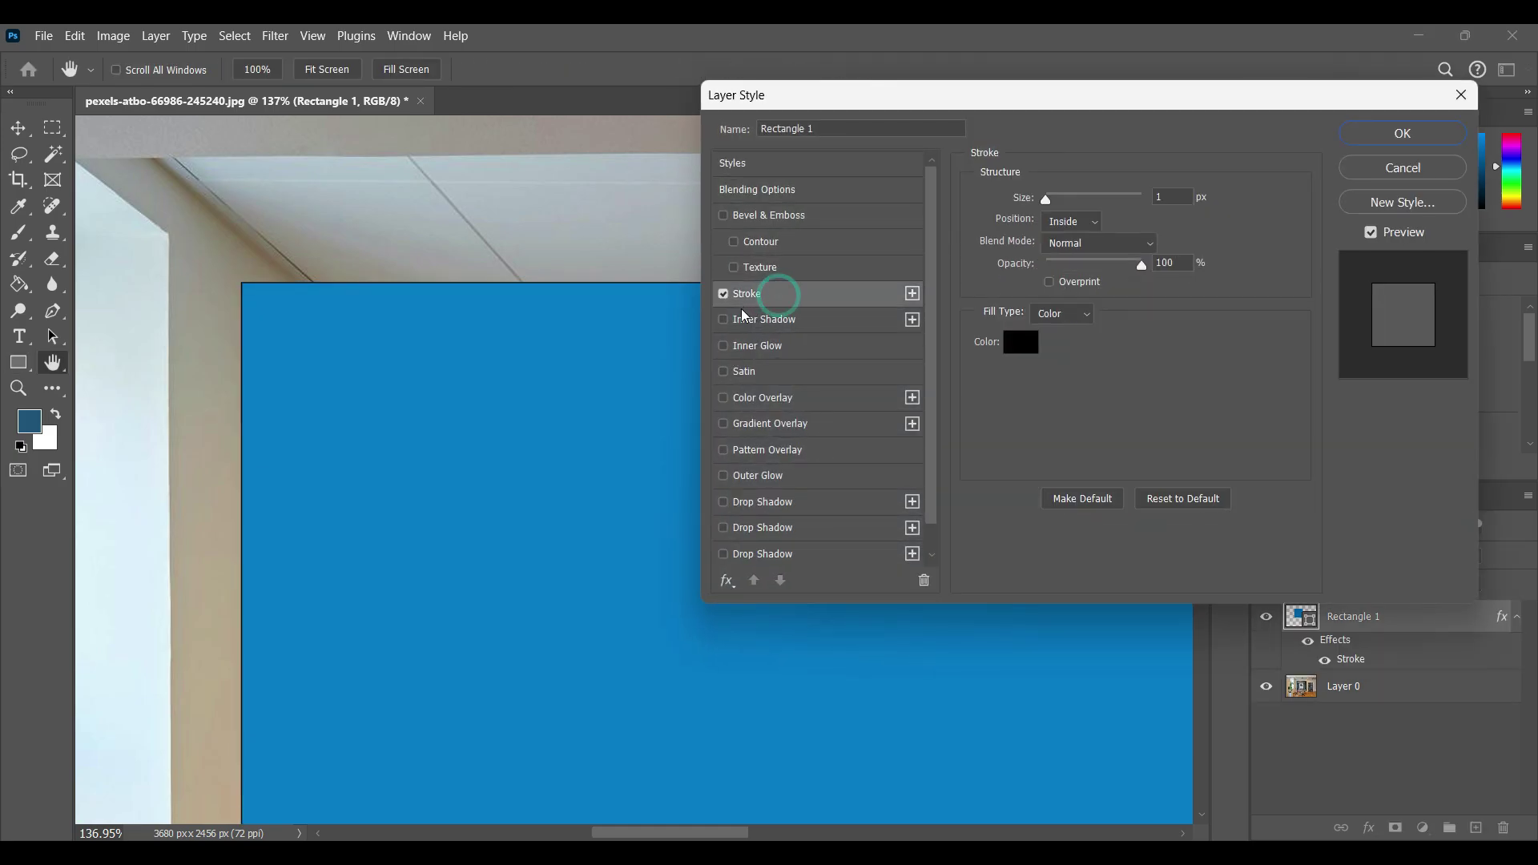
left_click(794, 298)
left_click(1403, 167)
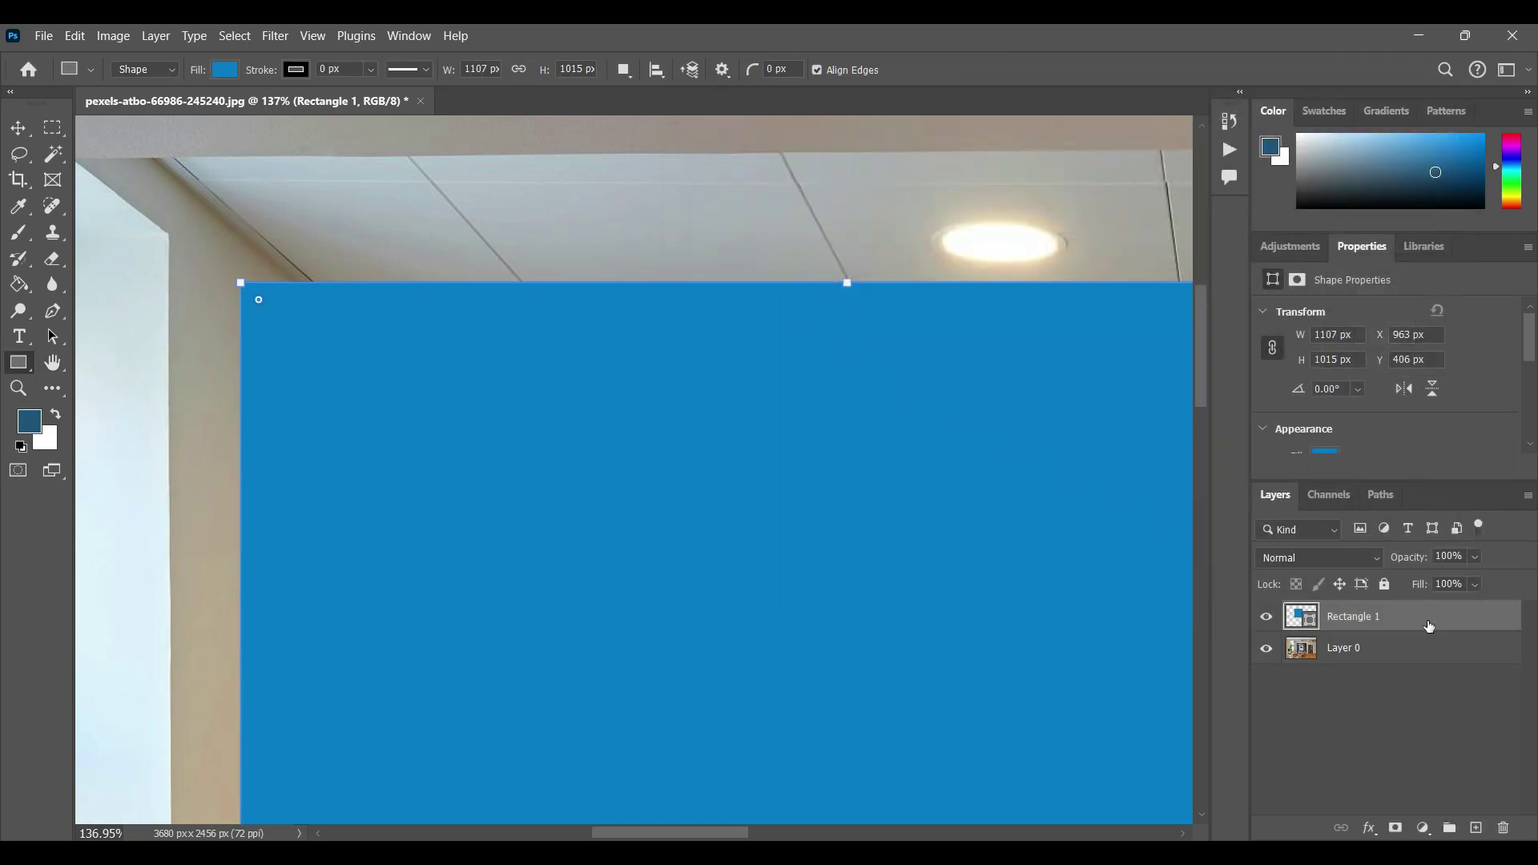
key("Delete")
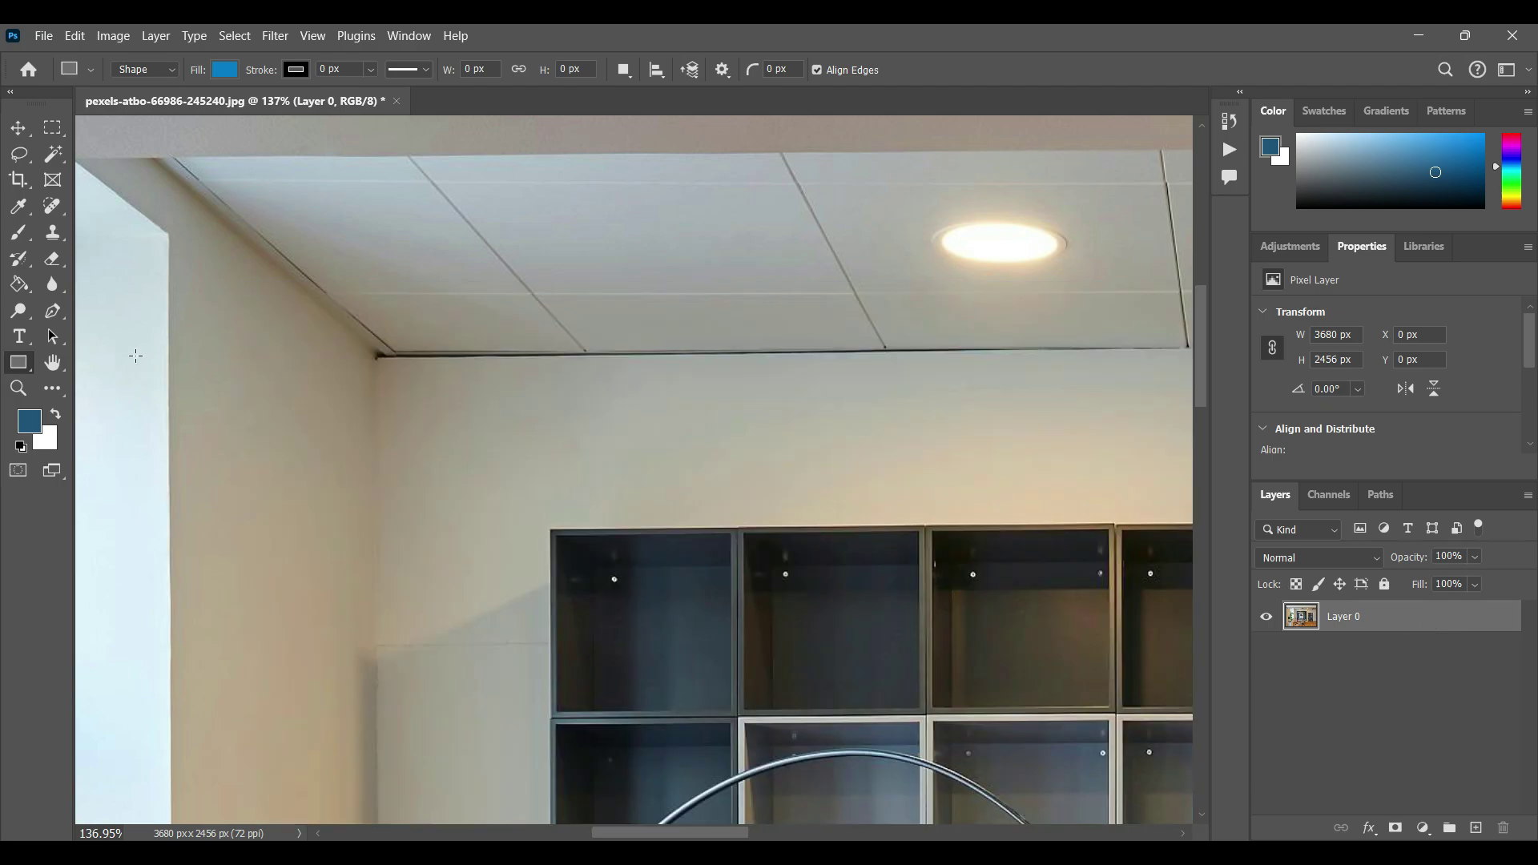
Type 'Office' on the upper wall, enlarge it to 202 pt, and commit the text
left_click(24, 332)
left_click(377, 324)
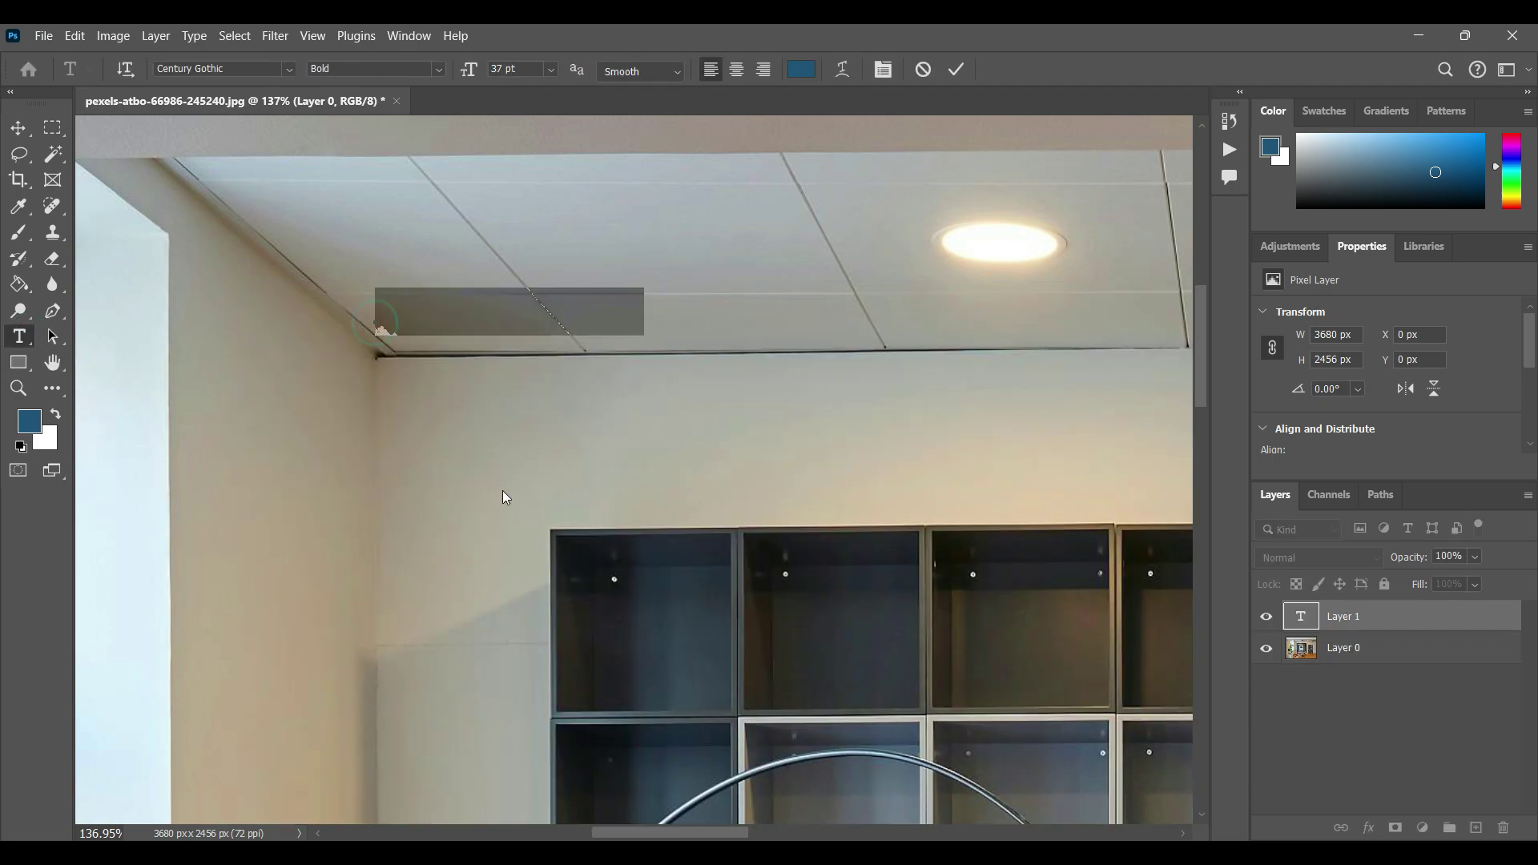
key("BackSpace")
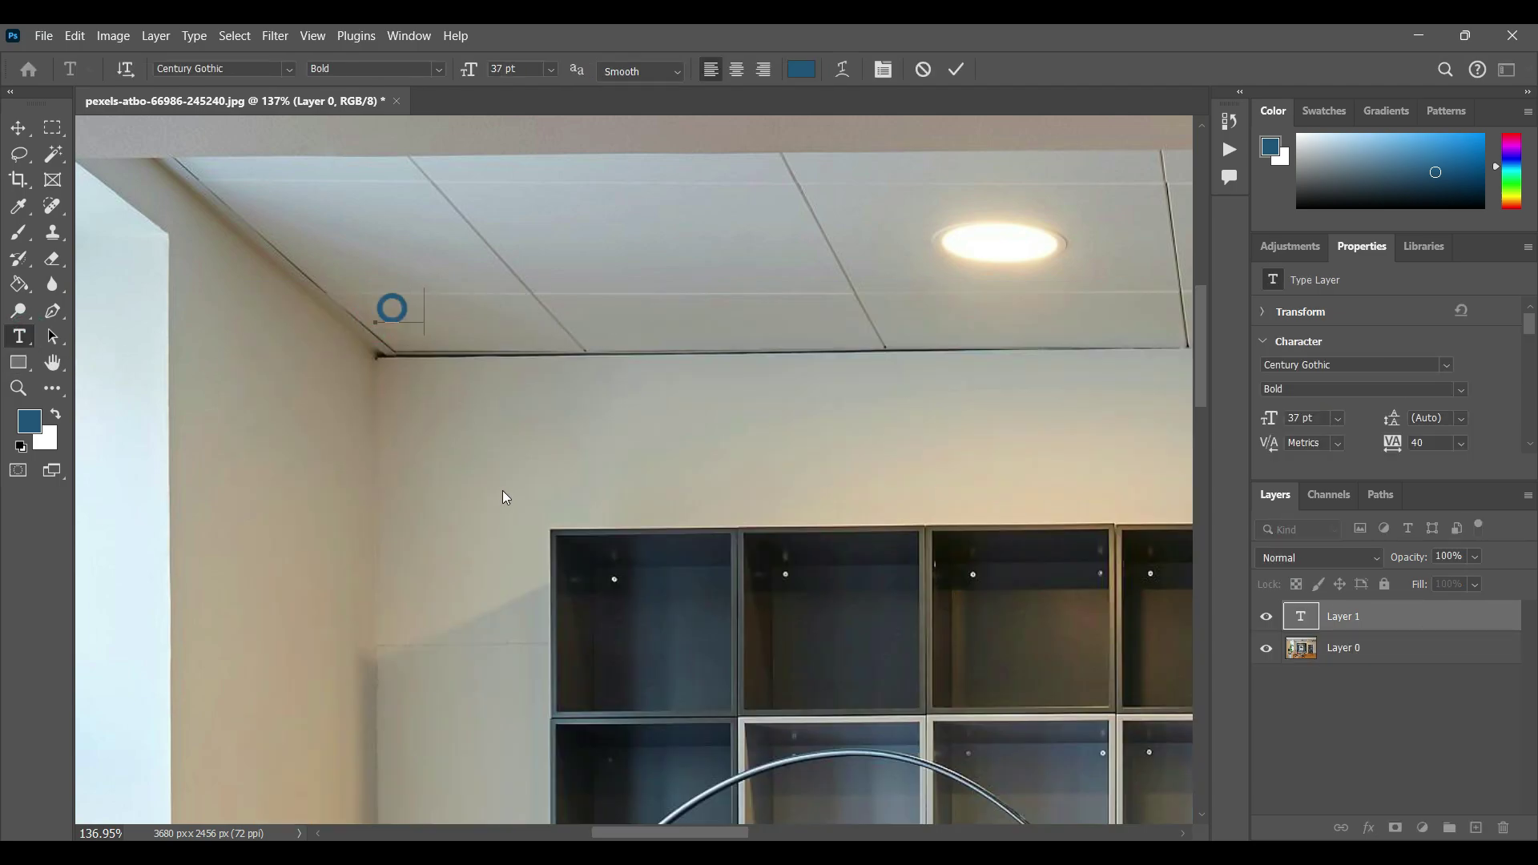
type("Office")
key("ctrl+a")
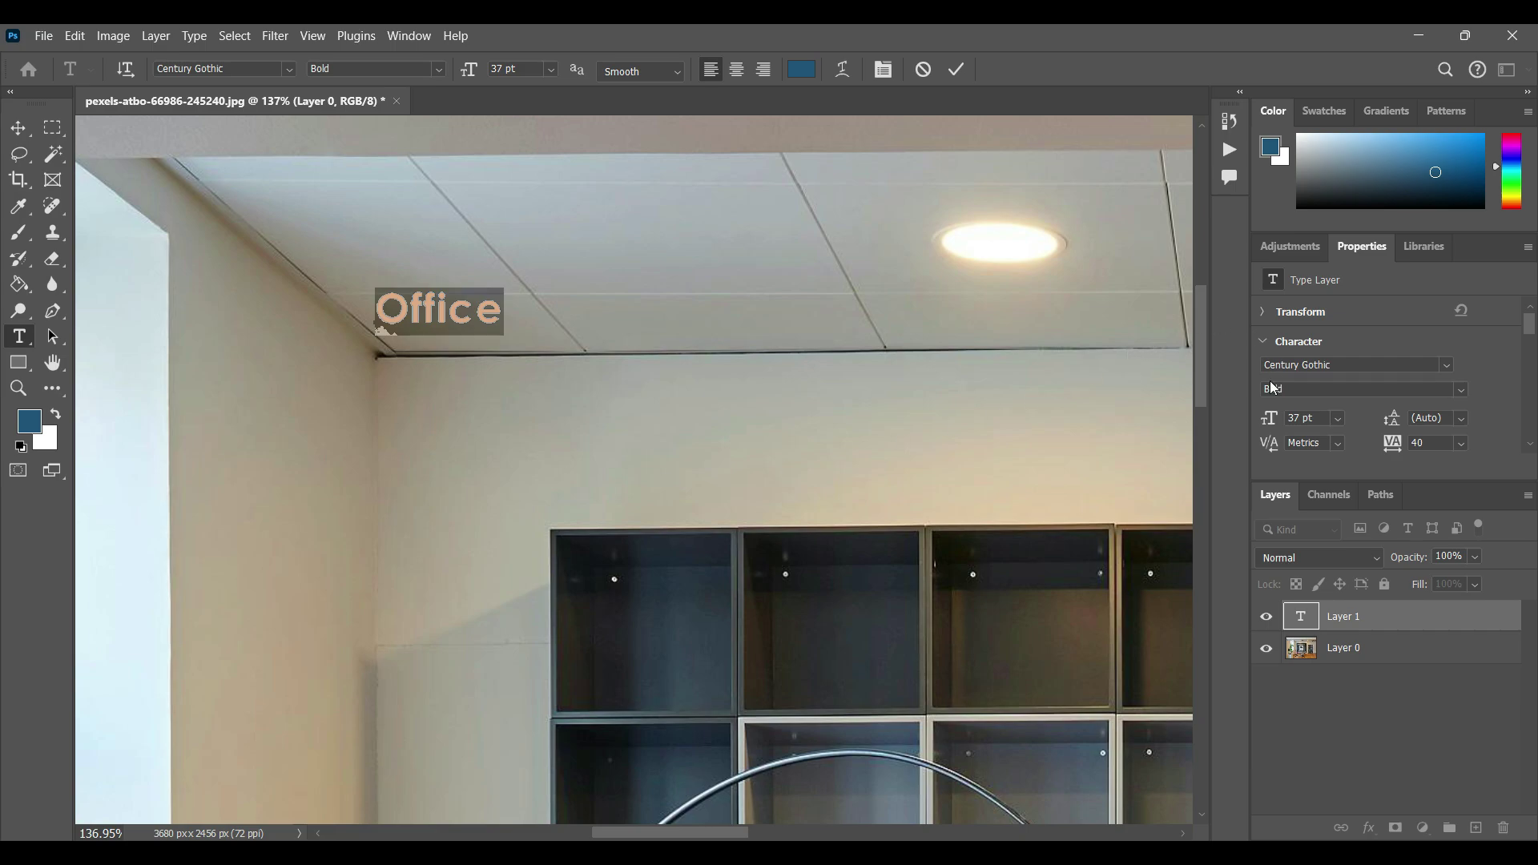
left_click_drag(1270, 419, 1435, 429)
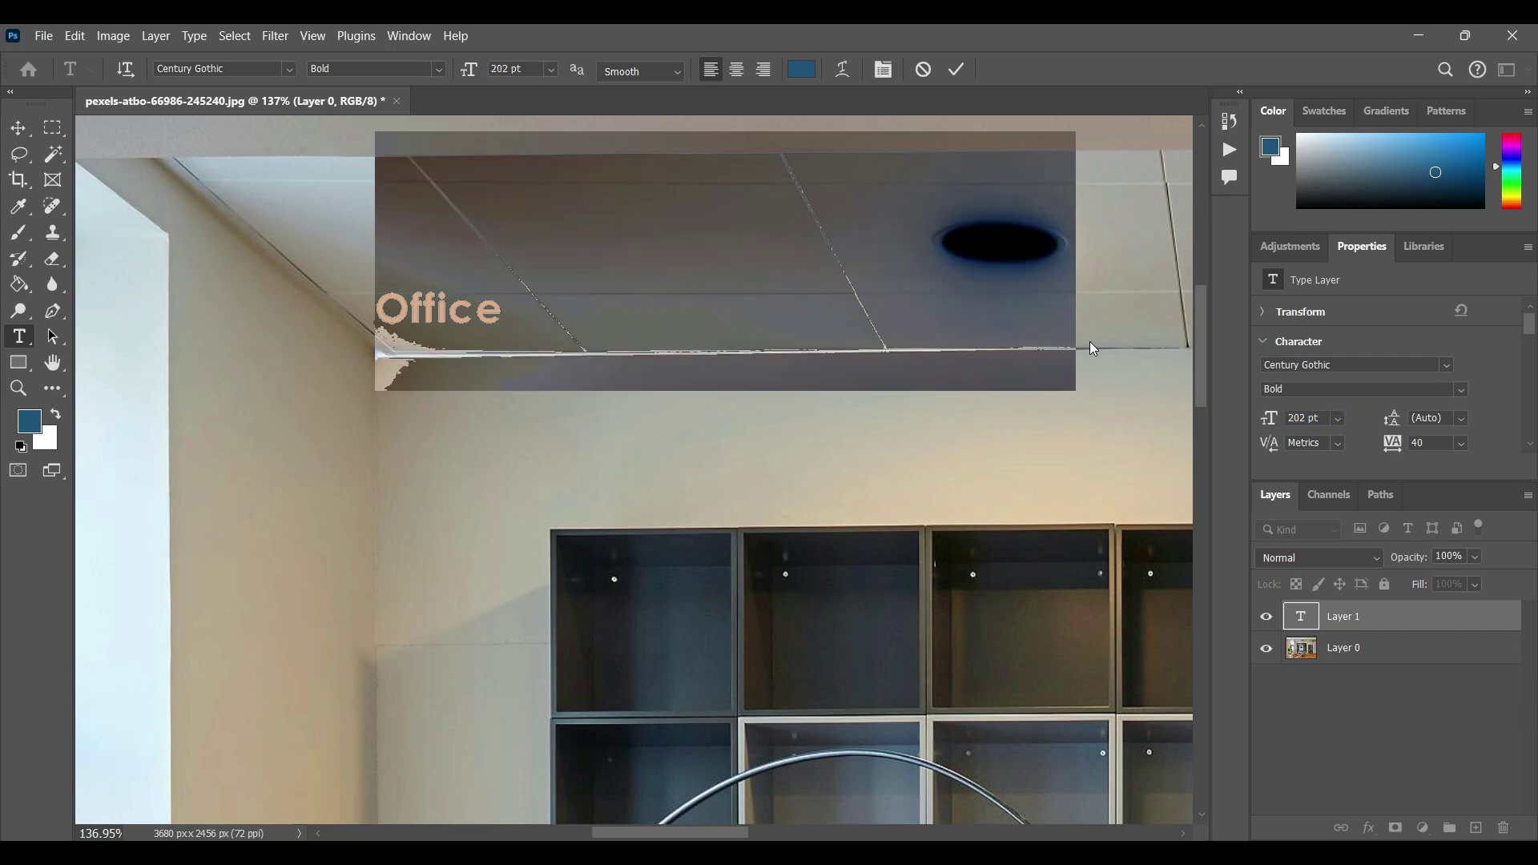
left_click_drag(933, 290, 905, 441)
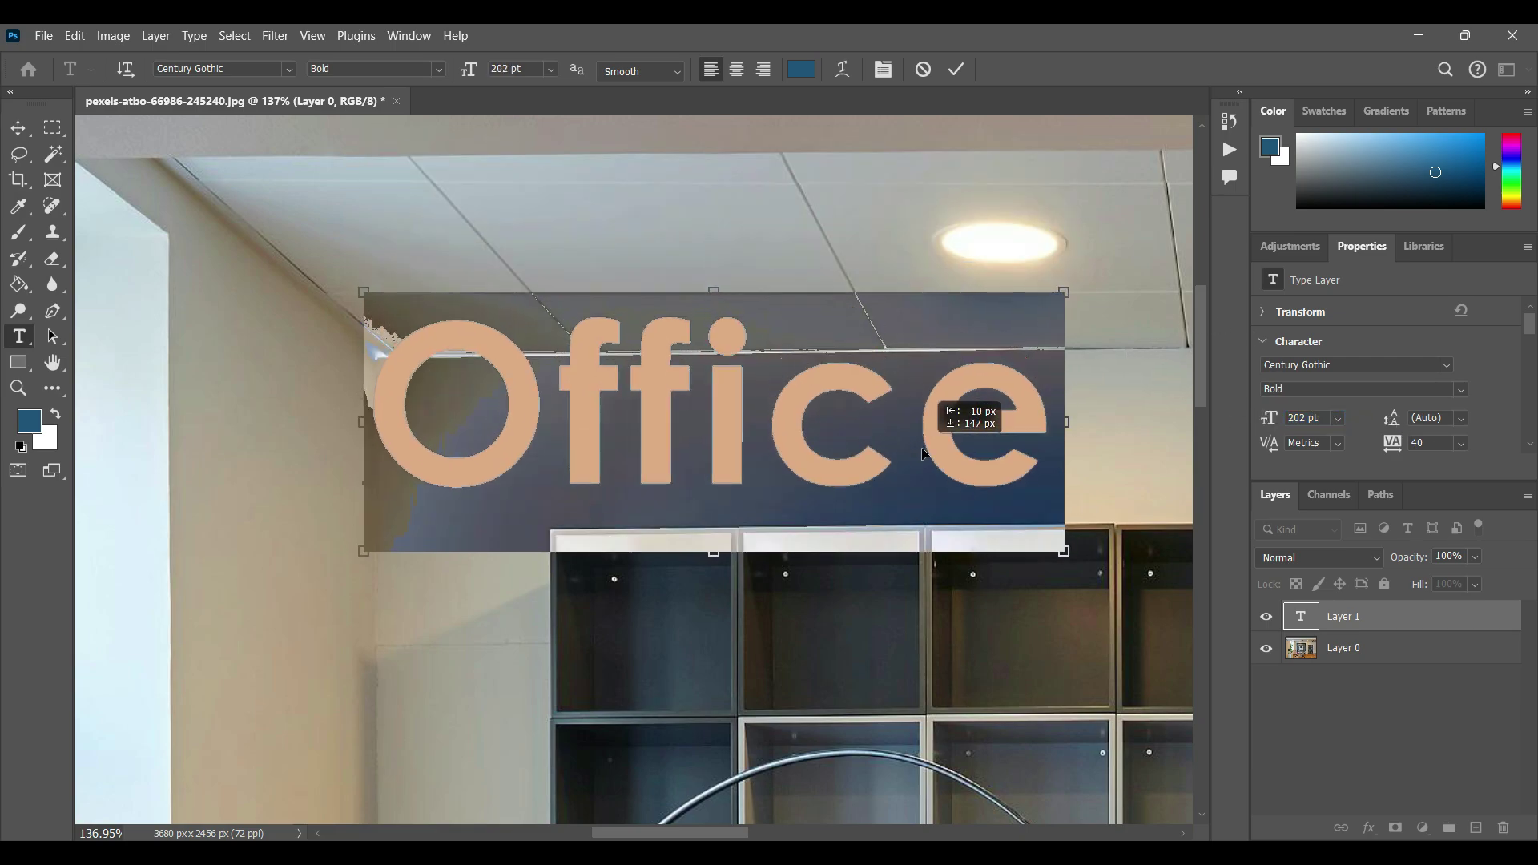
left_click(906, 441)
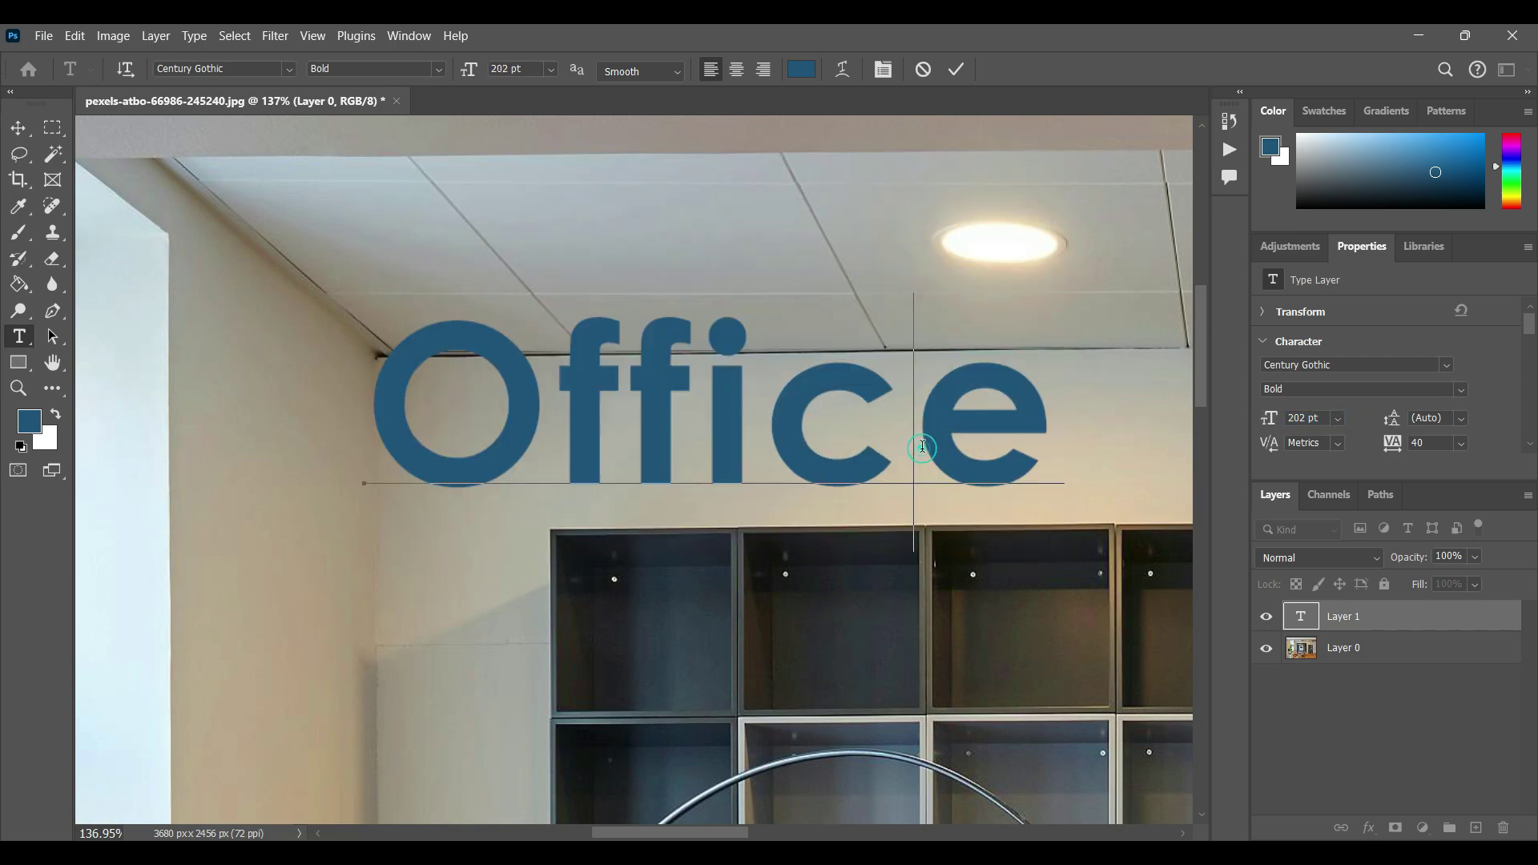
left_click(1478, 618)
Give the Office layer a red inside Stroke, size 5 px, opacity 59%
double_click(837, 215)
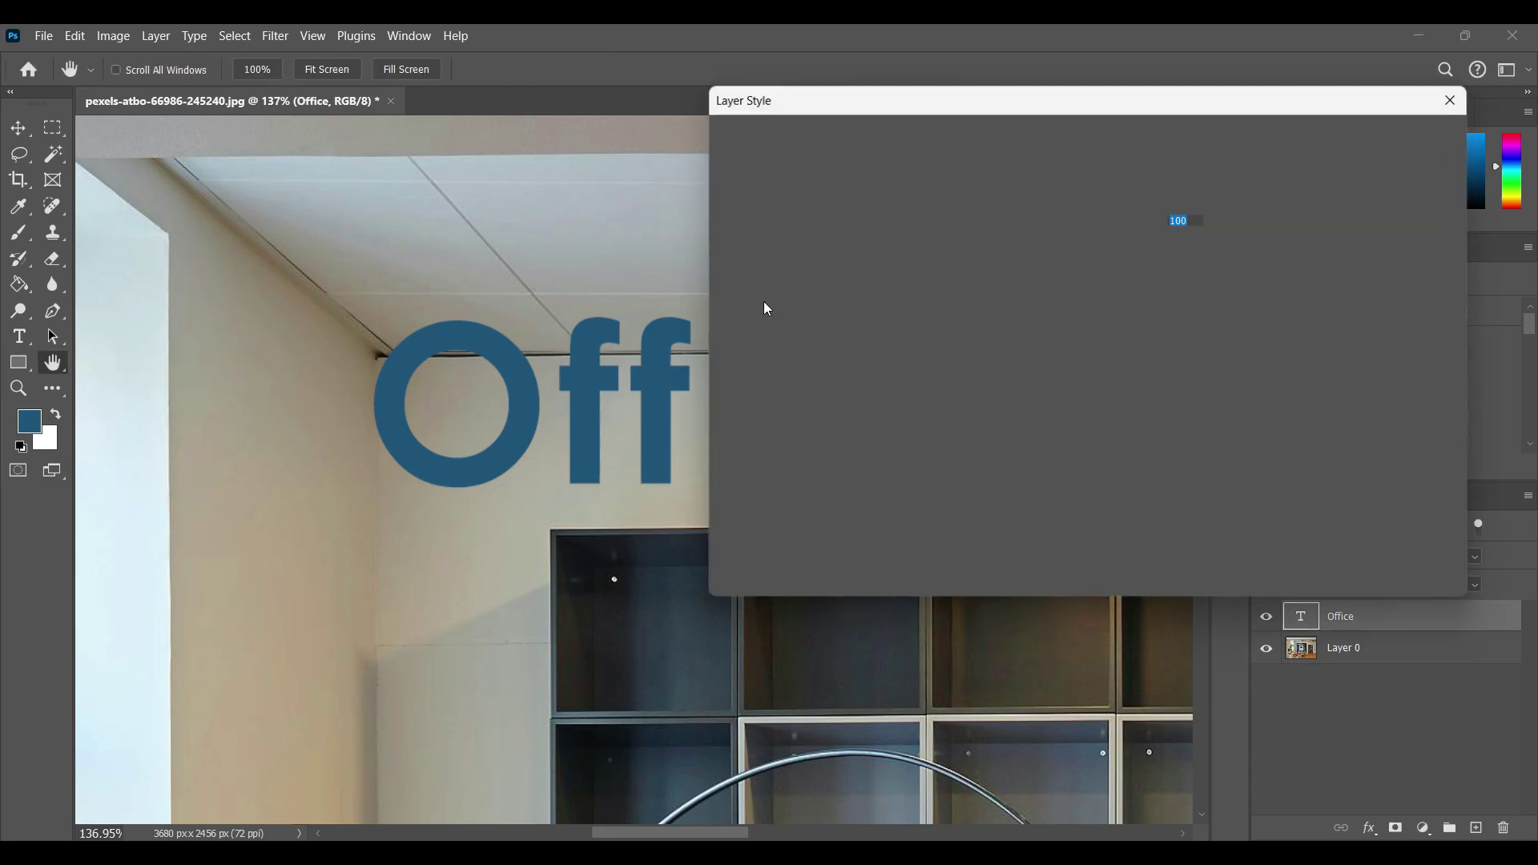
left_click(734, 296)
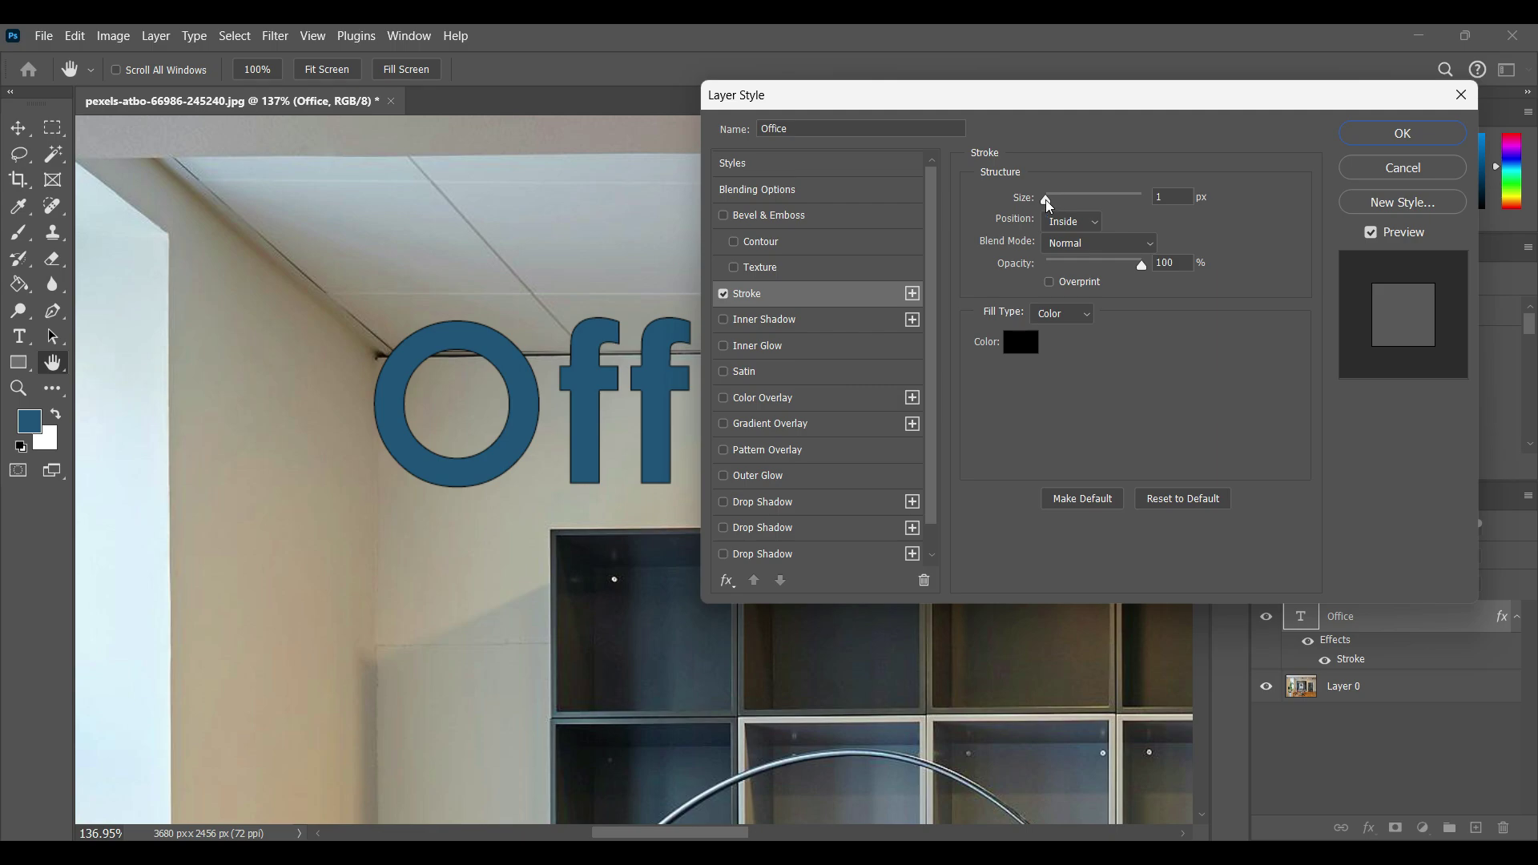
left_click_drag(1047, 200, 1050, 205)
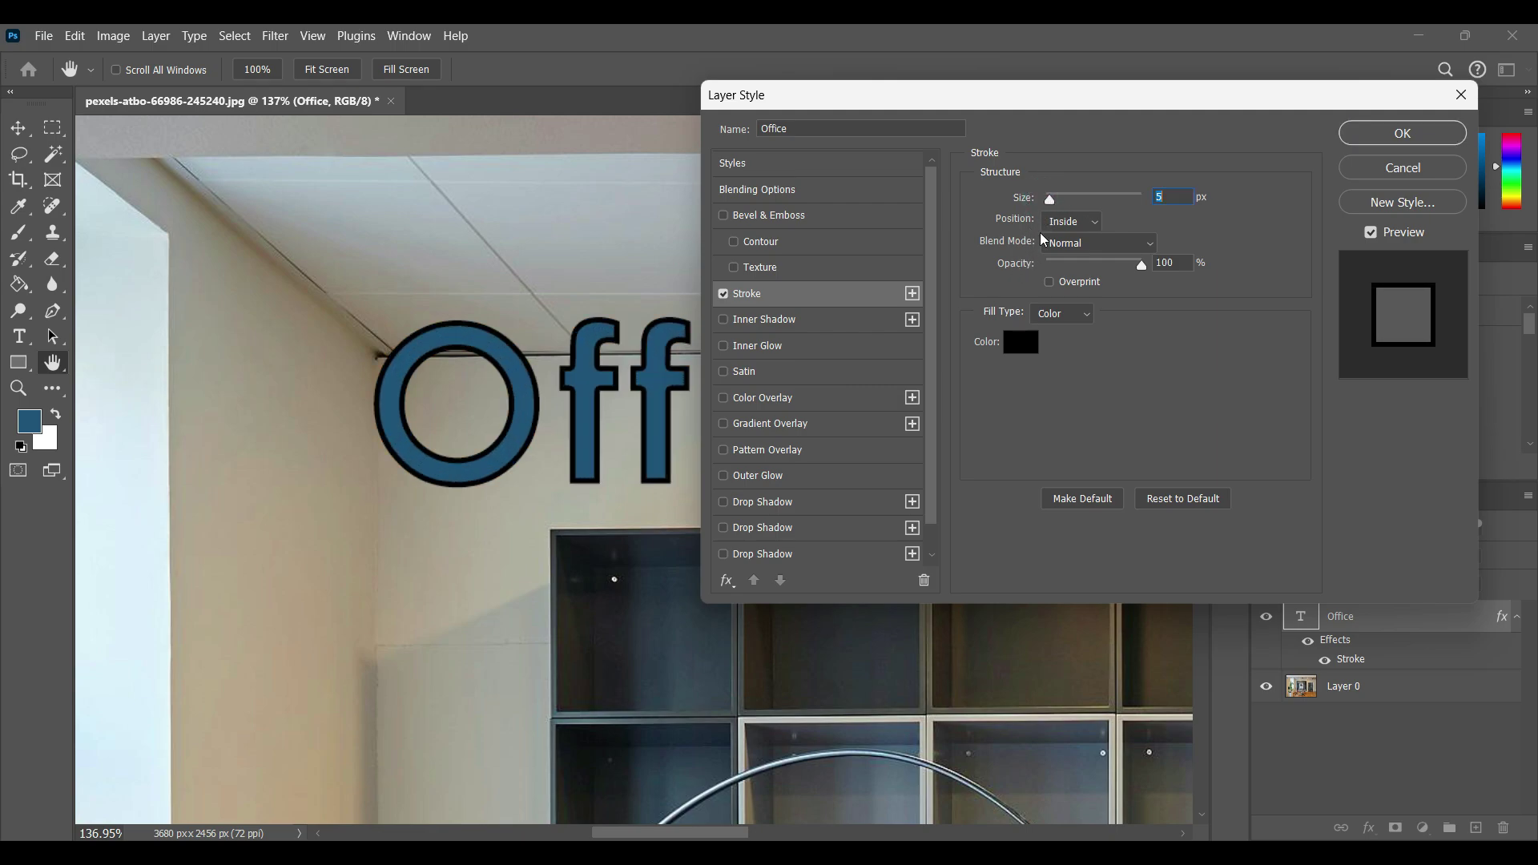
left_click_drag(1142, 264, 1104, 264)
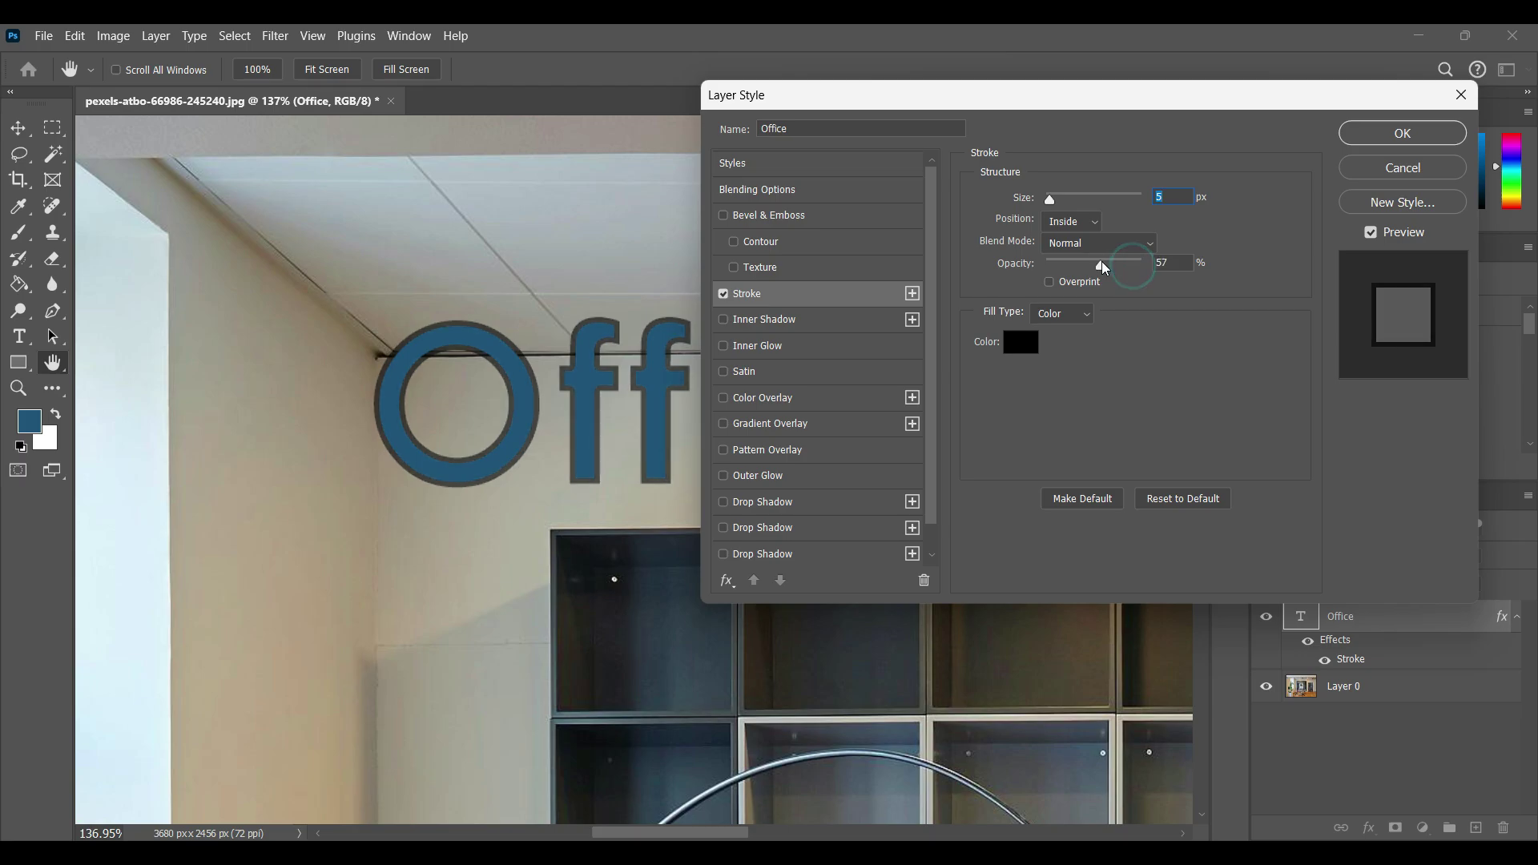
left_click(1016, 349)
left_click(872, 285)
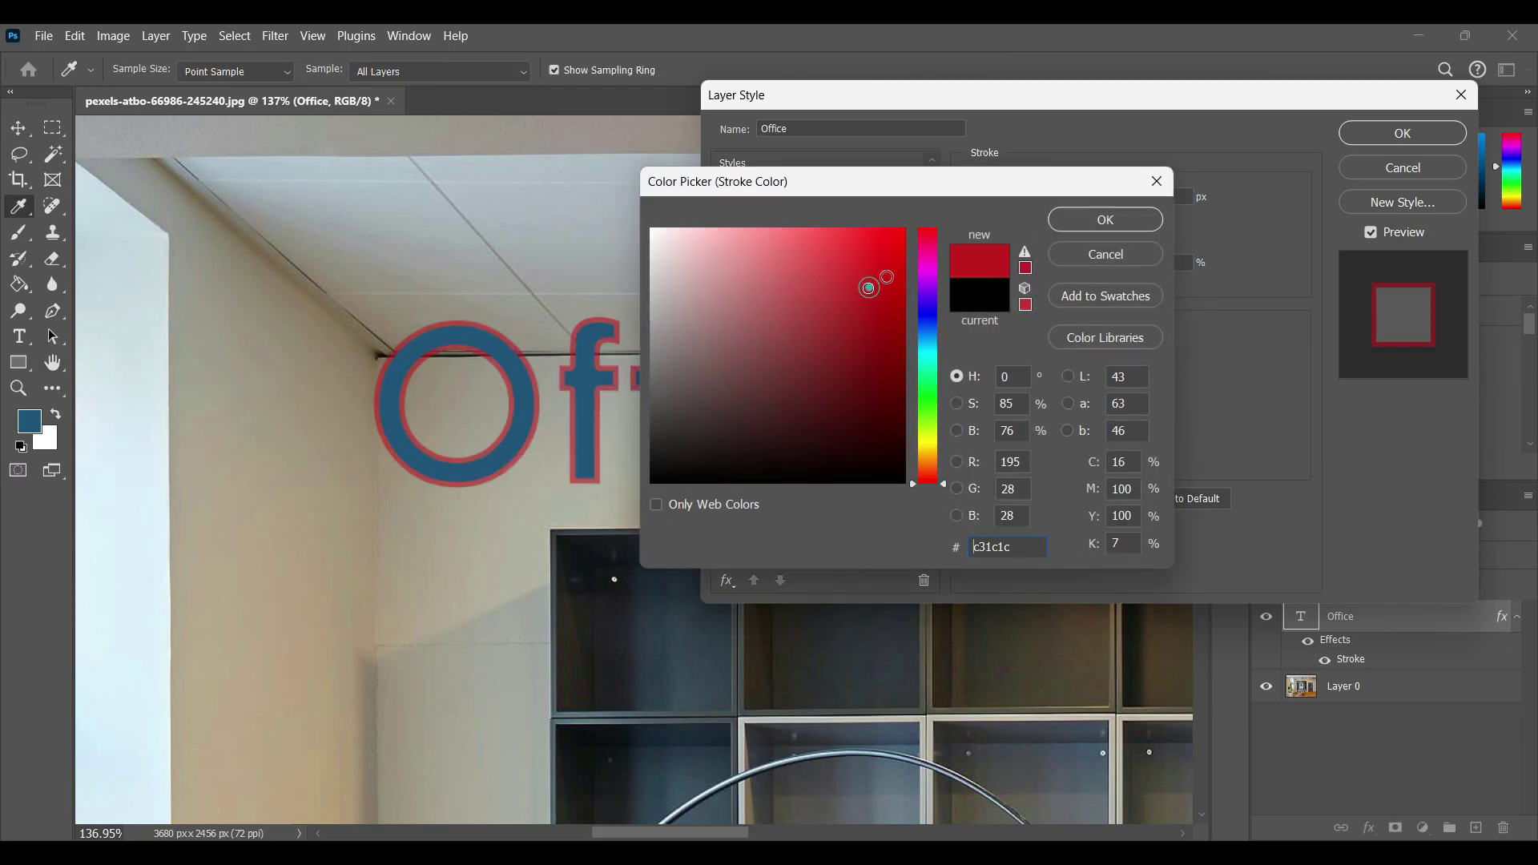
left_click(895, 256)
left_click(1104, 219)
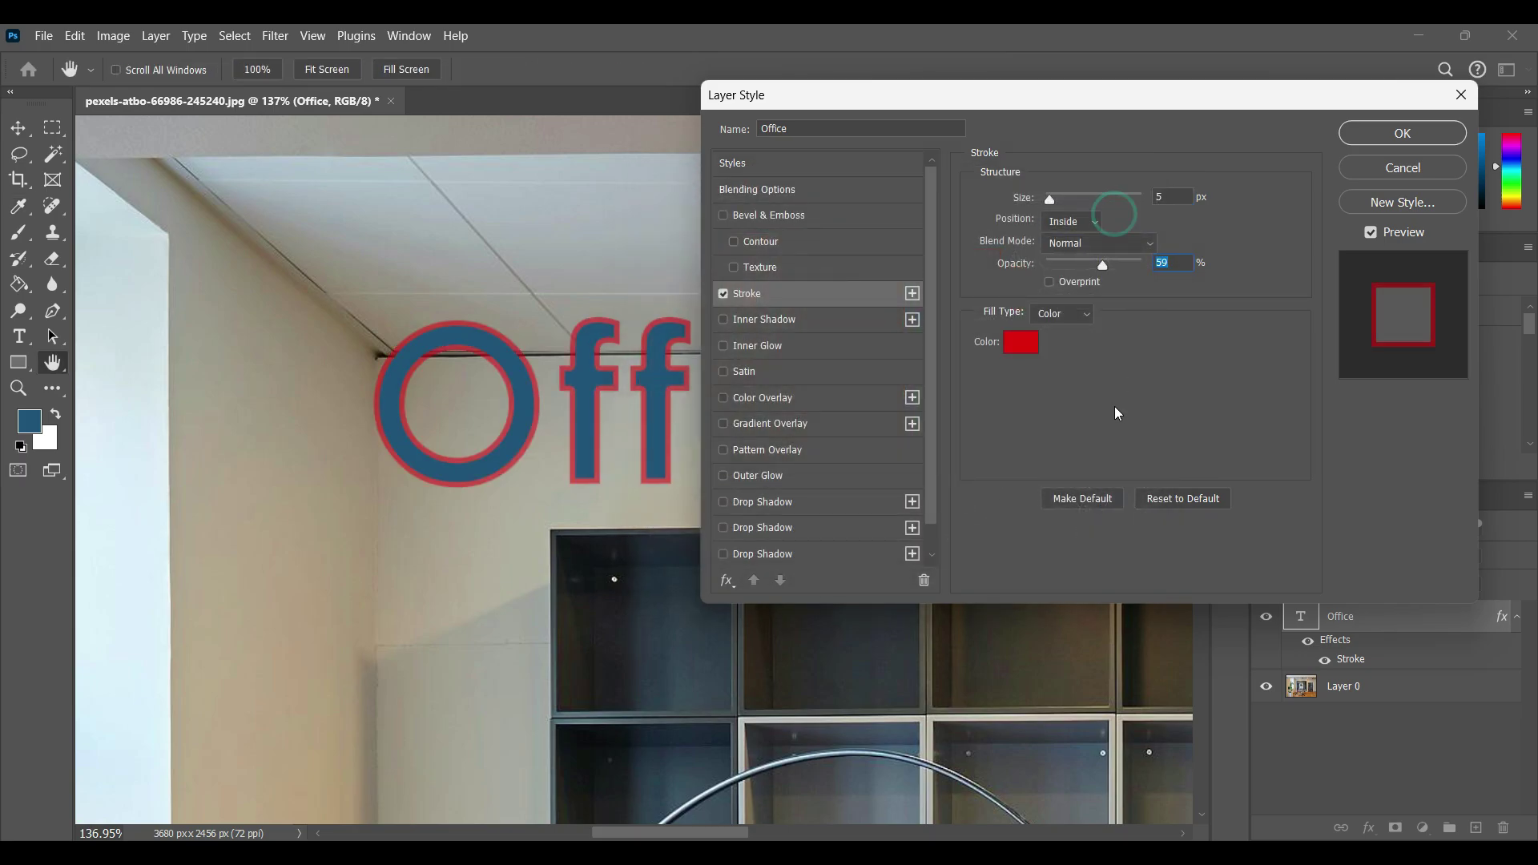
left_click(1087, 316)
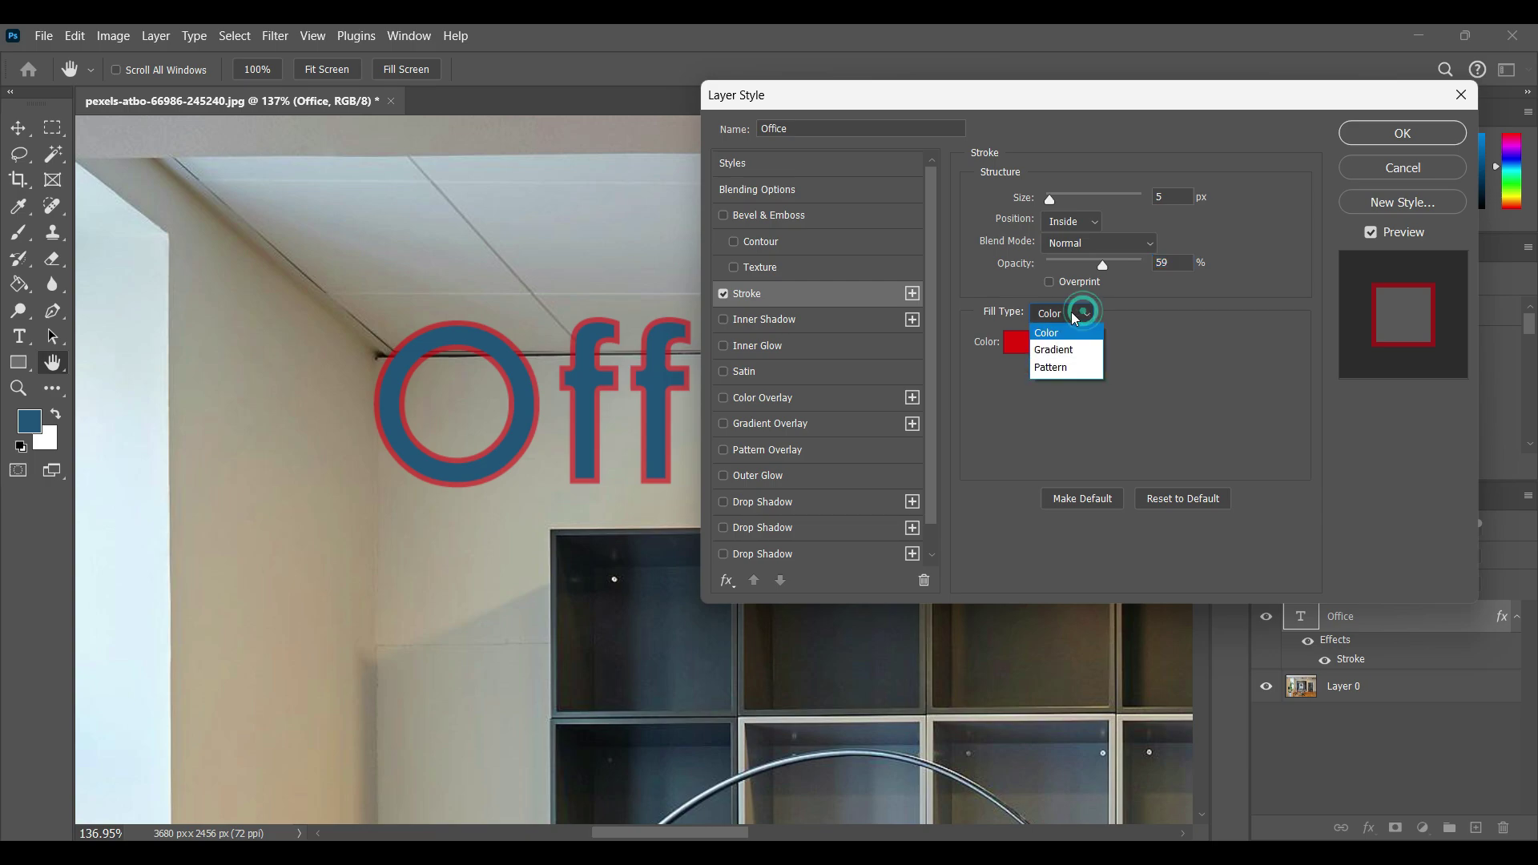
Set the Office text's stroke fill to Gradient and make the left gradient stop red
left_click(1070, 350)
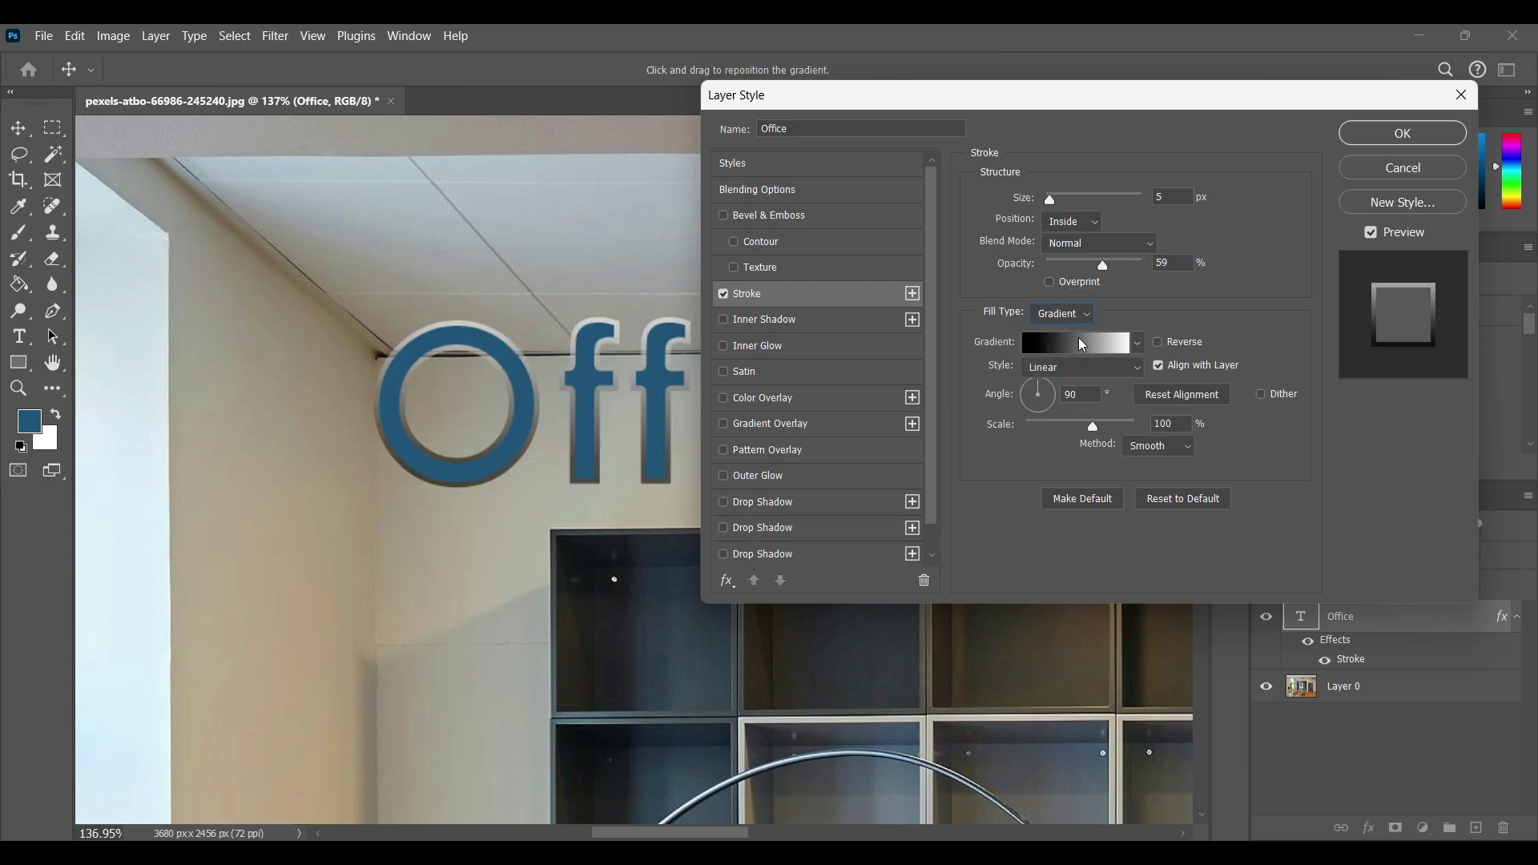
left_click(1060, 353)
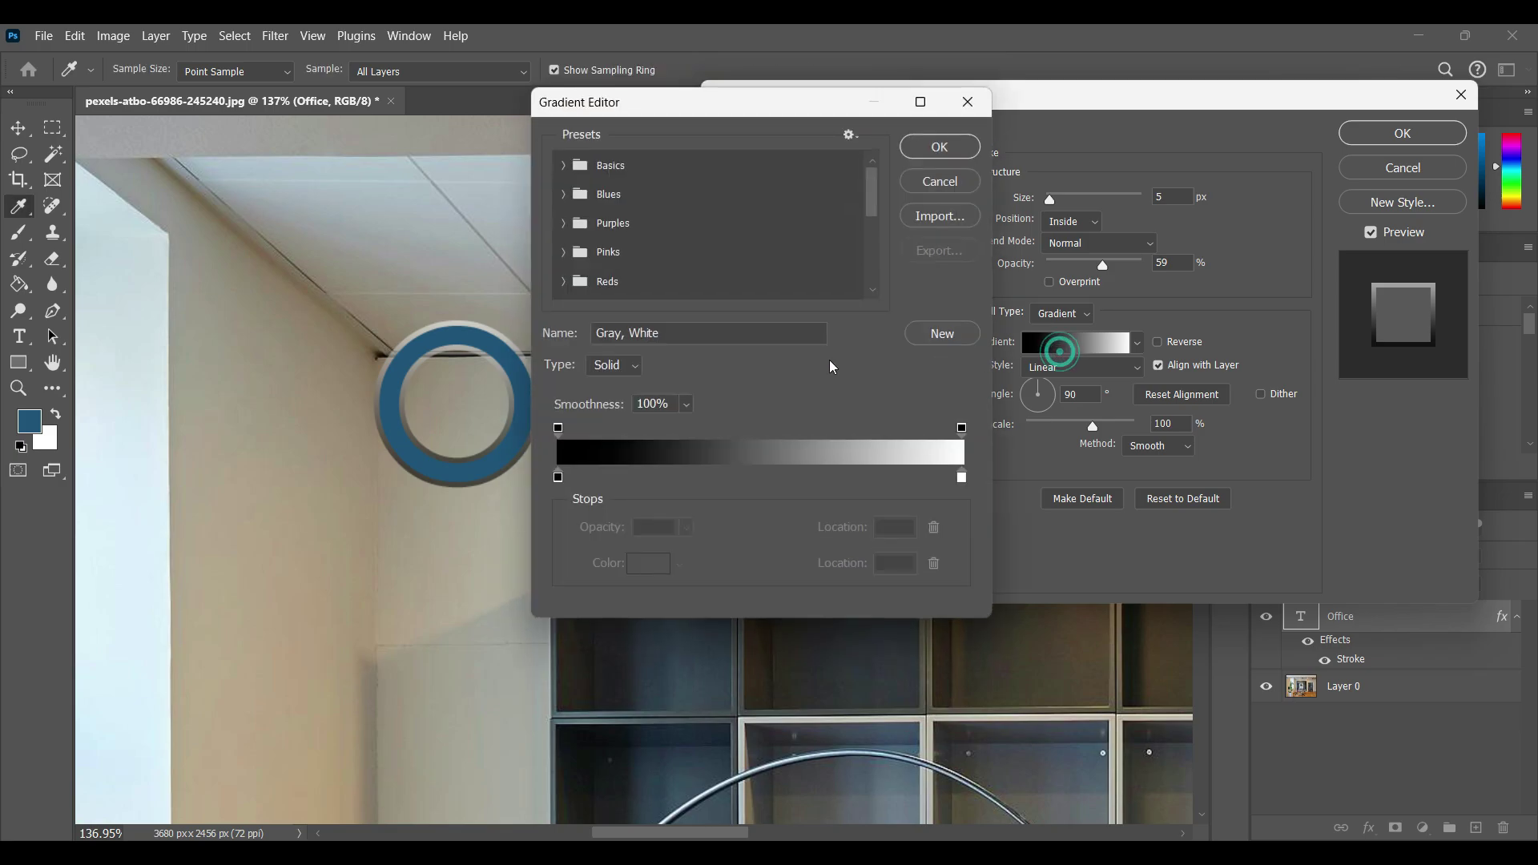
left_click(559, 479)
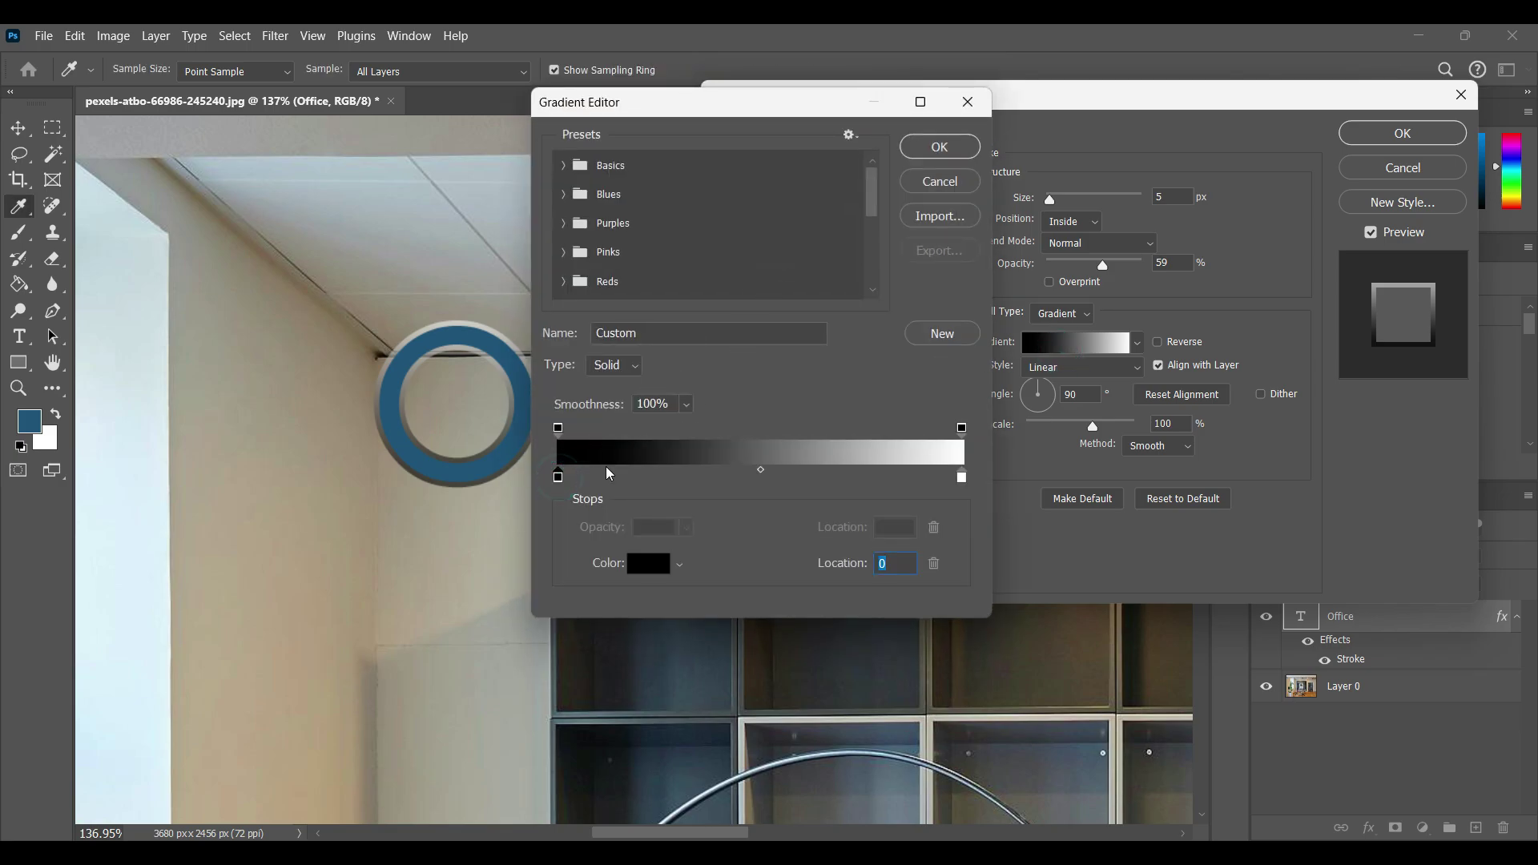
double_click(559, 478)
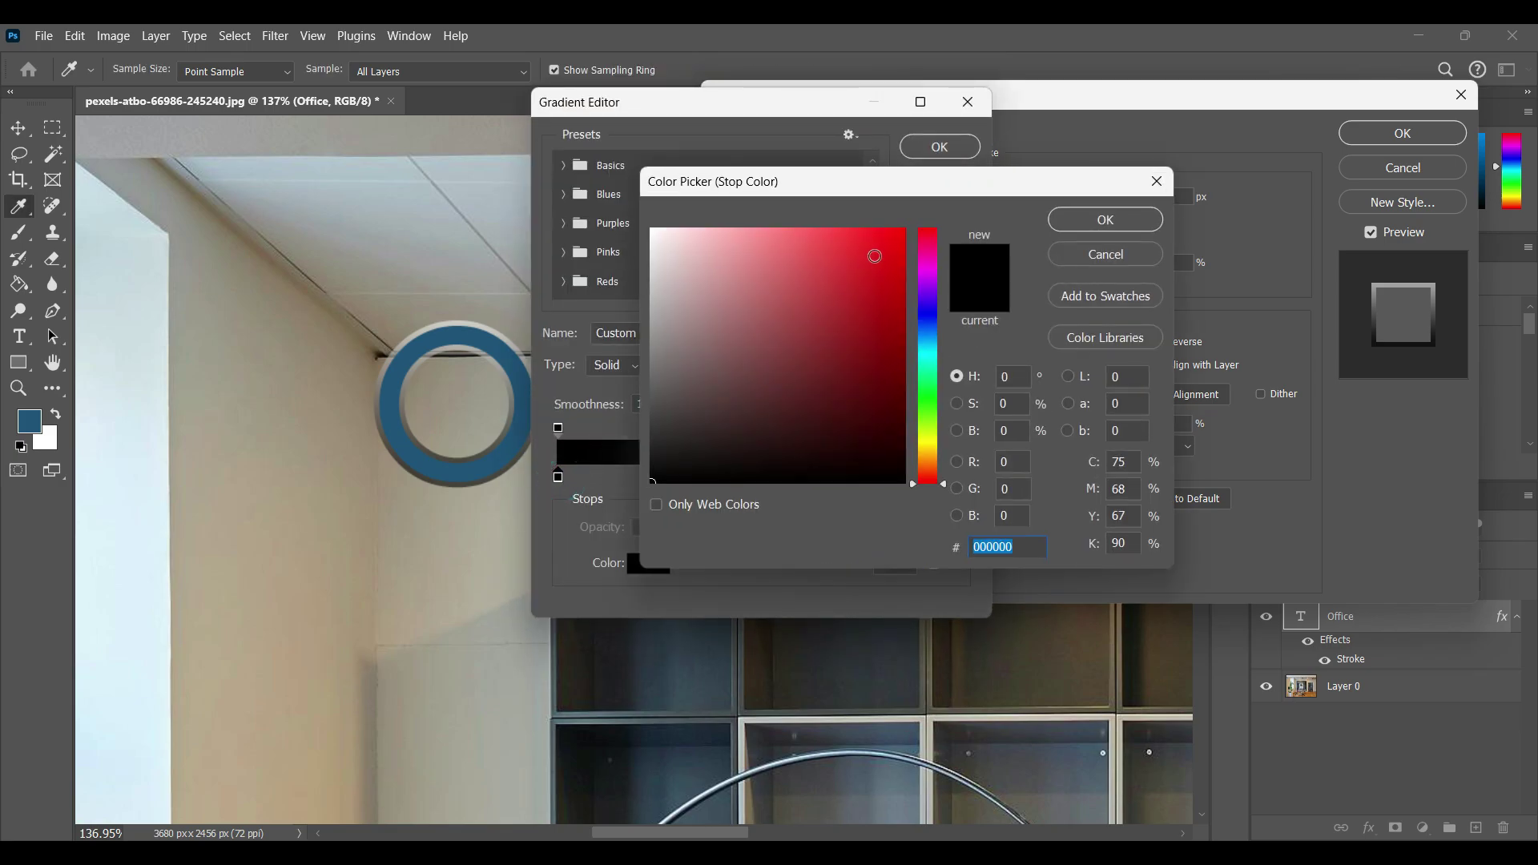
left_click(875, 256)
left_click(1070, 226)
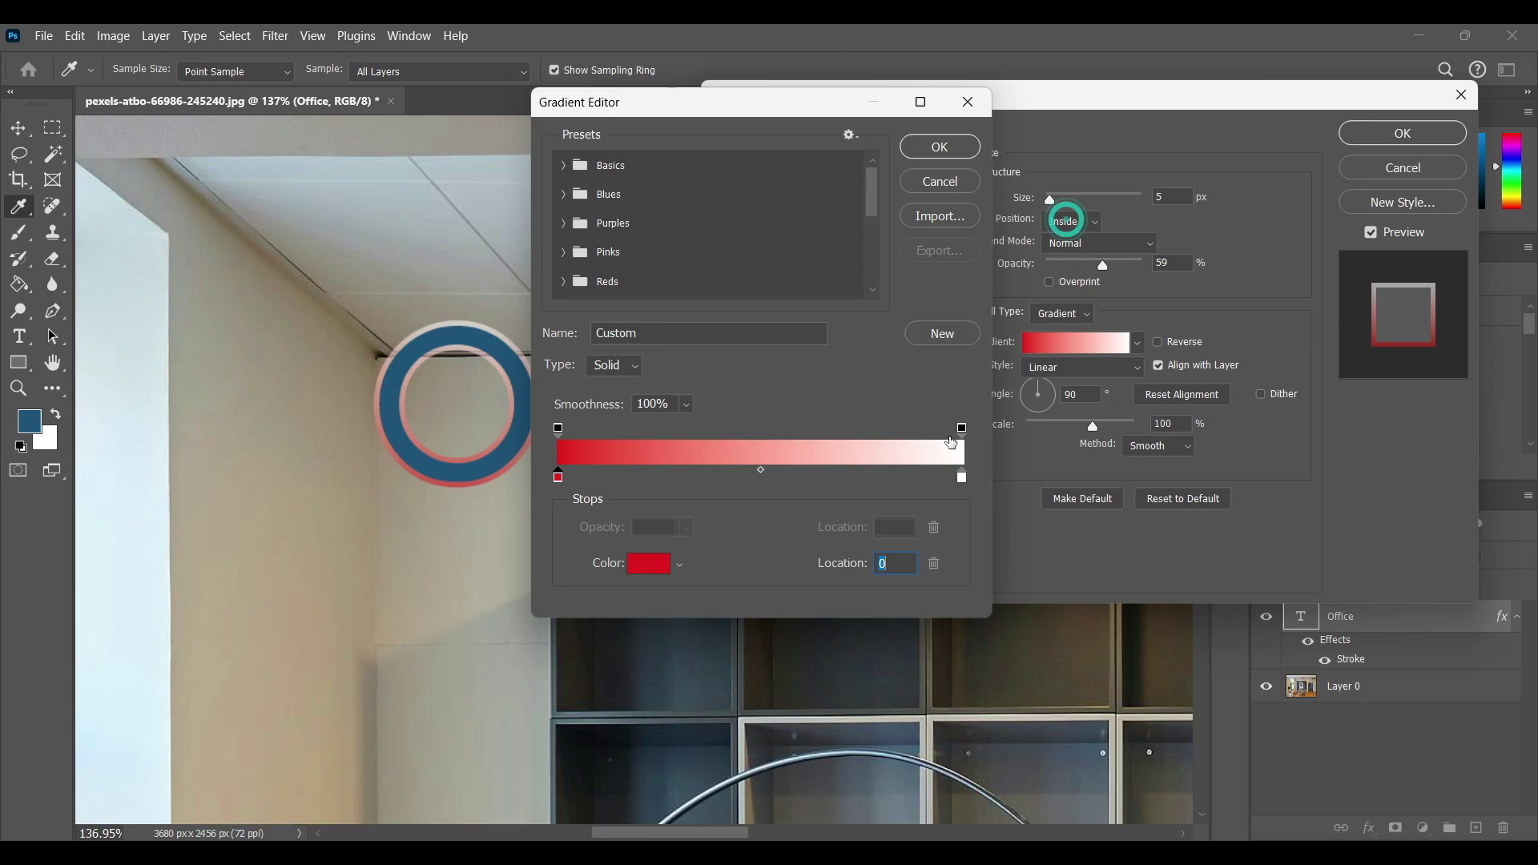
Make the right gradient stop blue and accept the red-to-blue gradient
left_click(959, 478)
double_click(958, 478)
left_click(927, 327)
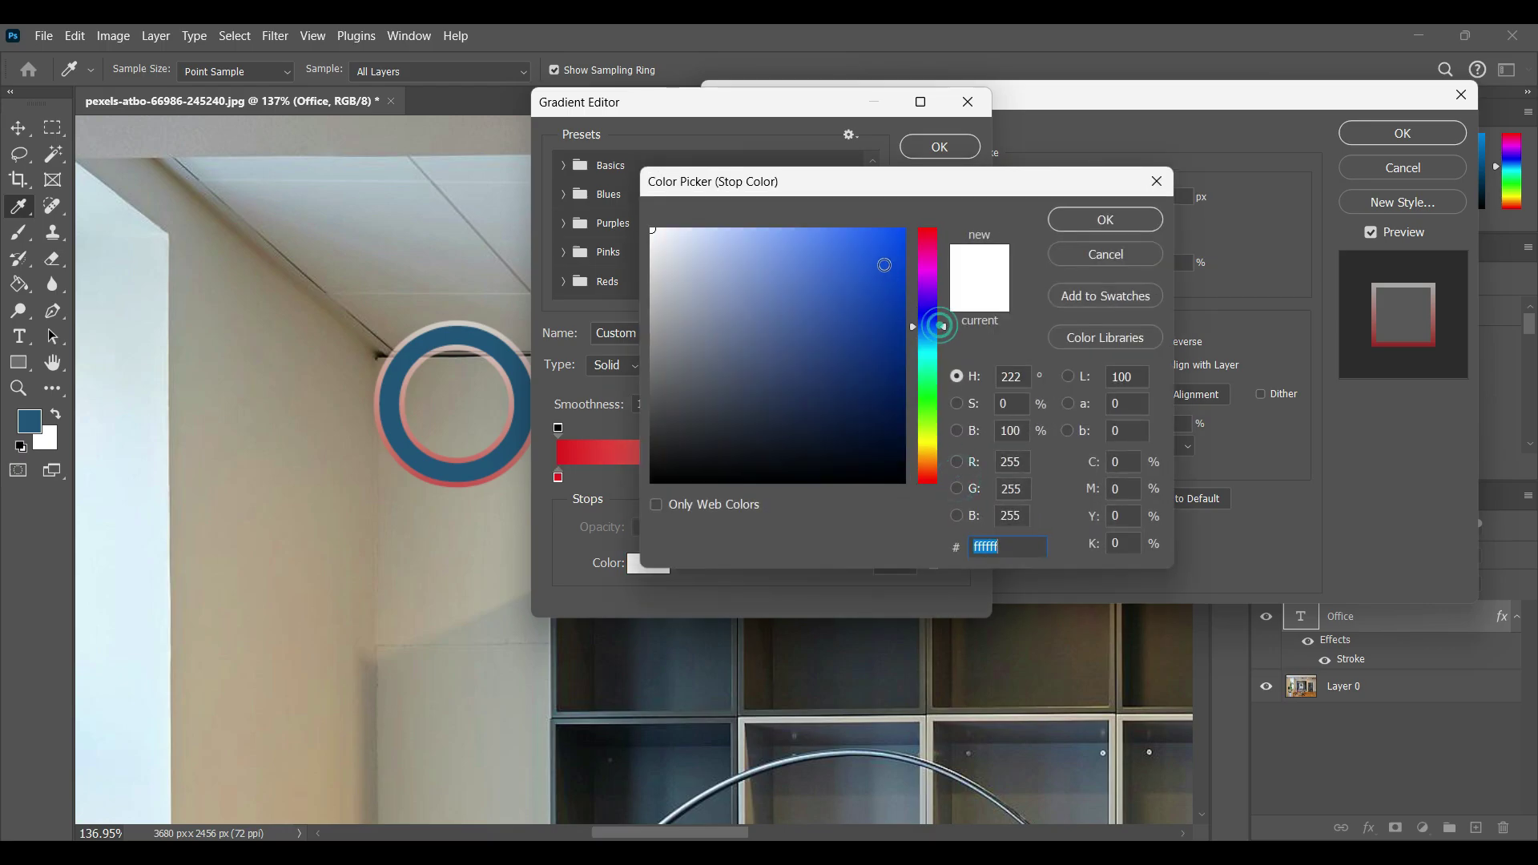
left_click(883, 264)
left_click(1082, 222)
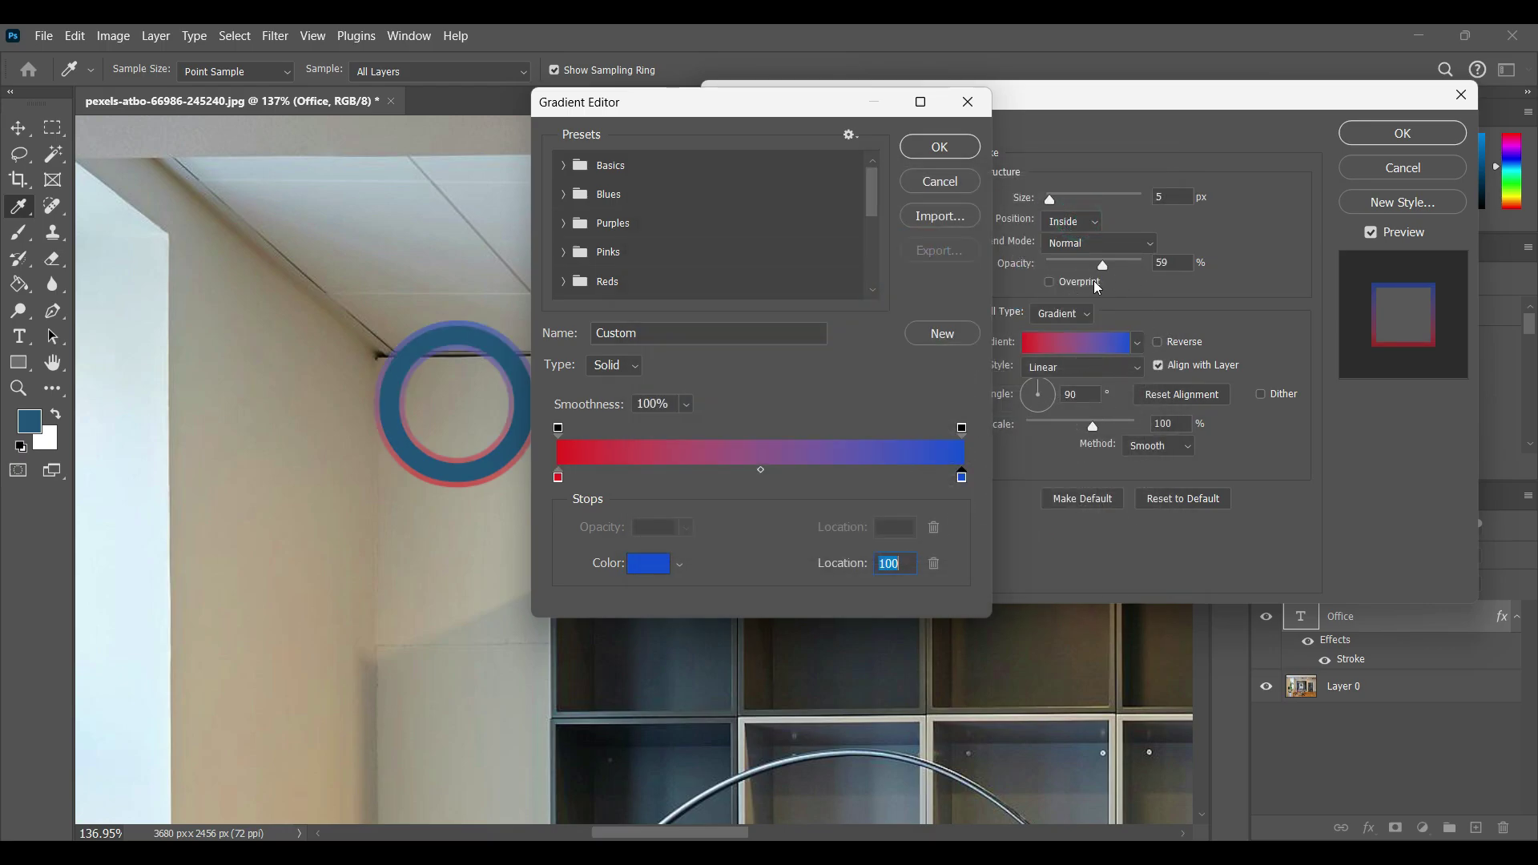
left_click(937, 149)
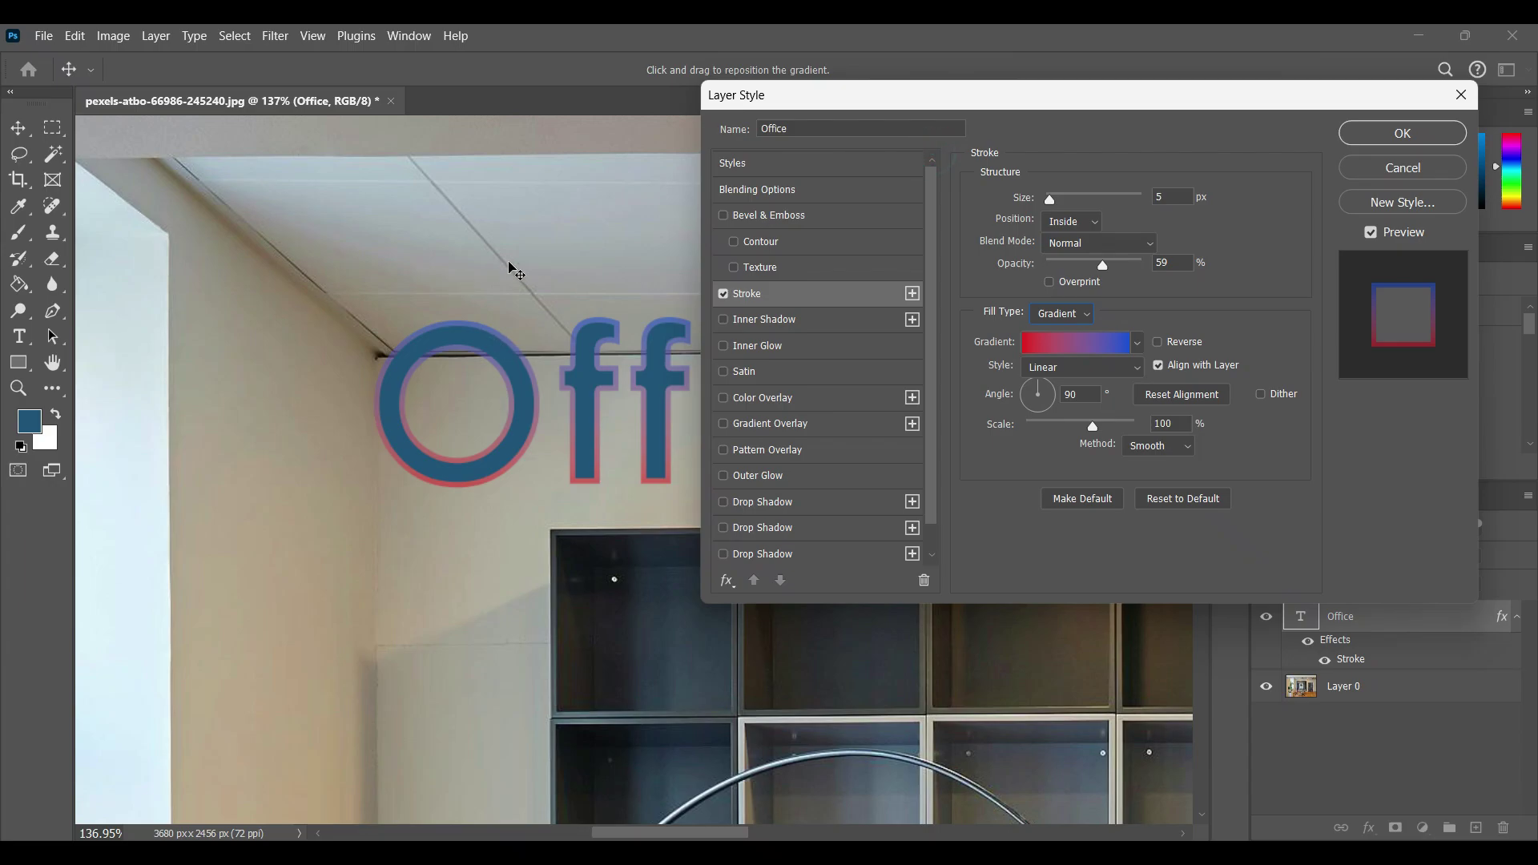
Switch the Office text stroke to a pattern fill and adjust the pattern scale
mouse_move(965, 106)
left_mouse_down()
mouse_move(1115, 114)
mouse_move(1037, 138)
left_mouse_up()
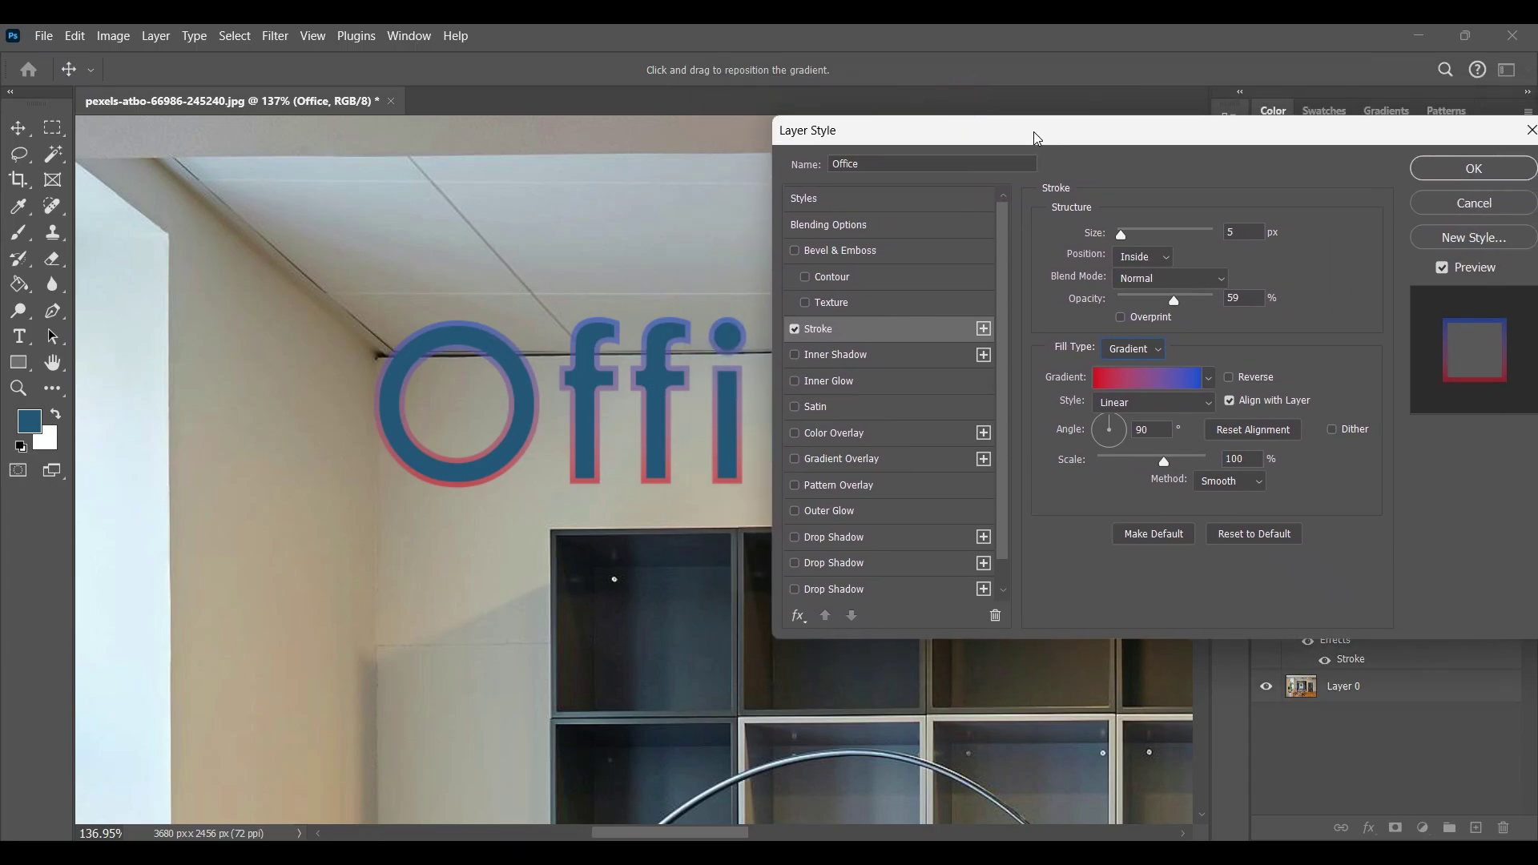
left_click(1163, 366)
left_click(1132, 419)
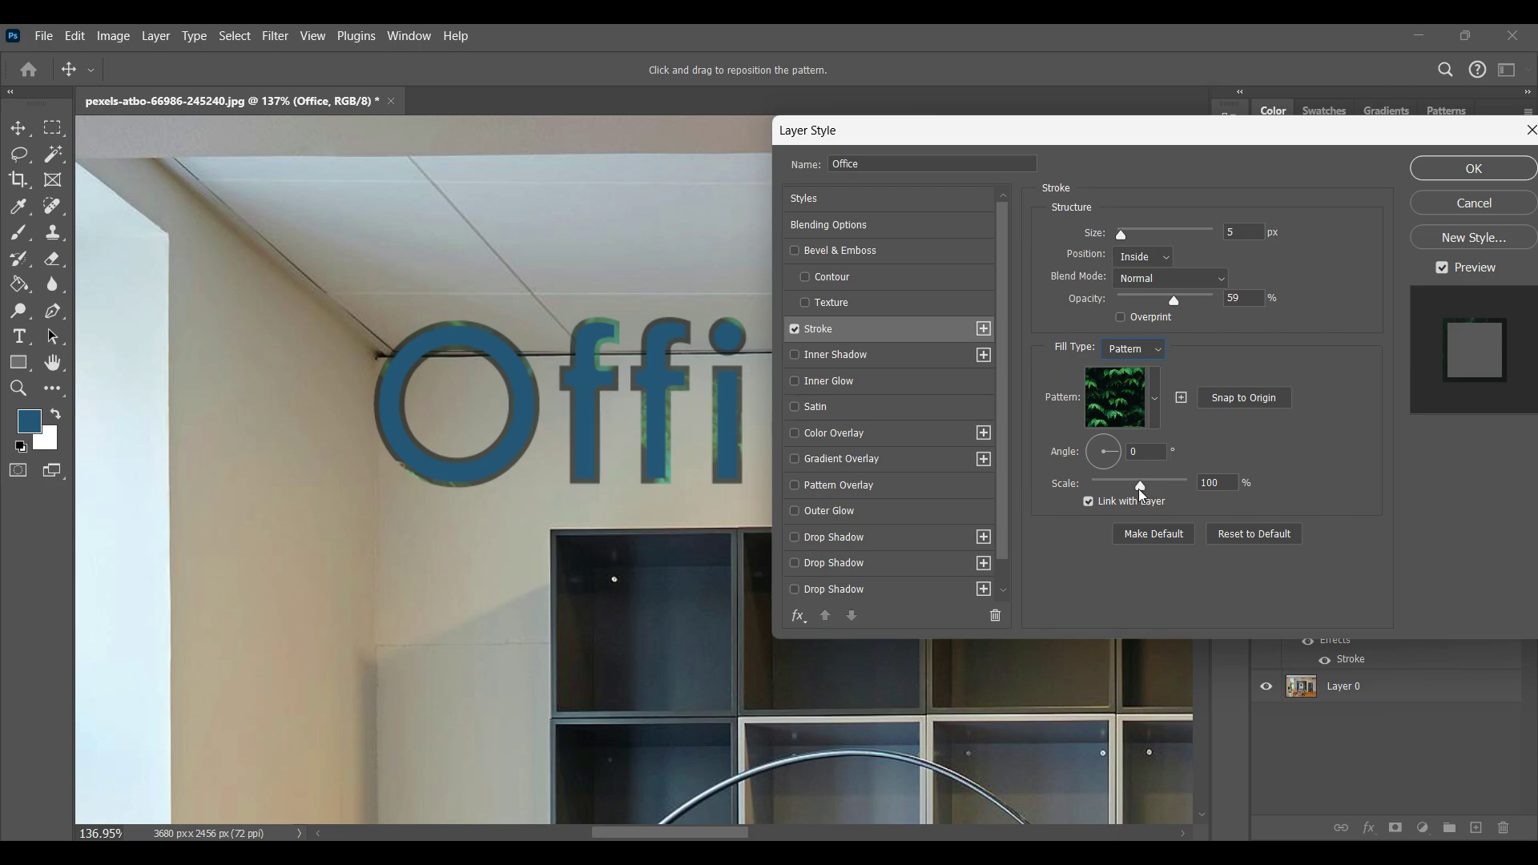
mouse_move(1141, 486)
left_mouse_down()
mouse_move(1154, 503)
mouse_move(1141, 504)
left_mouse_up()
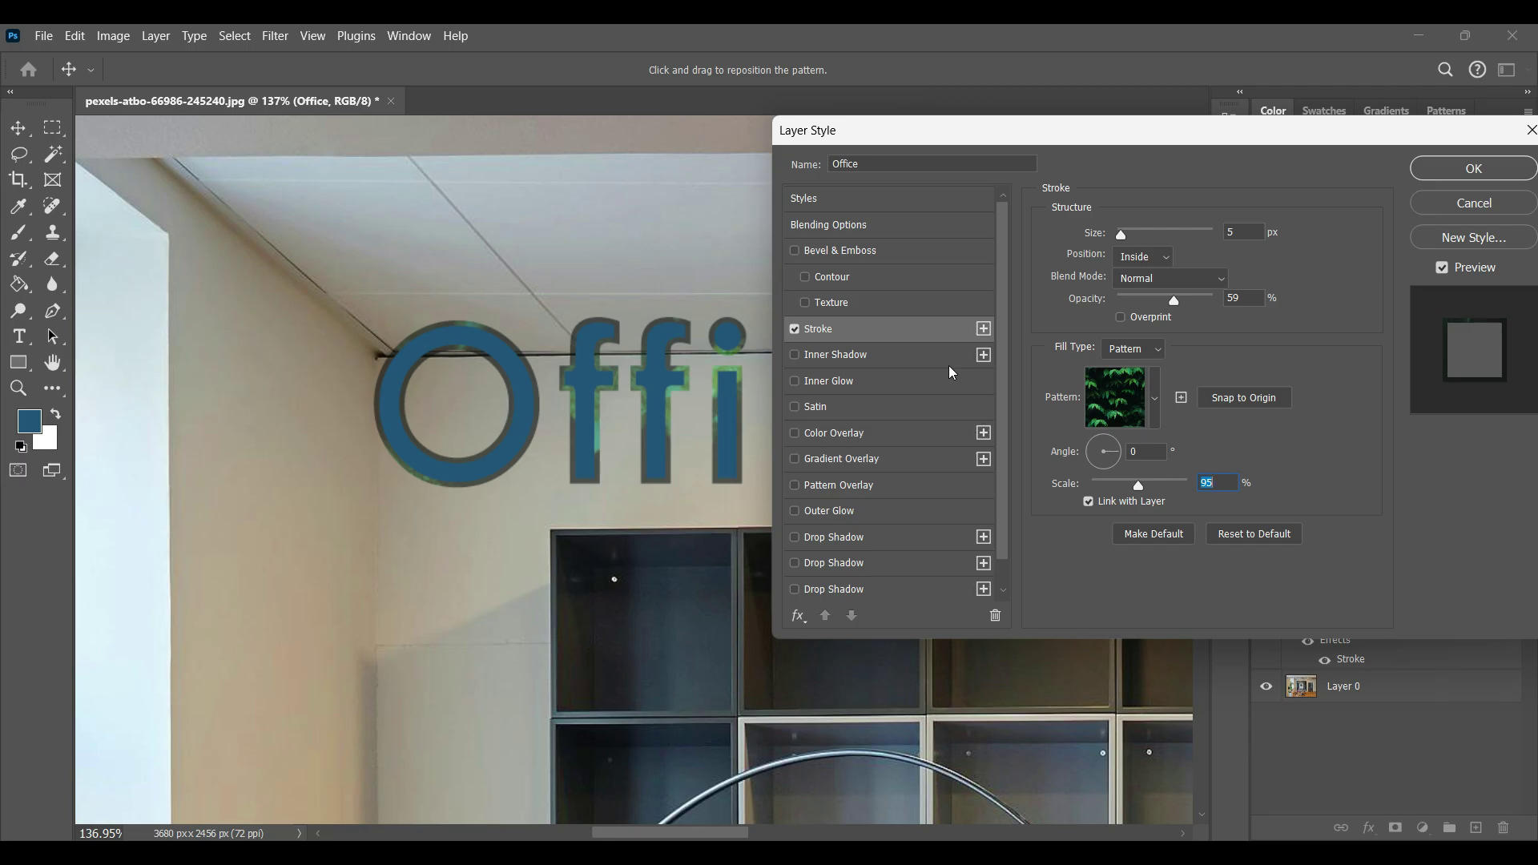
Add a second stroke using a recent leaf pattern, then reset the effects to the default list
left_click(984, 330)
left_click(961, 358)
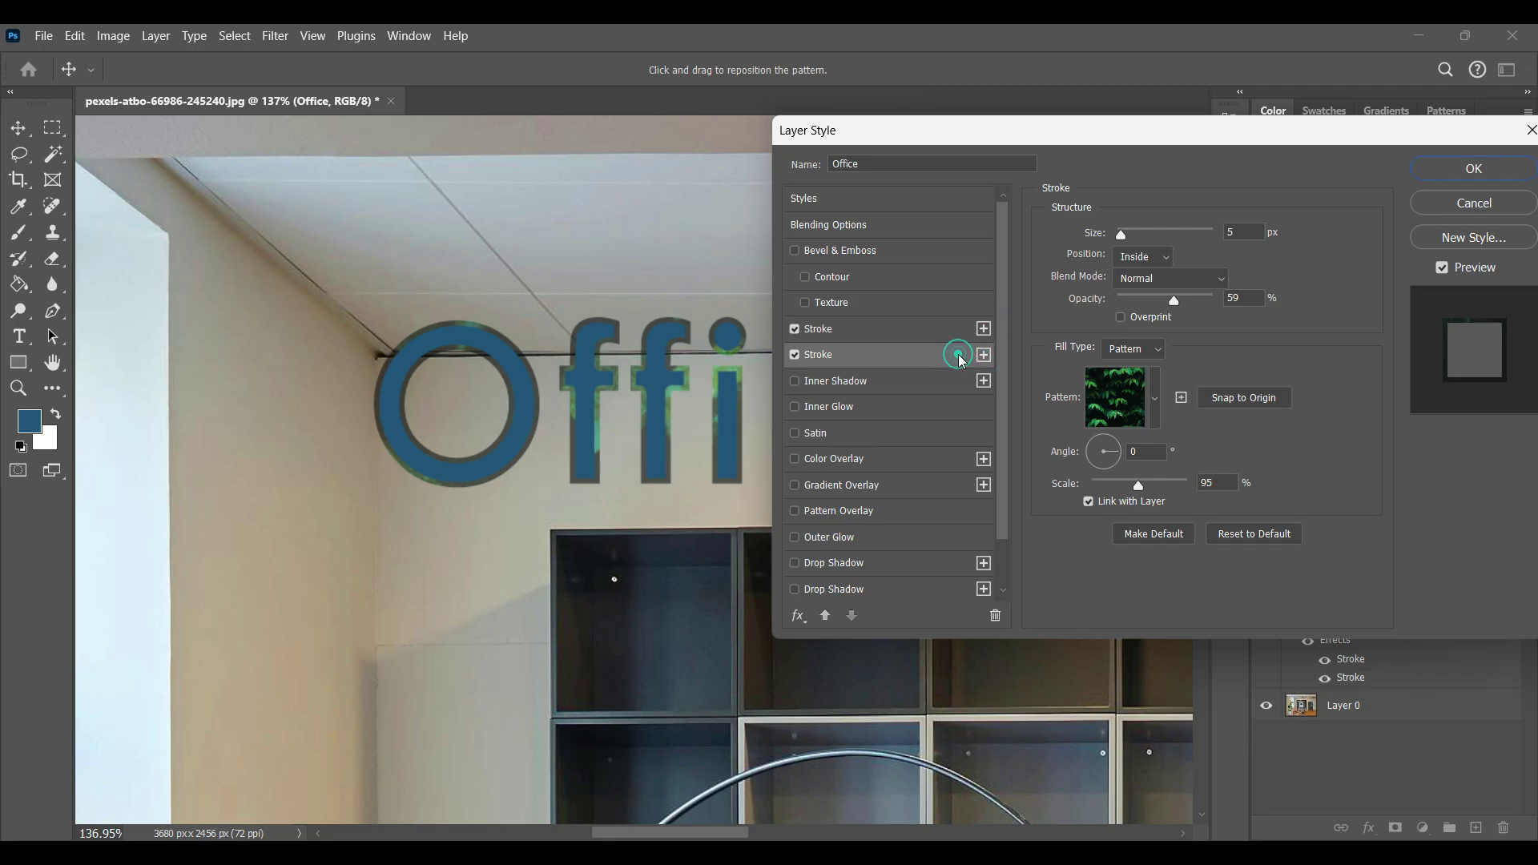
left_click(1157, 396)
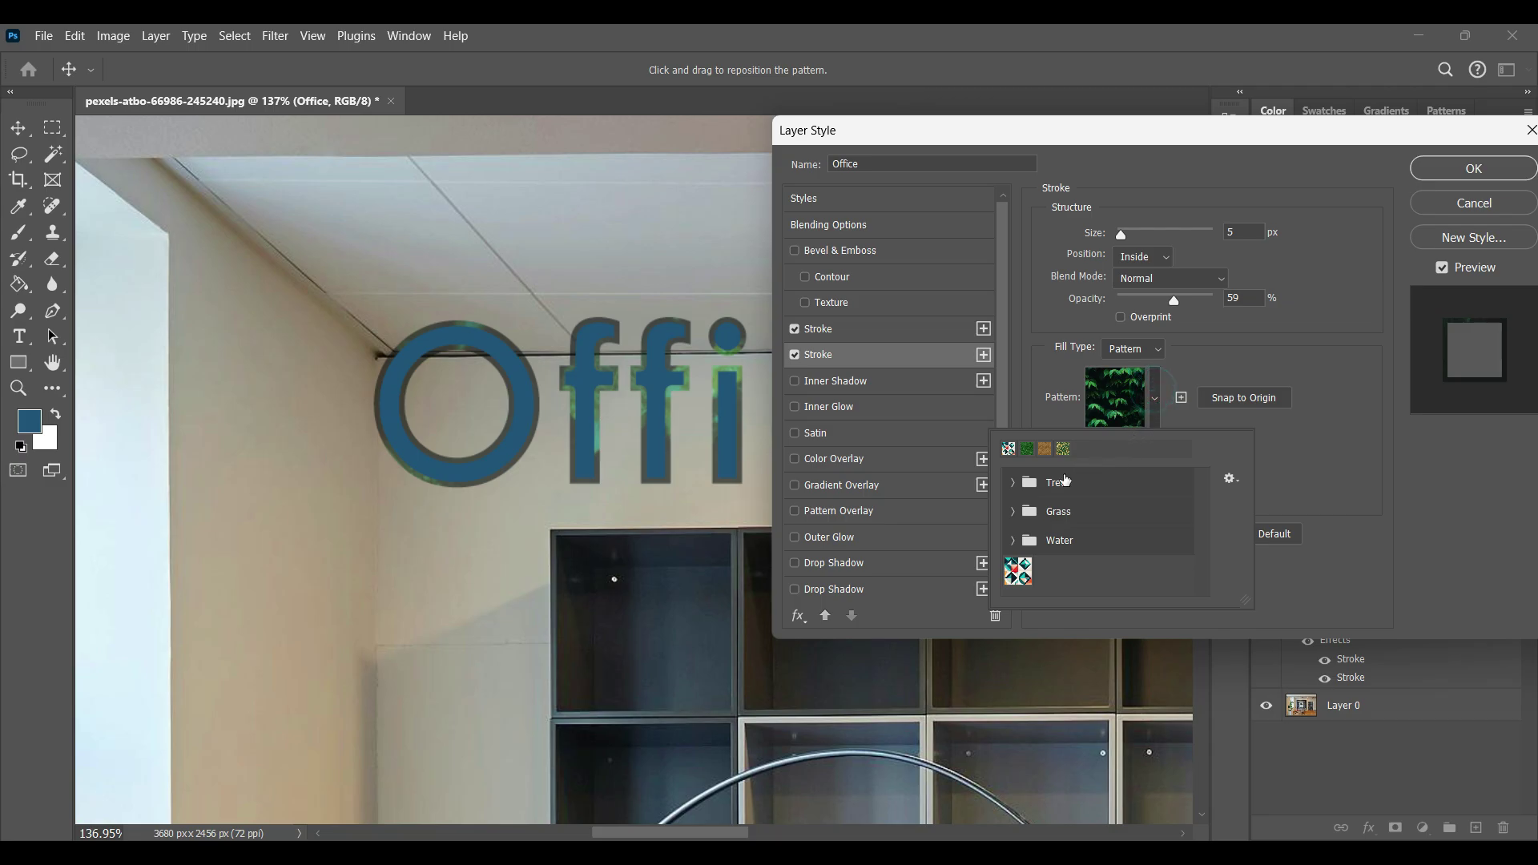
left_click(1064, 448)
left_click(1062, 453)
left_click(1028, 294)
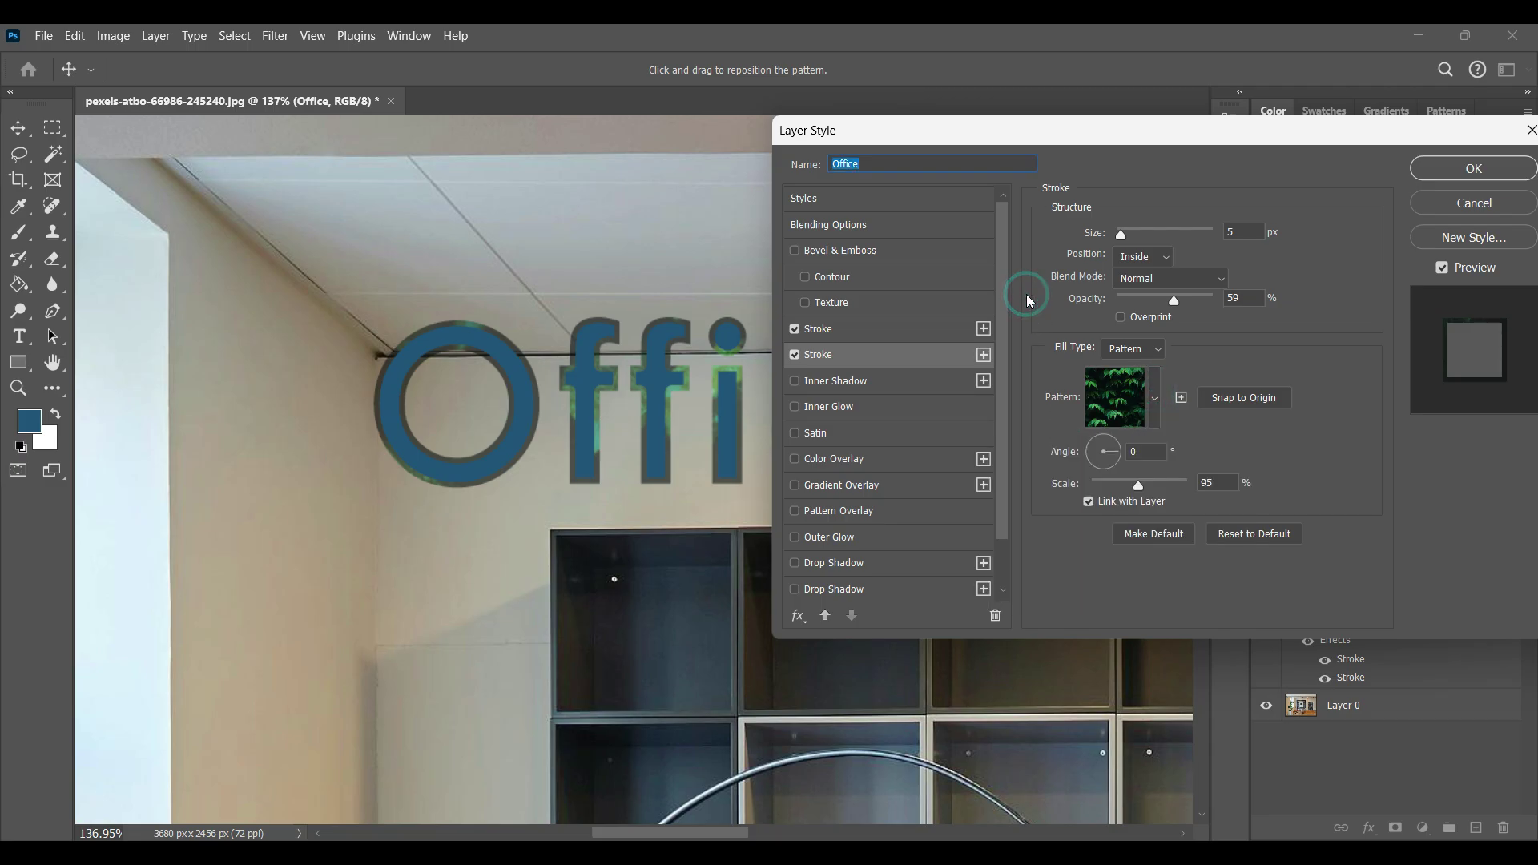
left_click(881, 359)
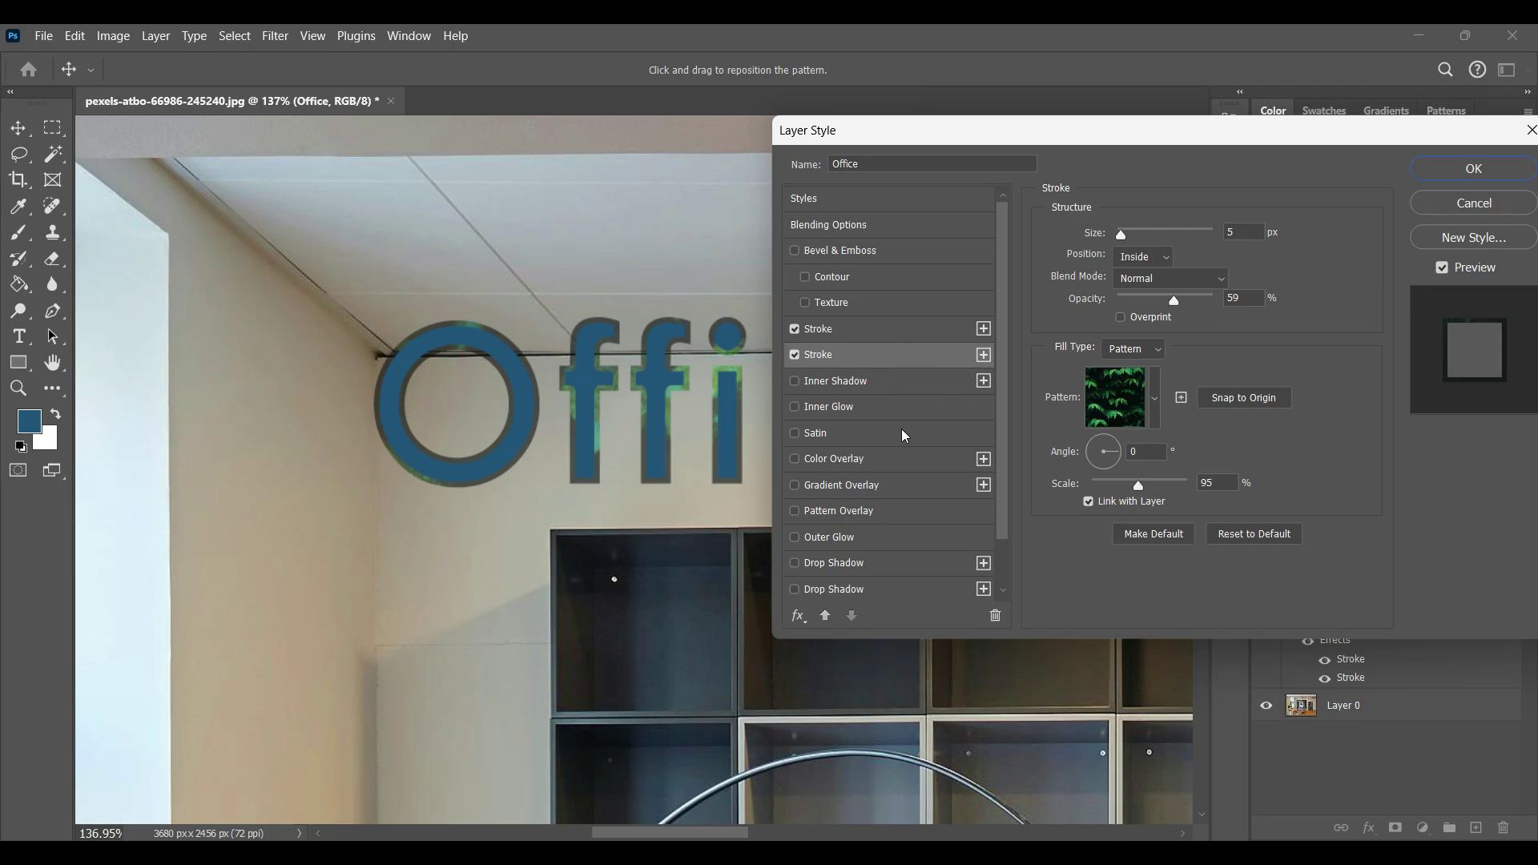
left_click(799, 616)
left_click(846, 614)
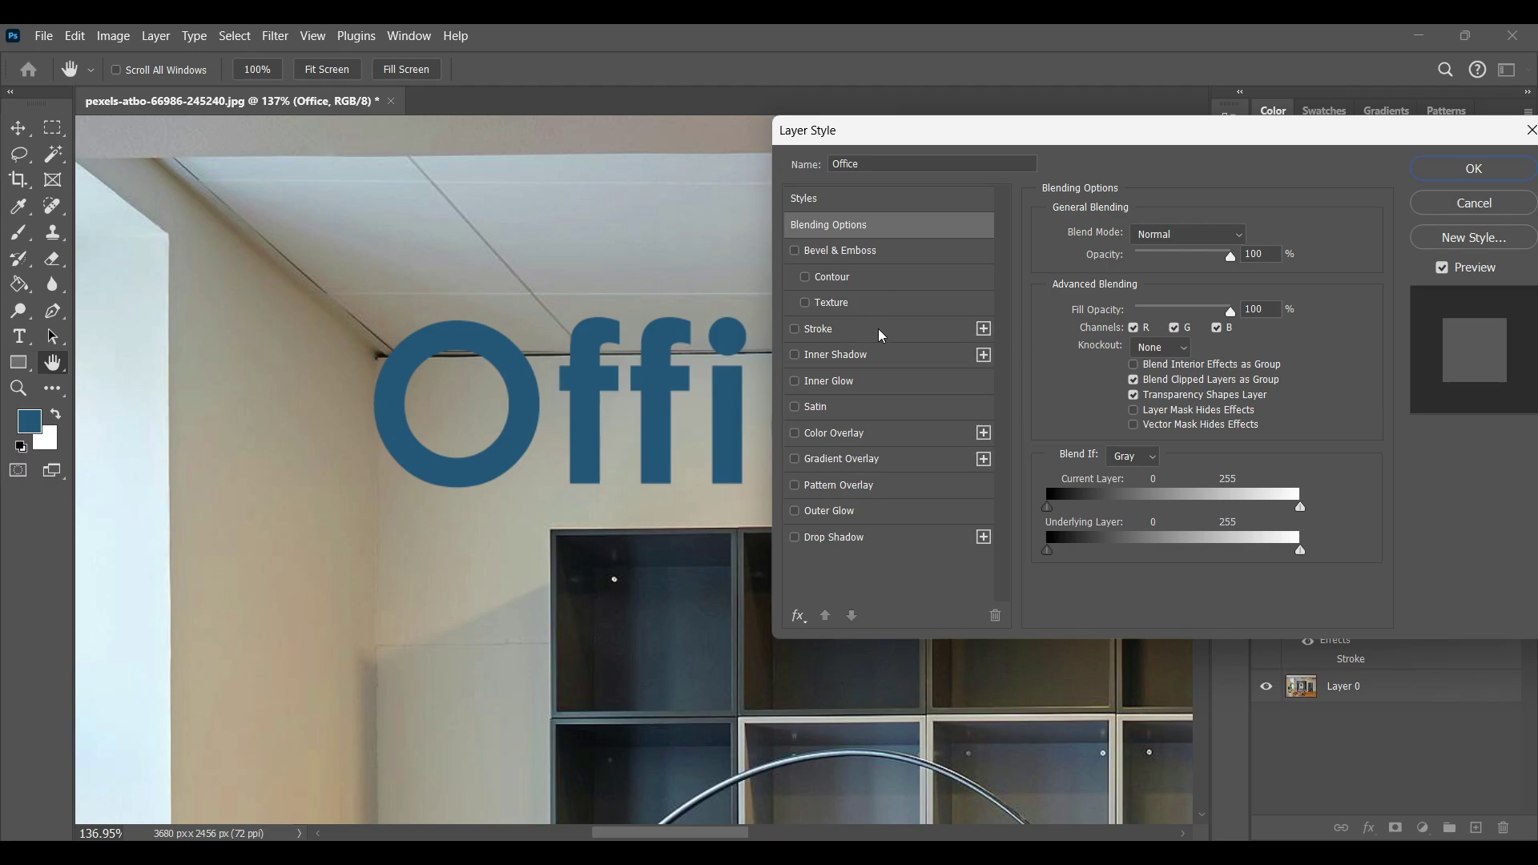
Try an inner shadow with 4 px distance, about 41% choke and noise, then reset and disable it
left_click(901, 358)
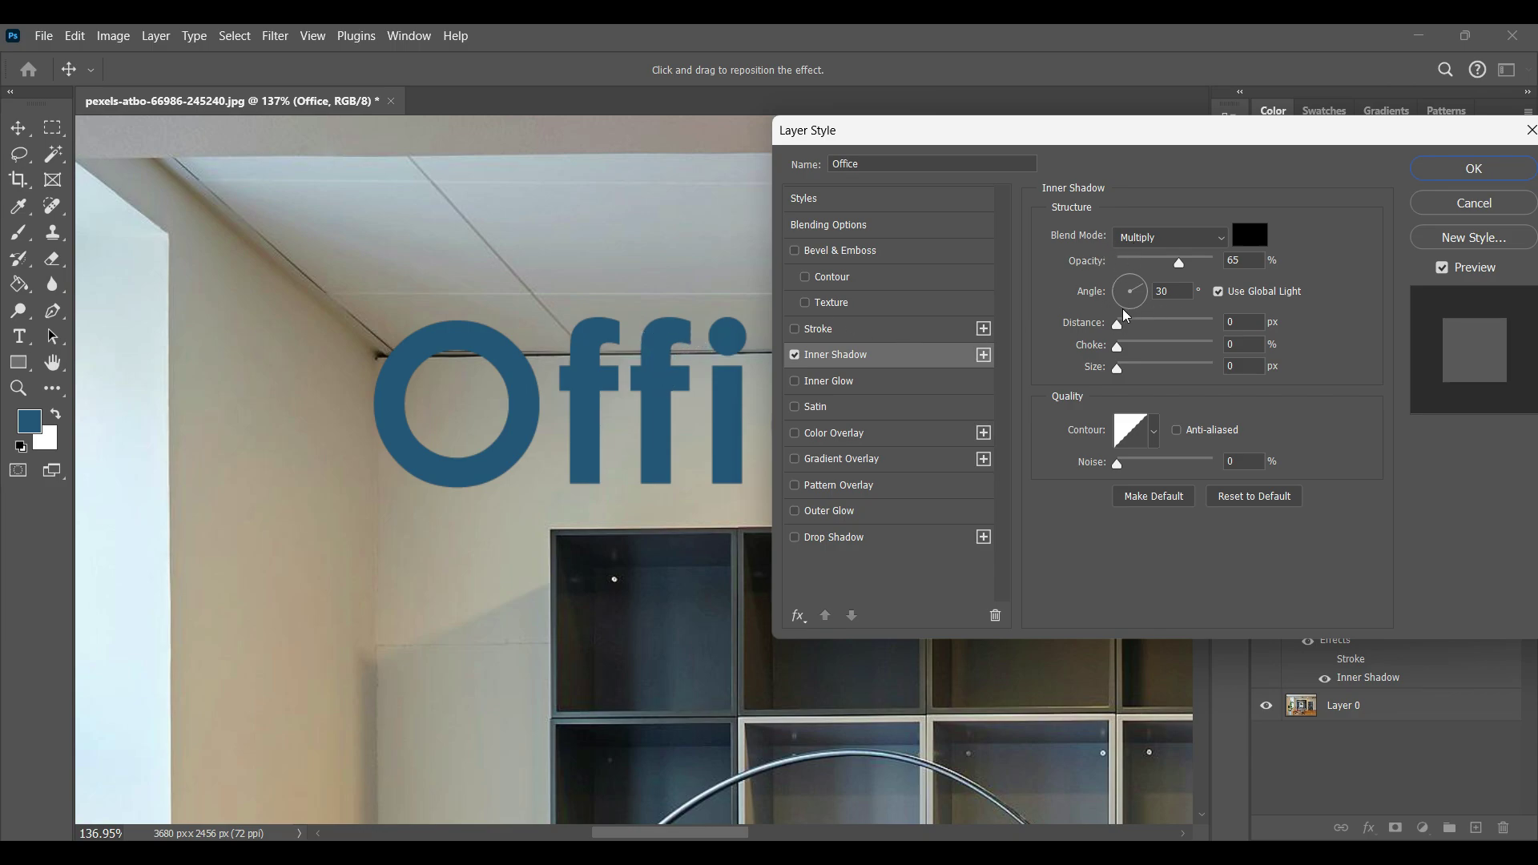
left_click_drag(1126, 331, 1125, 323)
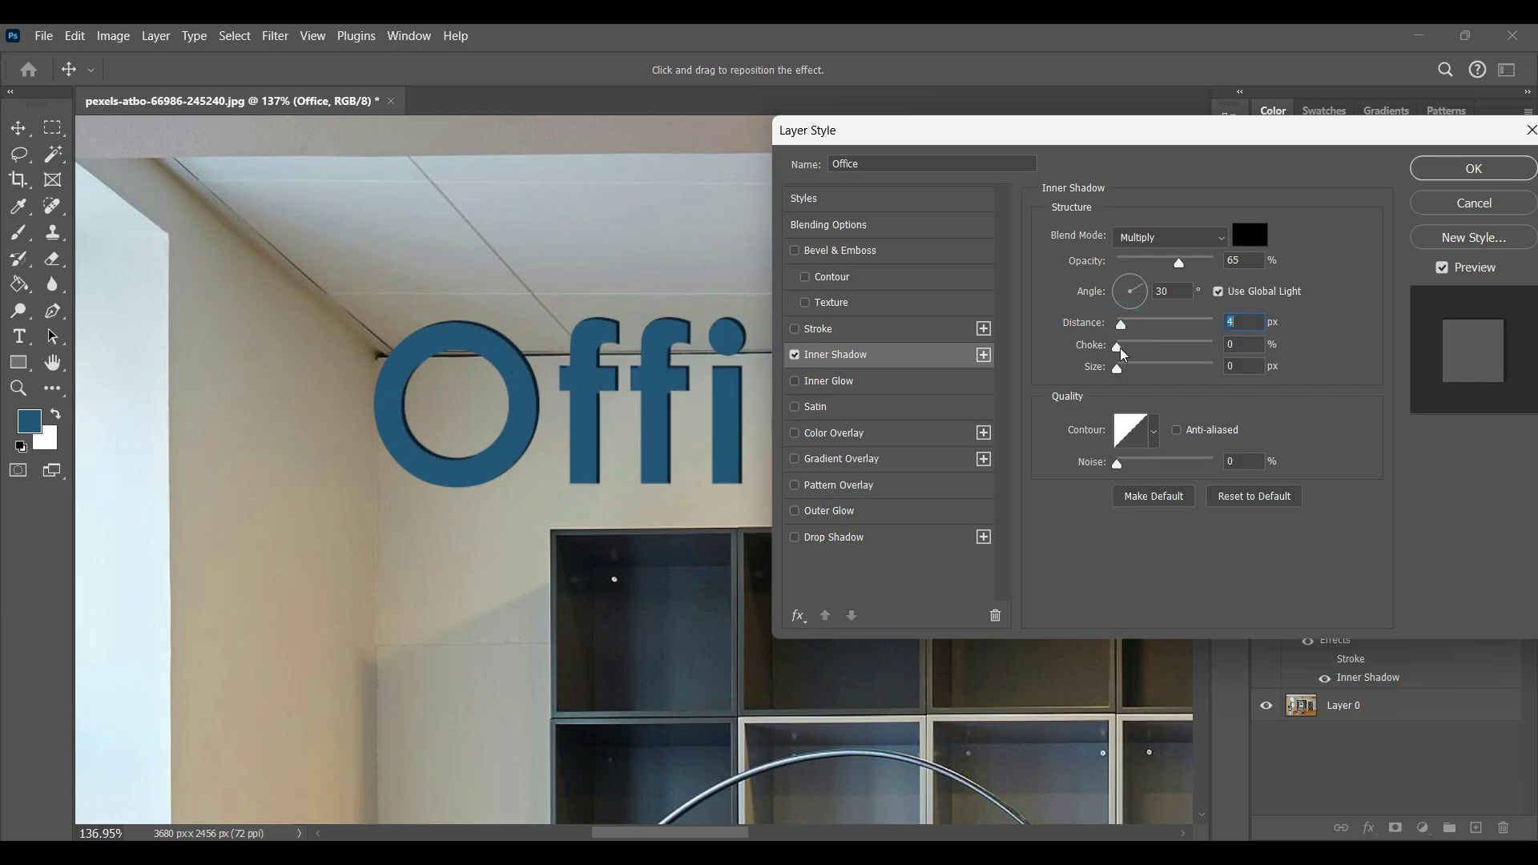
mouse_move(1119, 346)
left_mouse_down()
mouse_move(1157, 343)
mouse_move(1126, 371)
left_mouse_up()
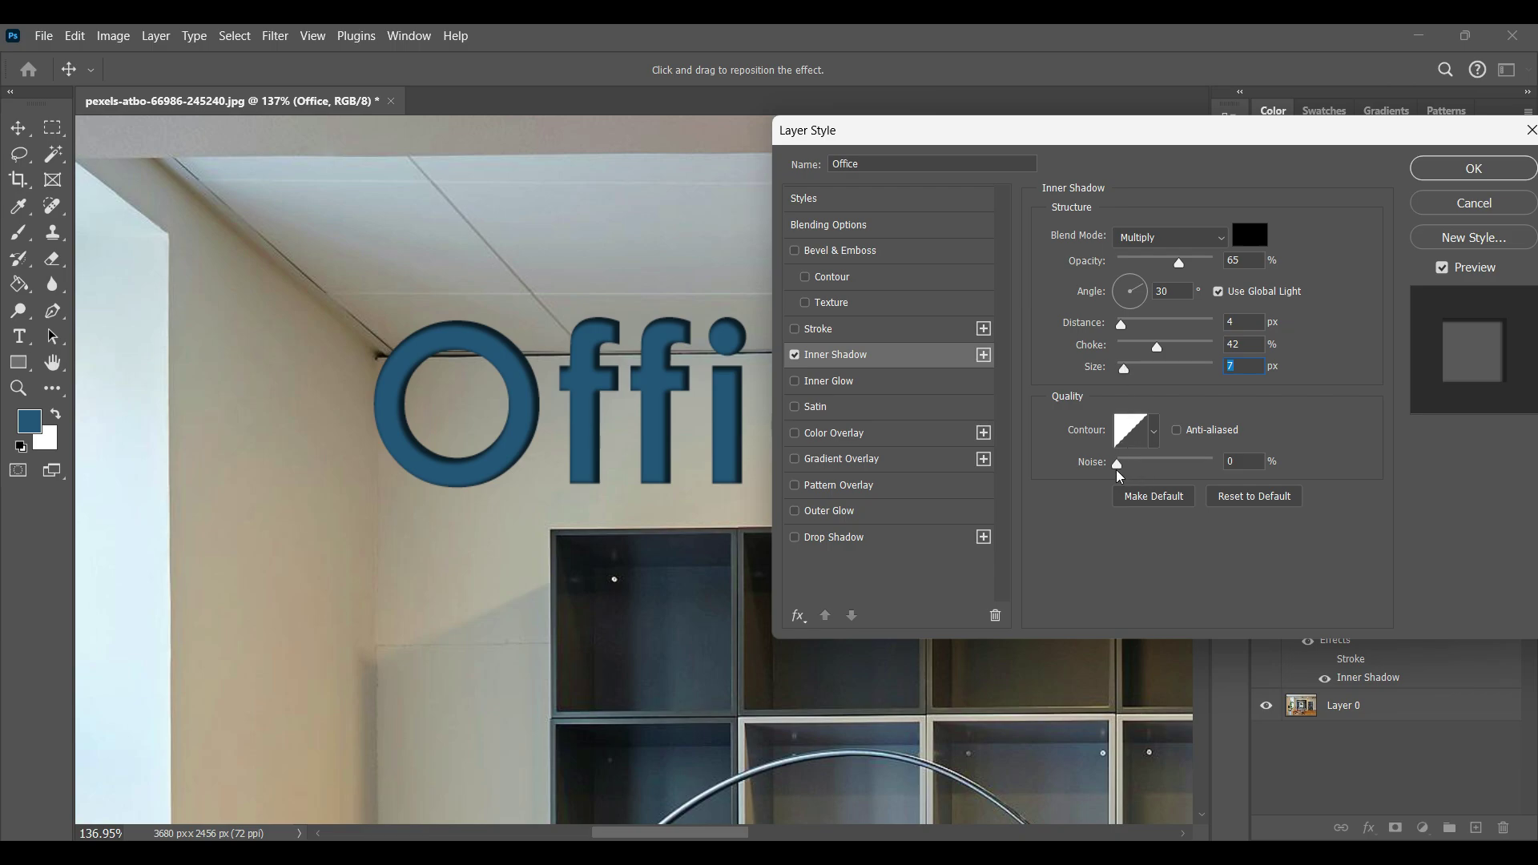
mouse_move(1122, 465)
left_mouse_down()
mouse_move(1257, 482)
mouse_move(1139, 480)
left_mouse_up()
left_click(1255, 496)
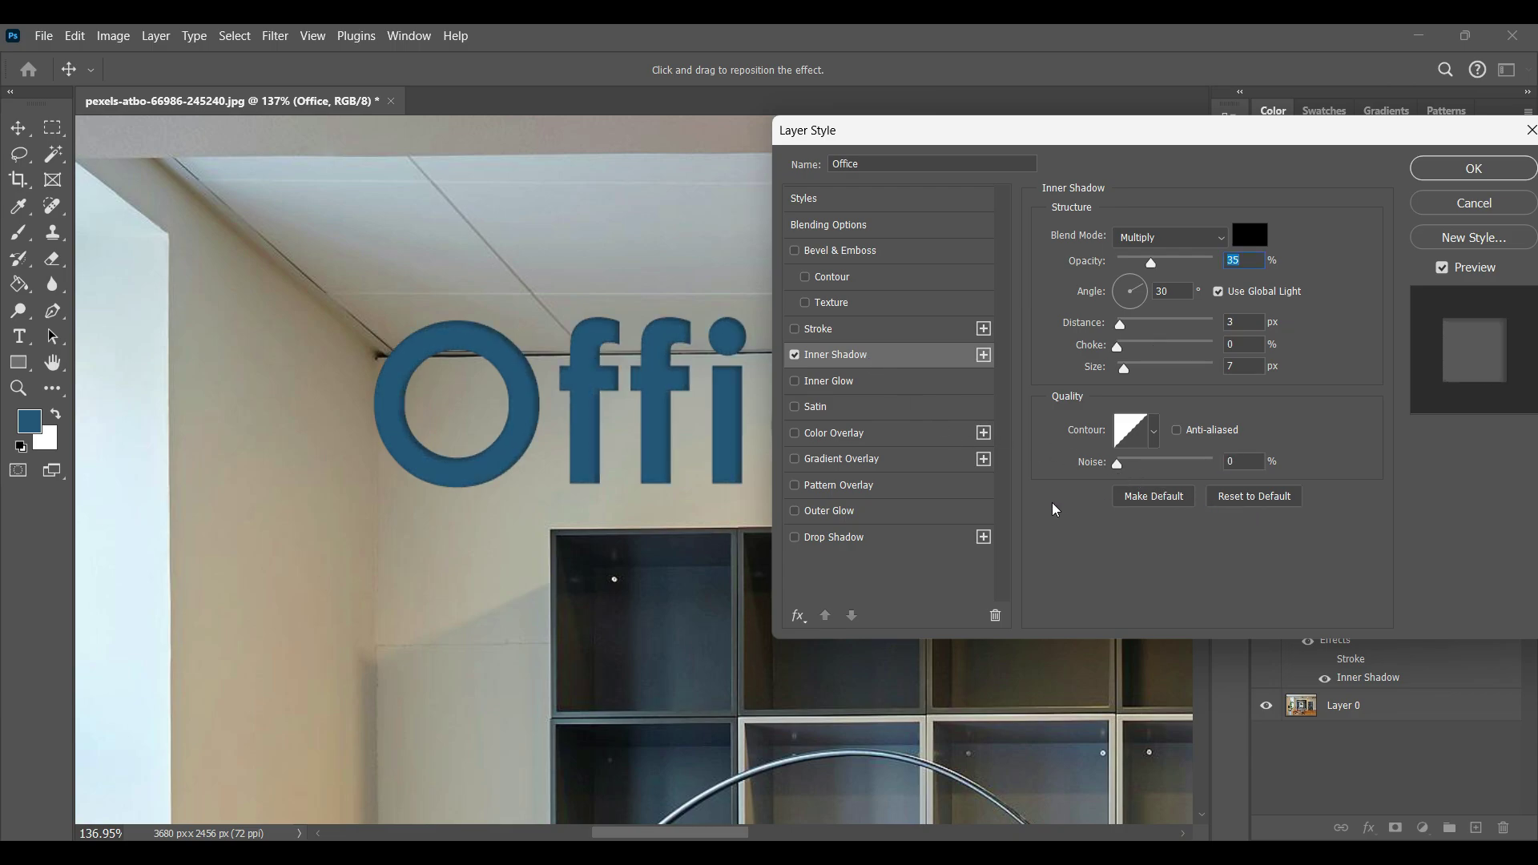
left_click(795, 355)
left_click(795, 355)
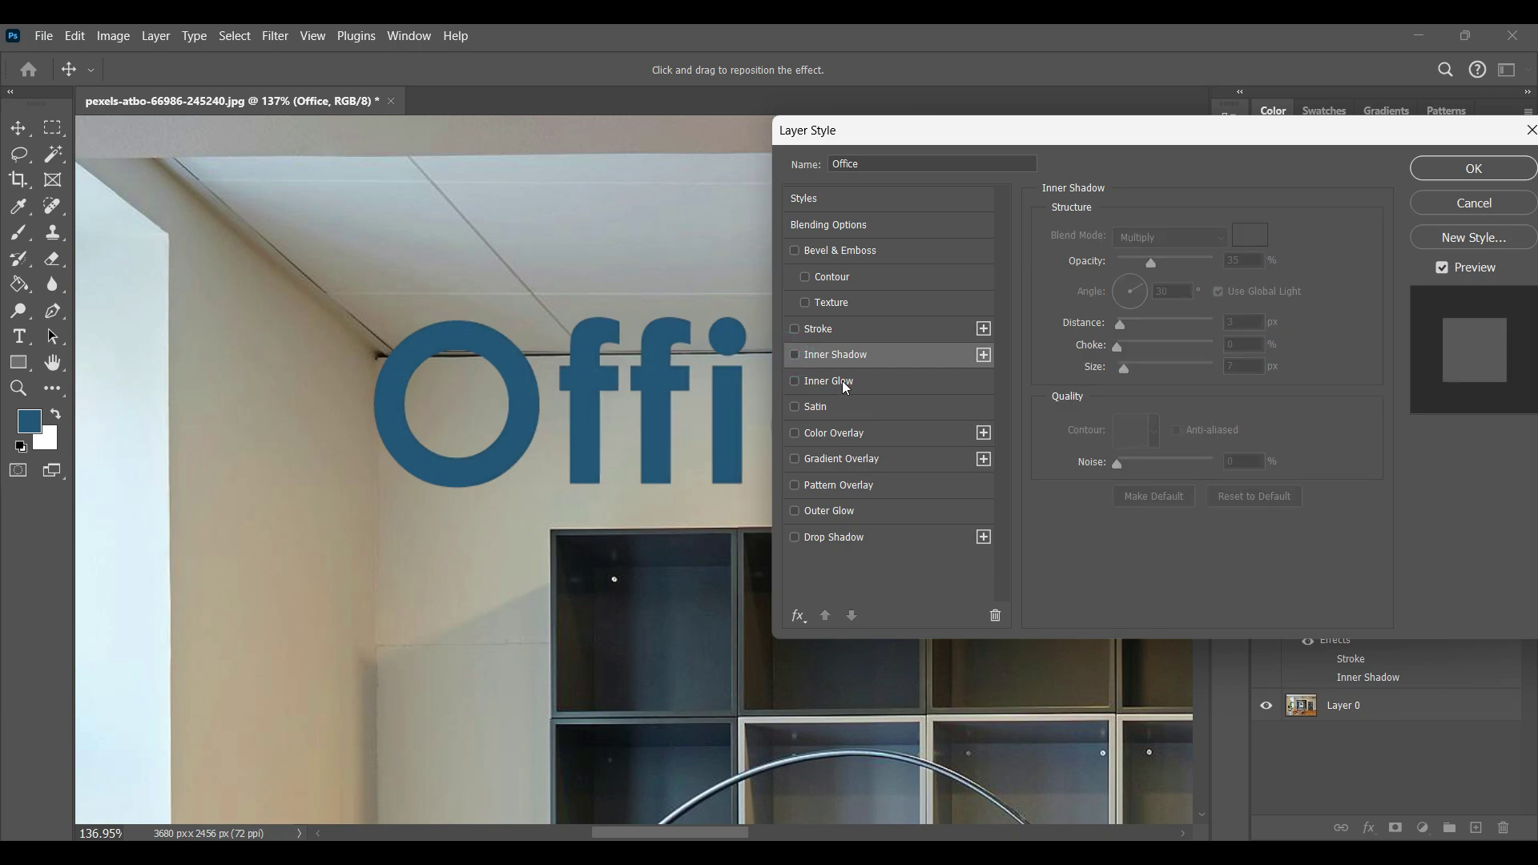
Add a Normal-blend inner glow with 2% noise and 34% choke to the Office letters
left_click(882, 388)
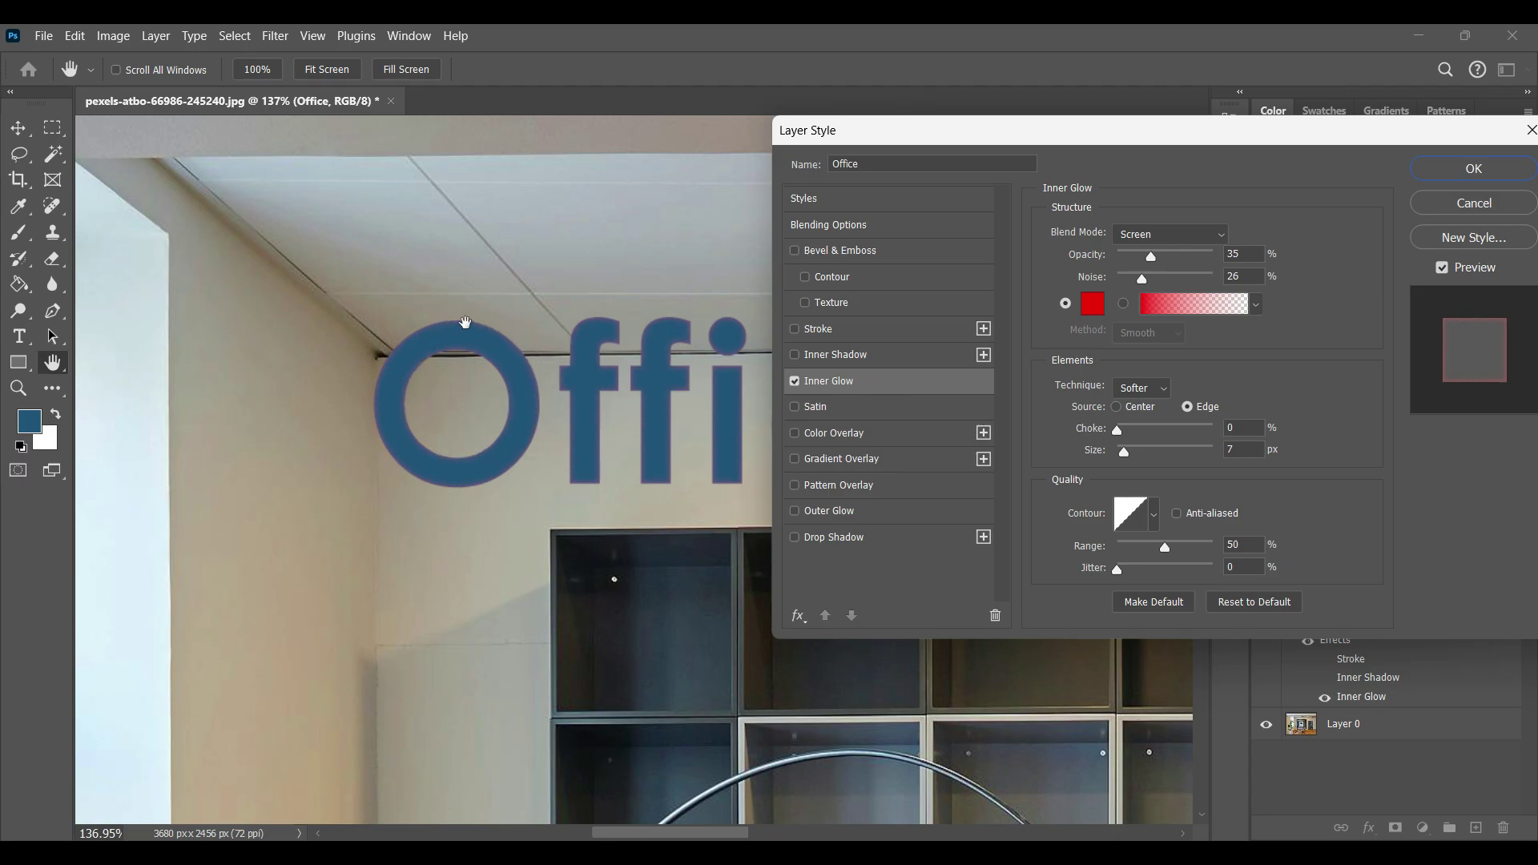
left_click(1154, 234)
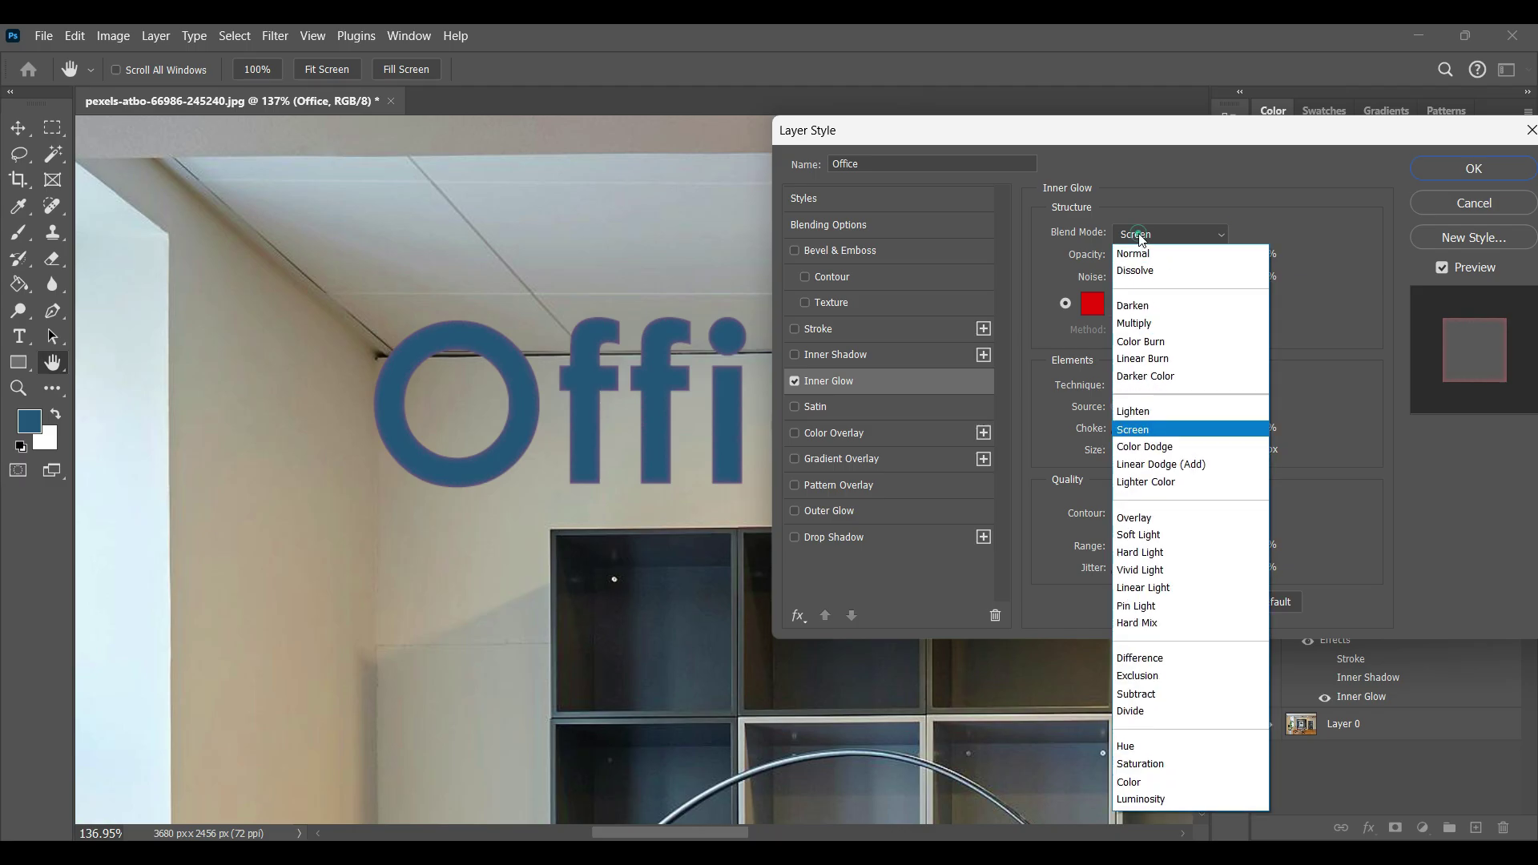
left_click(1146, 242)
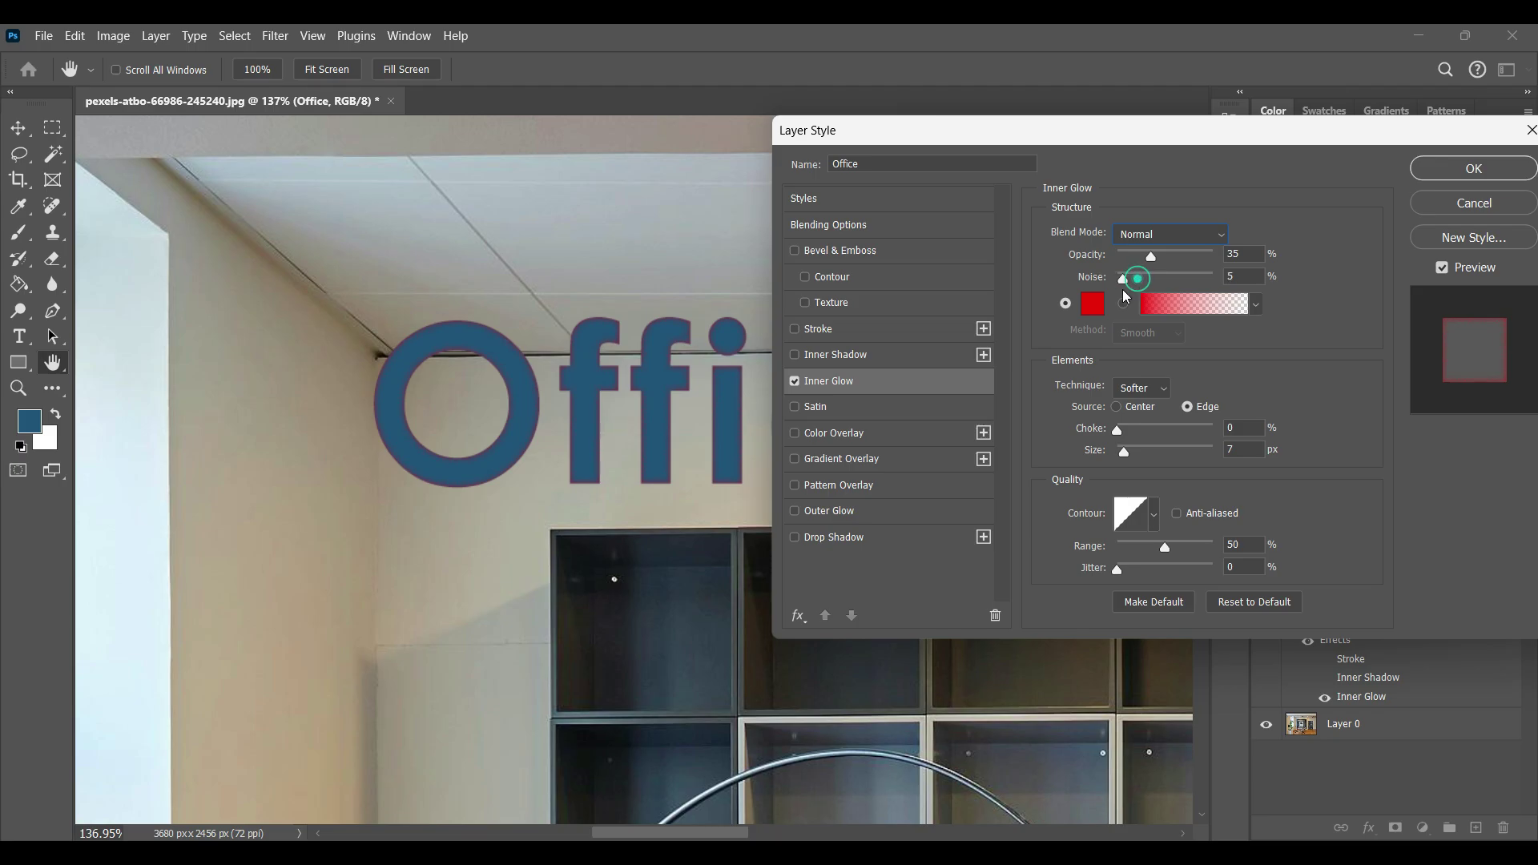
mouse_move(1143, 280)
left_mouse_down()
mouse_move(1122, 296)
mouse_move(1209, 266)
left_mouse_up()
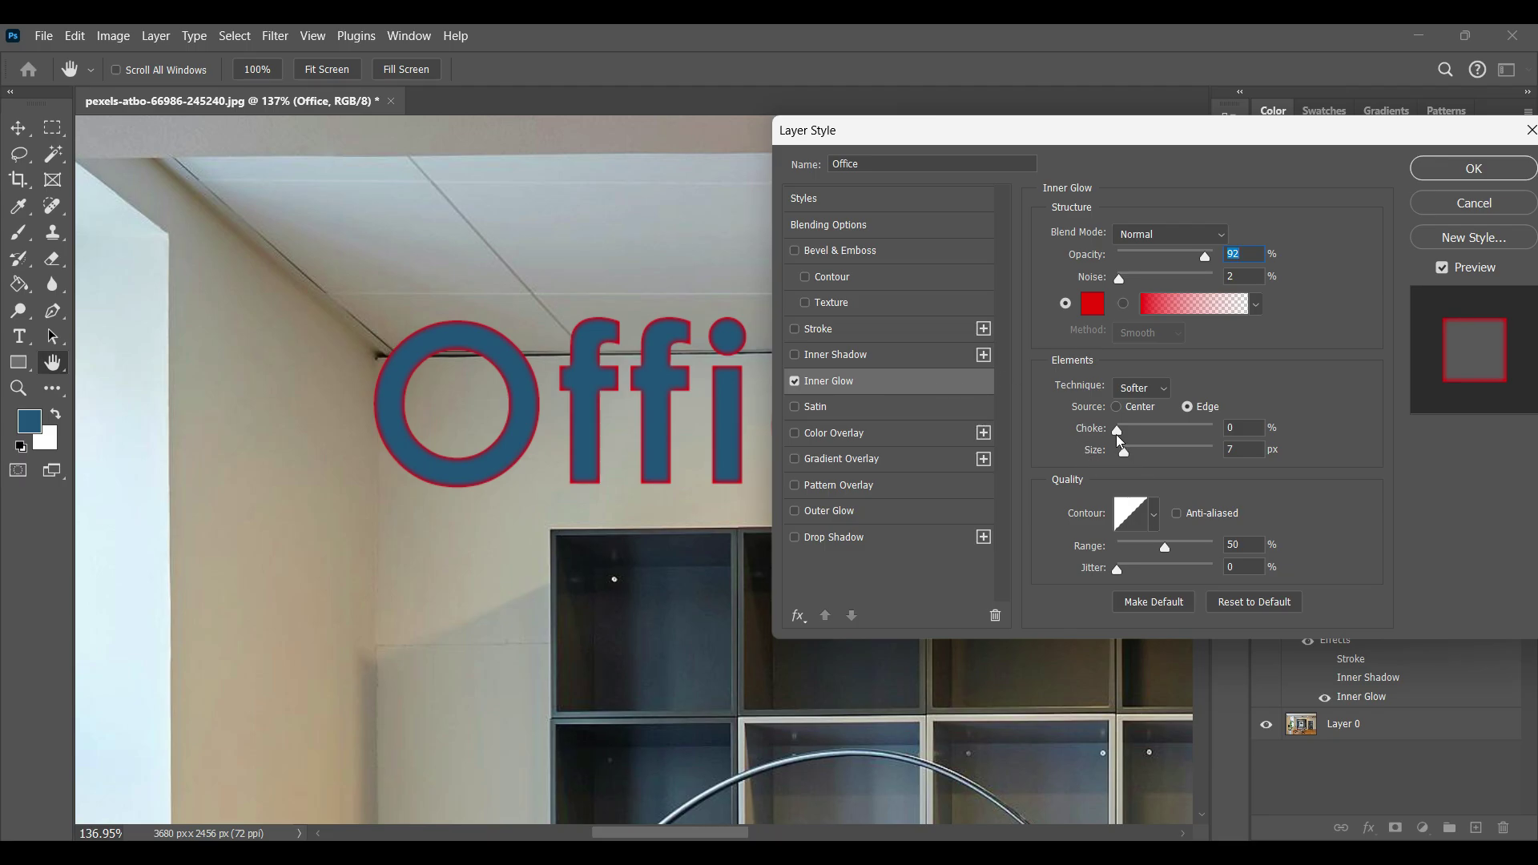
left_click_drag(1118, 431, 1148, 431)
Enlarge the inner glow size past 8 px, adjust its range, then reset it to defaults
left_click_drag(1128, 454, 1128, 455)
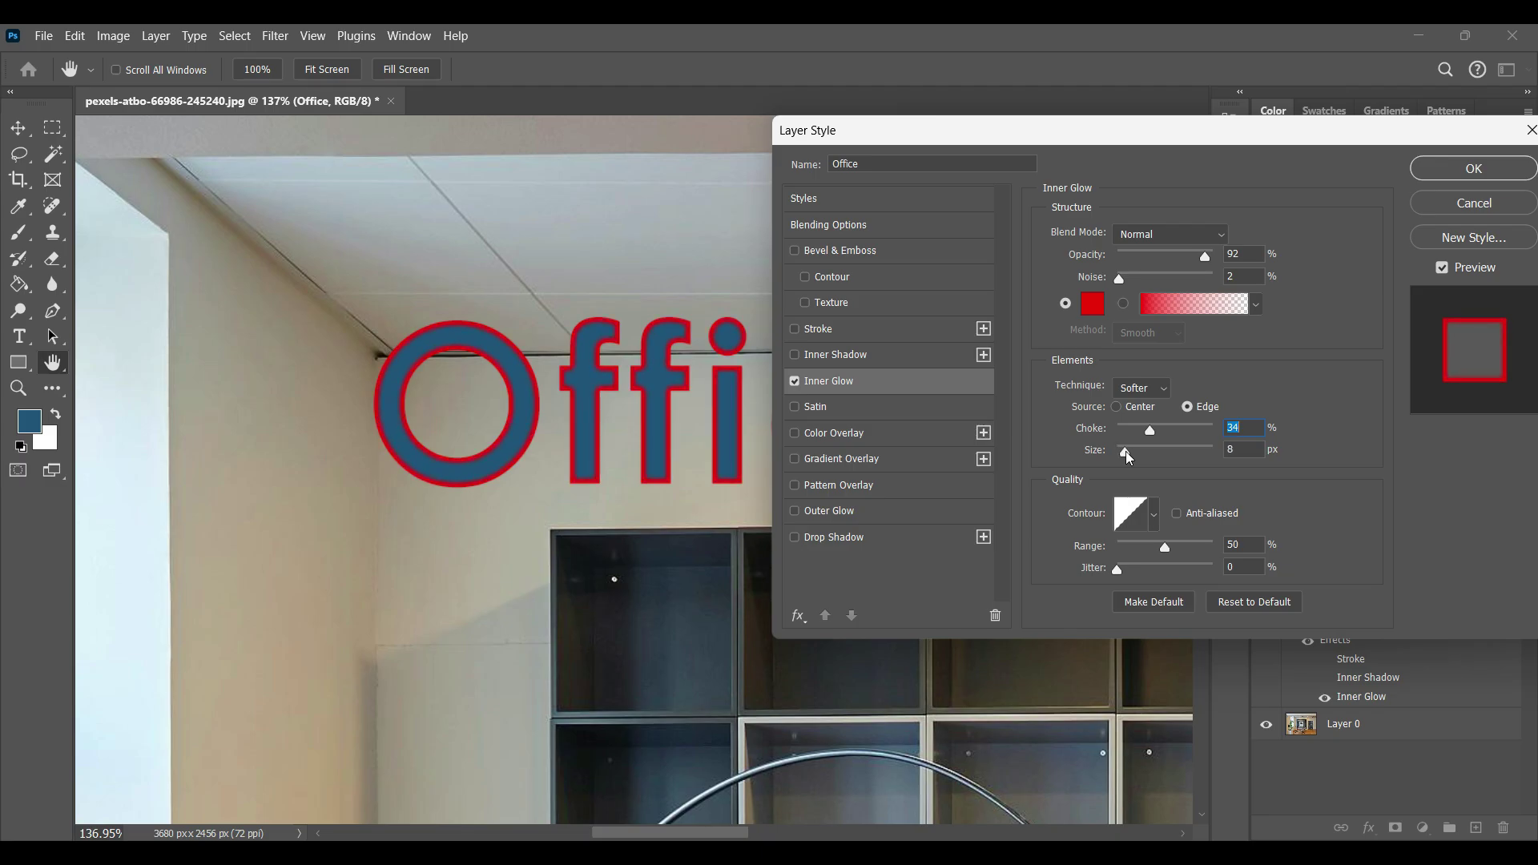
left_click(1229, 450)
key("Up")
key("Up")
key("Up")
key("Up")
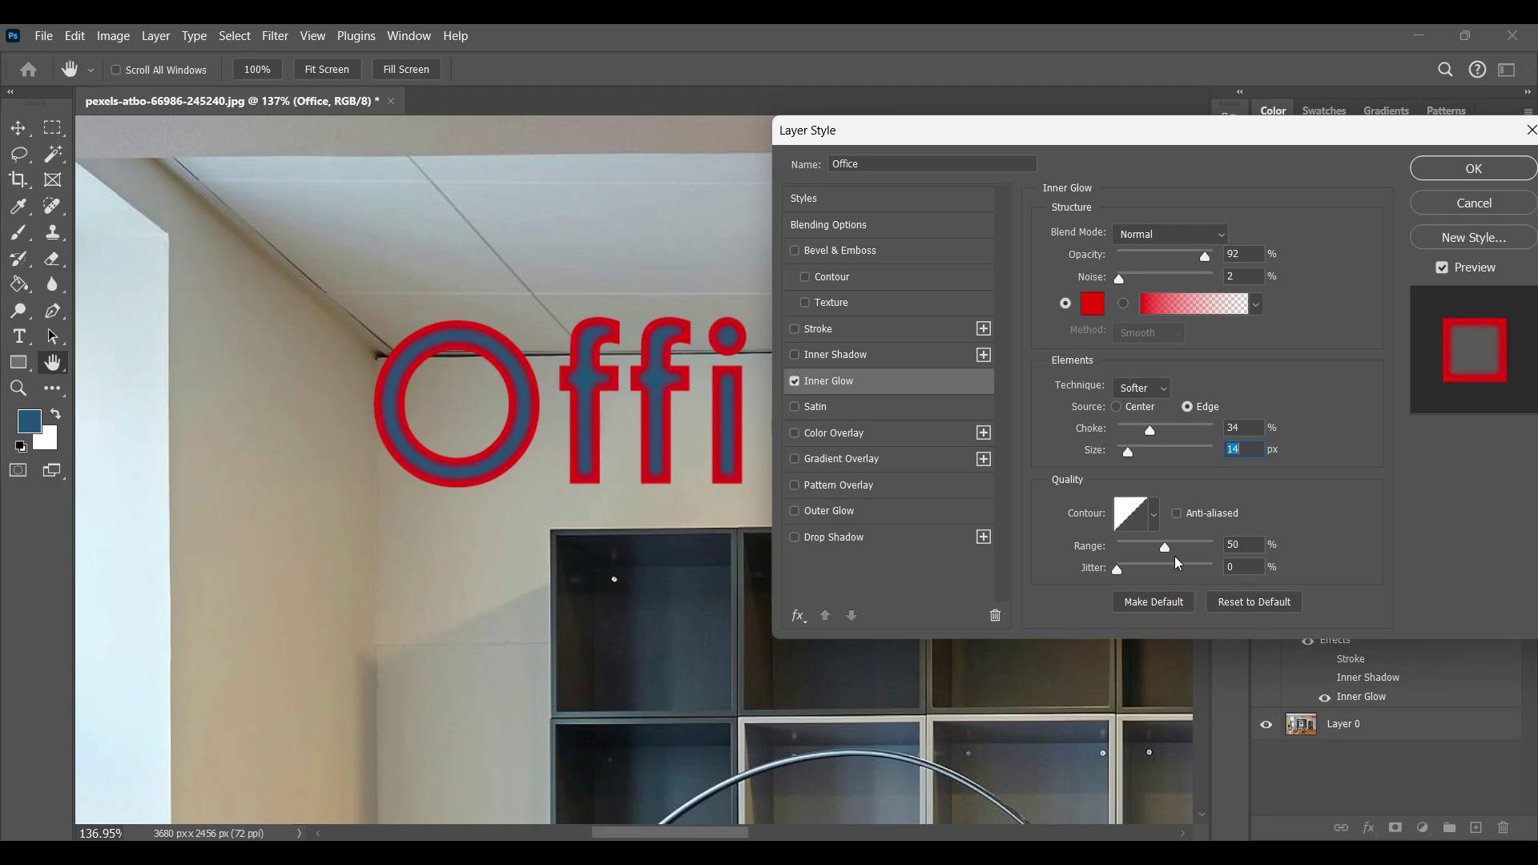
mouse_move(1166, 549)
left_mouse_down()
mouse_move(1200, 547)
mouse_move(1152, 571)
left_mouse_up()
left_click(1294, 609)
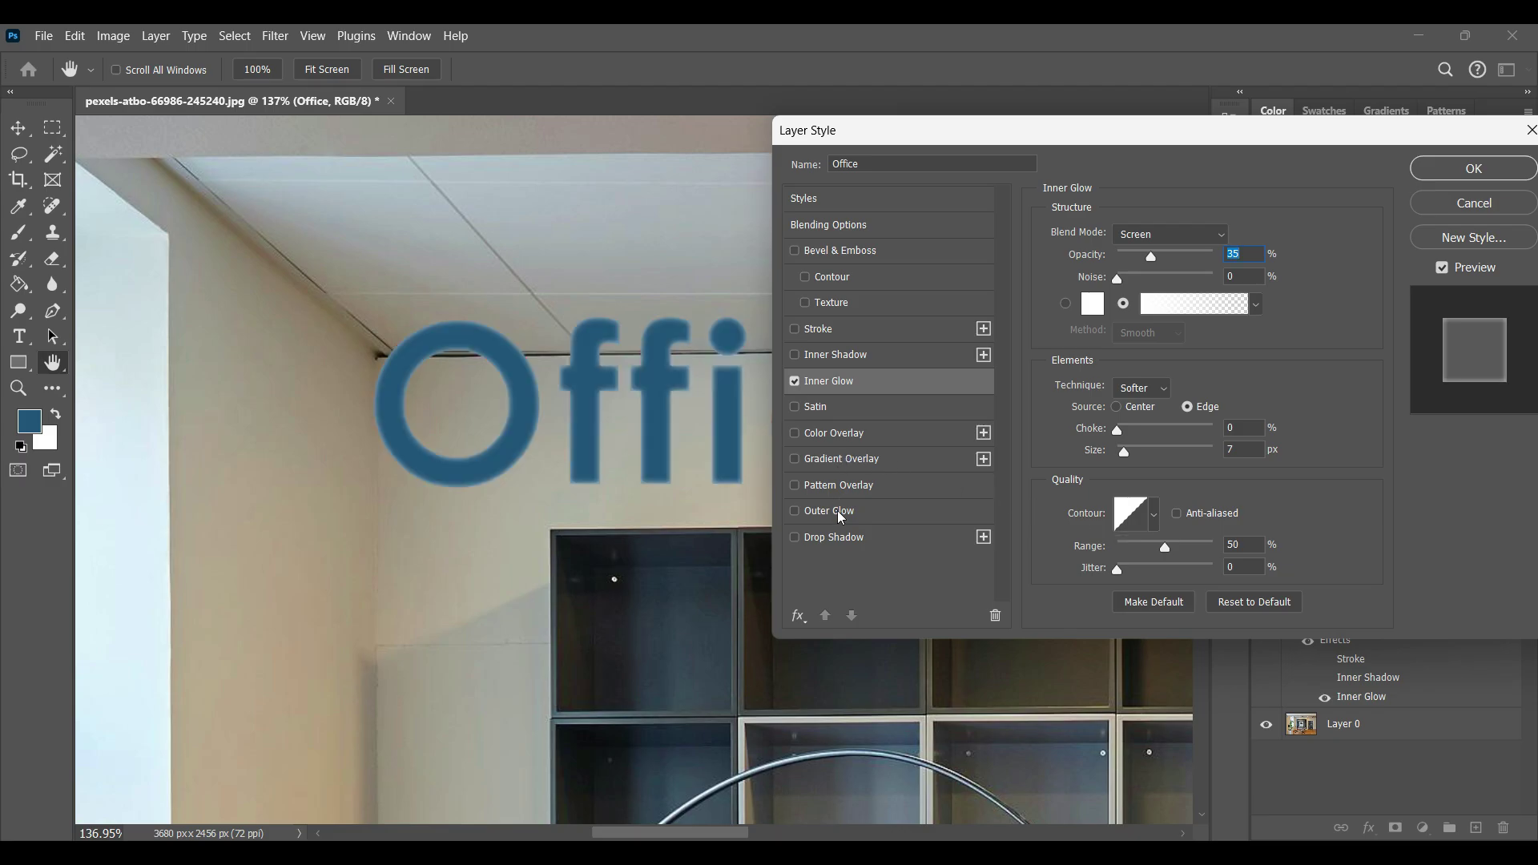
Turn off the inner glow, undo the satin trial, and delete the Office text layer
left_click(796, 382)
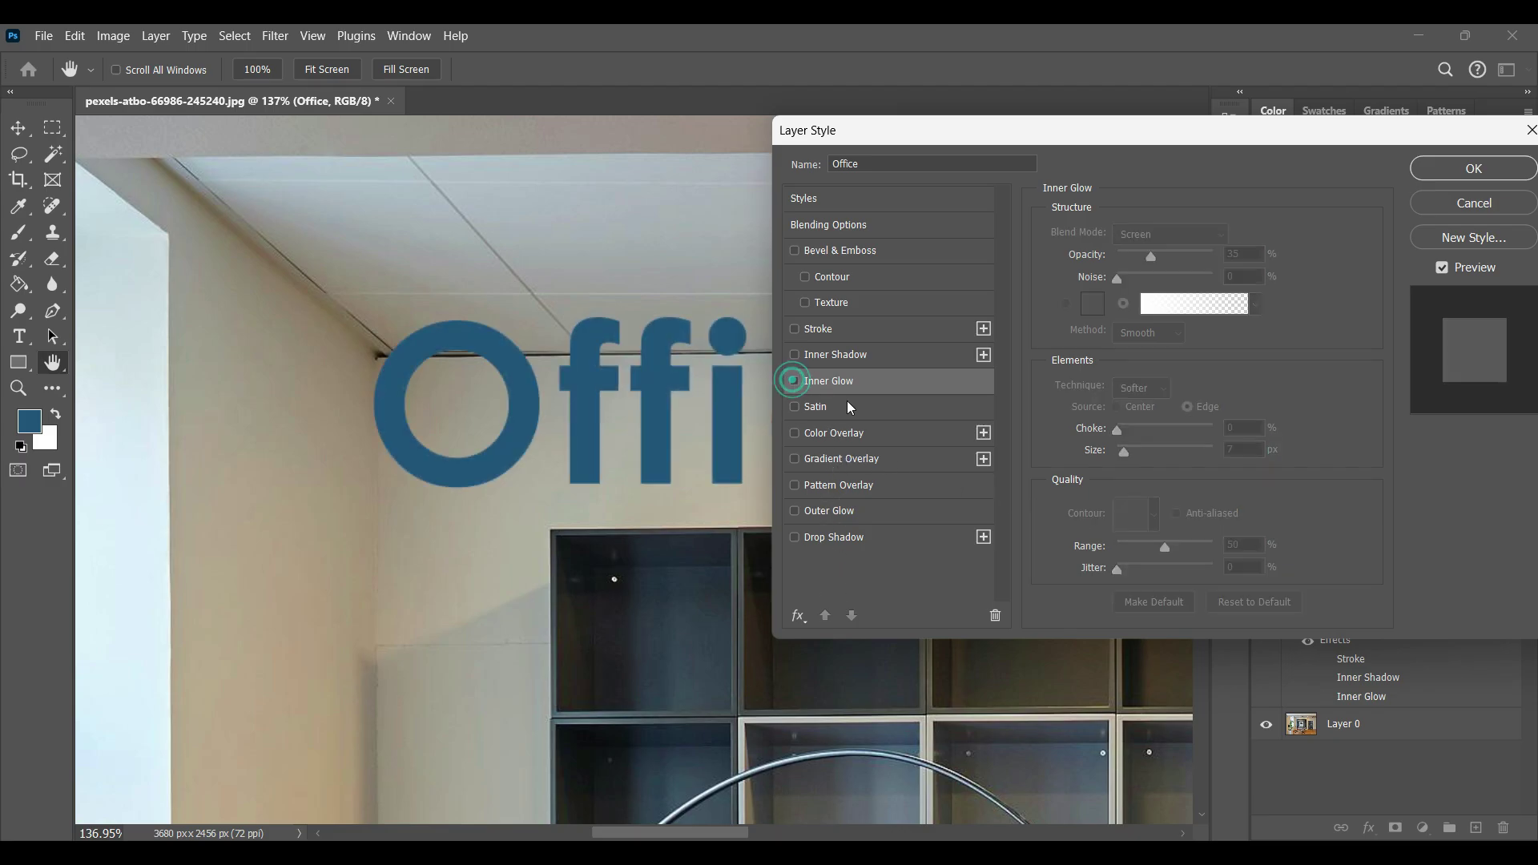
left_click(843, 406)
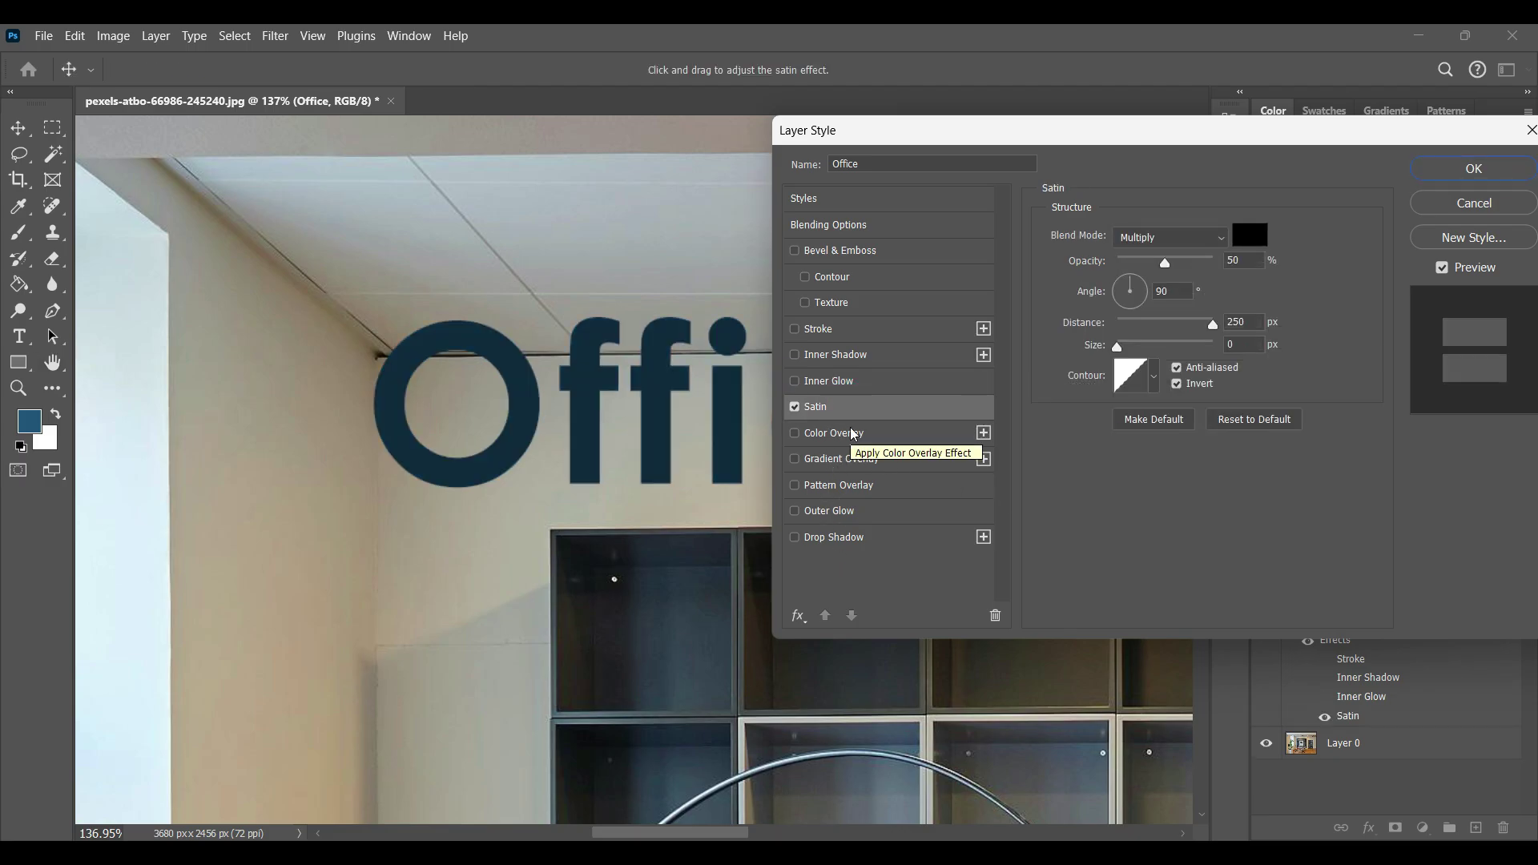
left_click(1474, 168)
key("ctrl+z")
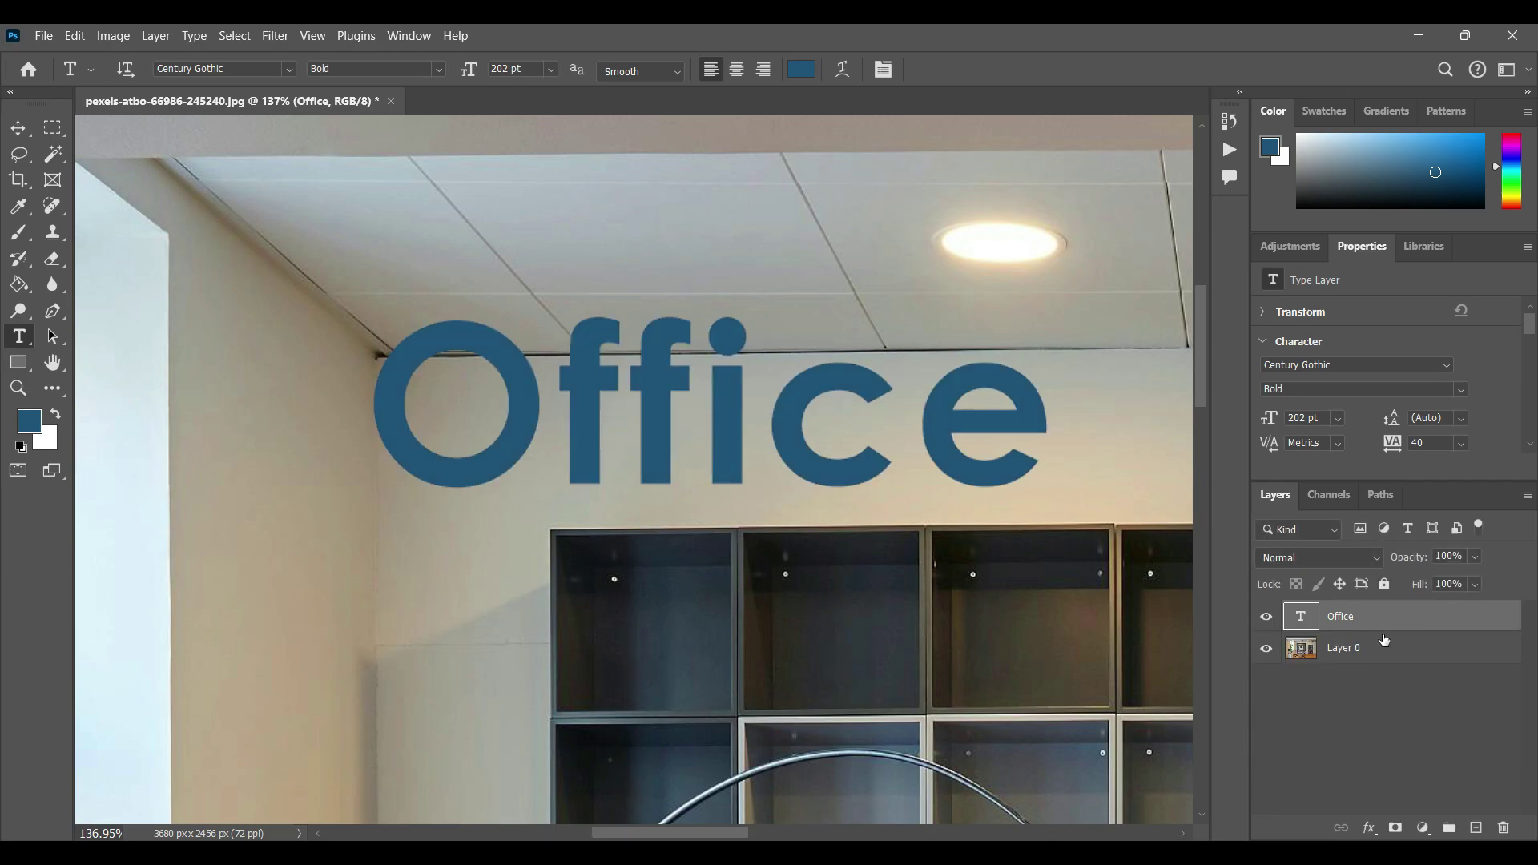
key("Delete")
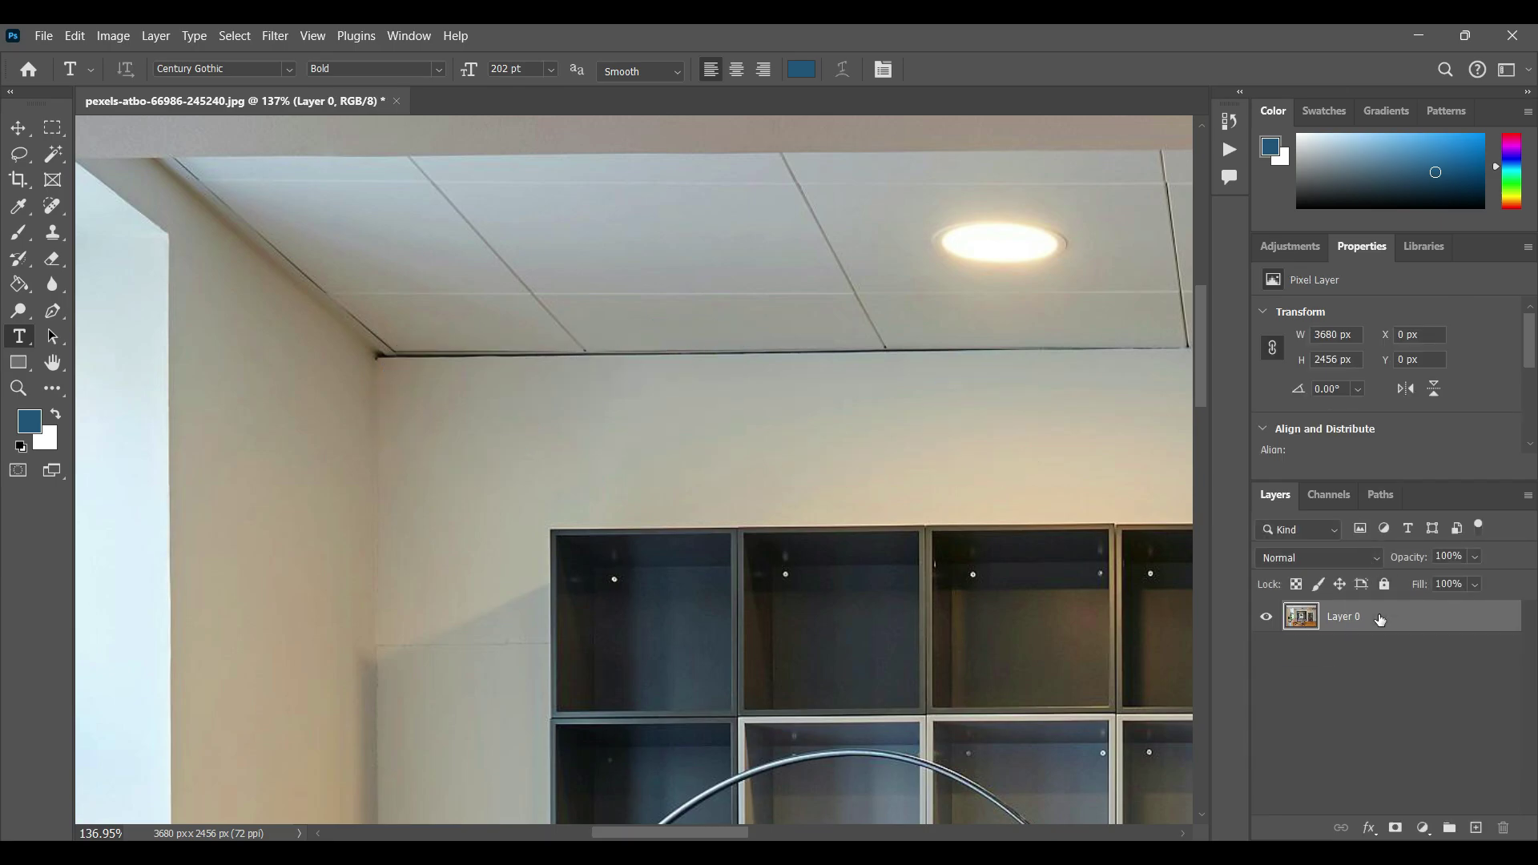
Add a satin effect to the office photo layer, fitting the whole photo in view
double_click(1380, 620)
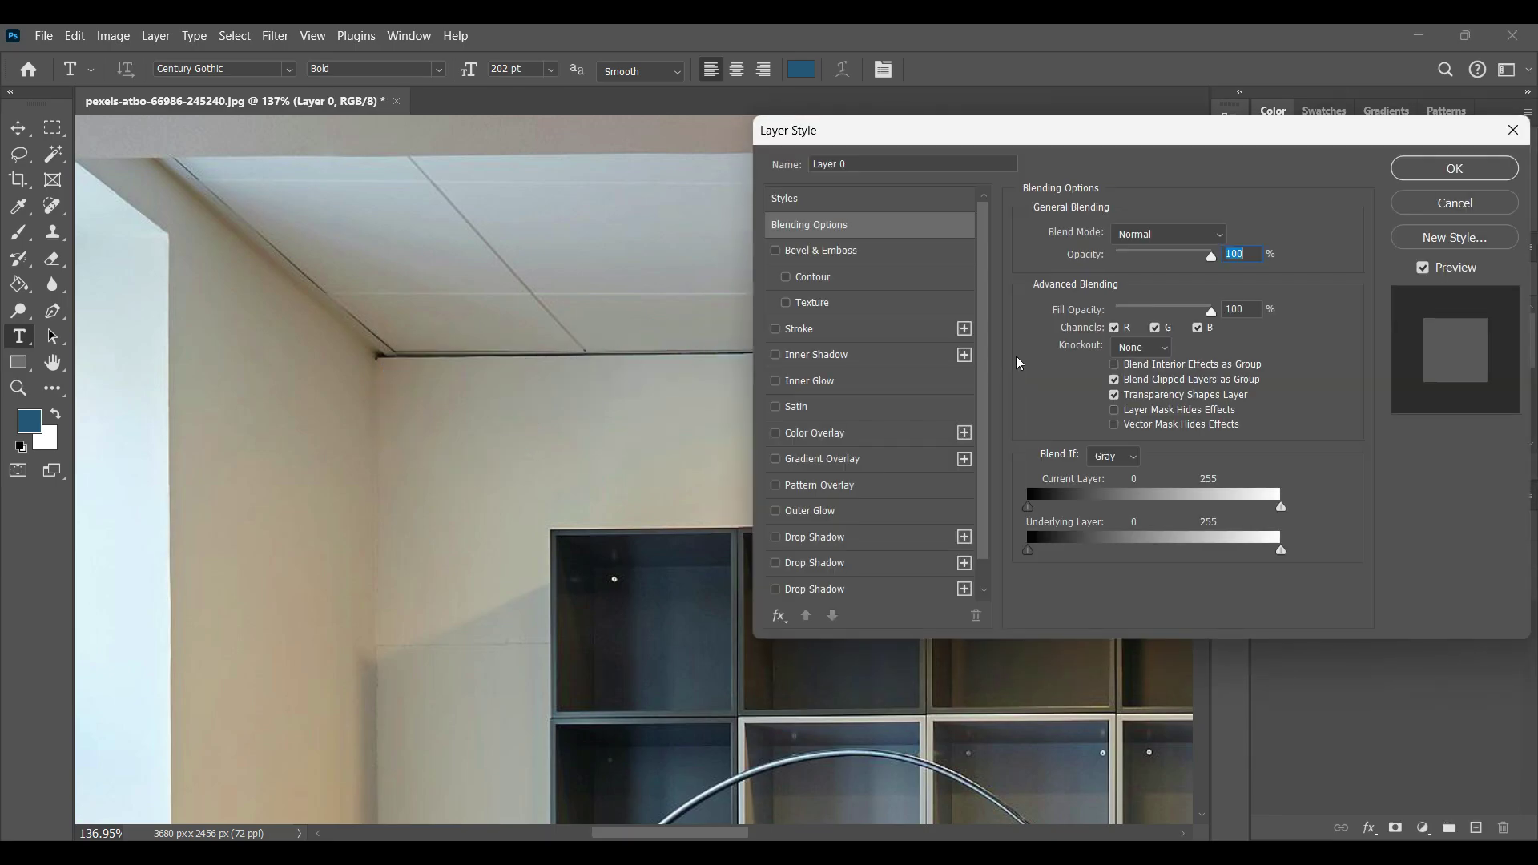
left_click(849, 404)
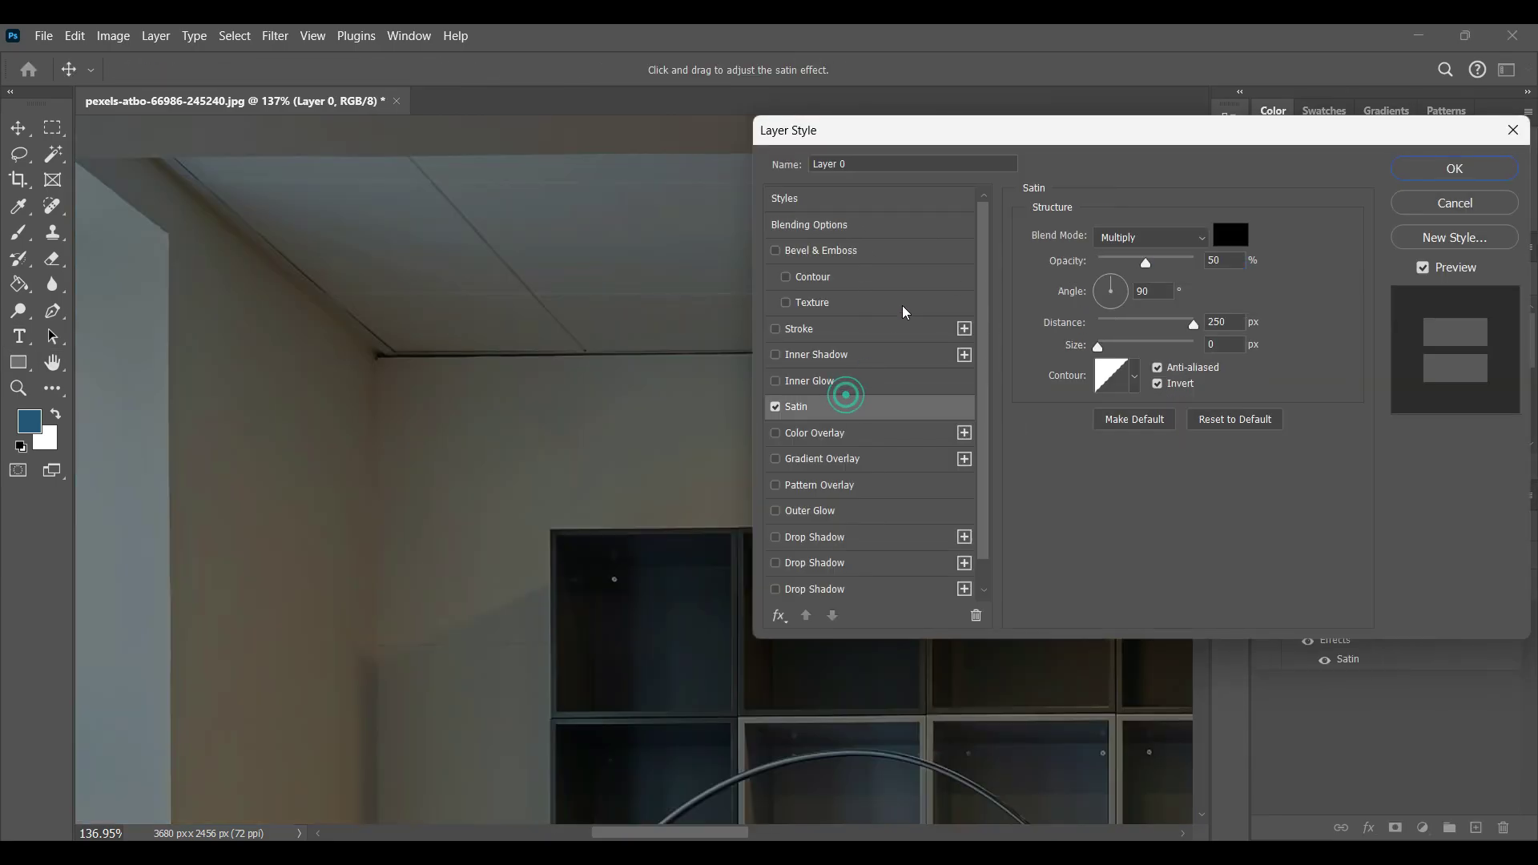
left_click(1517, 133)
key("ctrl+0")
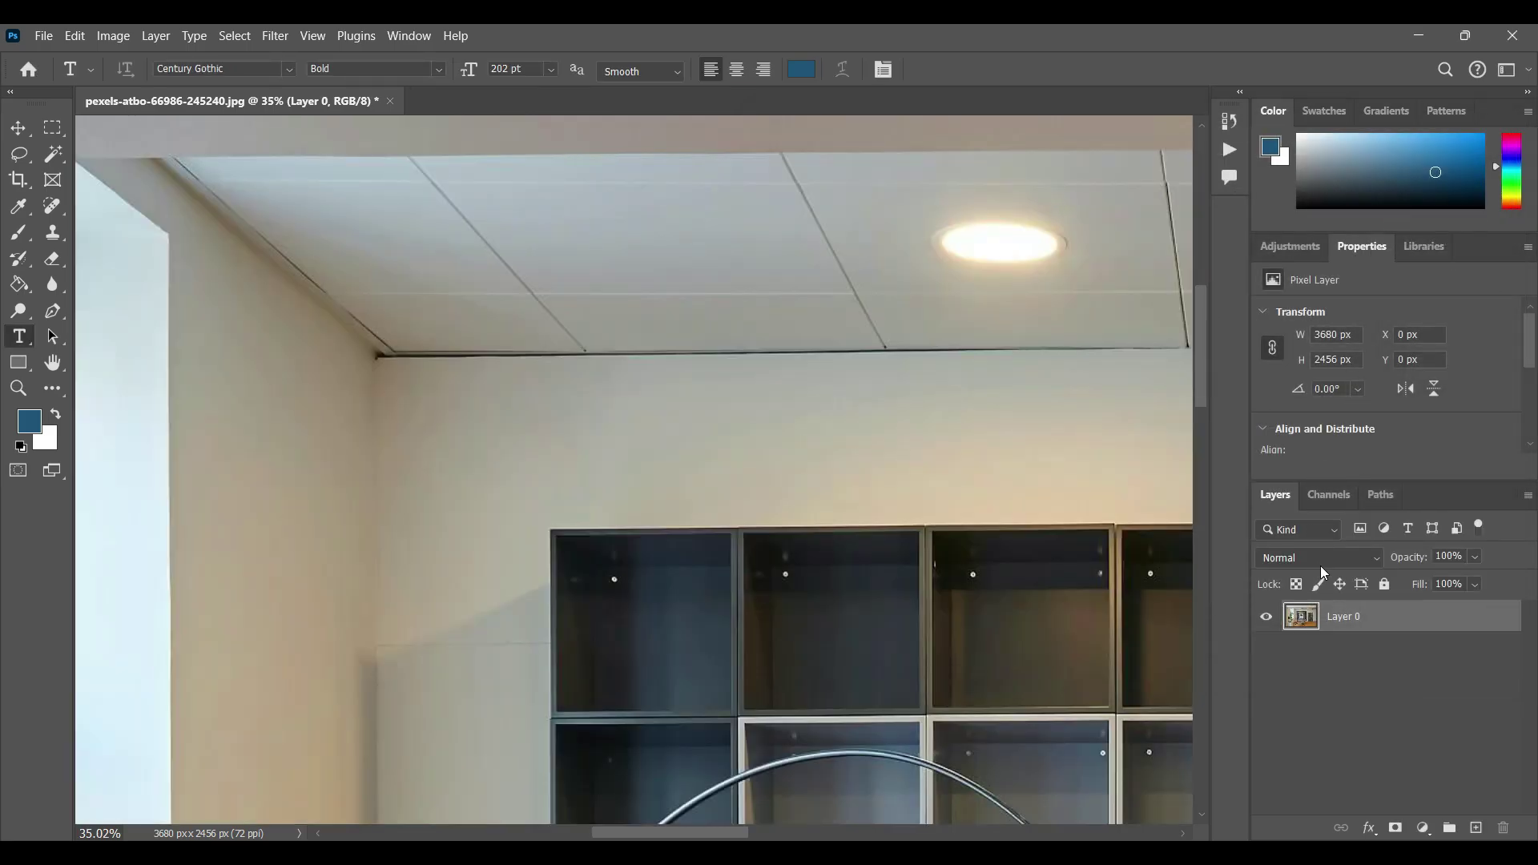
double_click(1396, 633)
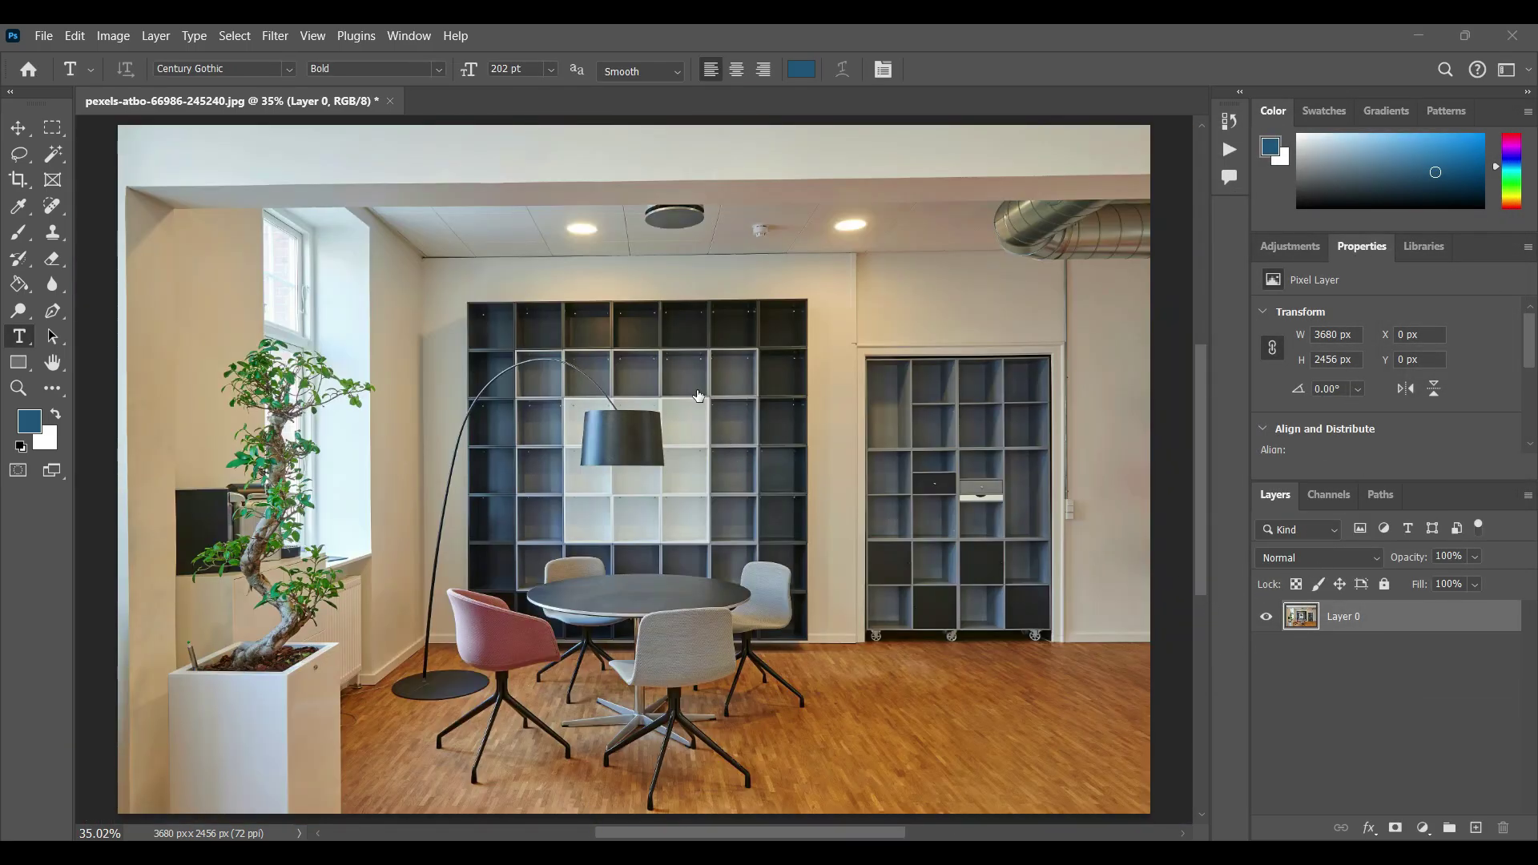
left_click(797, 411)
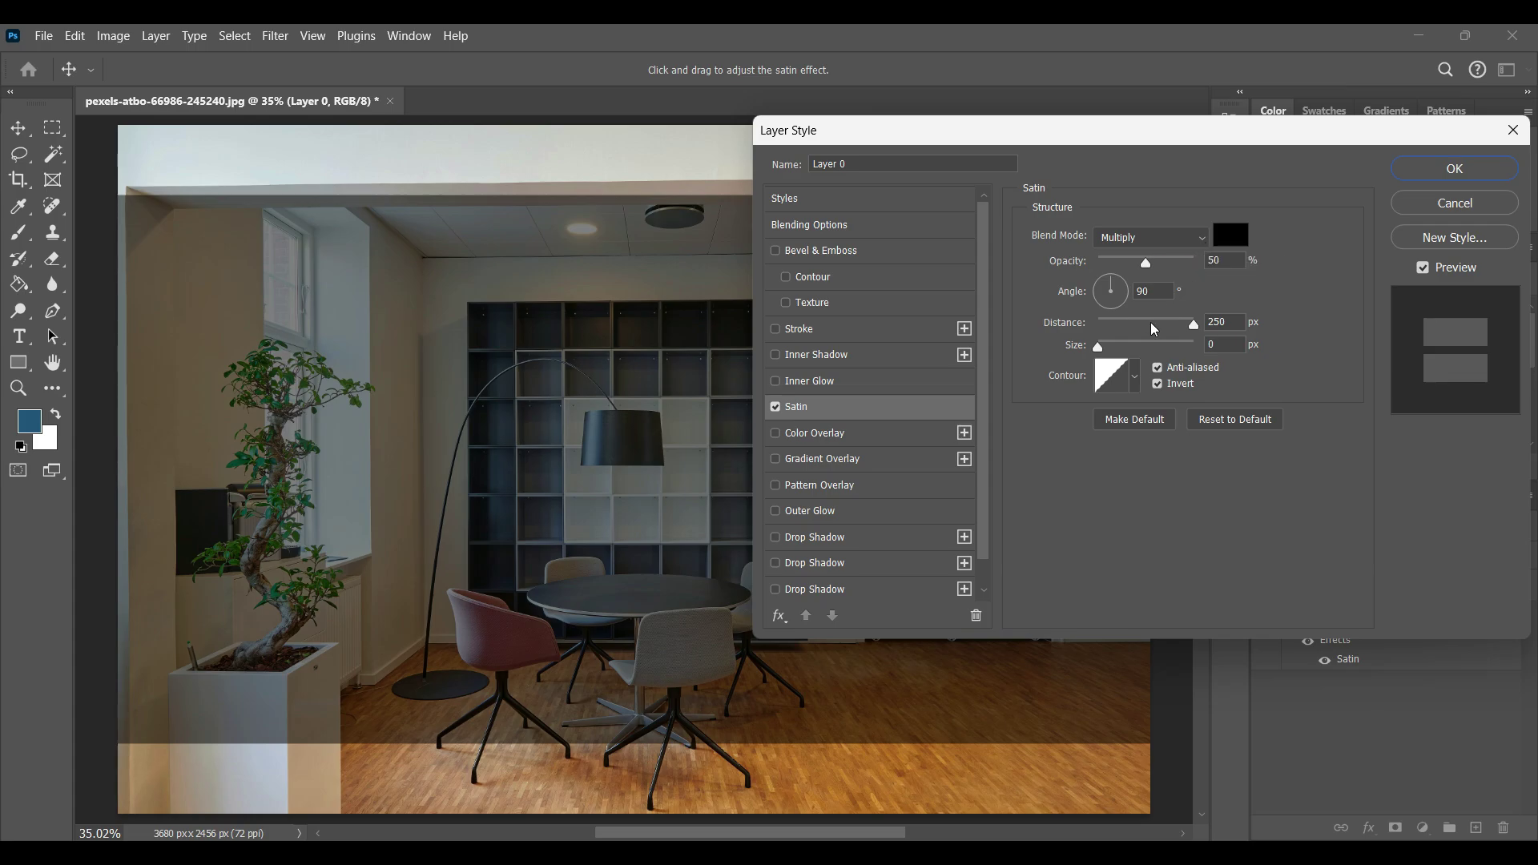
Try a 250 px bright red satin on the photo, then reset and turn it off
left_click_drag(1099, 348, 1181, 347)
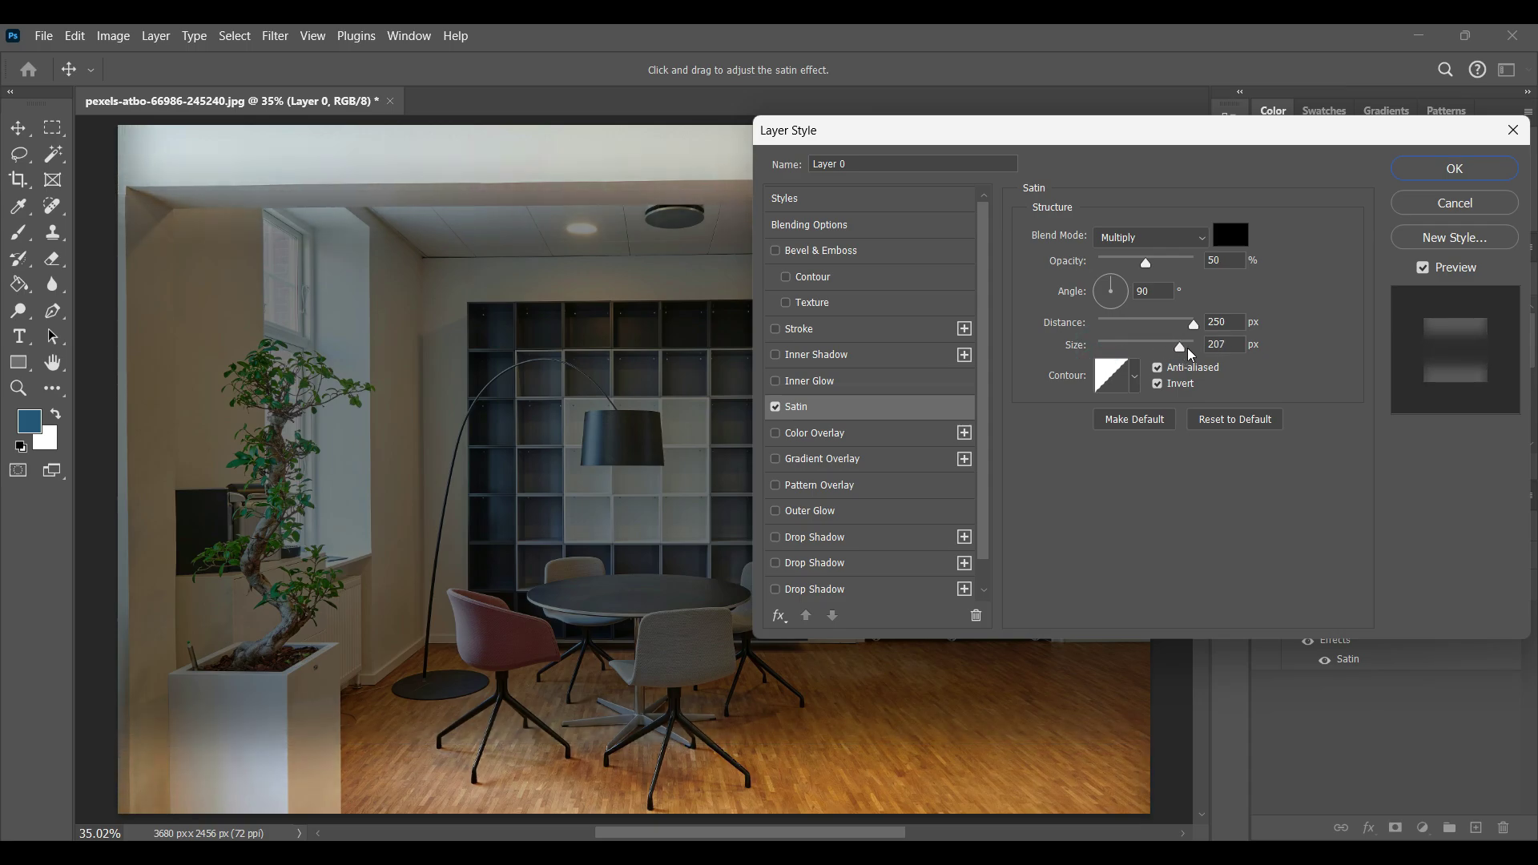
mouse_move(1191, 355)
left_mouse_down()
mouse_move(1095, 353)
mouse_move(1248, 331)
mouse_move(1201, 345)
left_mouse_up()
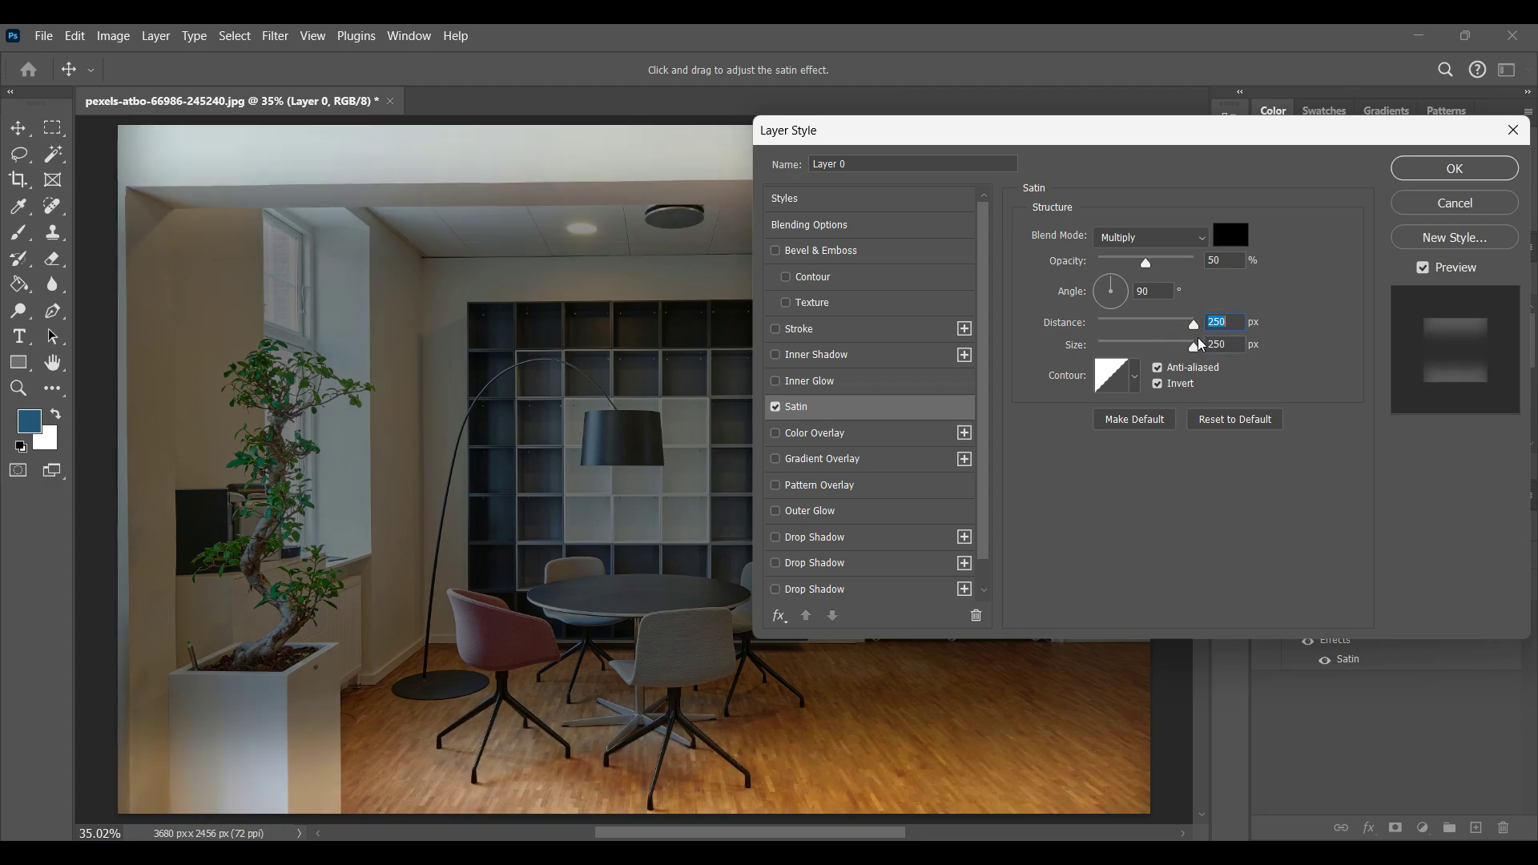
left_click(1199, 353)
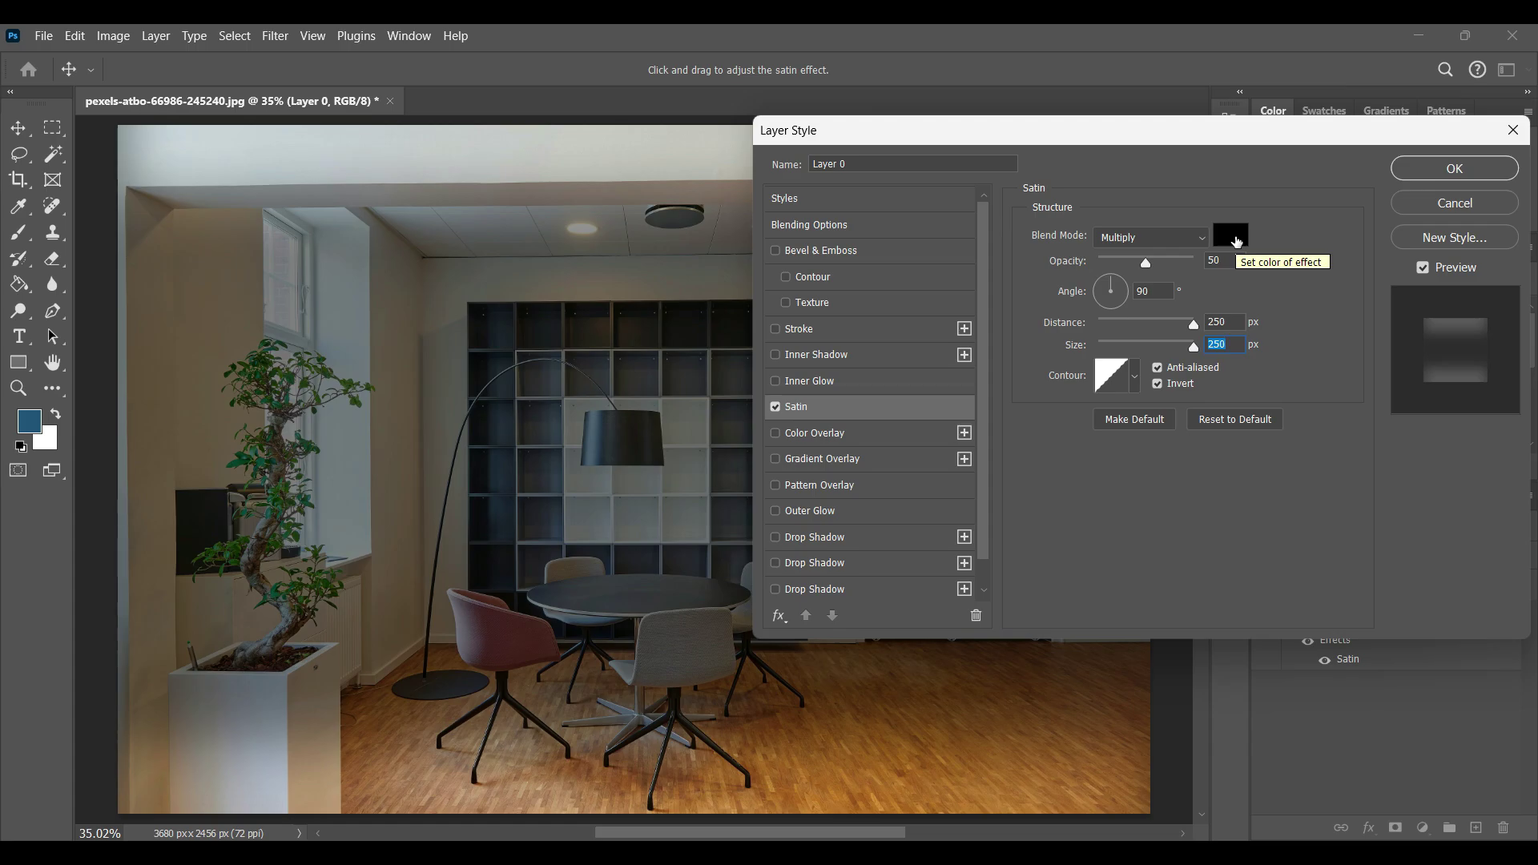
left_click(1236, 237)
mouse_move(902, 287)
left_mouse_down()
mouse_move(879, 265)
mouse_move(882, 321)
mouse_move(888, 243)
left_mouse_up()
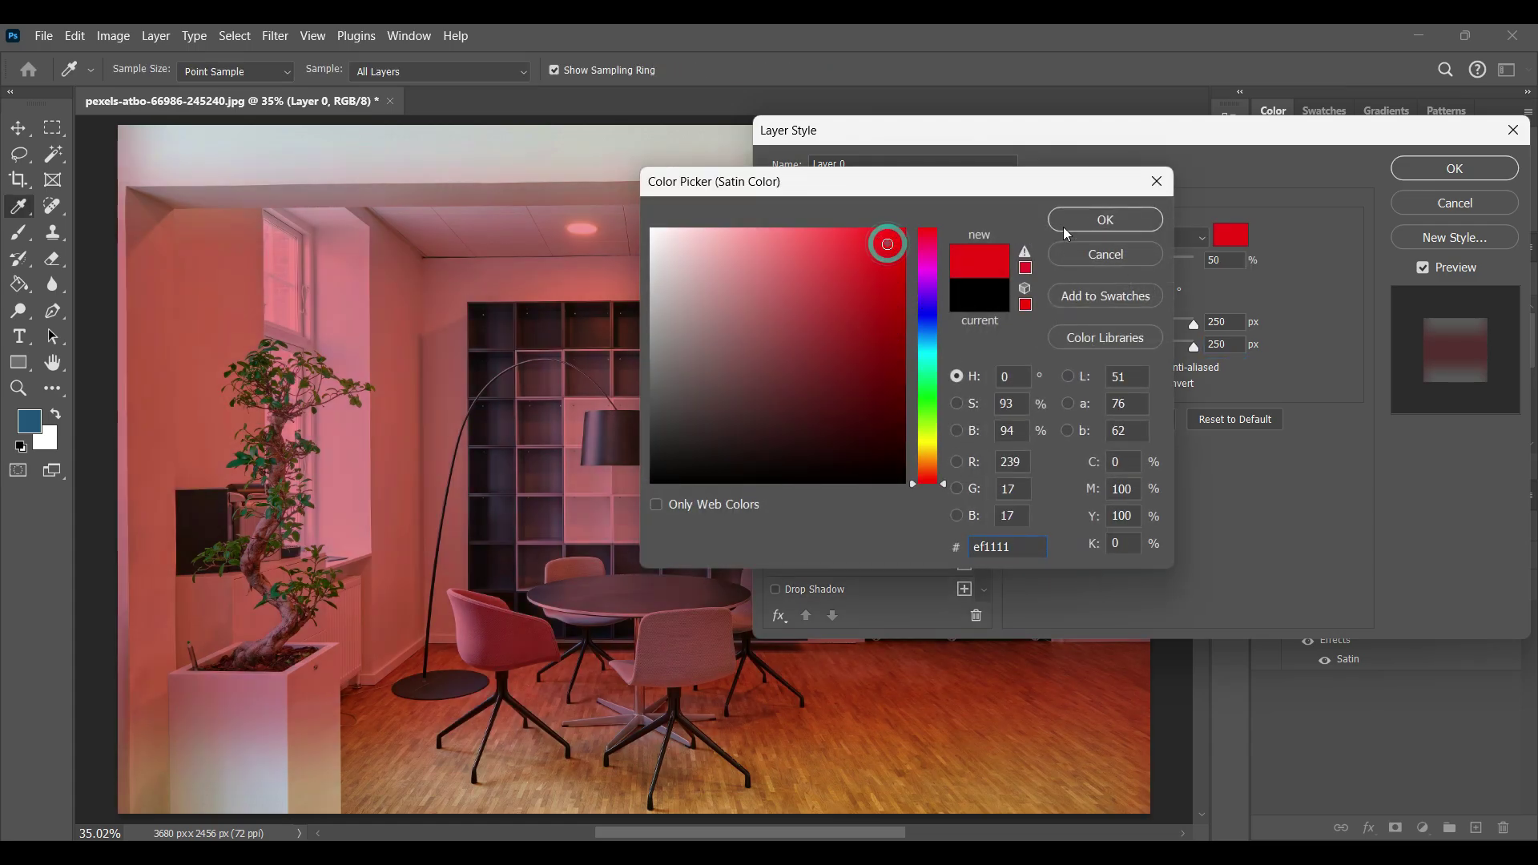
left_click(1110, 221)
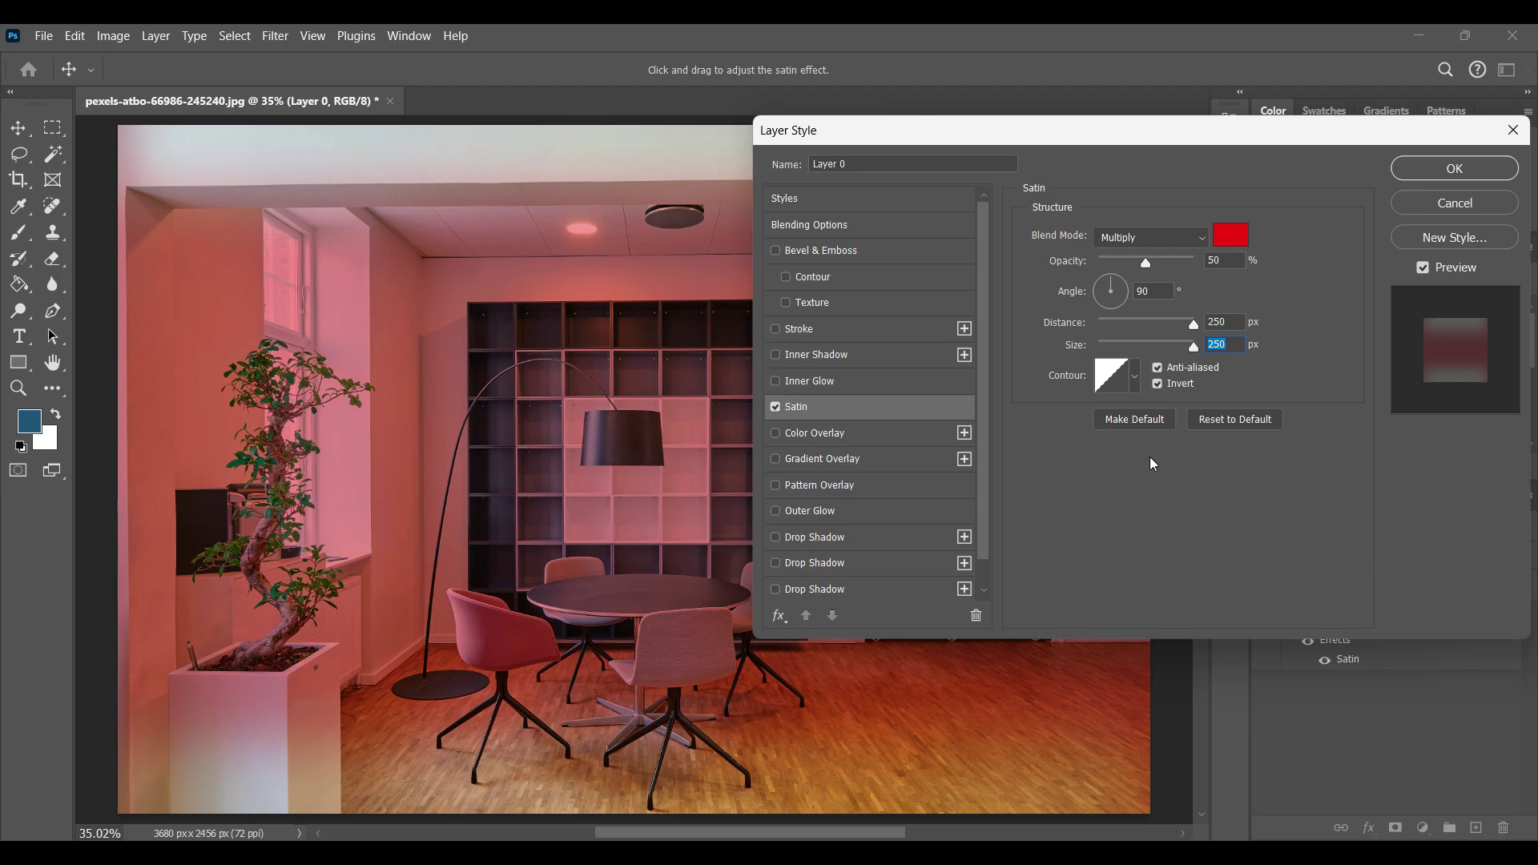
left_click(1157, 368)
left_click(1221, 417)
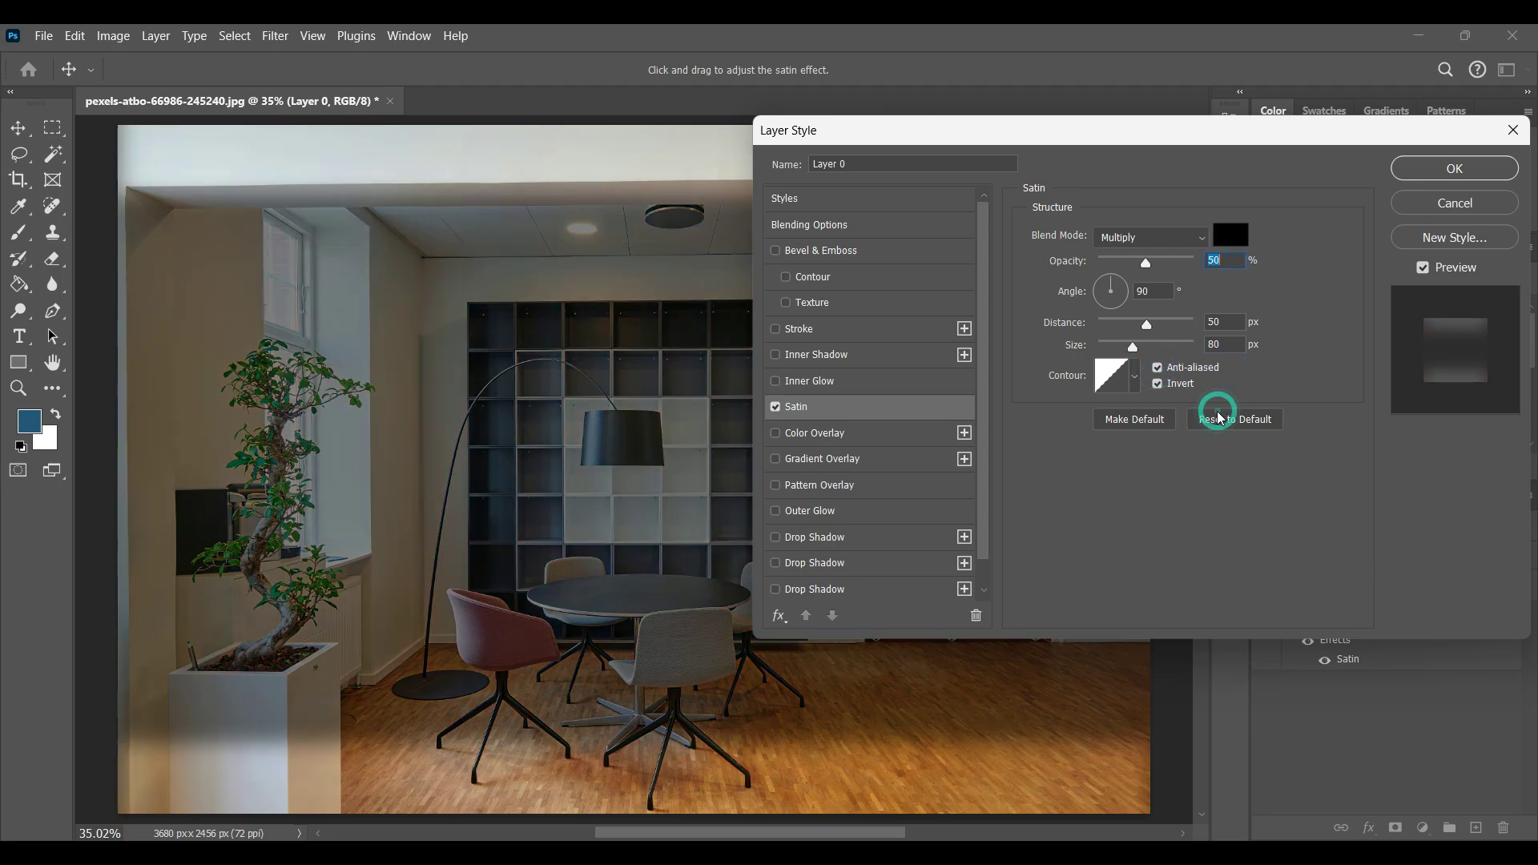
left_click(776, 405)
Apply a colour overlay at 80% opacity to the photo, then reopen it to compare on and off
left_click(886, 437)
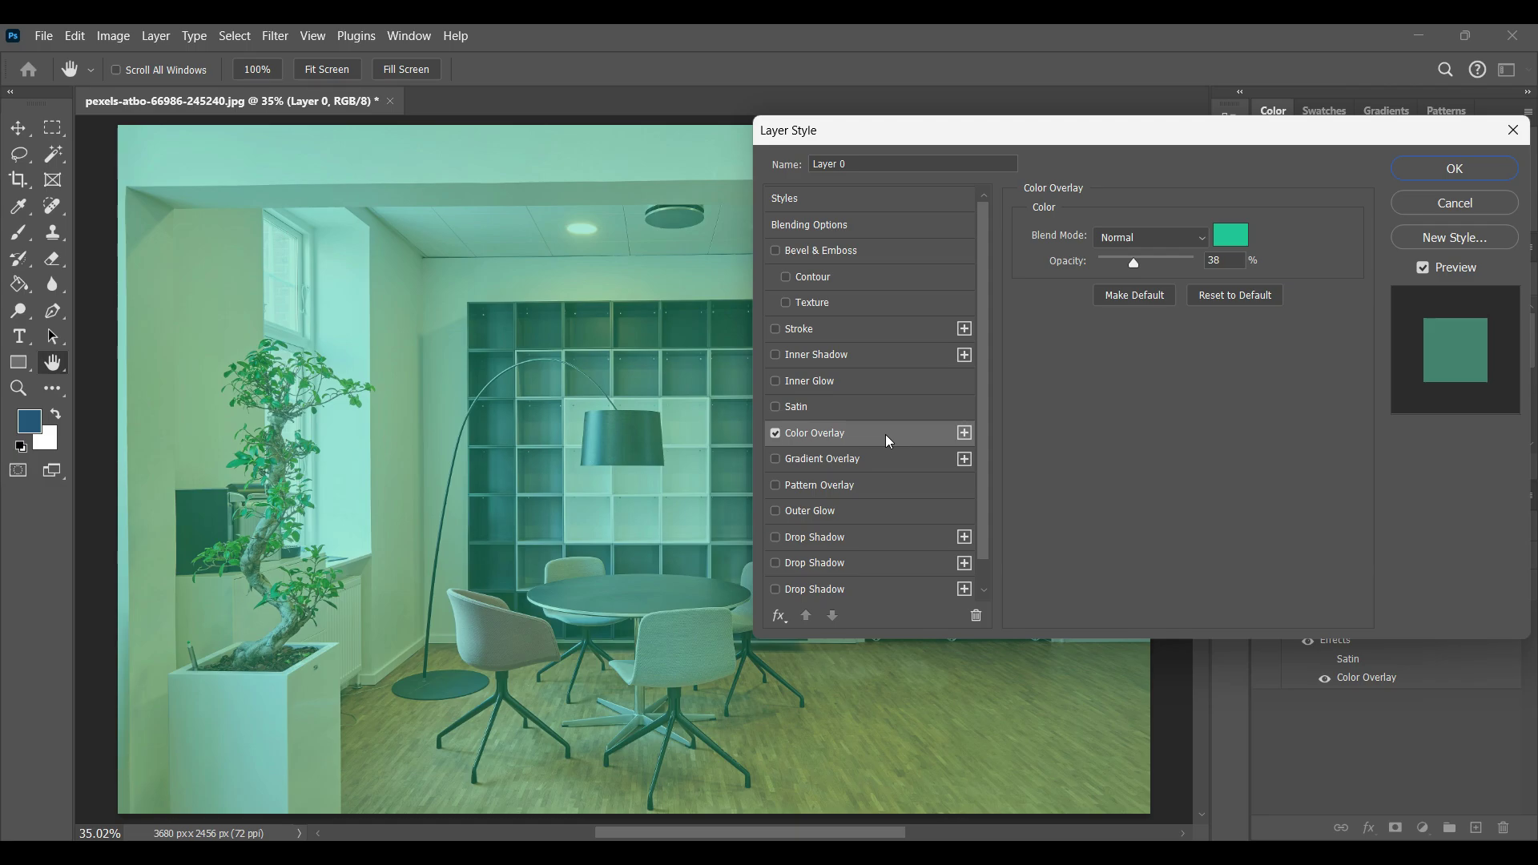
left_click_drag(1135, 263, 1176, 265)
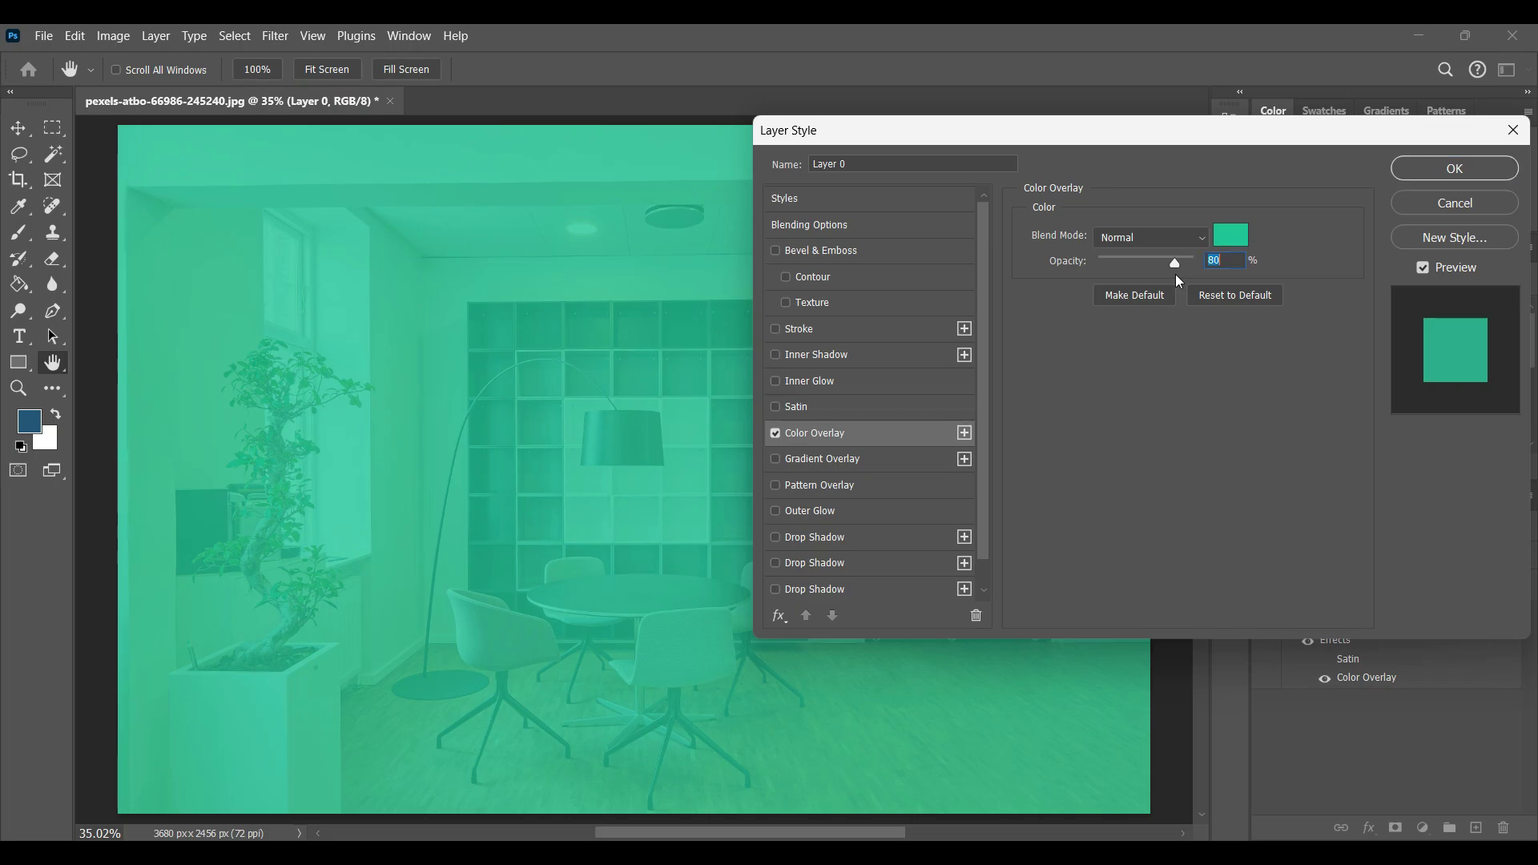
left_click(1428, 170)
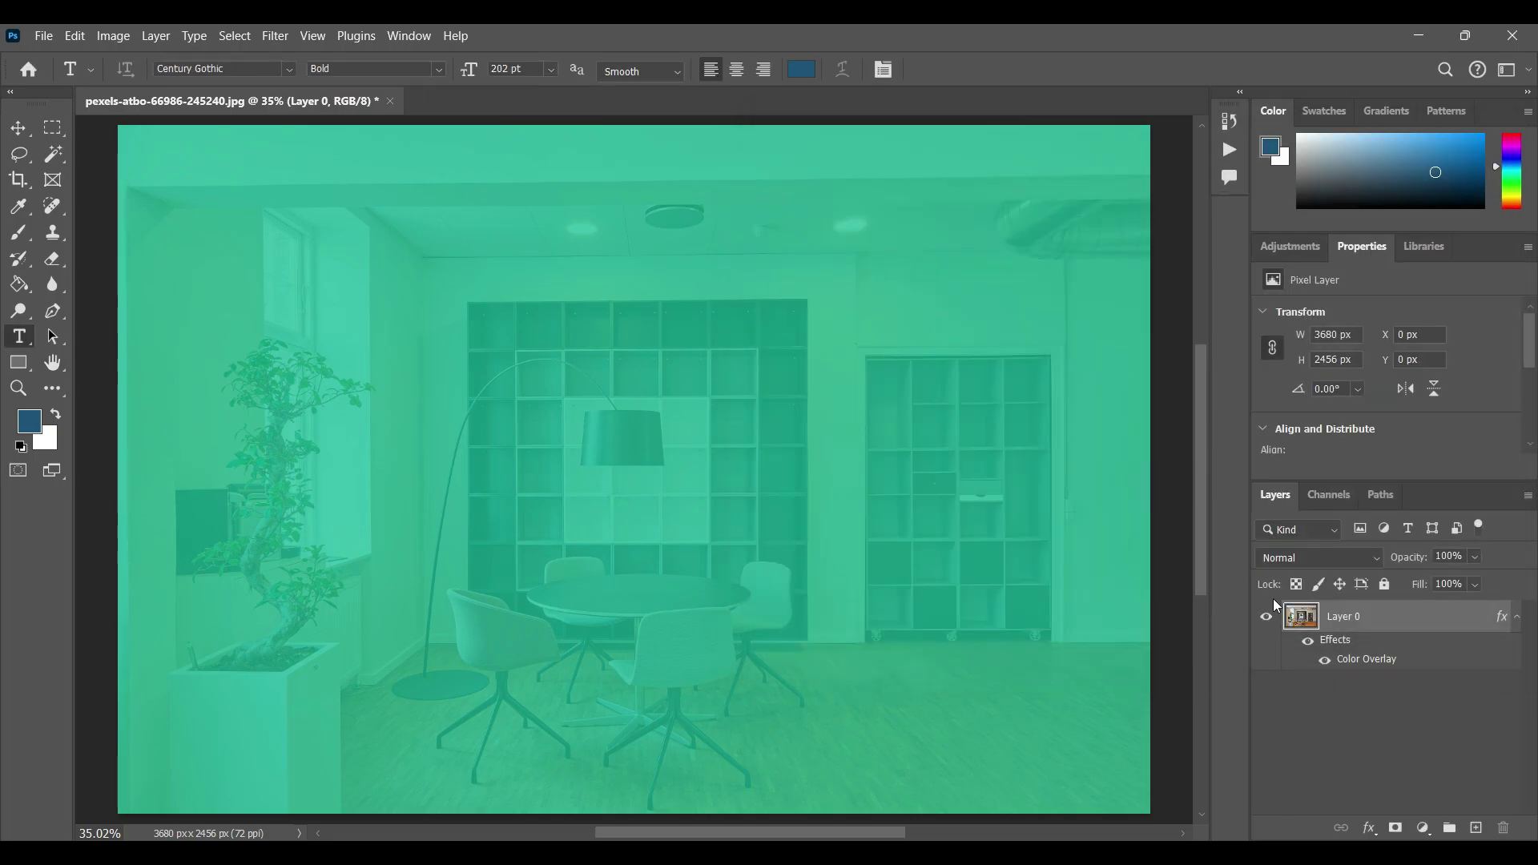
double_click(1364, 619)
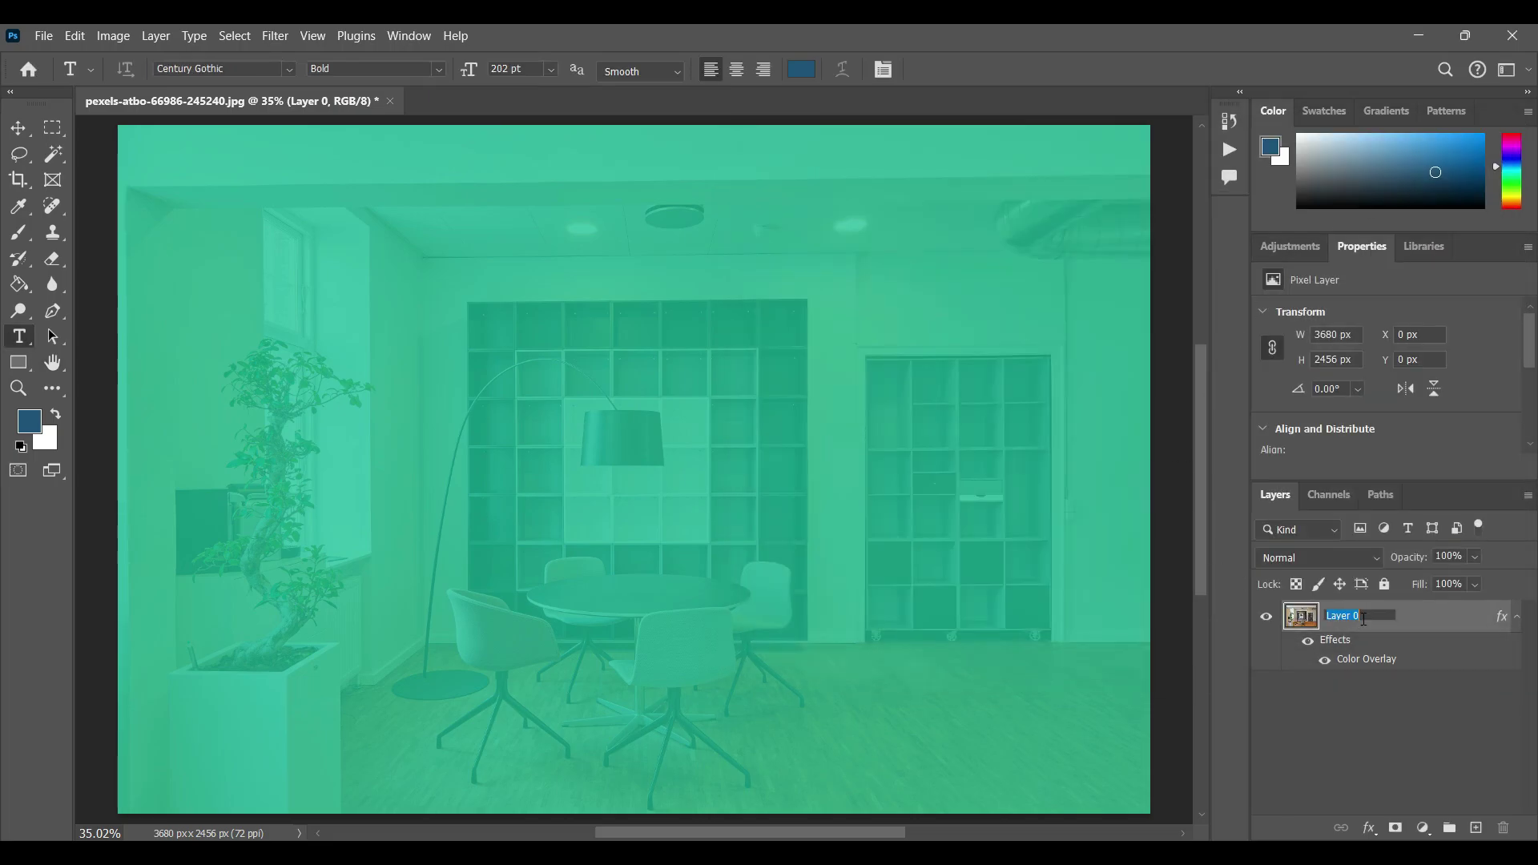
double_click(1438, 613)
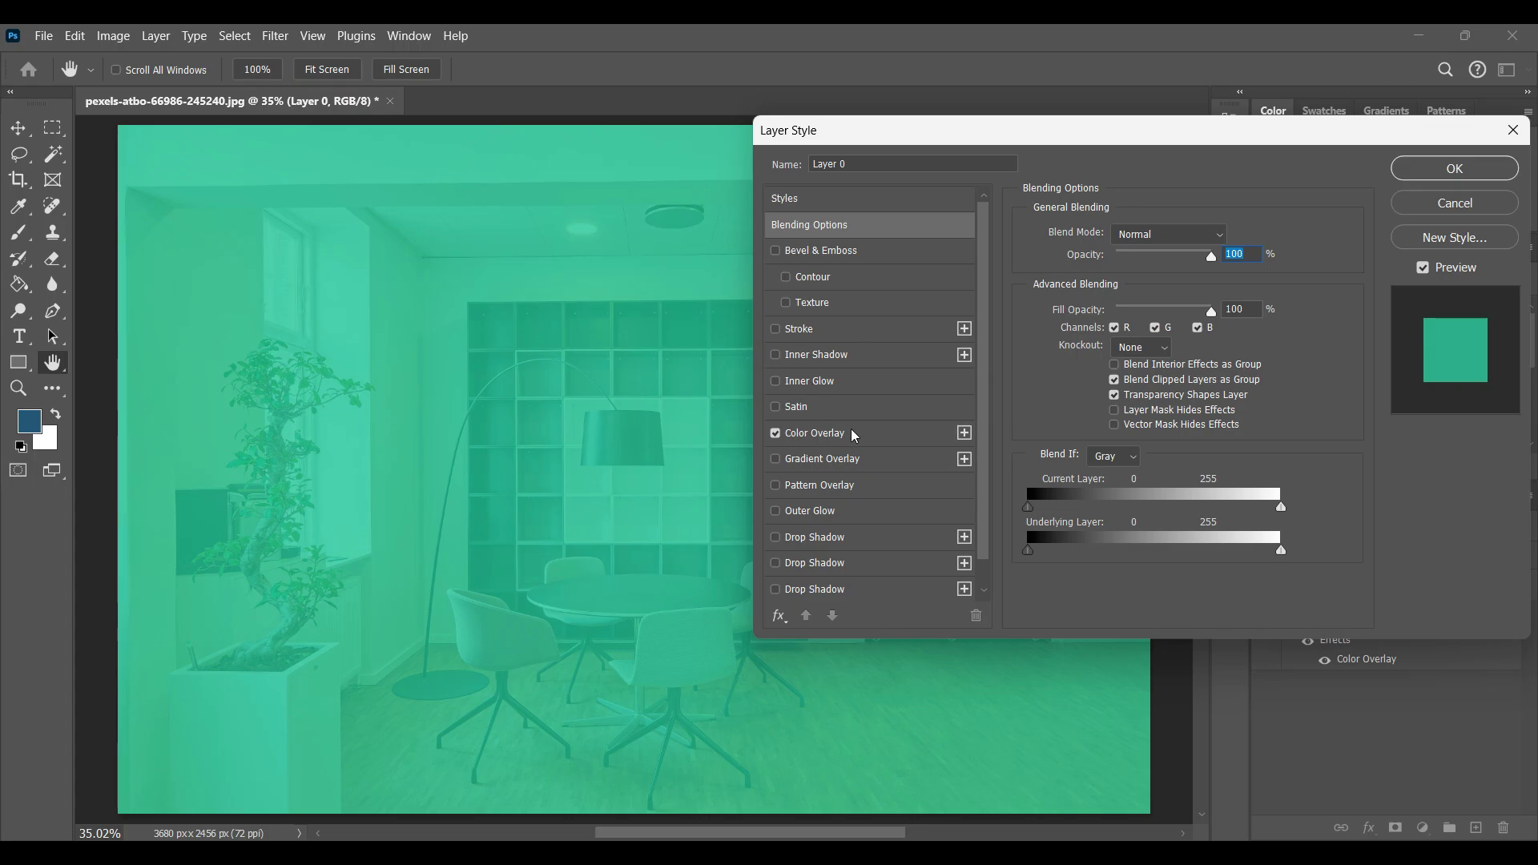
left_click(851, 434)
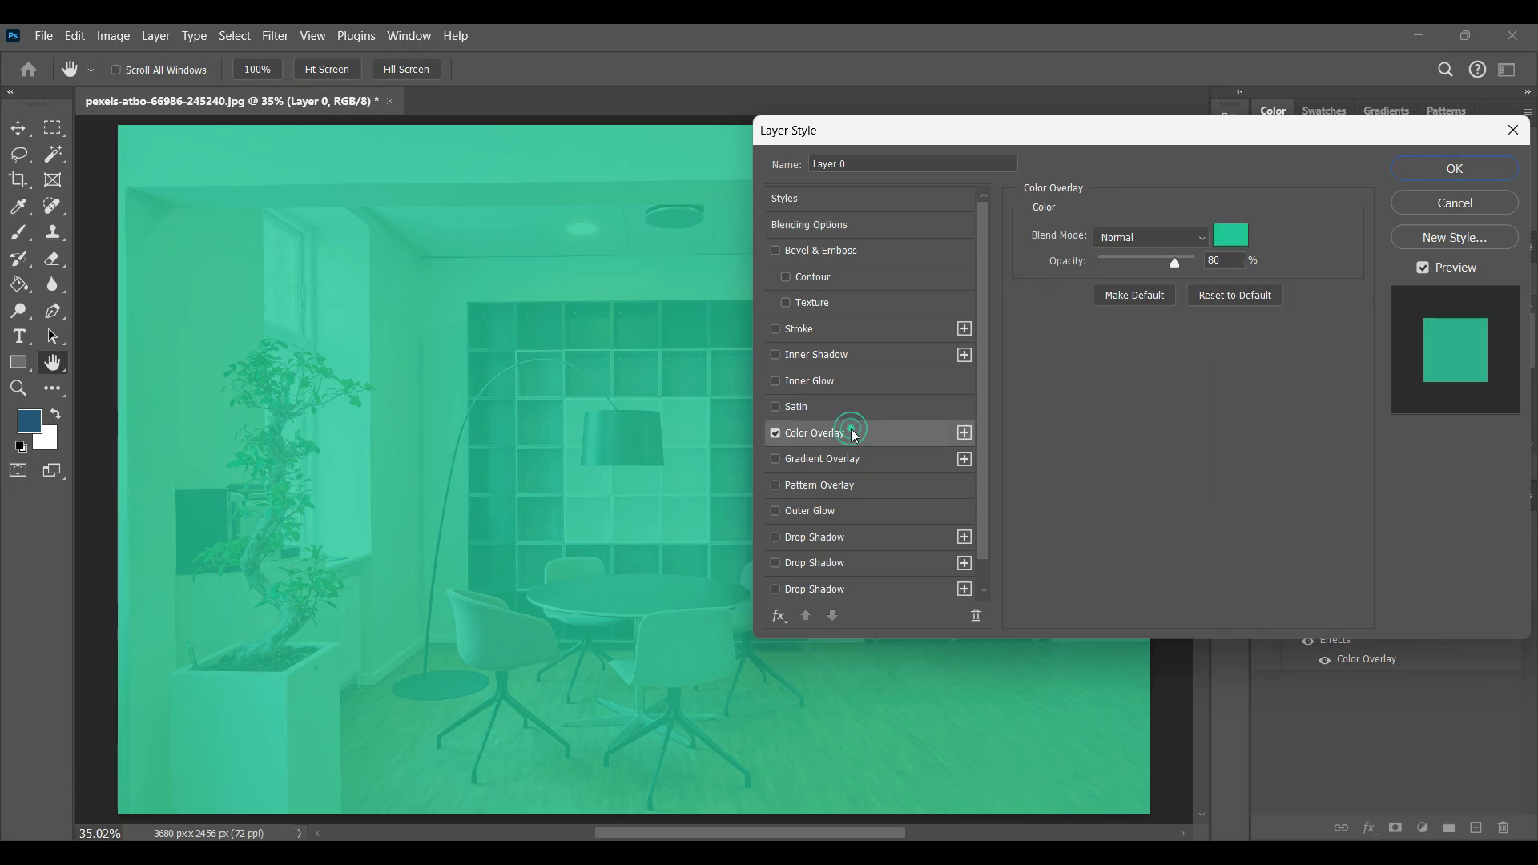
left_click(775, 433)
Change the overlay colour to teal (14b1b3) and apply it
left_click(1234, 236)
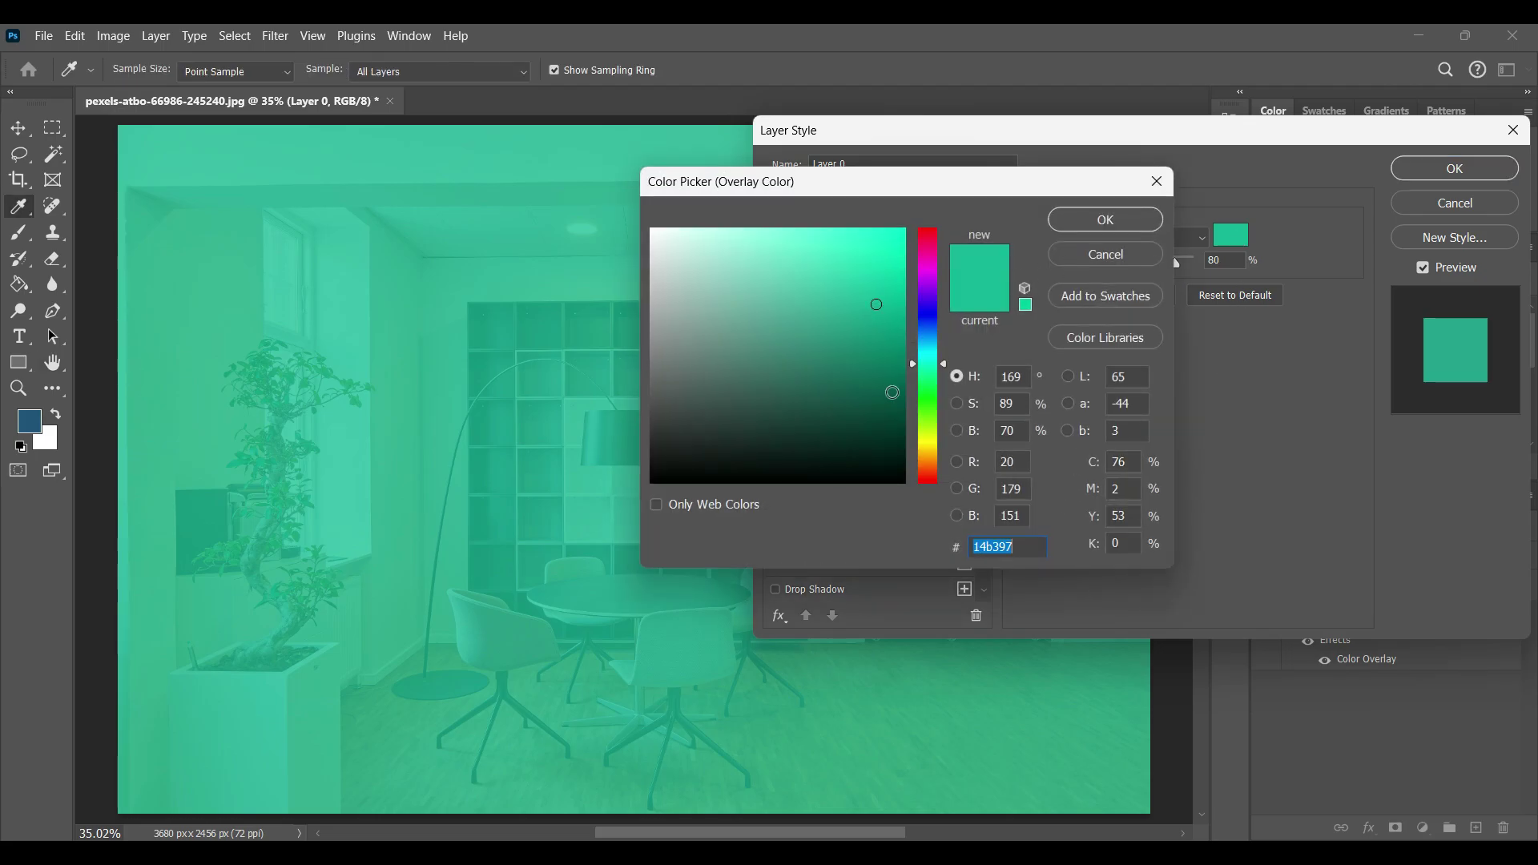
left_click(928, 406)
left_click_drag(929, 287, 934, 382)
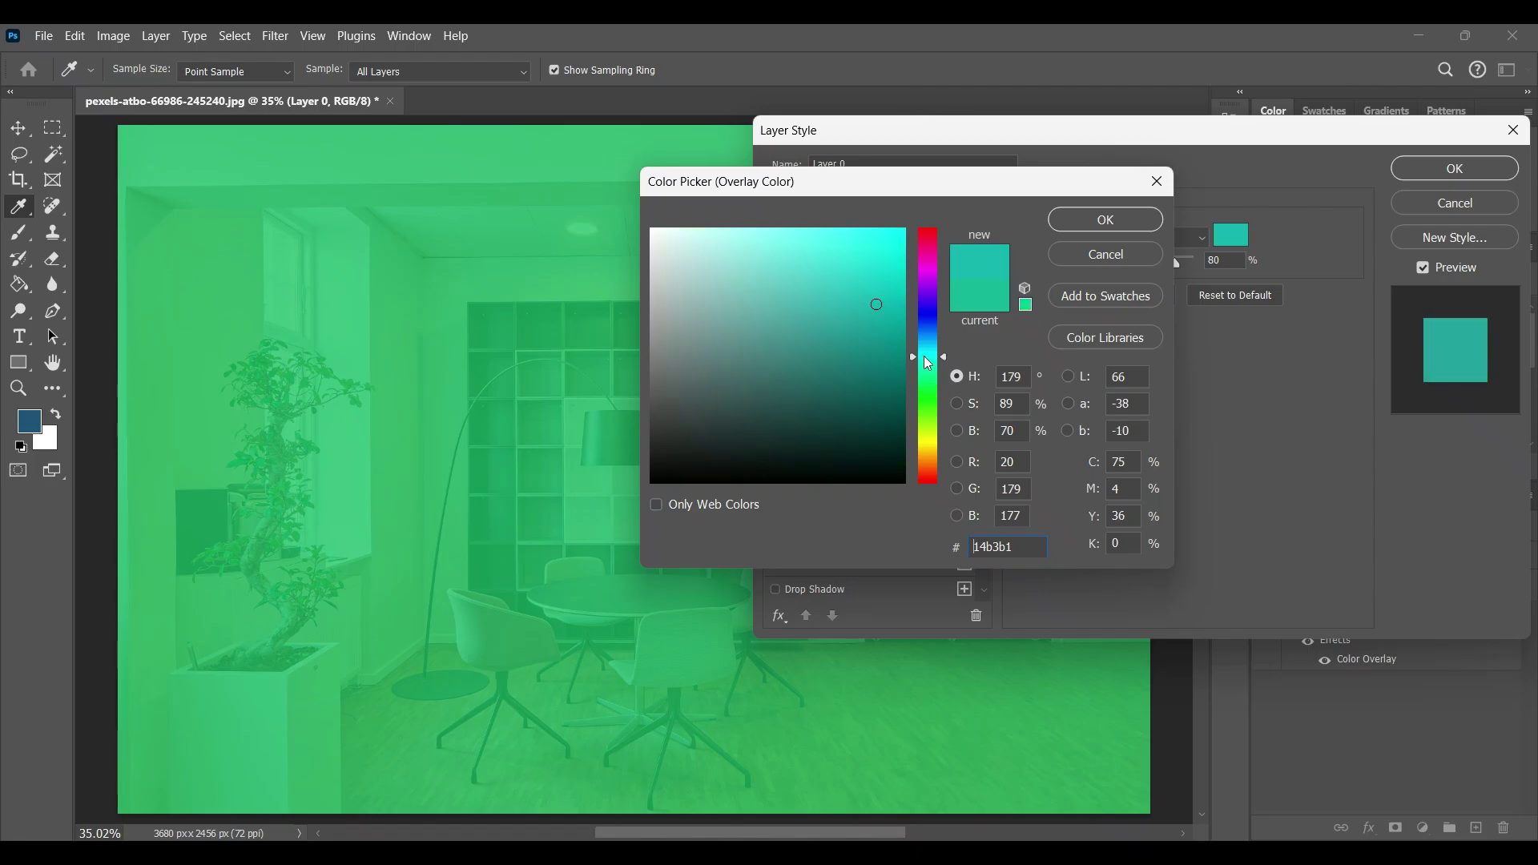
left_click_drag(933, 381, 934, 481)
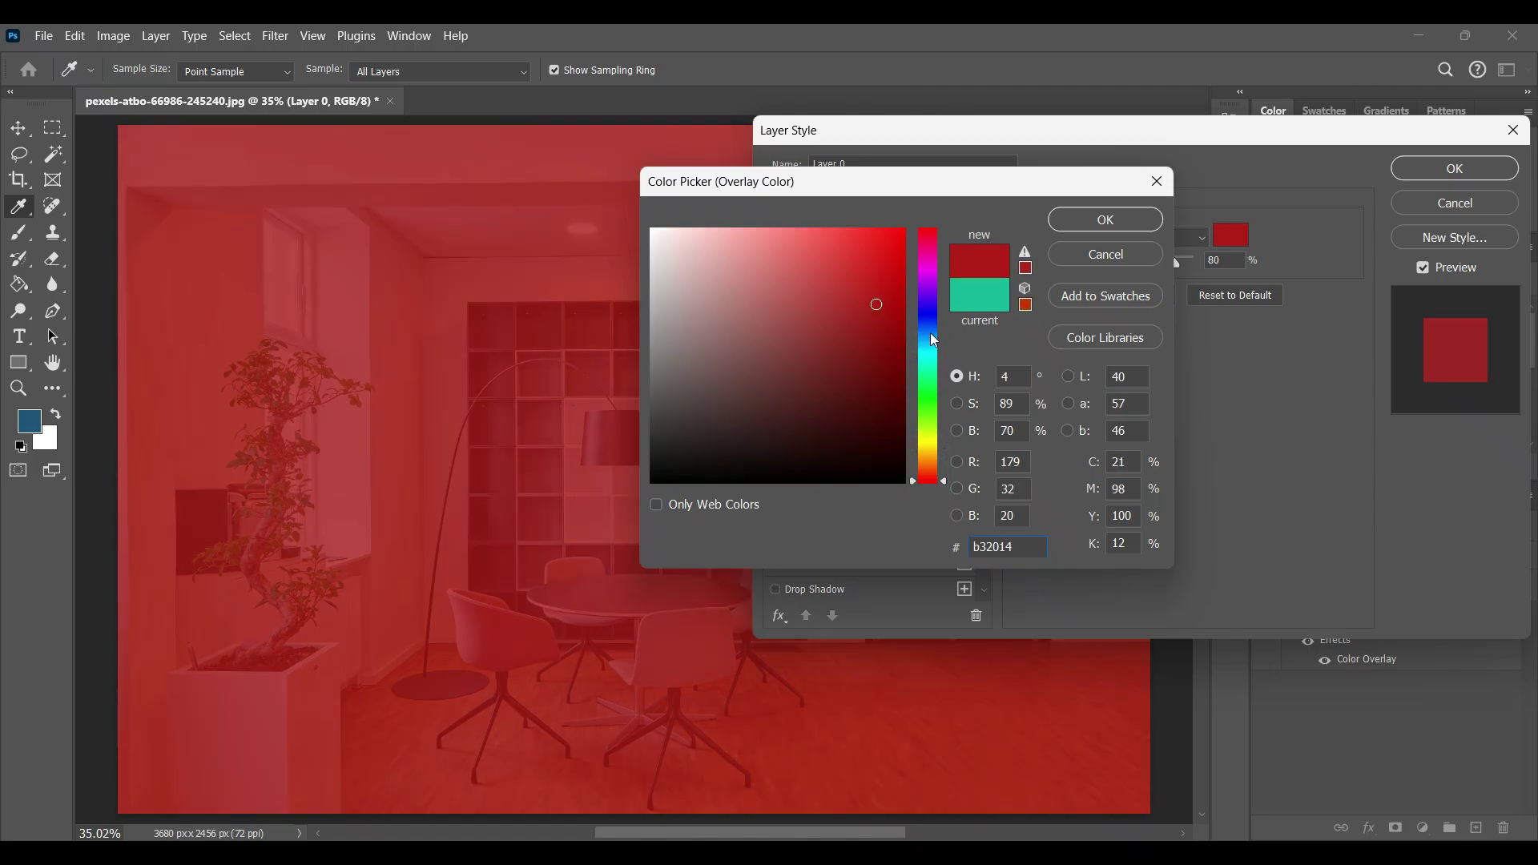
left_click(928, 355)
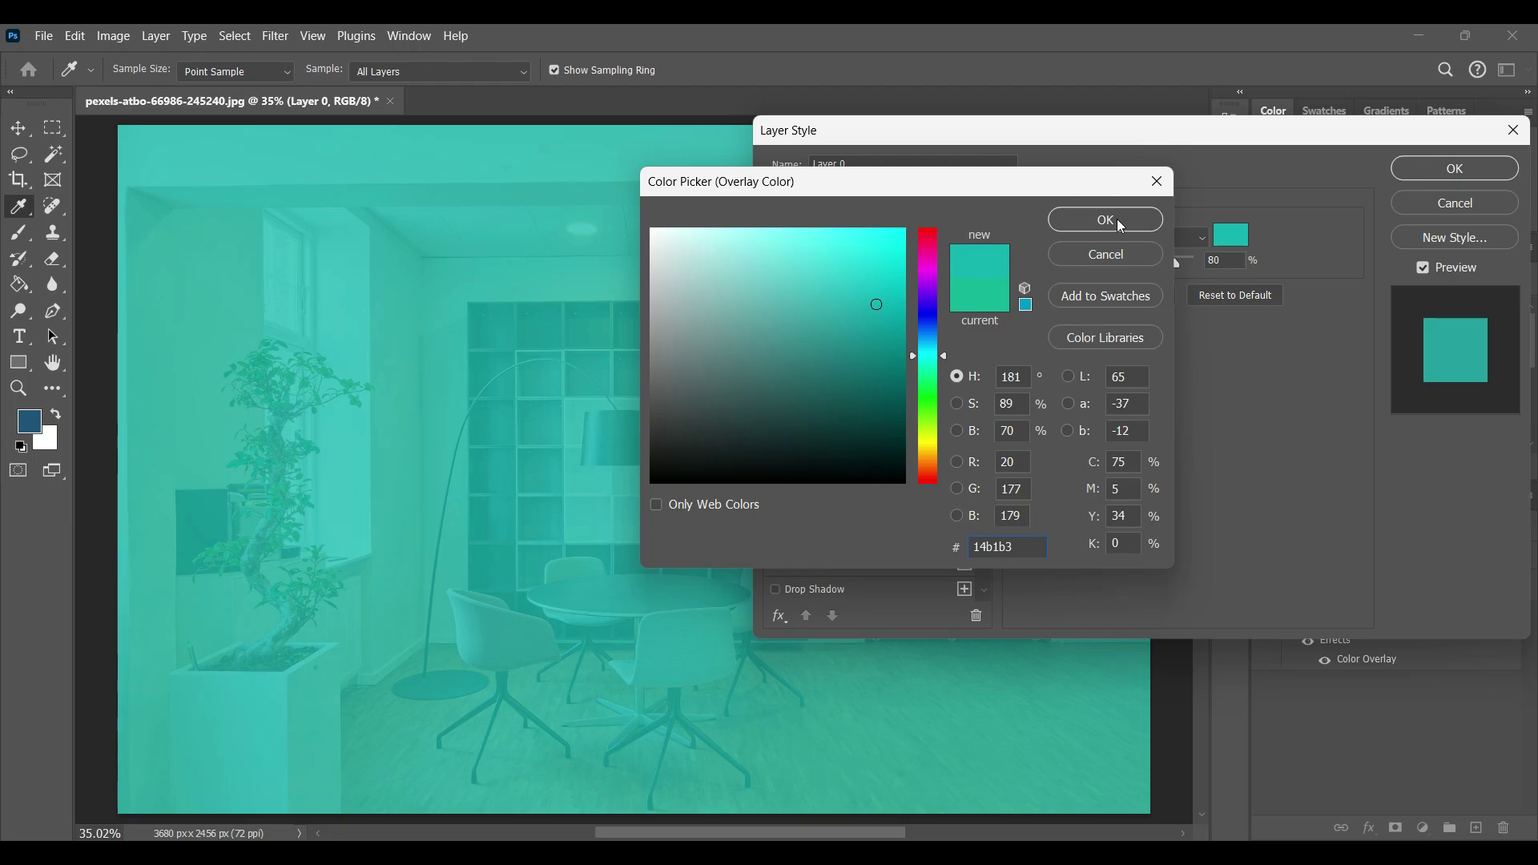
left_click(1120, 225)
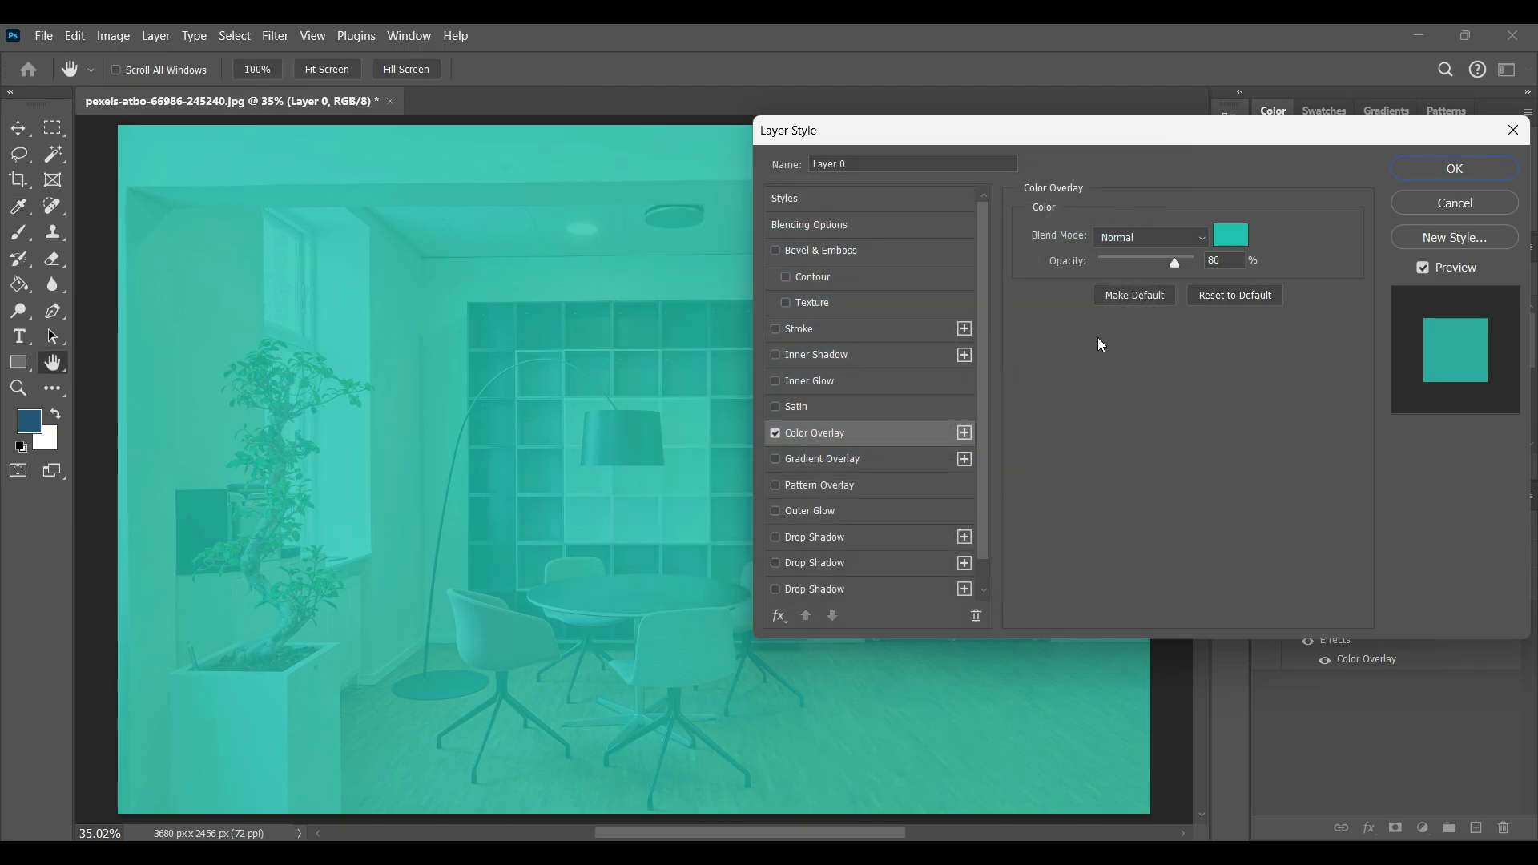
left_click(1457, 183)
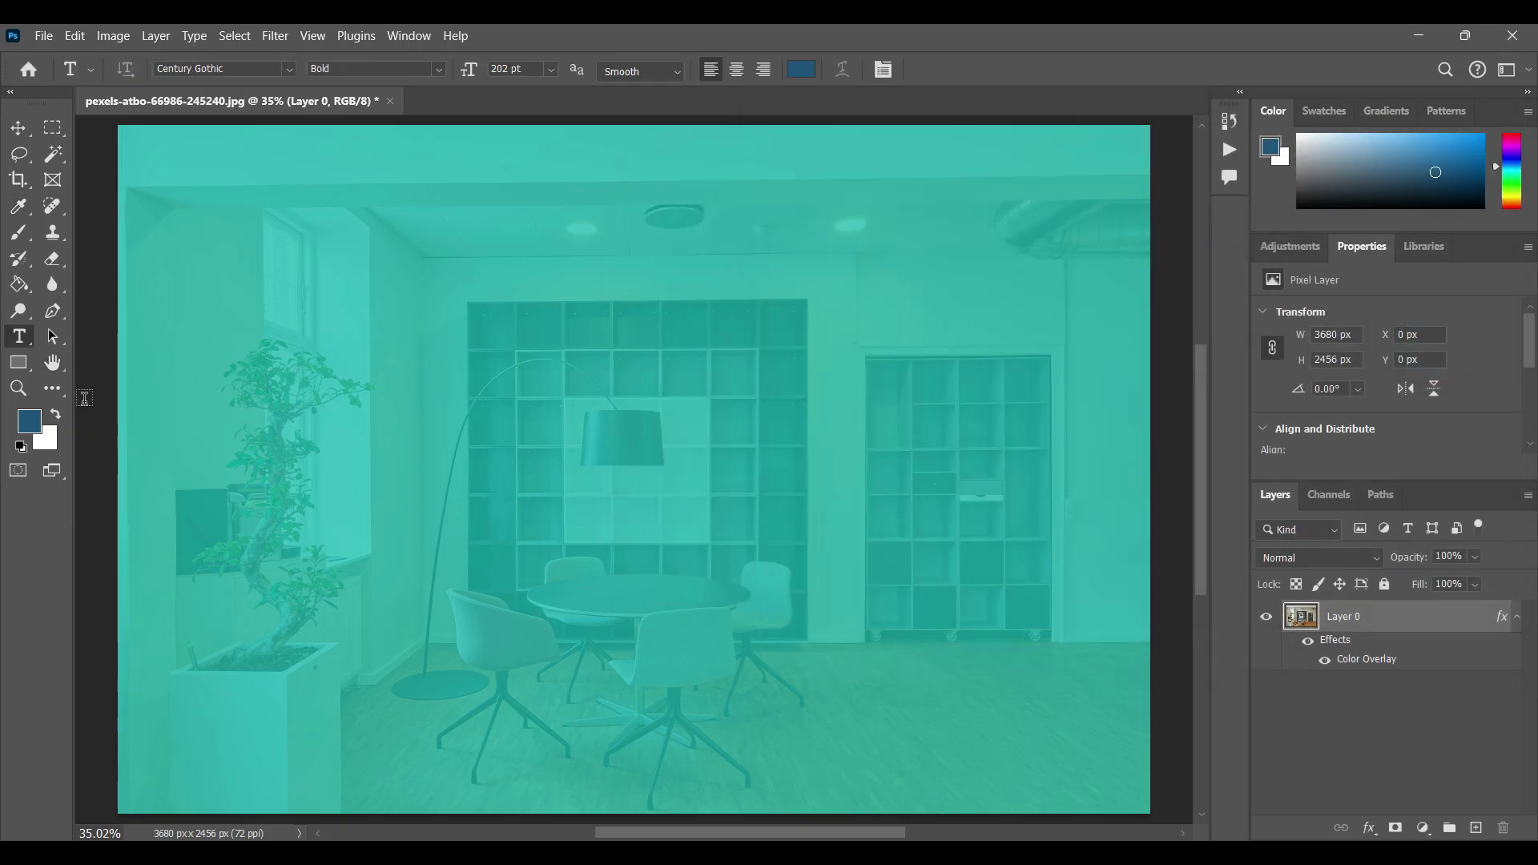
key("t")
left_click(284, 380)
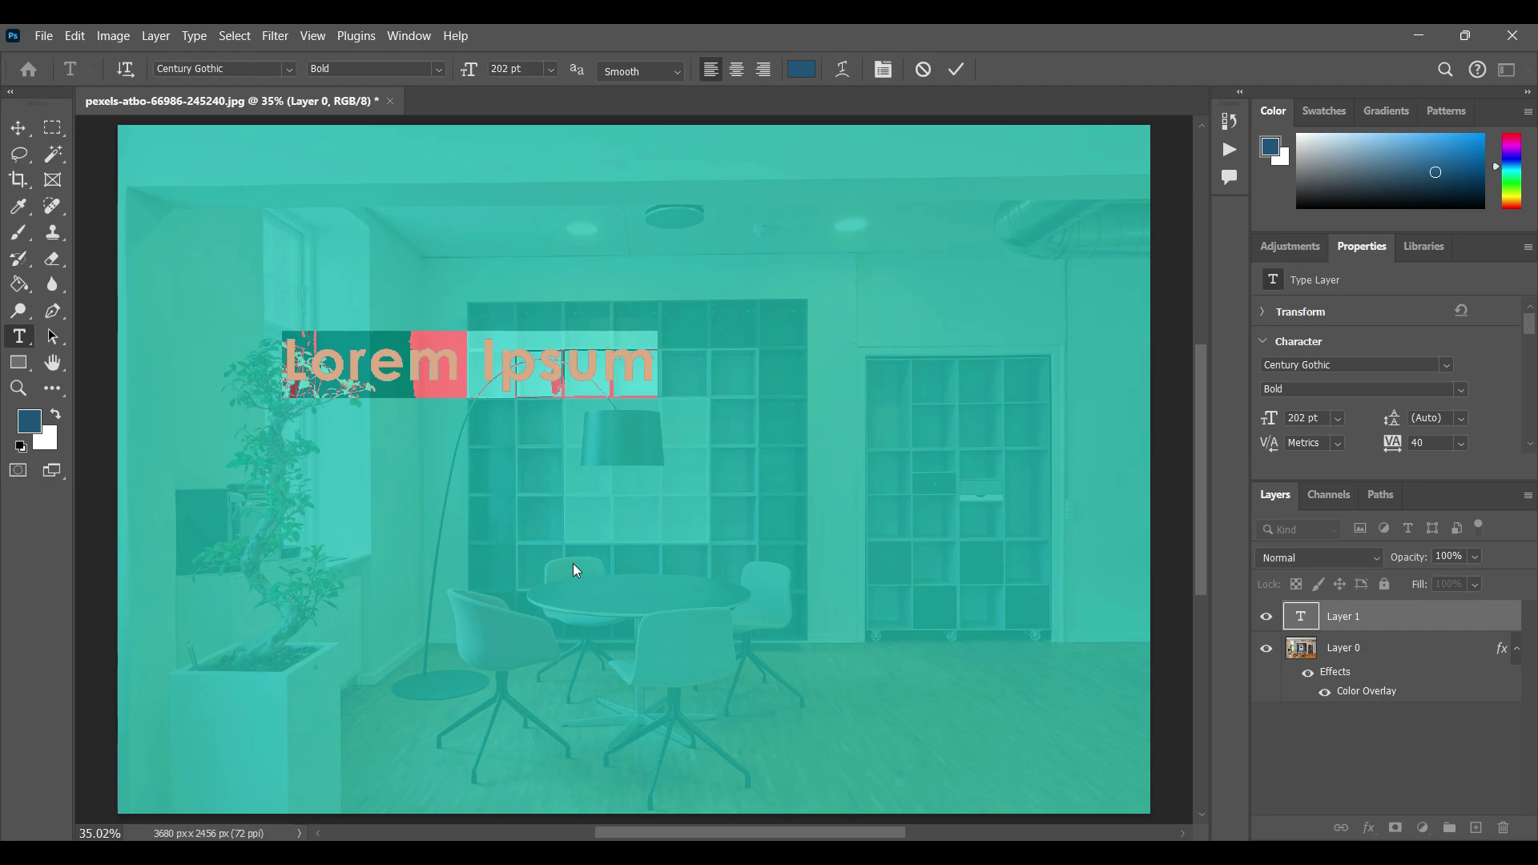
type("Office")
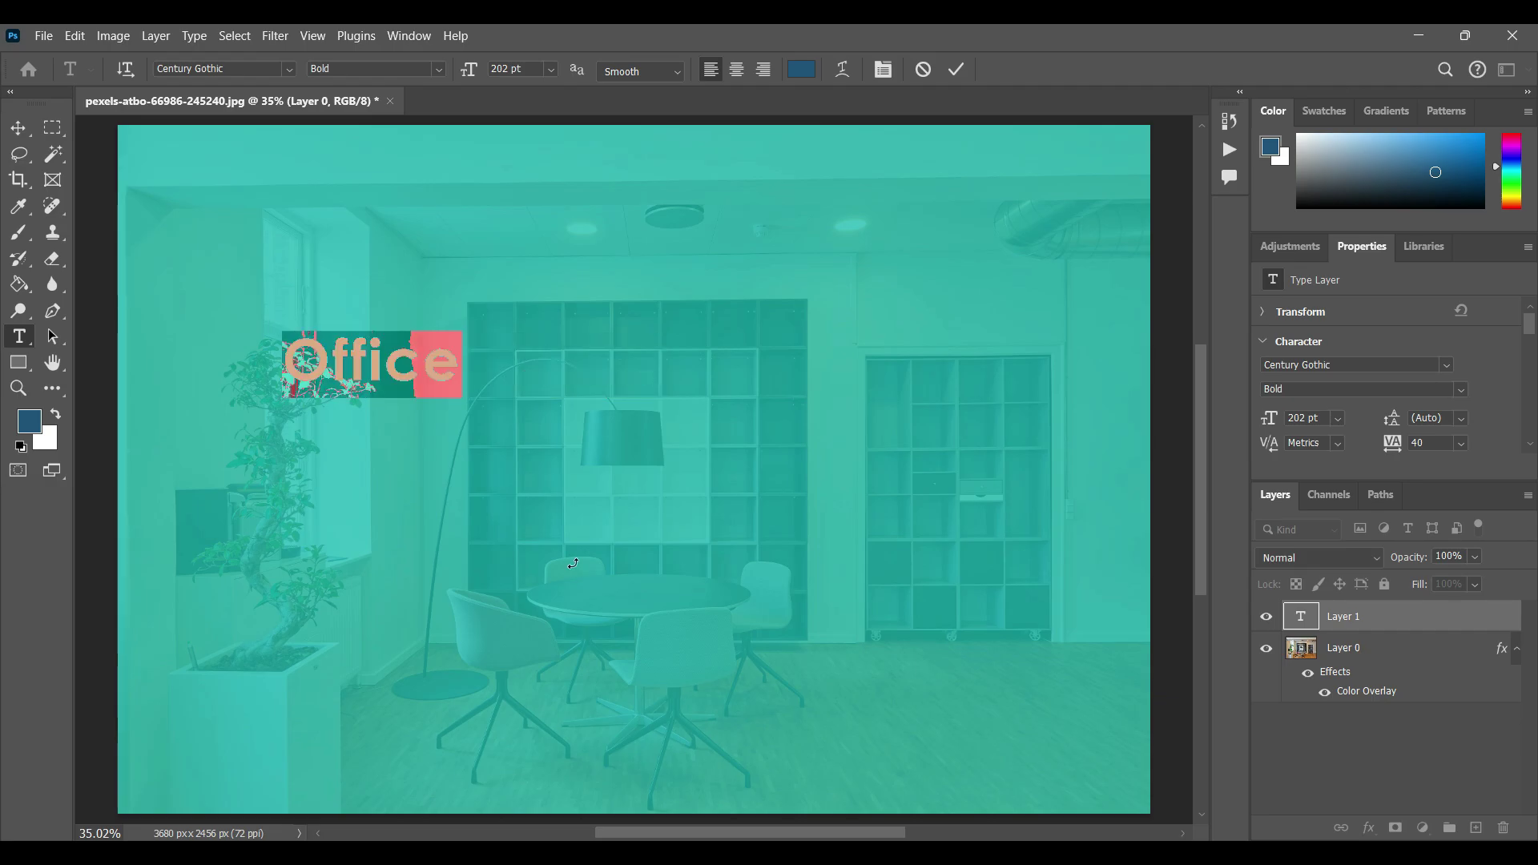
left_click(30, 421)
type("ffffff")
left_click(1105, 219)
double_click(1302, 418)
type("470")
key("Return")
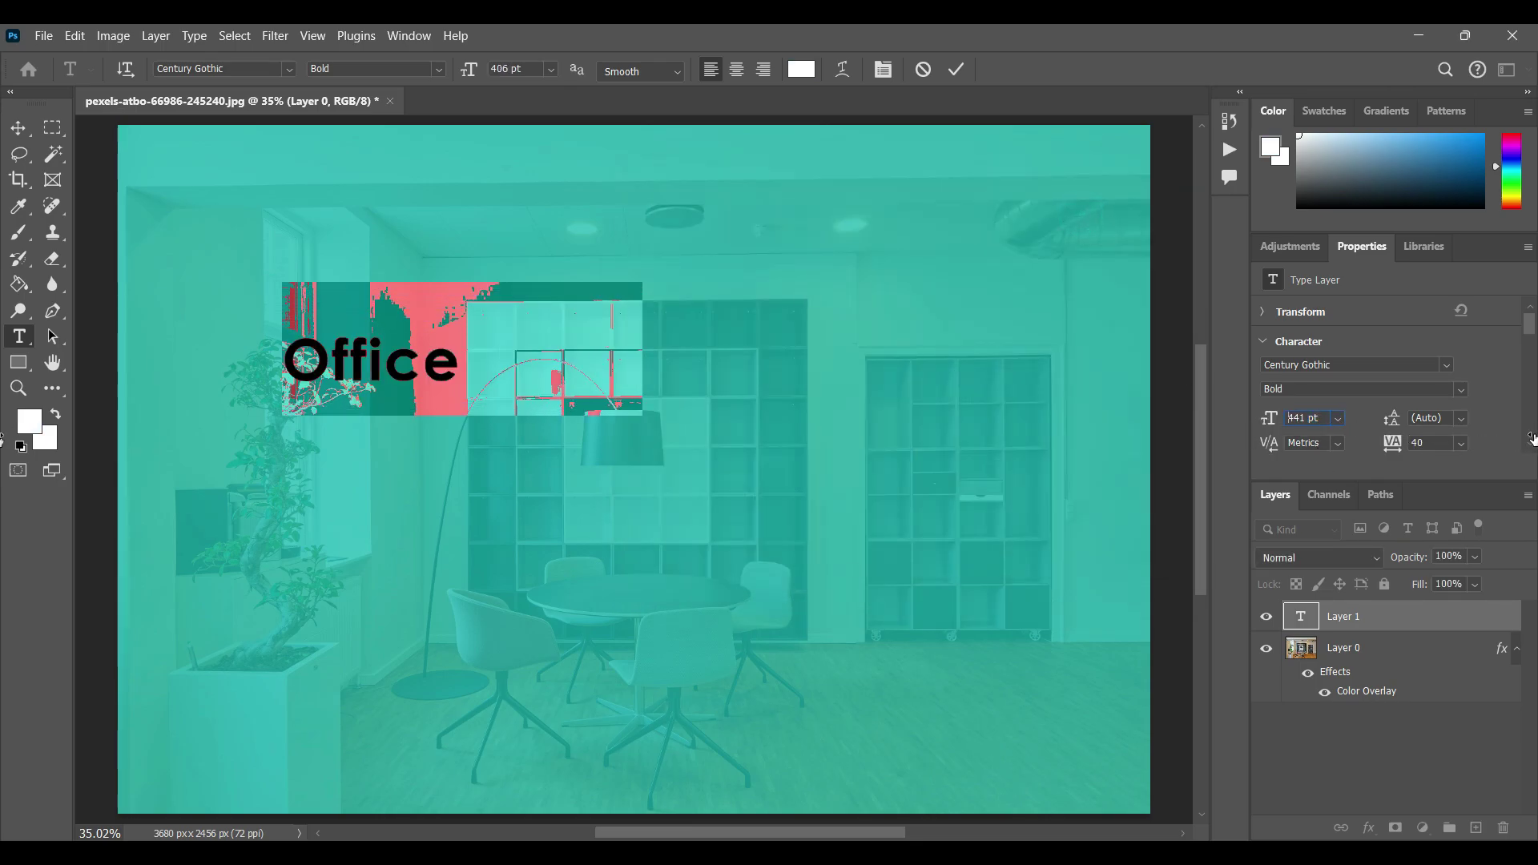
left_click_drag(531, 337, 667, 467)
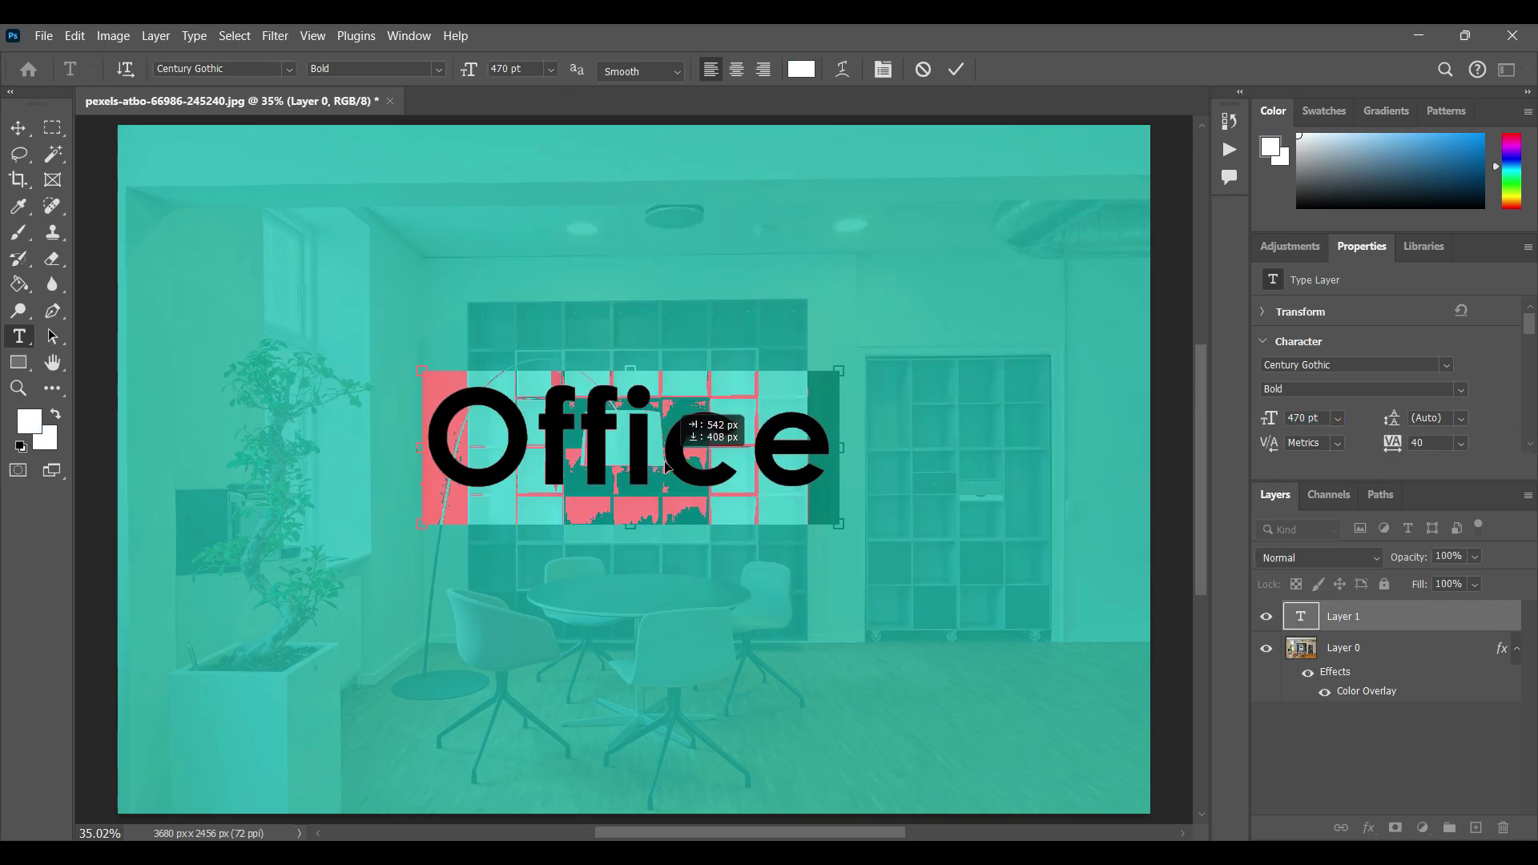
key("ctrl+Return")
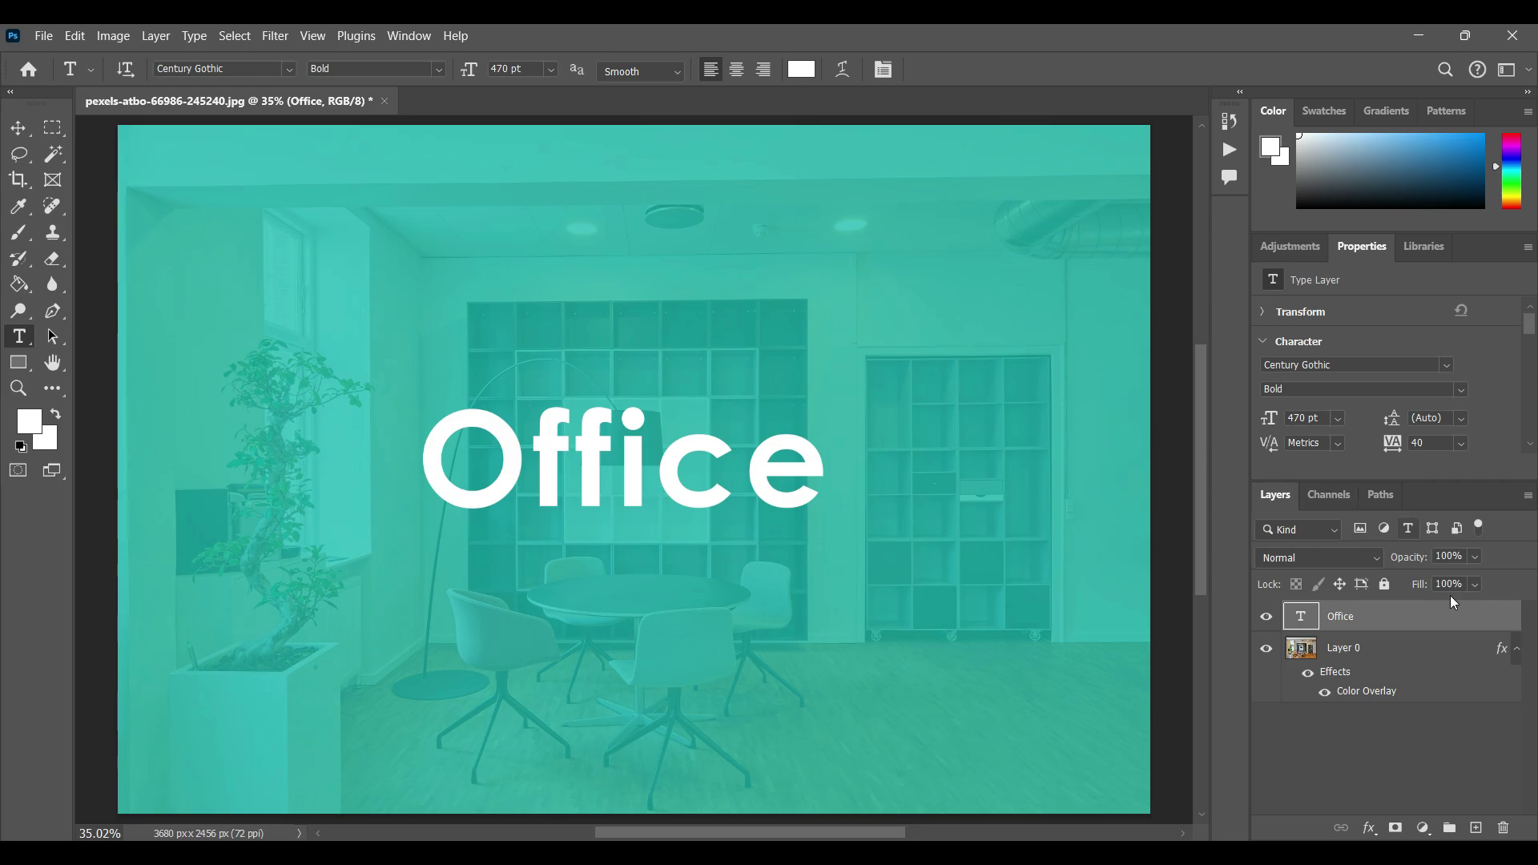
key("Delete")
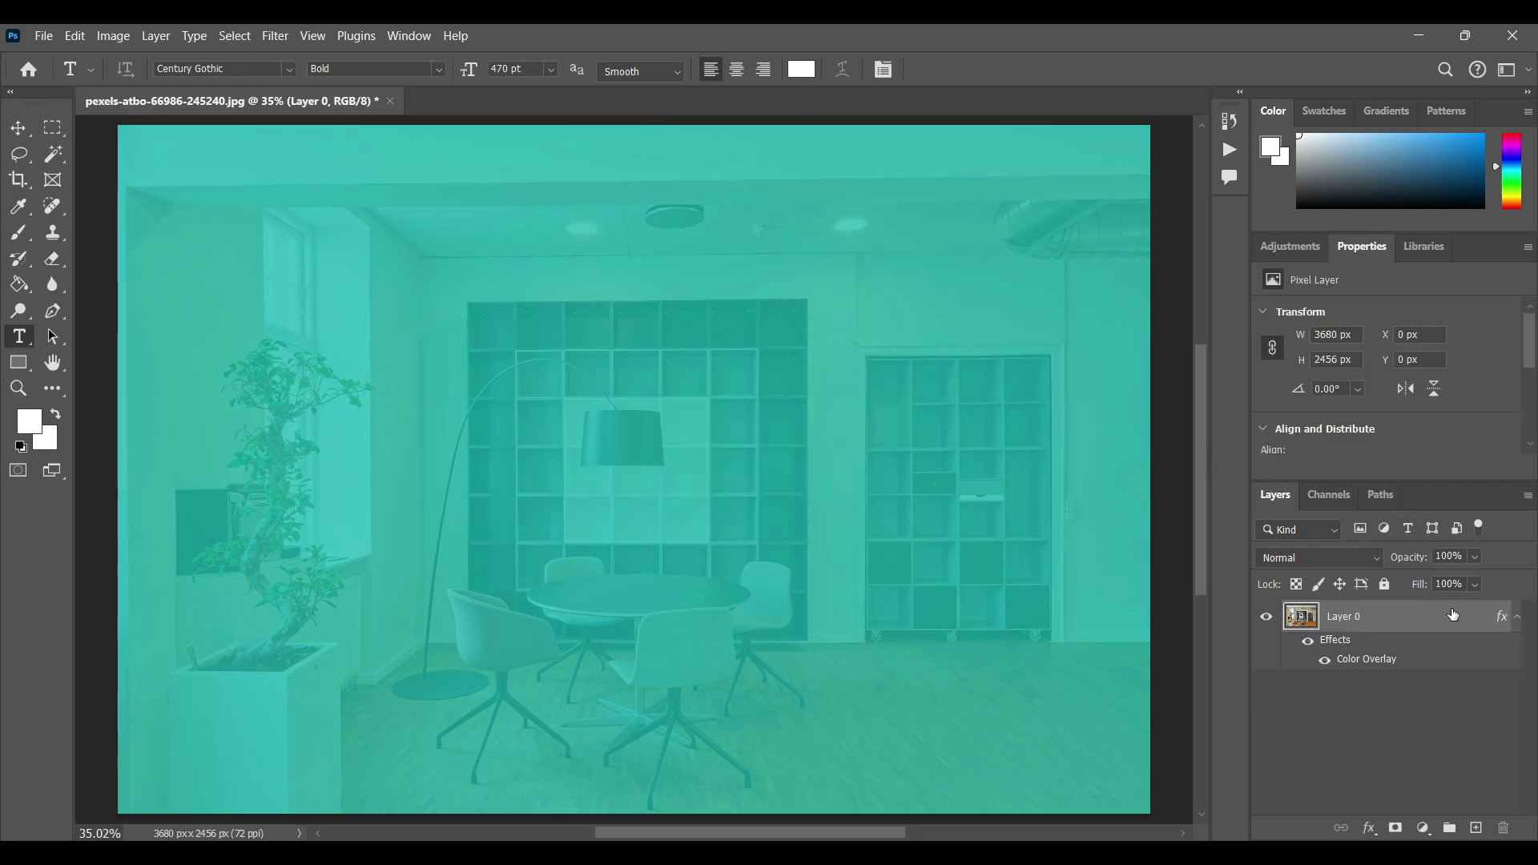
double_click(1453, 614)
left_click(775, 441)
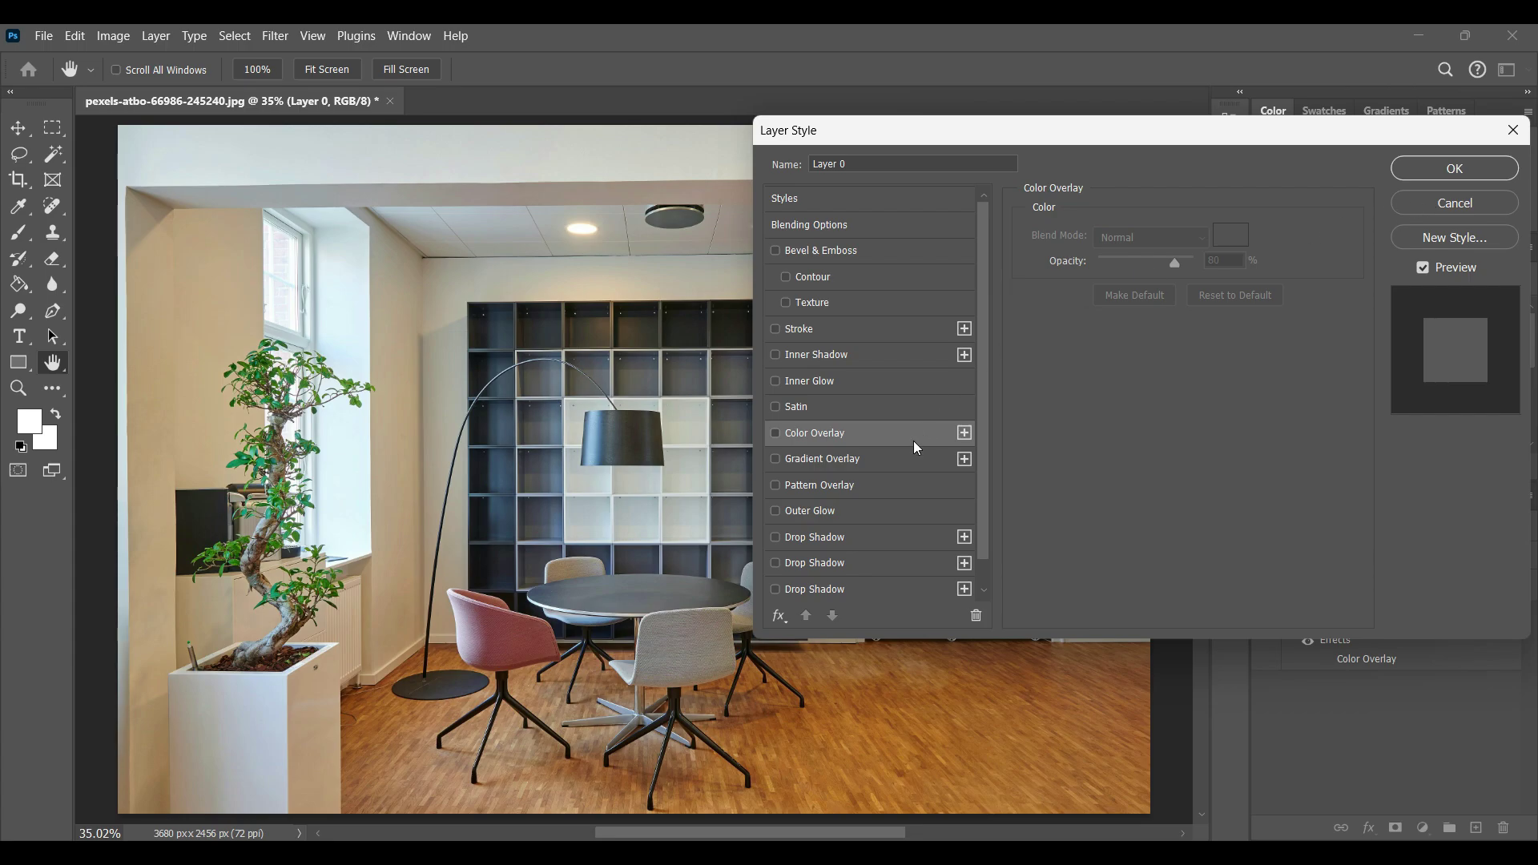
left_click(775, 459)
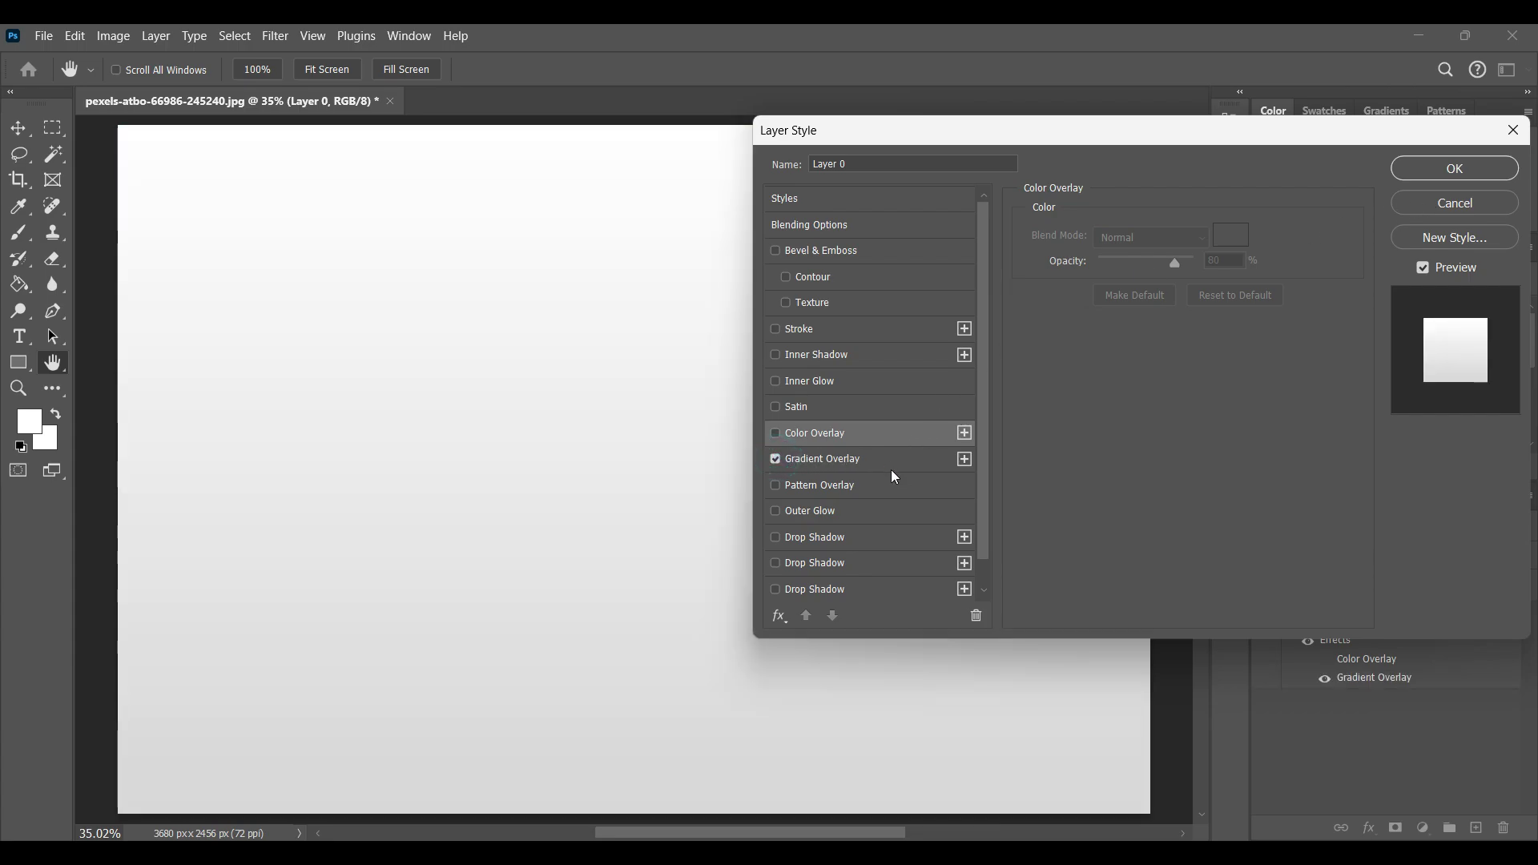
left_click(887, 469)
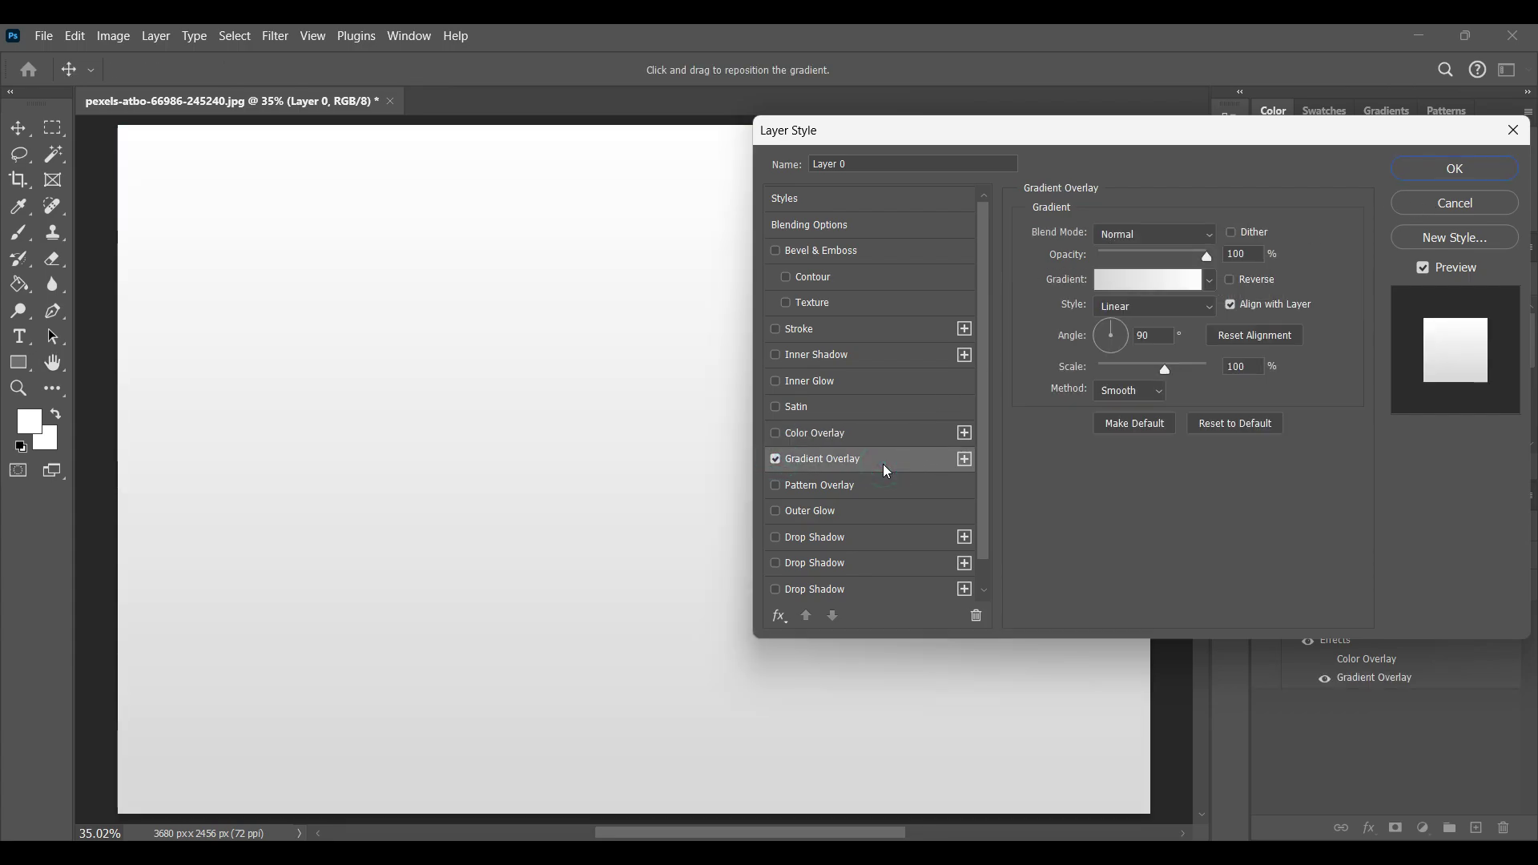
left_click(1176, 282)
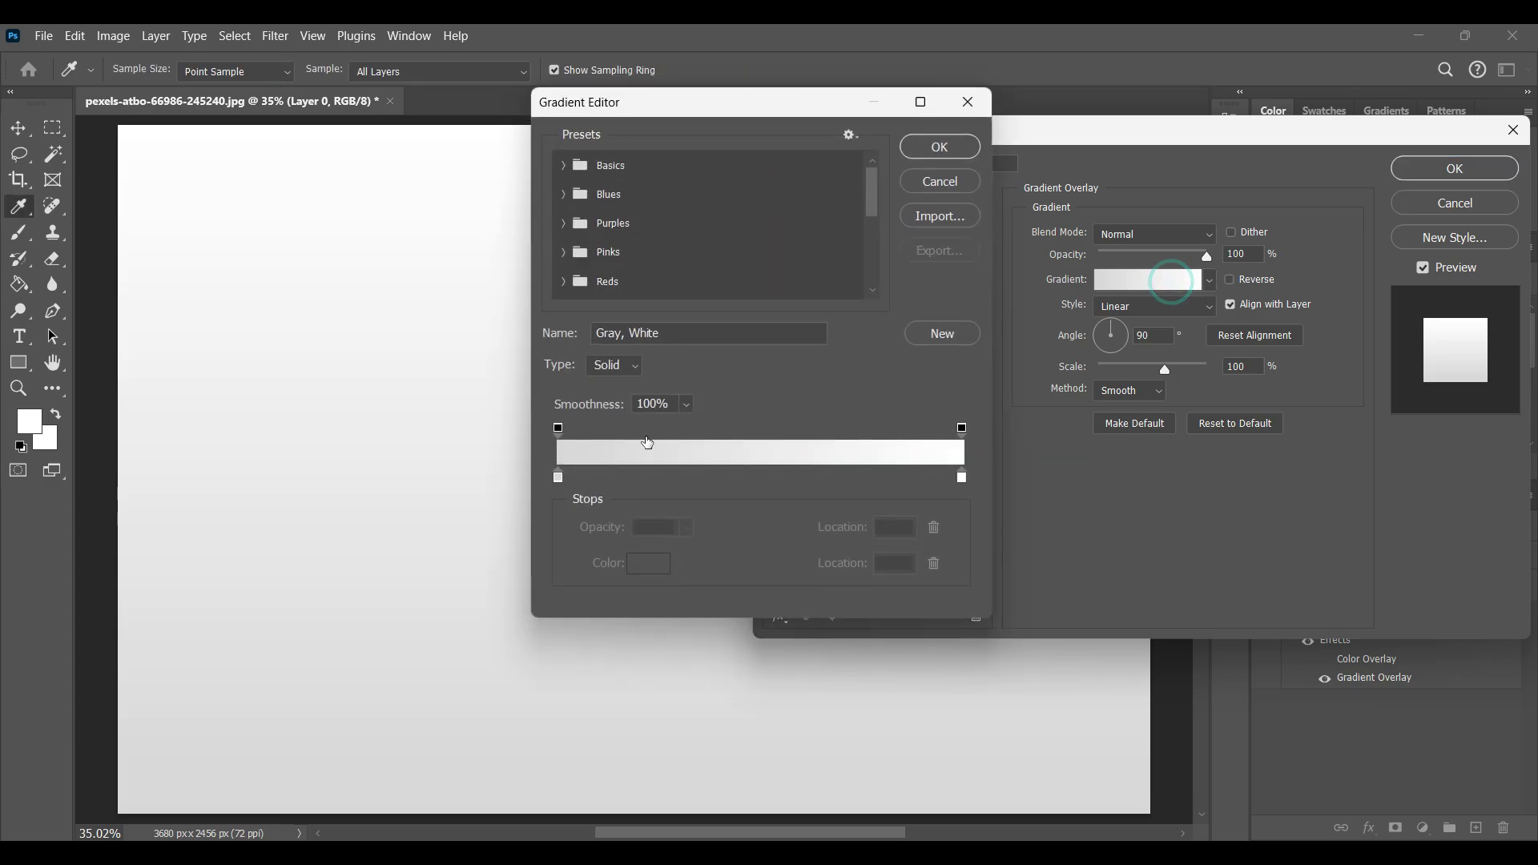
double_click(559, 479)
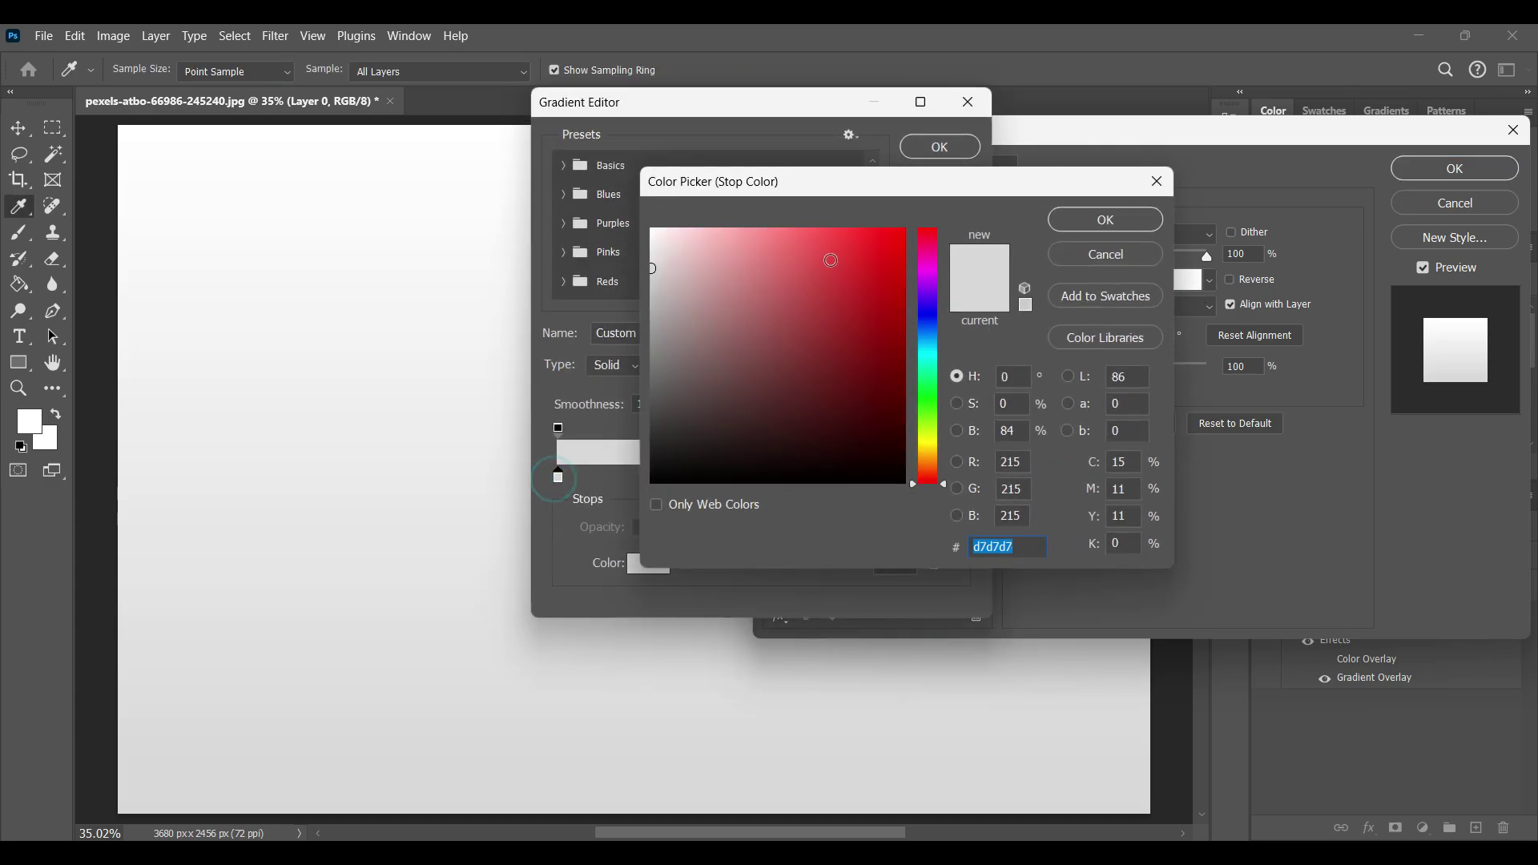
left_click(891, 241)
left_click(1076, 227)
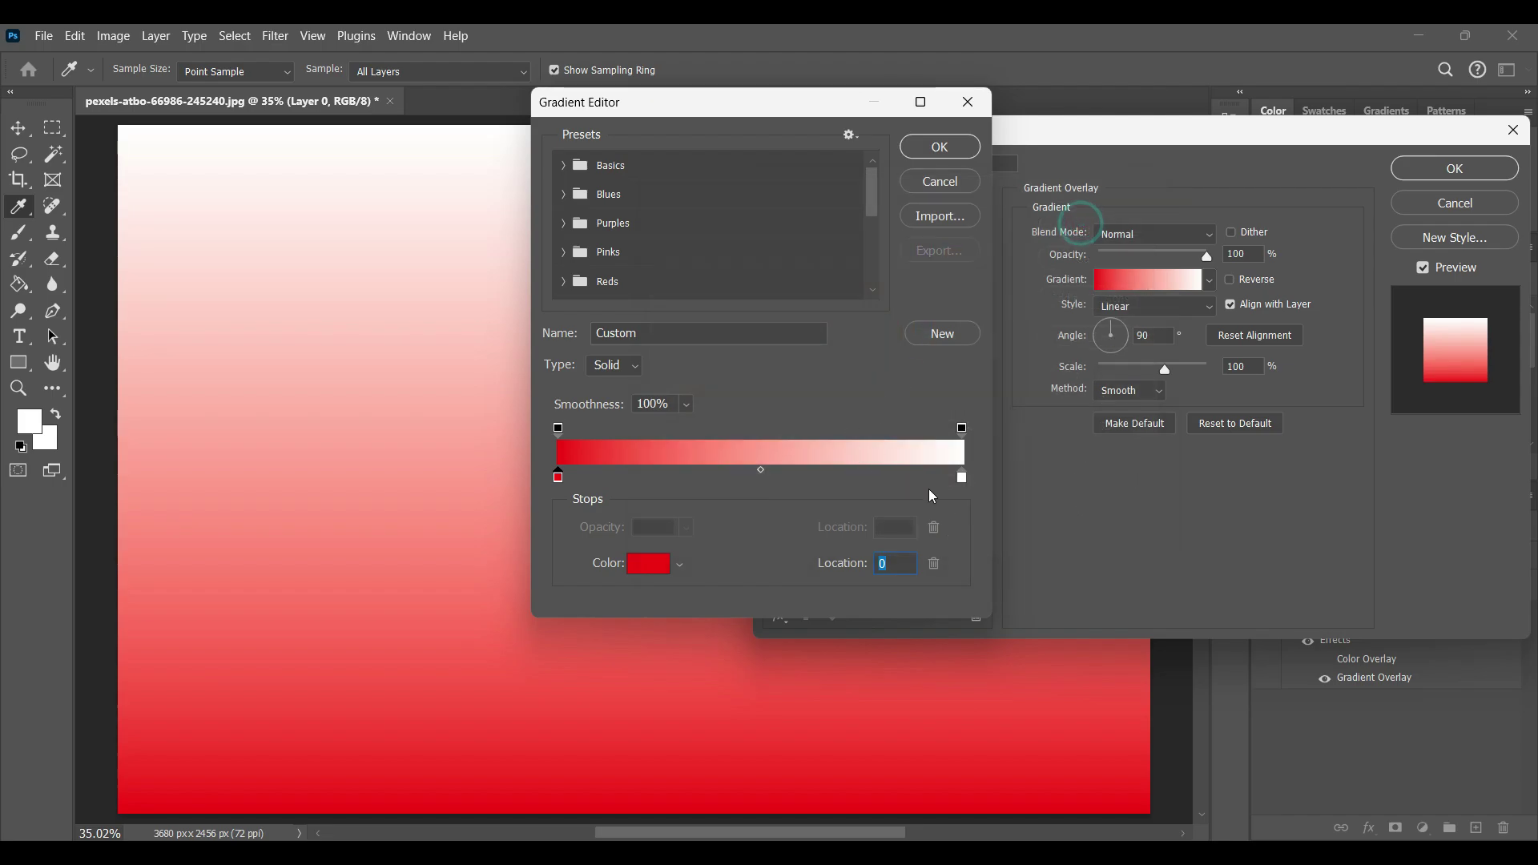
left_click(962, 479)
double_click(963, 480)
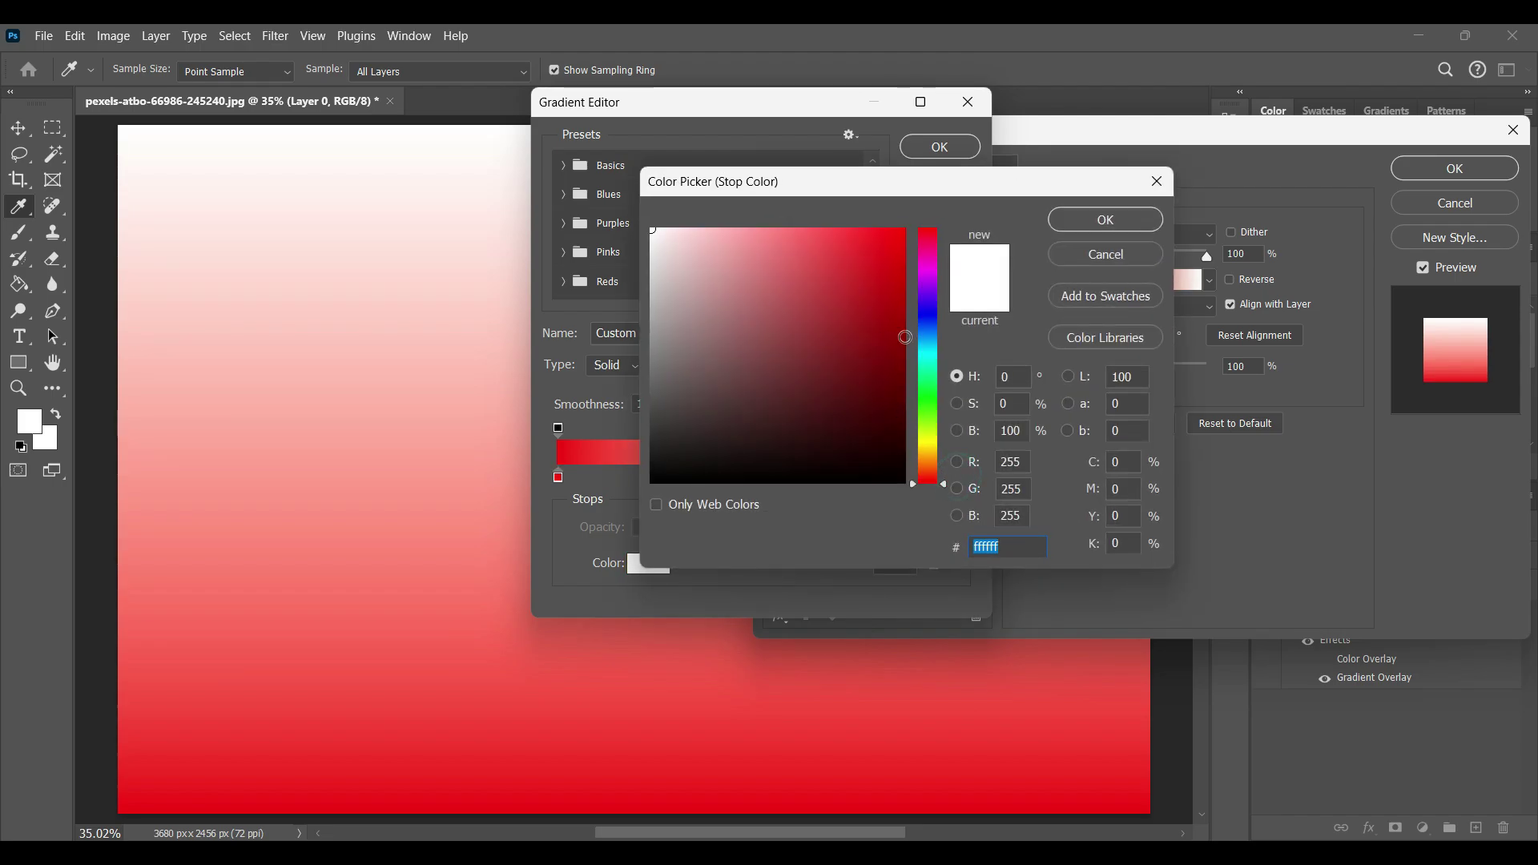
left_click(927, 367)
left_click(866, 312)
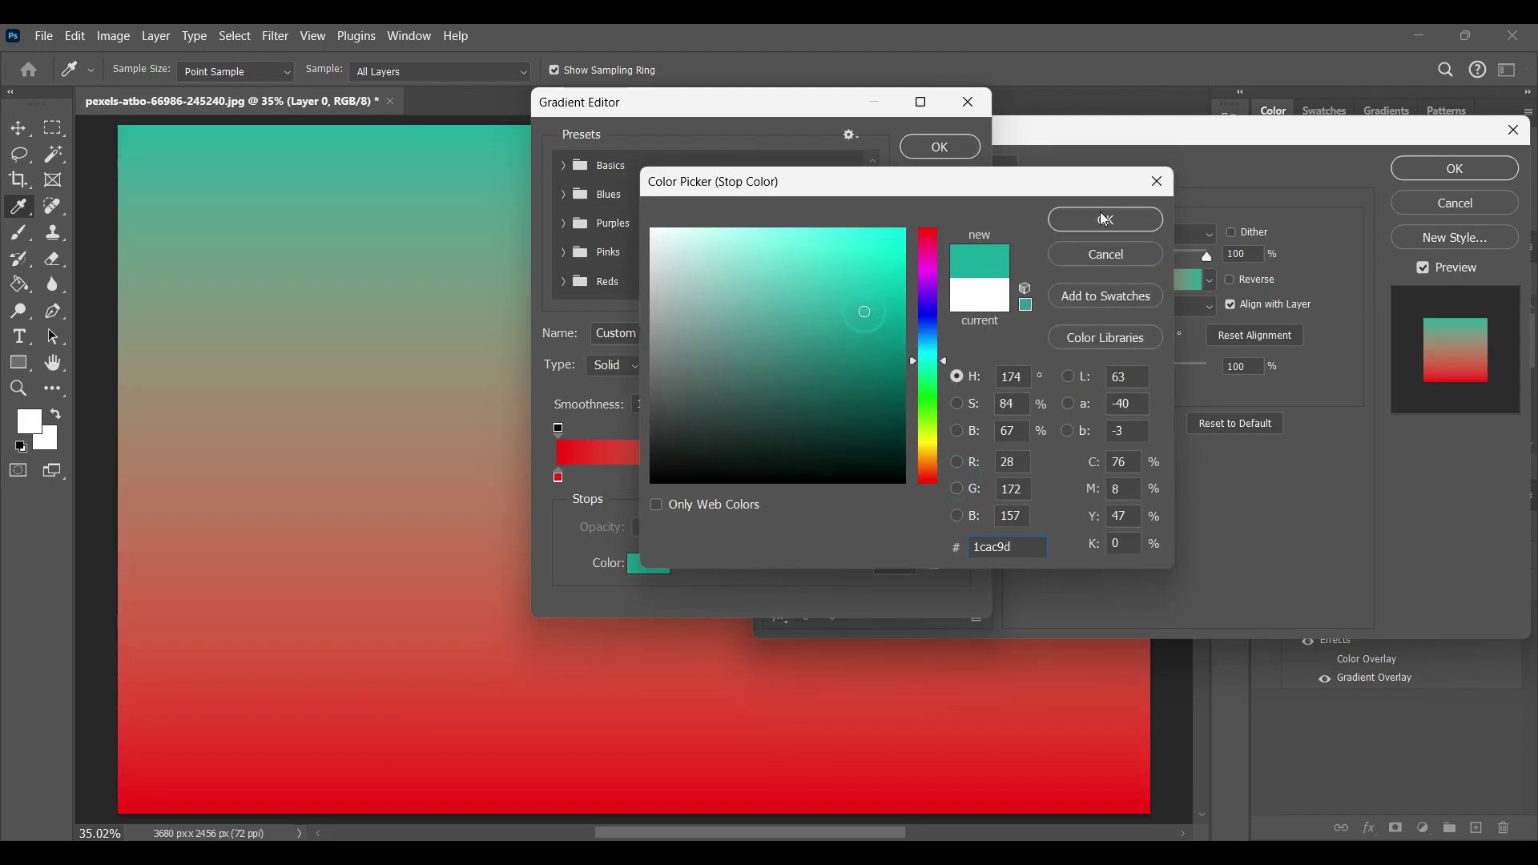
left_click(1101, 214)
left_click(957, 146)
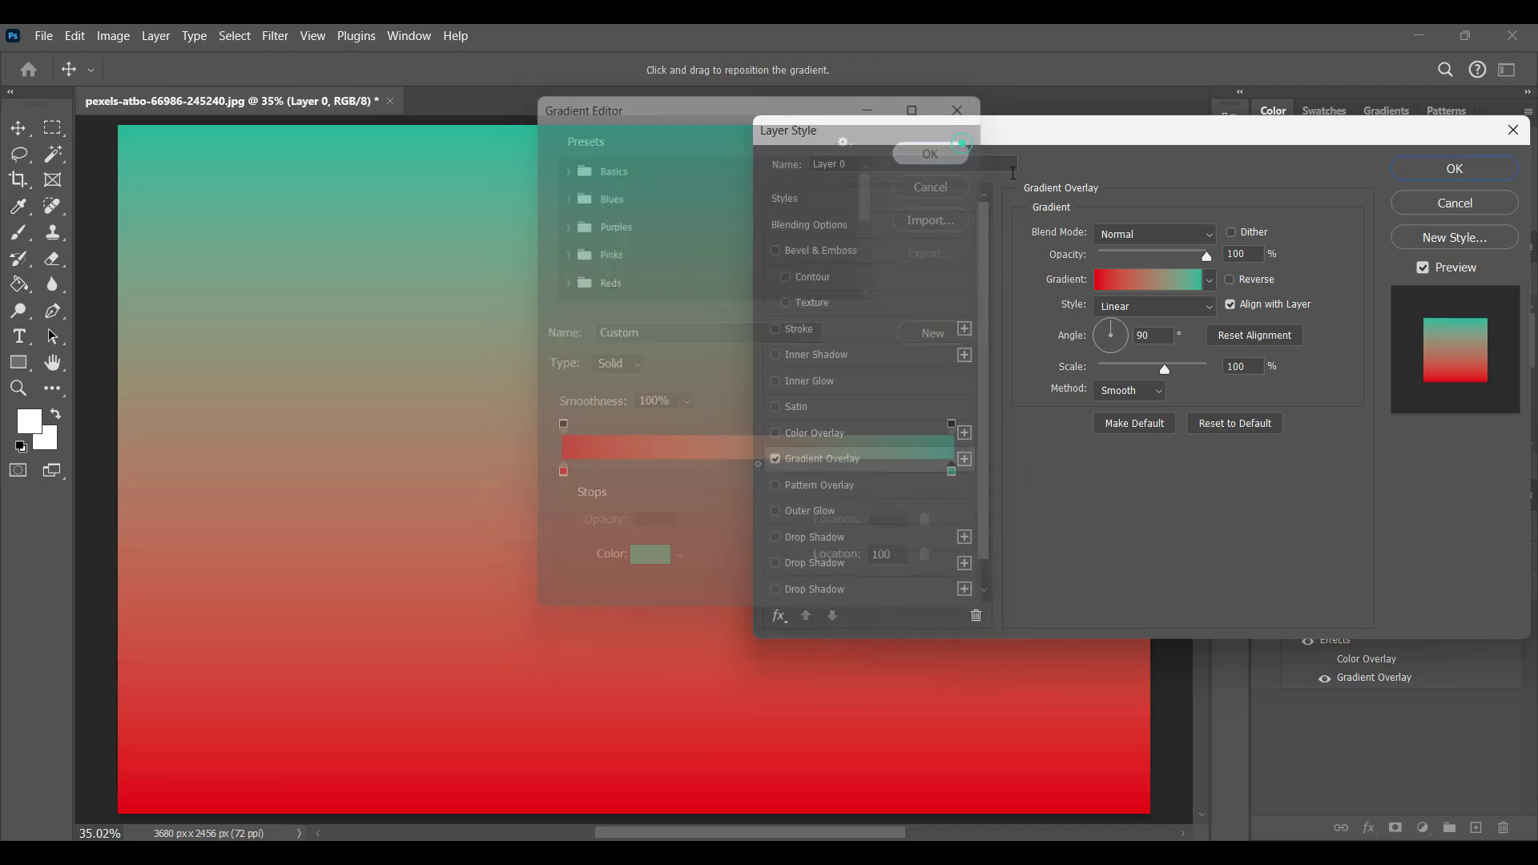
left_click_drag(1208, 268, 1180, 265)
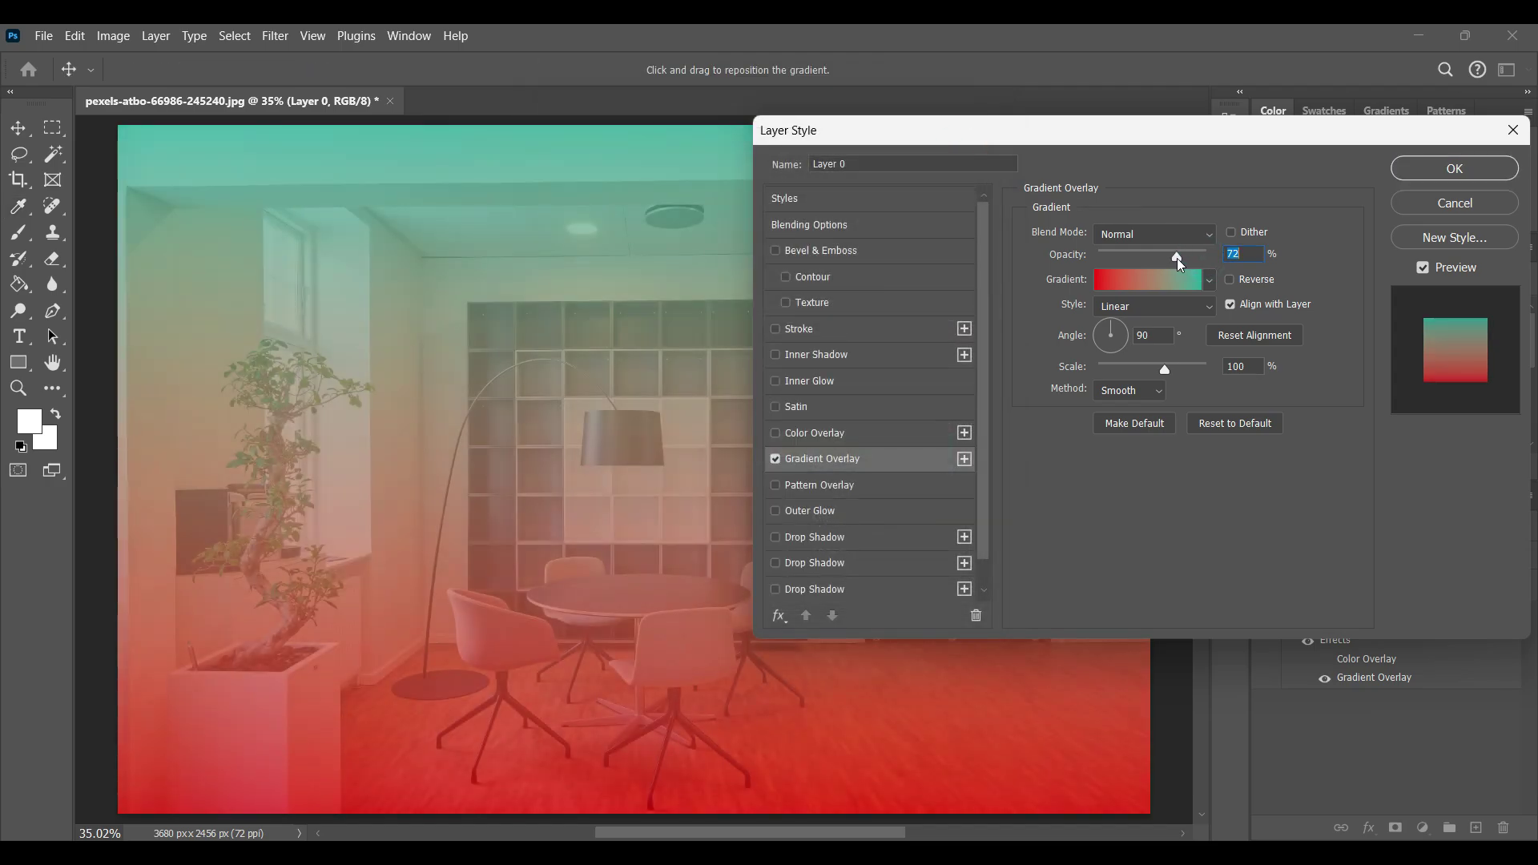
left_click(1427, 208)
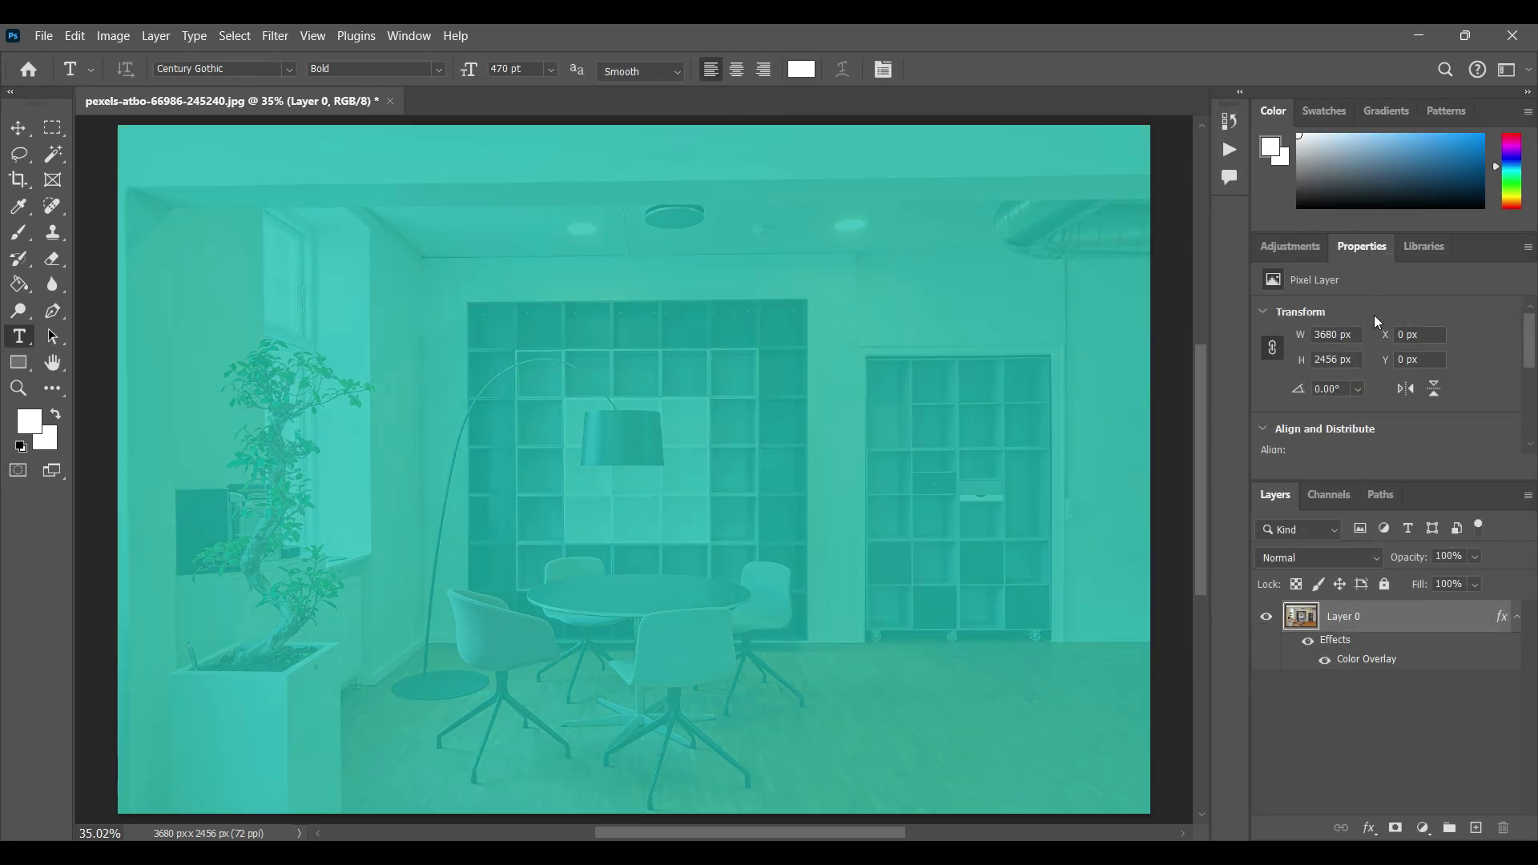
Turn off the teal colour overlay on the photo layer and close the style settings
double_click(1385, 617)
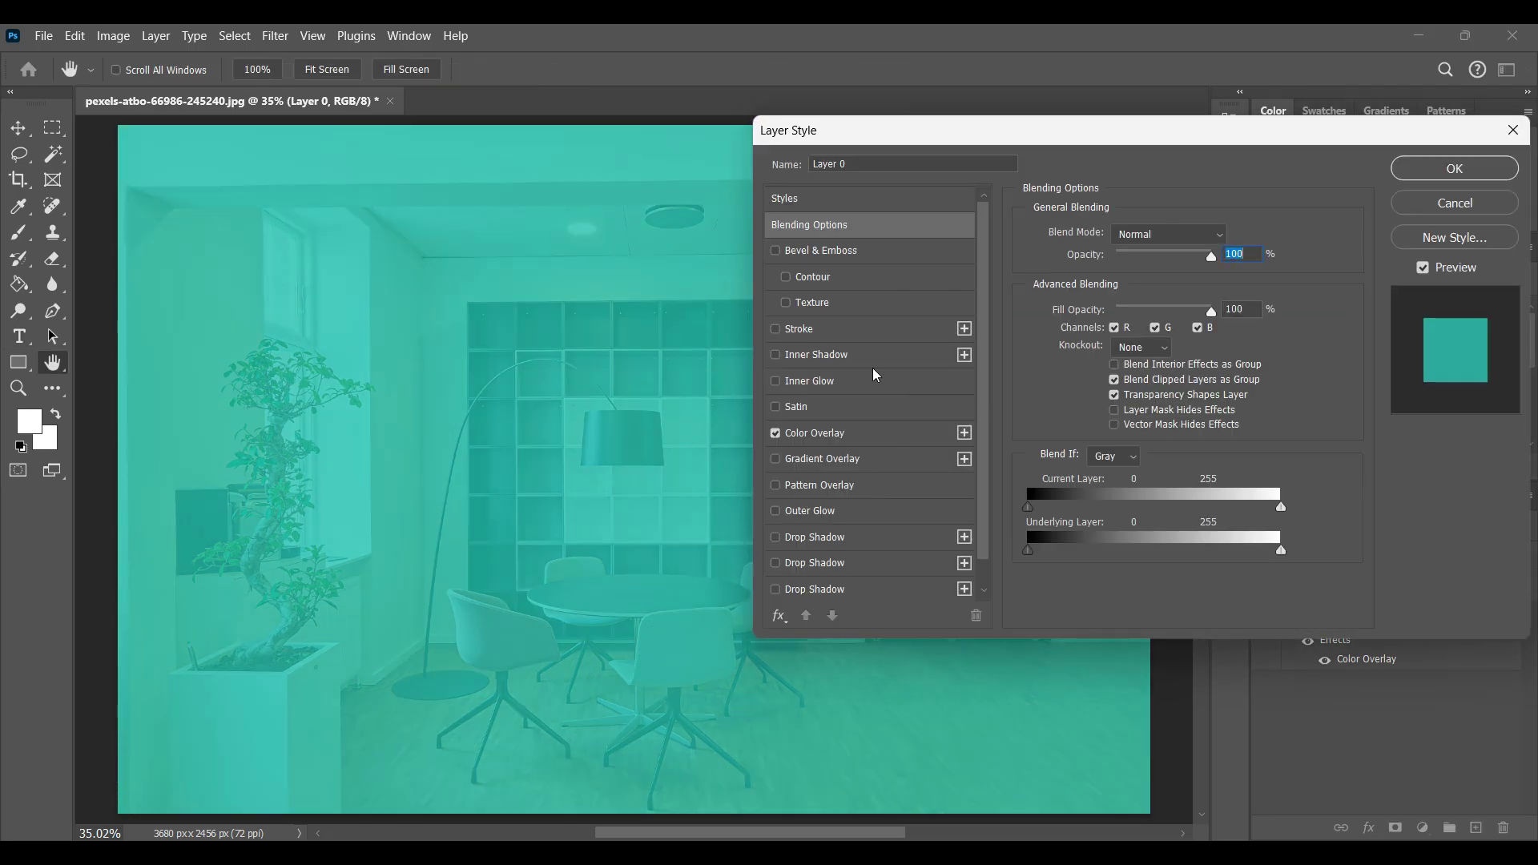
left_click(775, 432)
left_click(1455, 168)
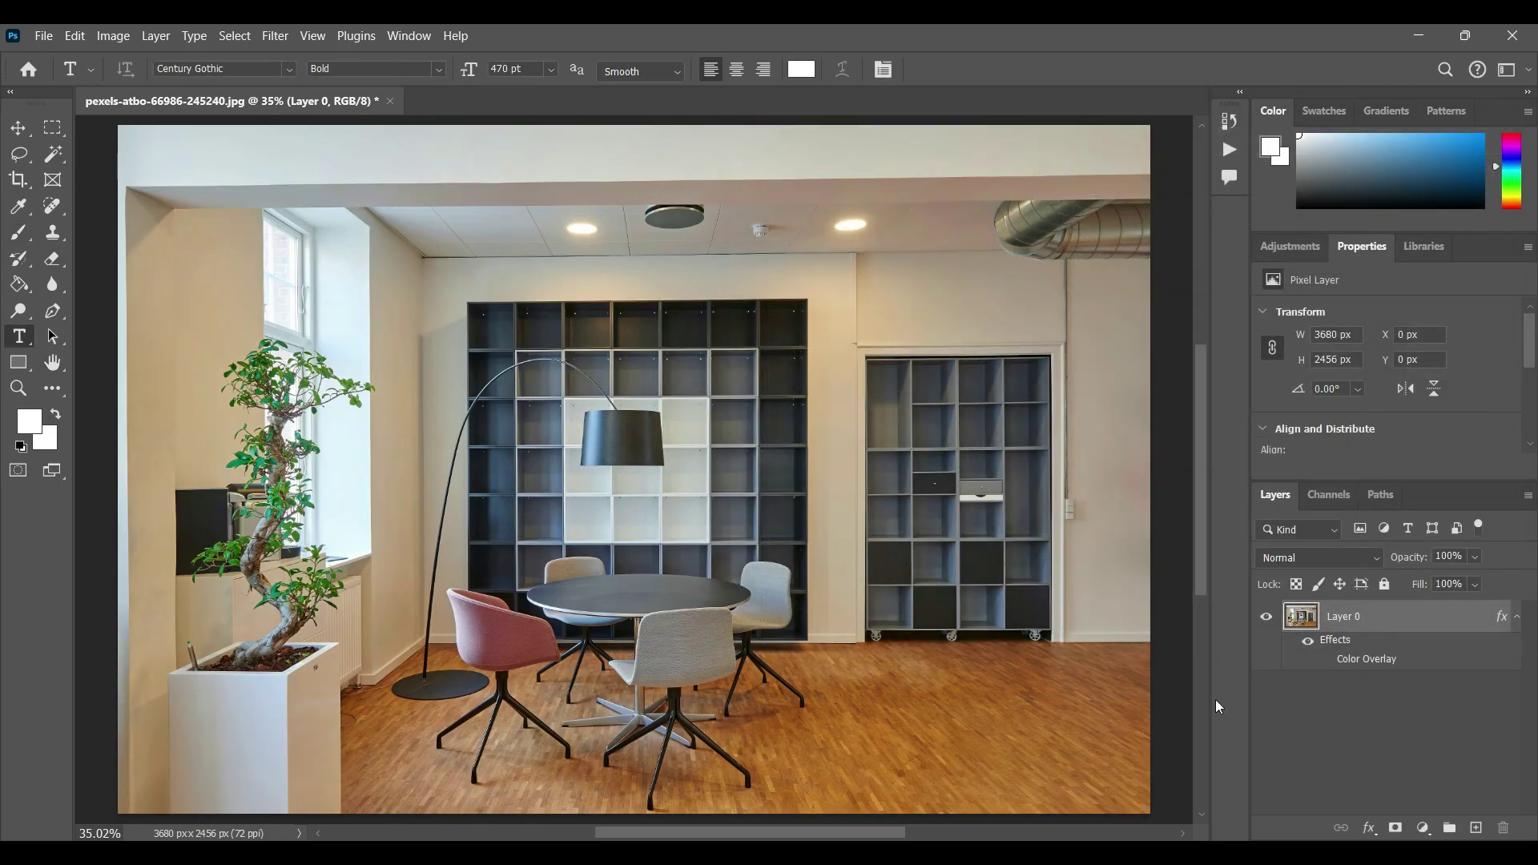
Revert the office photo to its last saved state with File > Revert
left_click(1449, 762)
left_click(1418, 623)
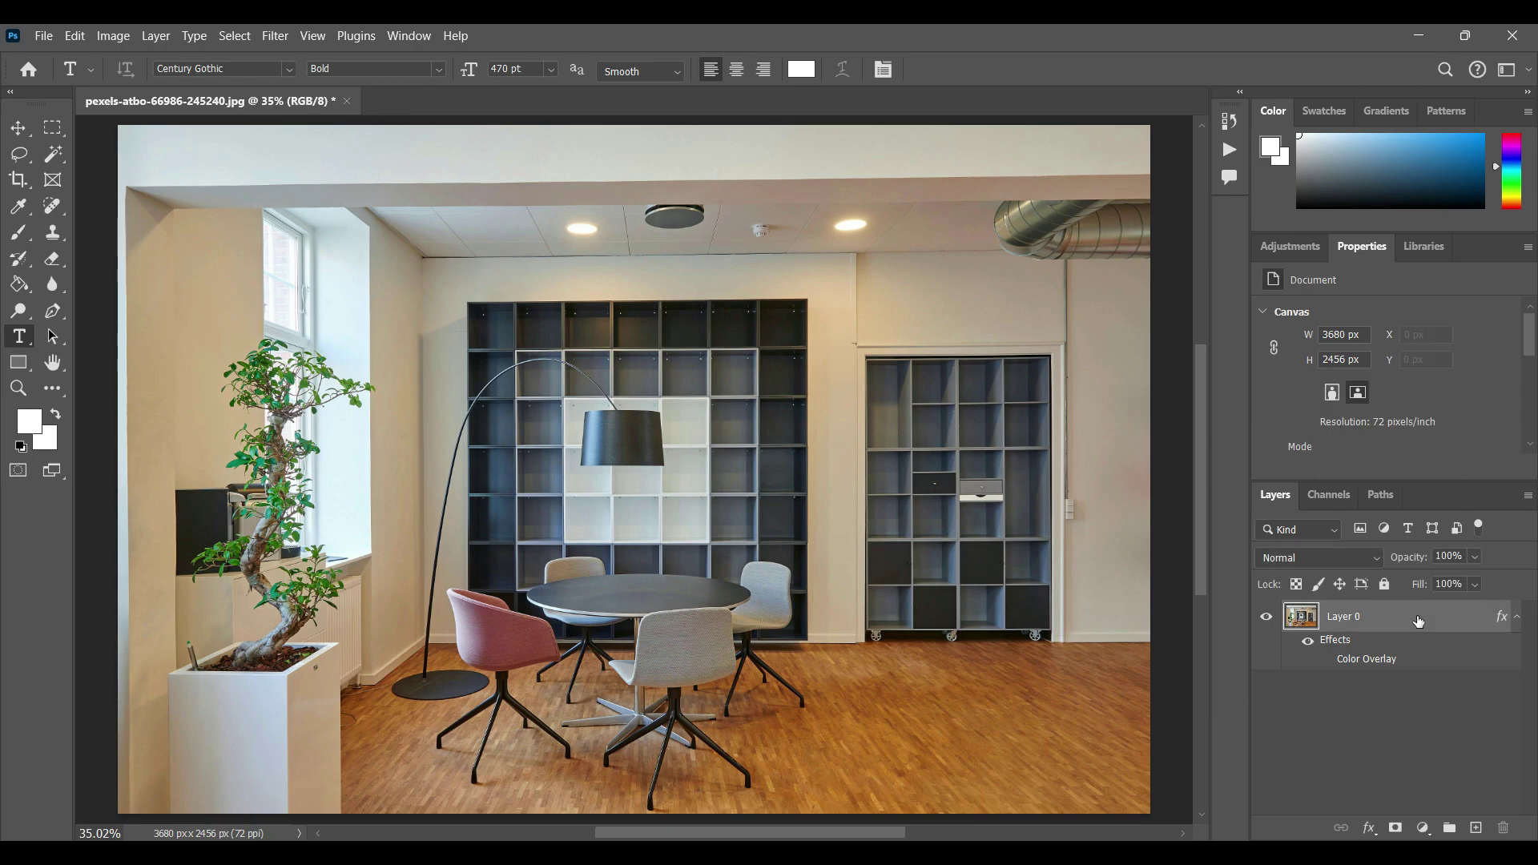
left_click(74, 36)
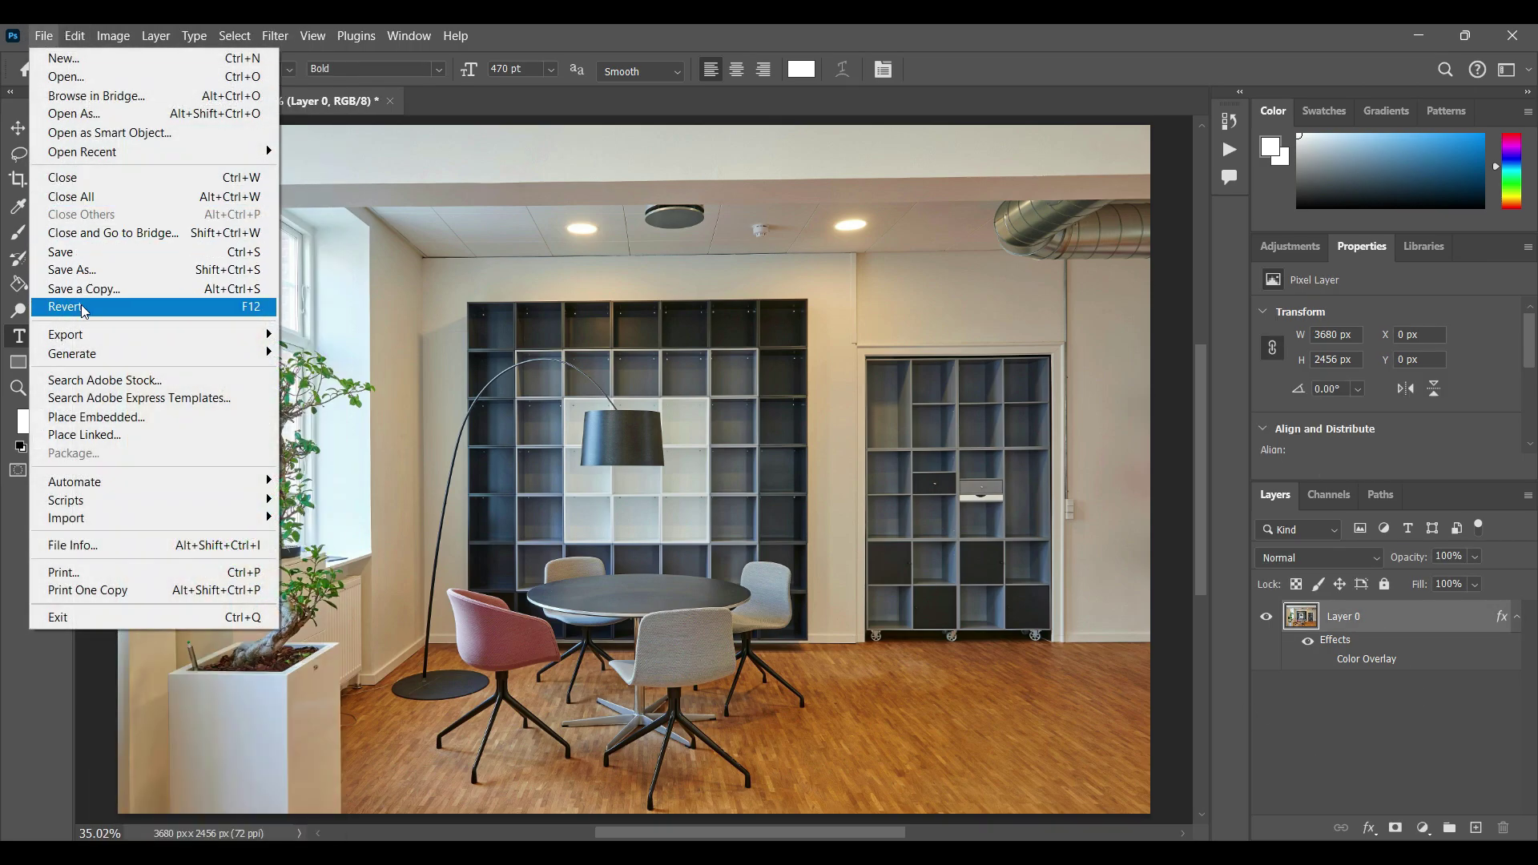
left_click(80, 307)
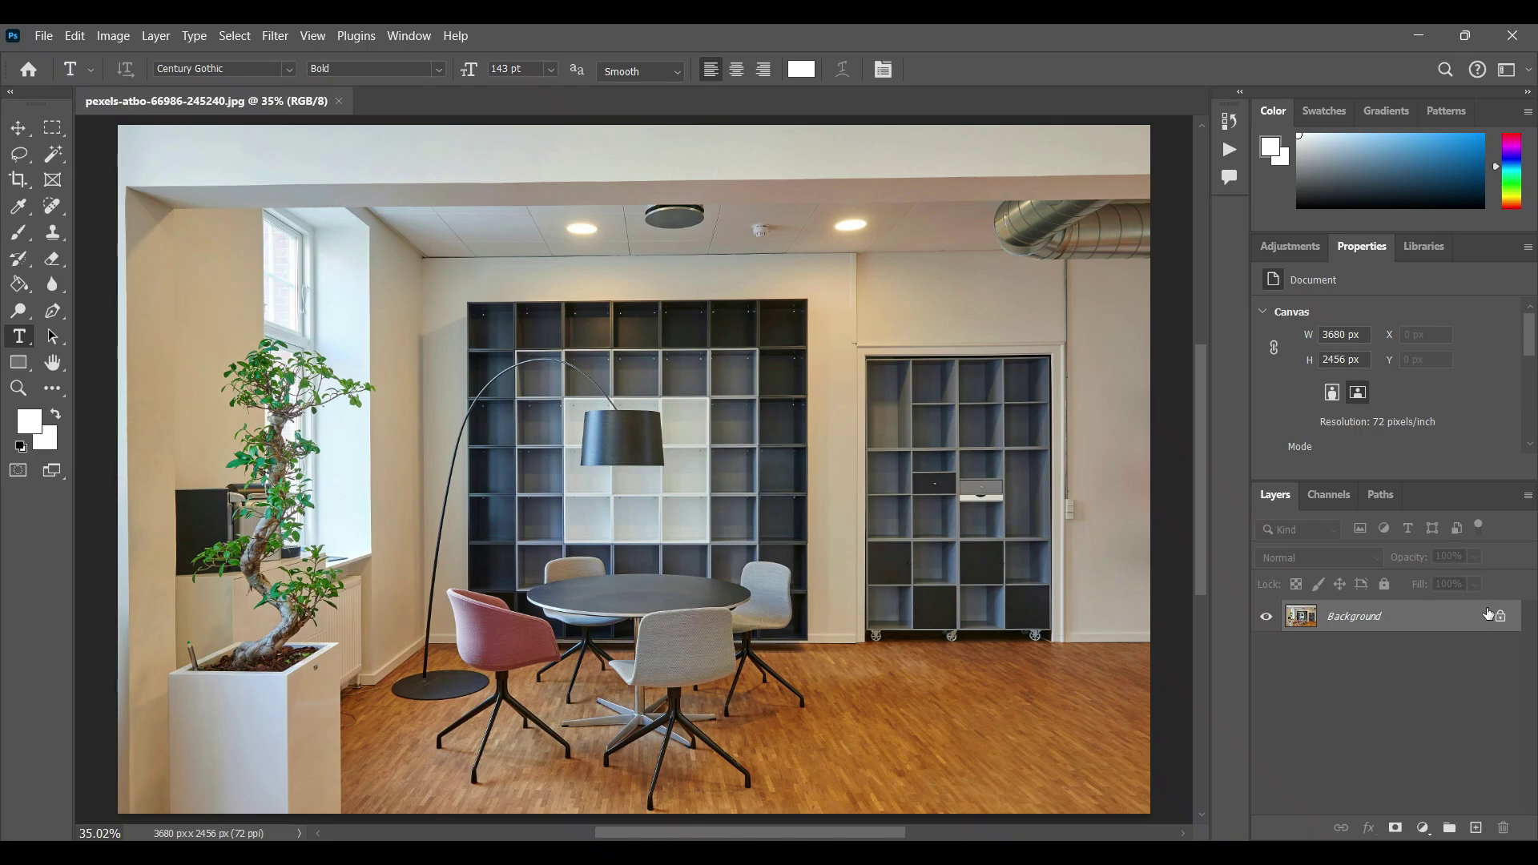
Type 'Teaching Web' near the top of the photo, colour it black (000000), and commit
left_click(446, 170)
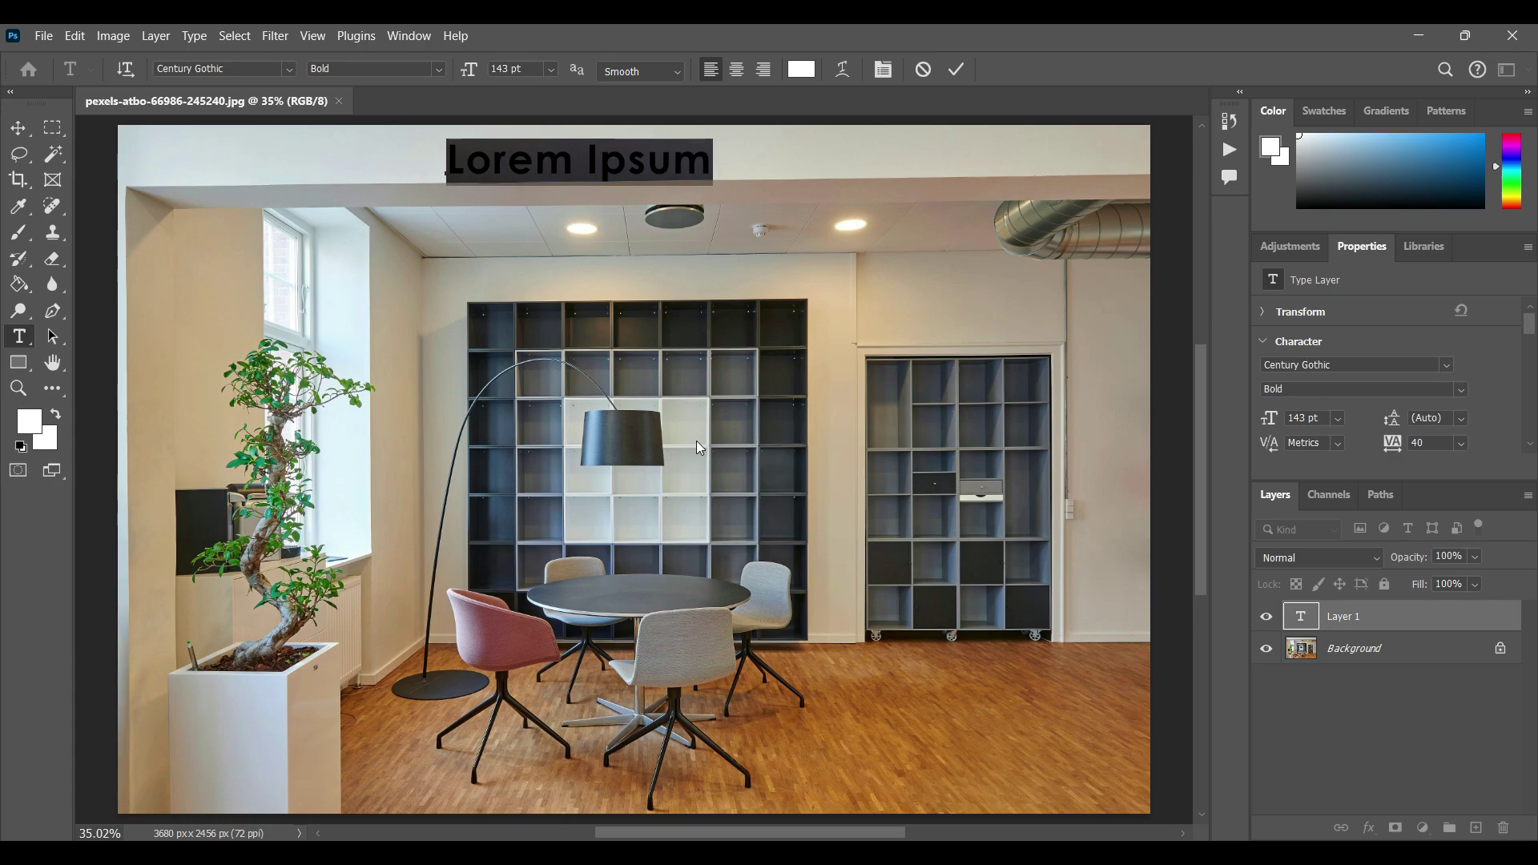
type("Teachin")
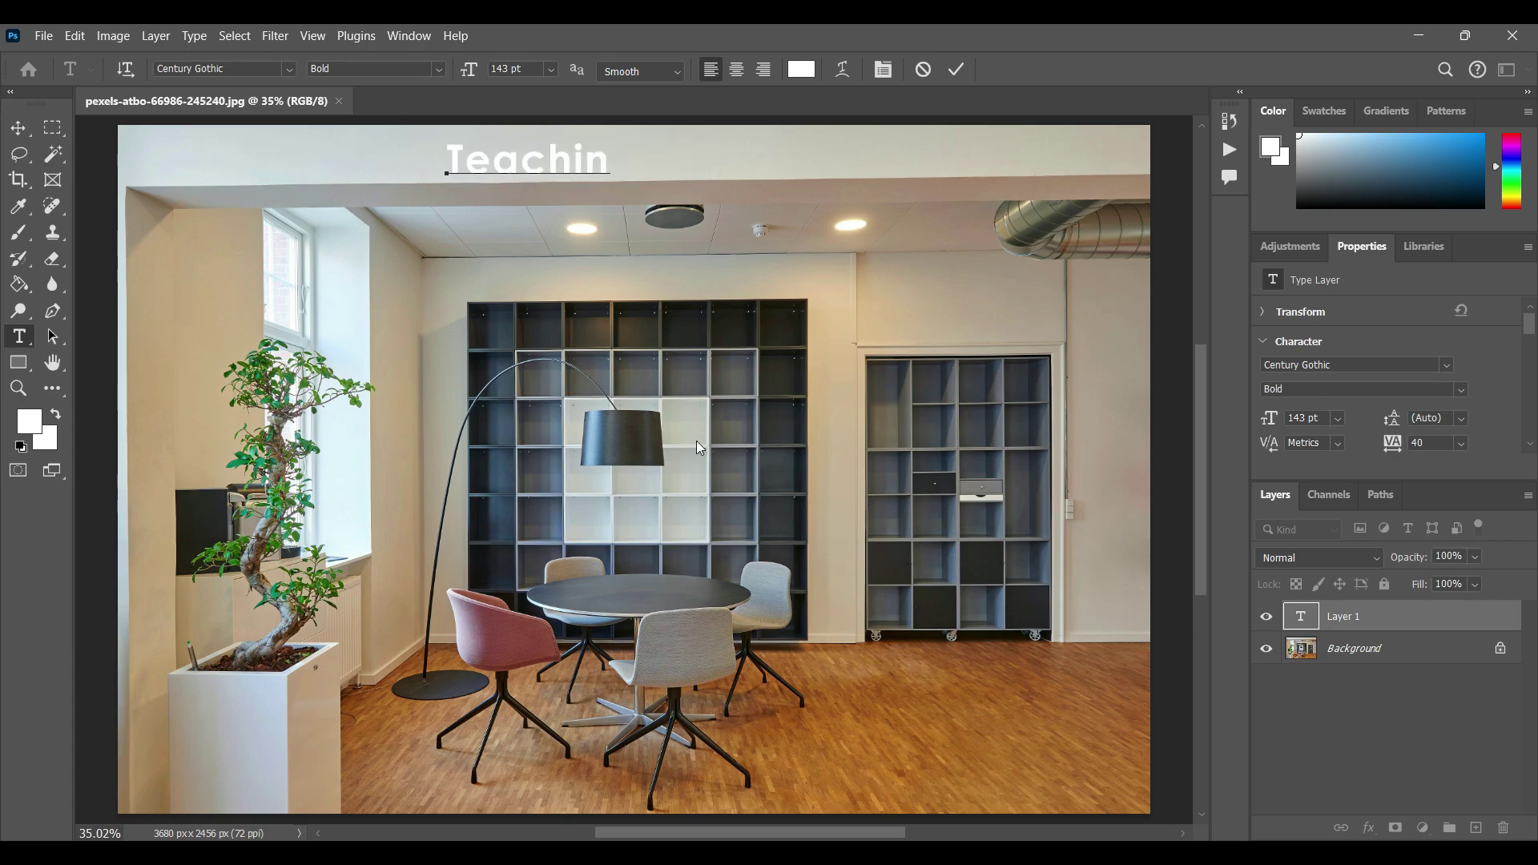
key("BackSpace")
key("BackSpace")
type("ing")
type(" Web")
key("ctrl+a")
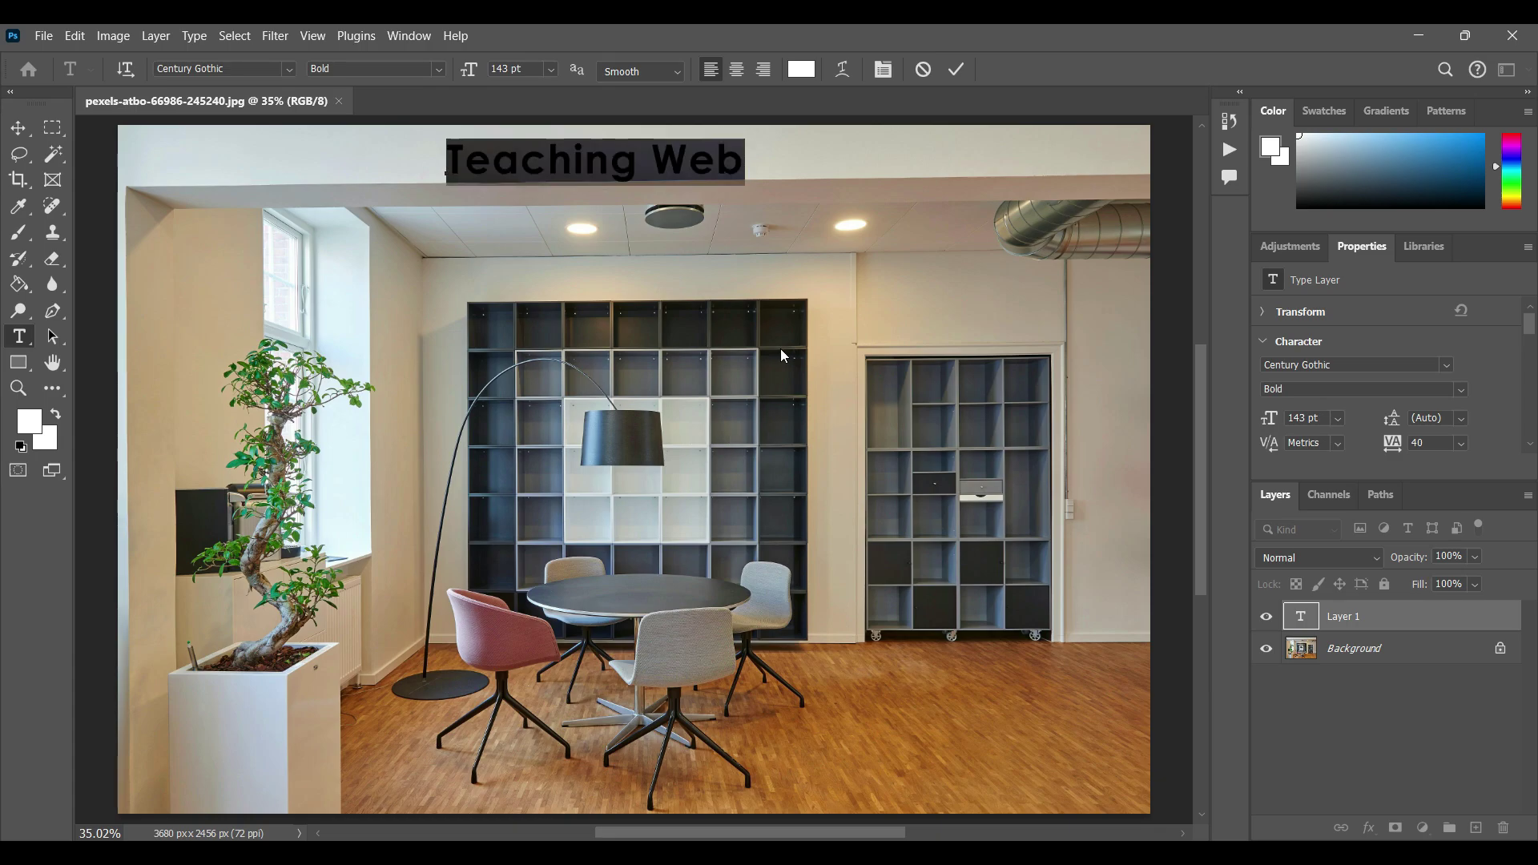
left_click(36, 423)
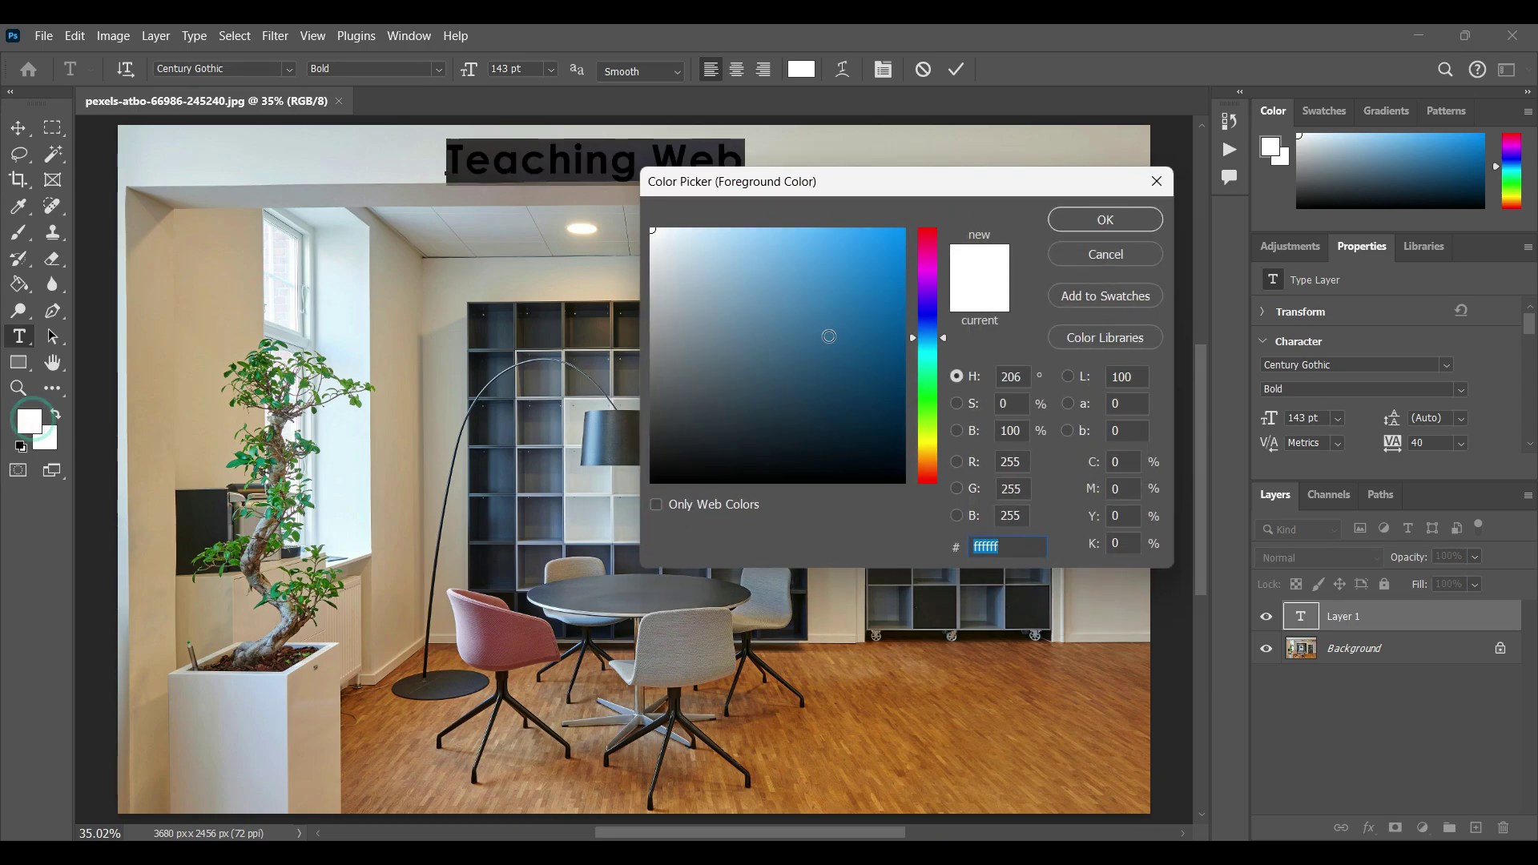
type("000000")
left_click(1098, 216)
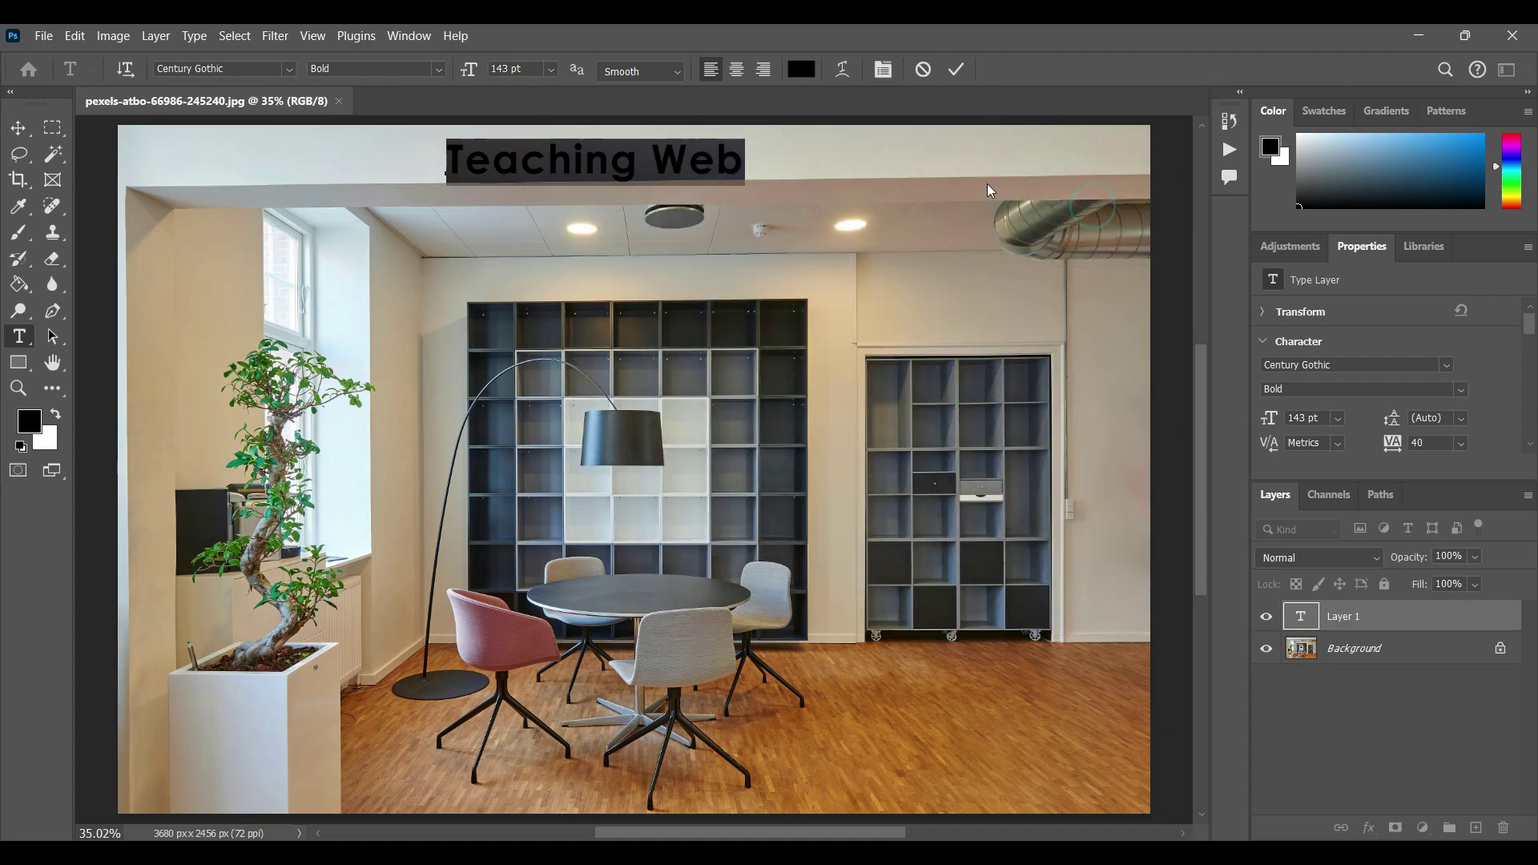
left_click(1405, 625)
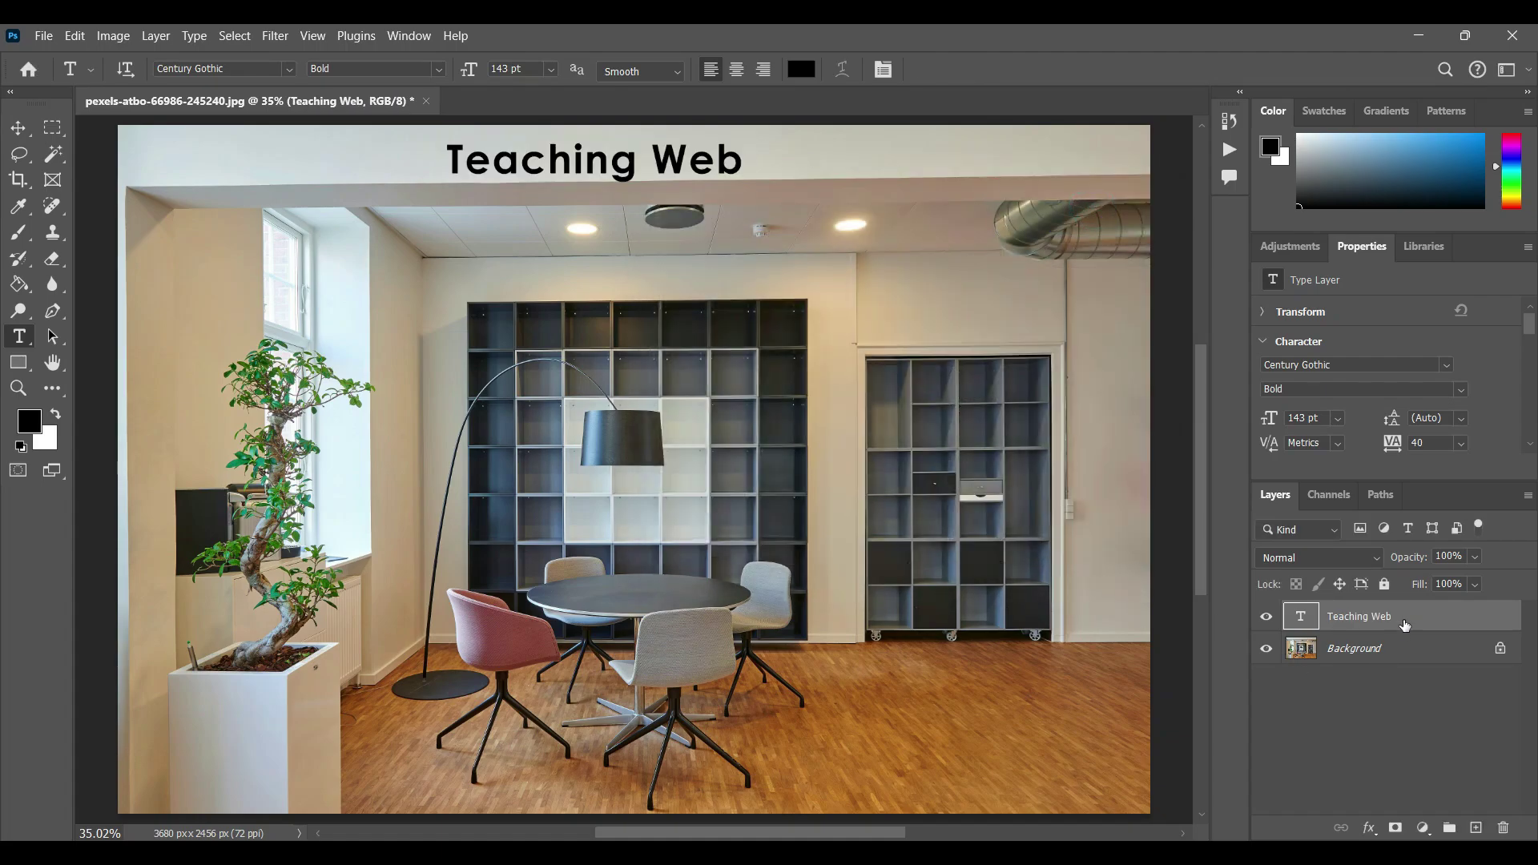
Add a gradient overlay to the Teaching Web layer with the left stop set to red (c02222)
double_click(1405, 624)
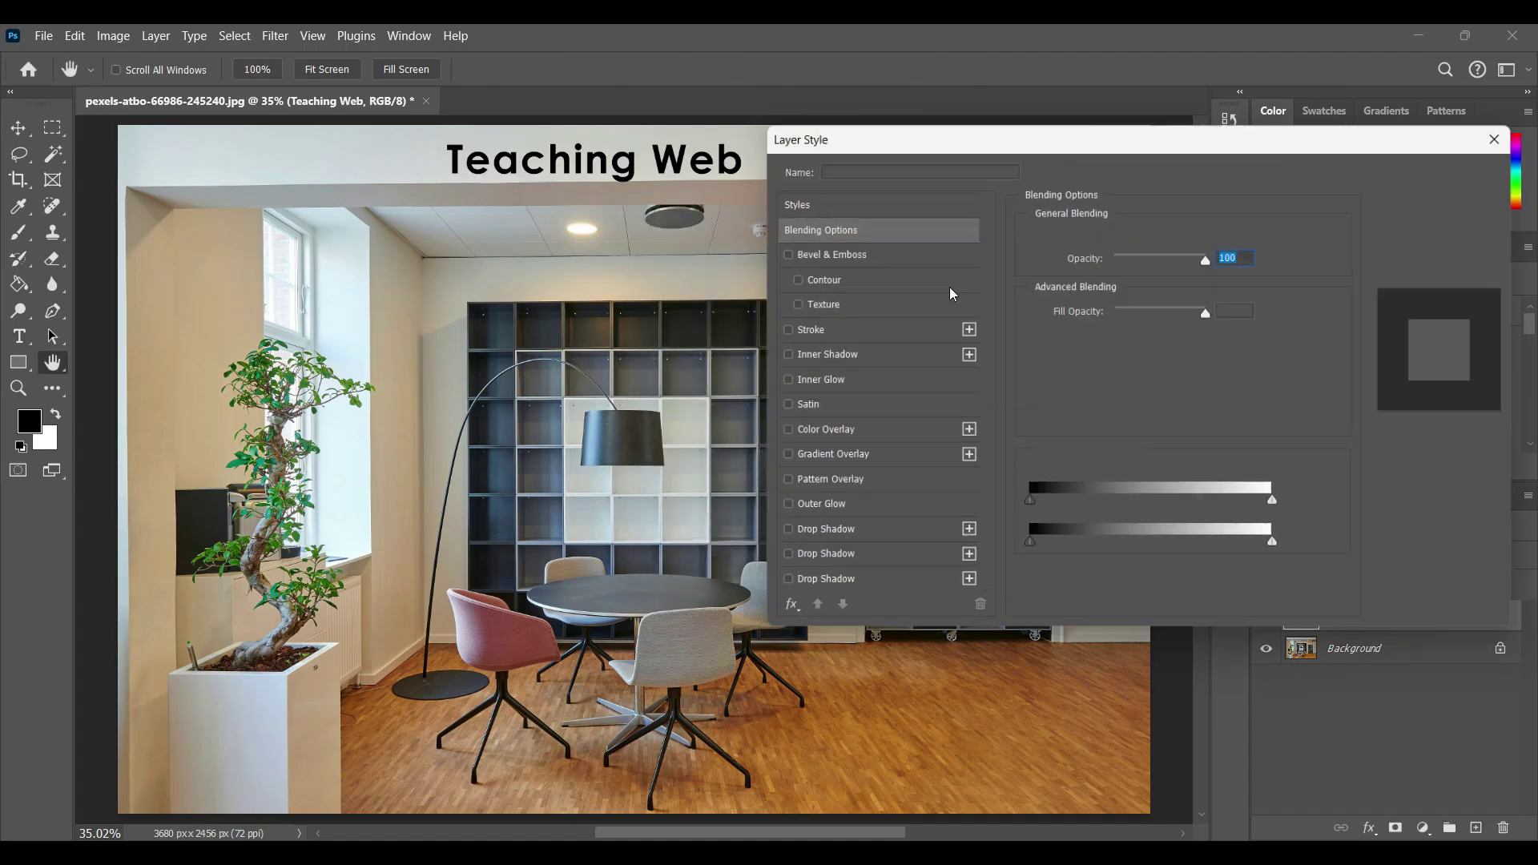
left_click(822, 467)
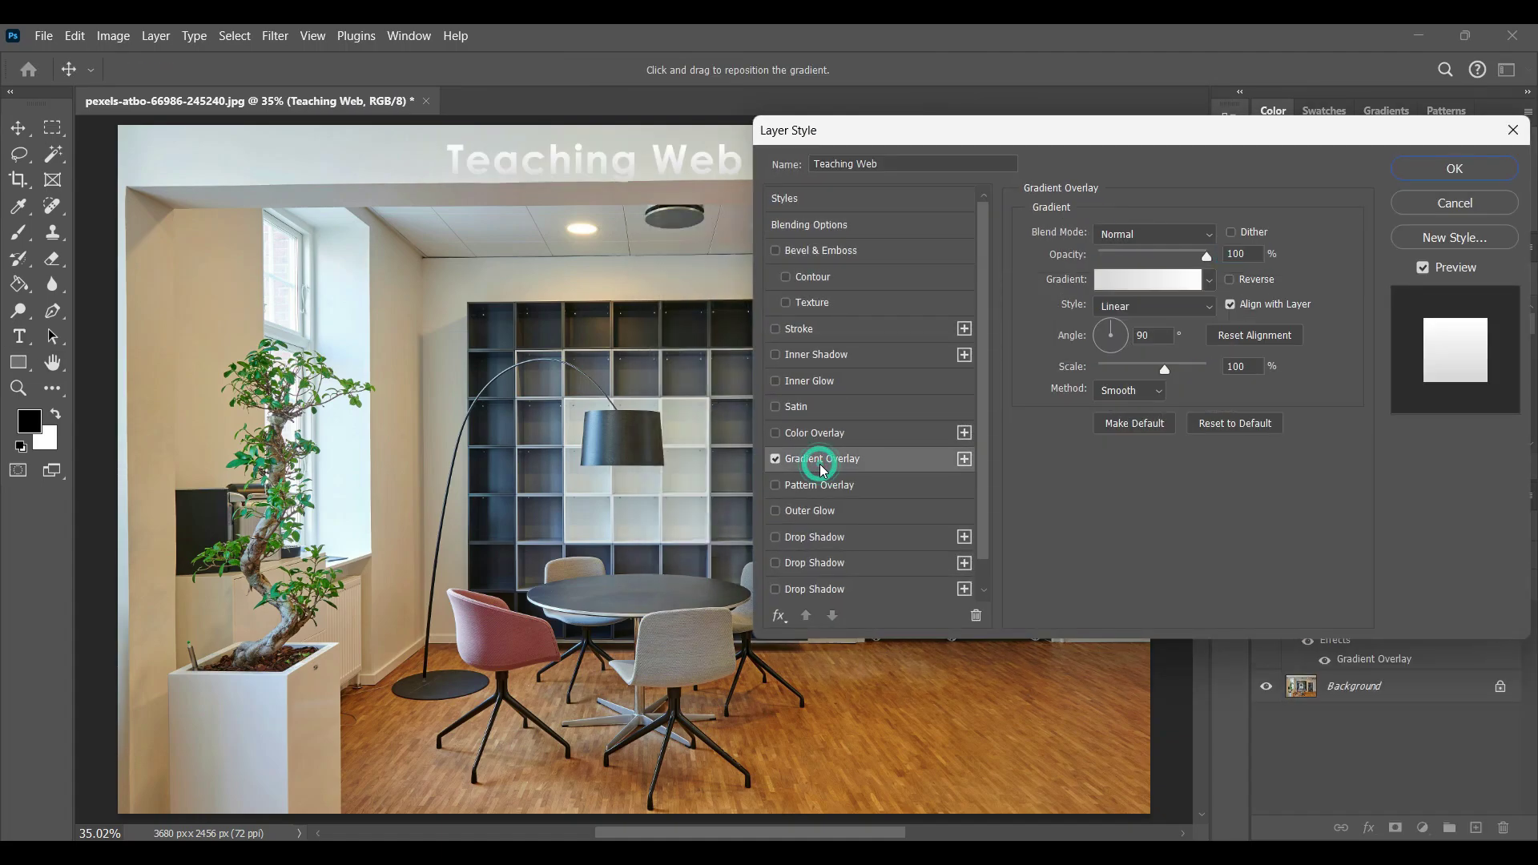
left_click(1152, 281)
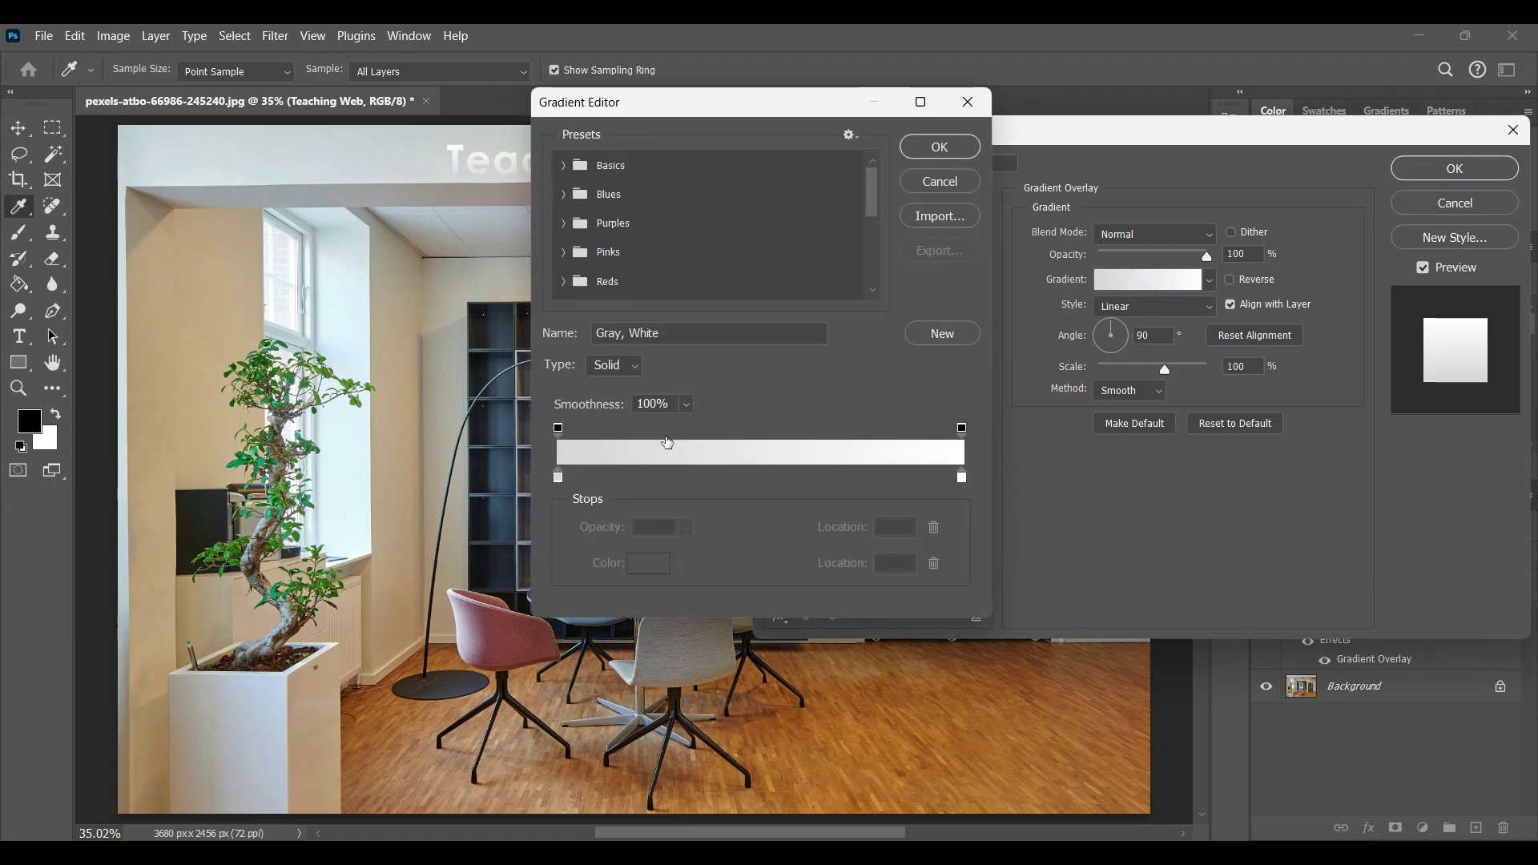
left_click(560, 479)
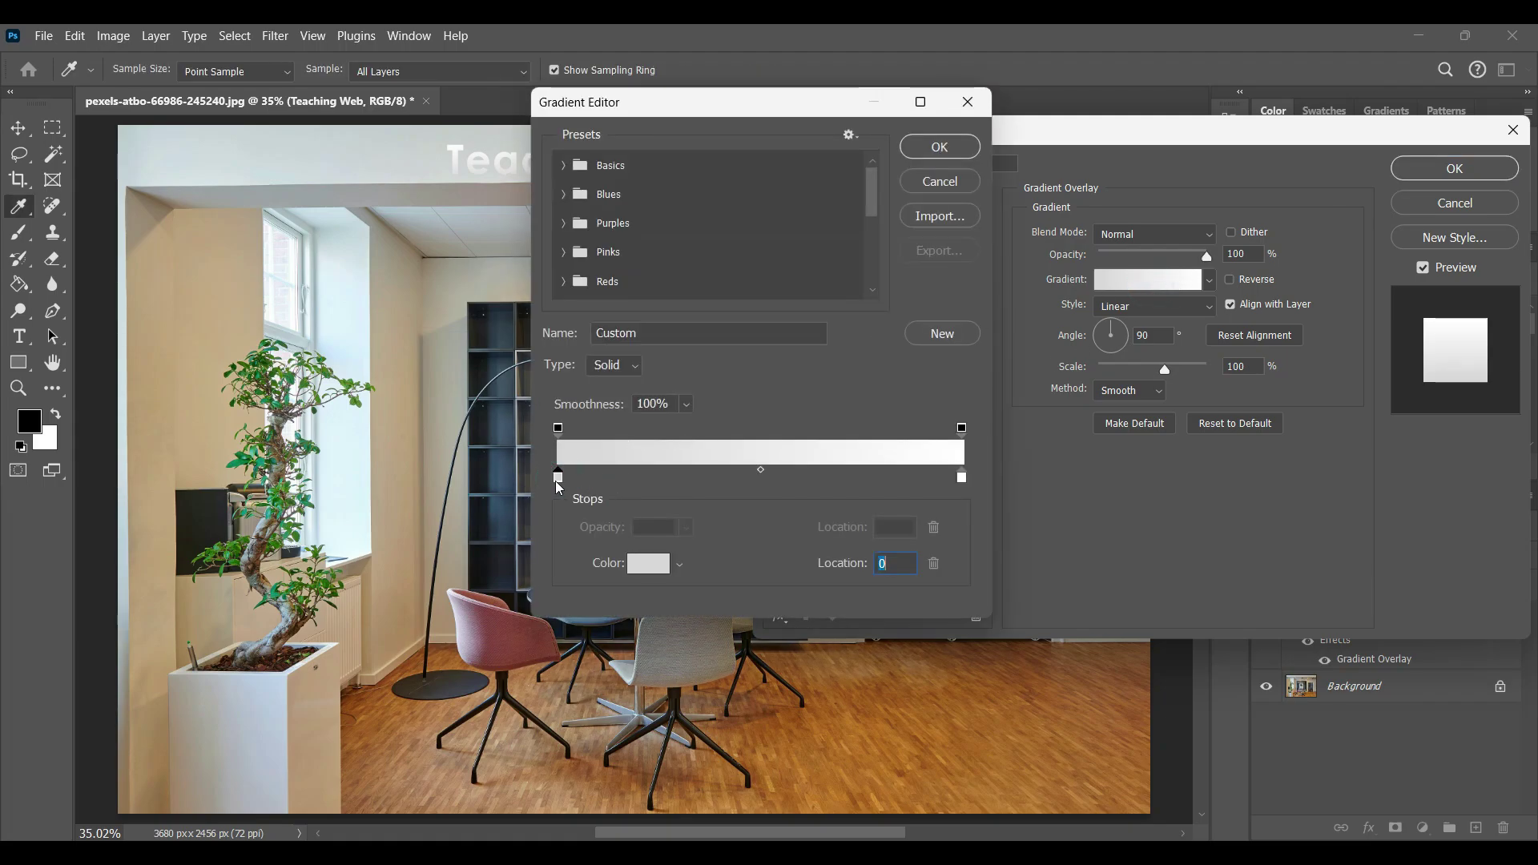
double_click(558, 478)
mouse_move(831, 368)
left_mouse_down()
mouse_move(875, 347)
mouse_move(861, 291)
left_mouse_up()
left_click(1092, 221)
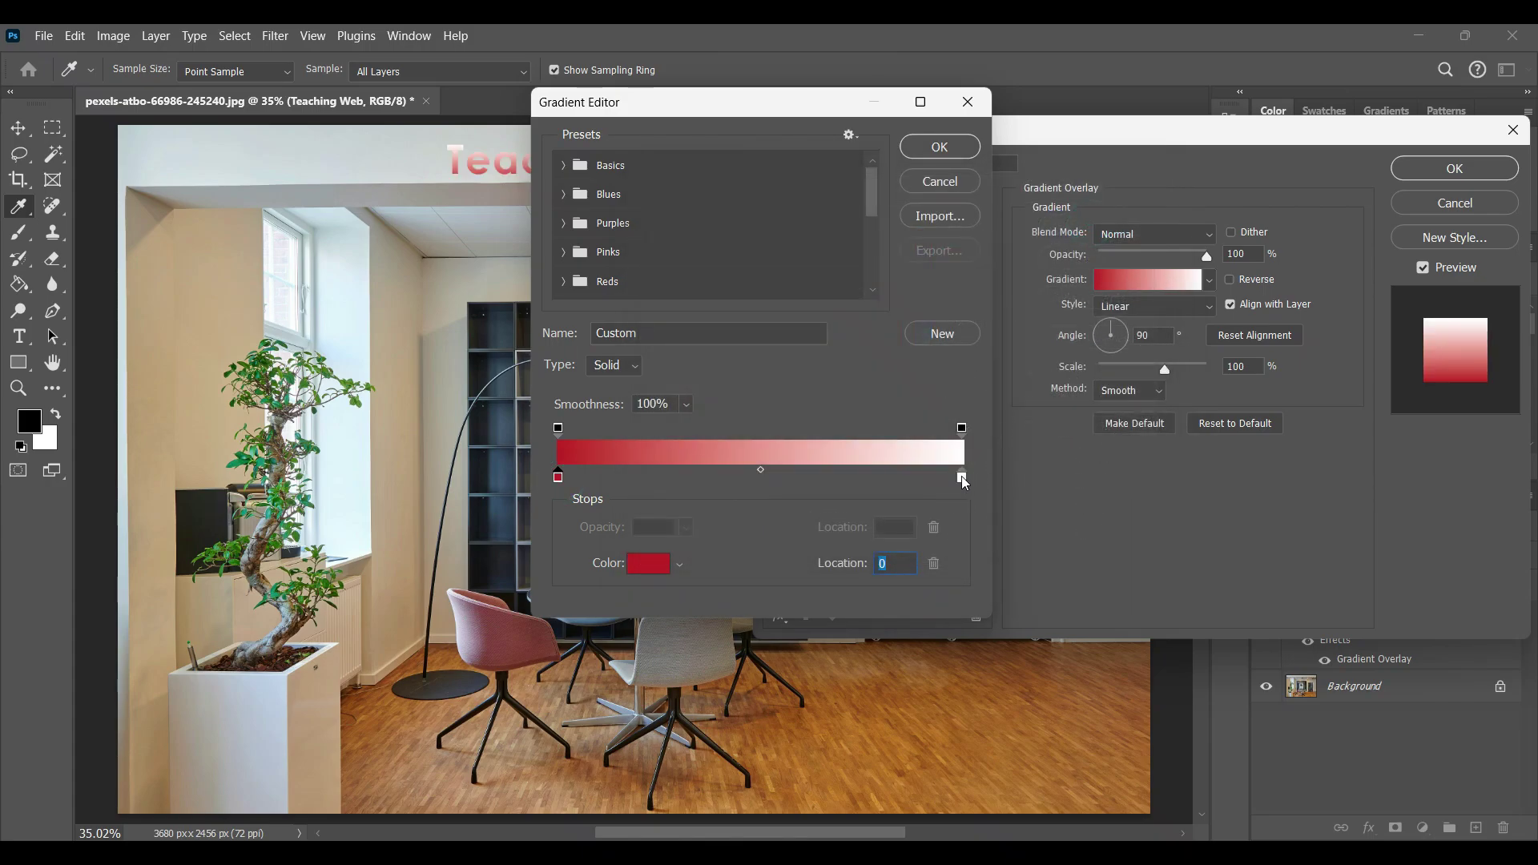
Set the right gradient stop to purple (4f10ce) and accept the red-to-purple gradient
double_click(966, 479)
left_click(930, 300)
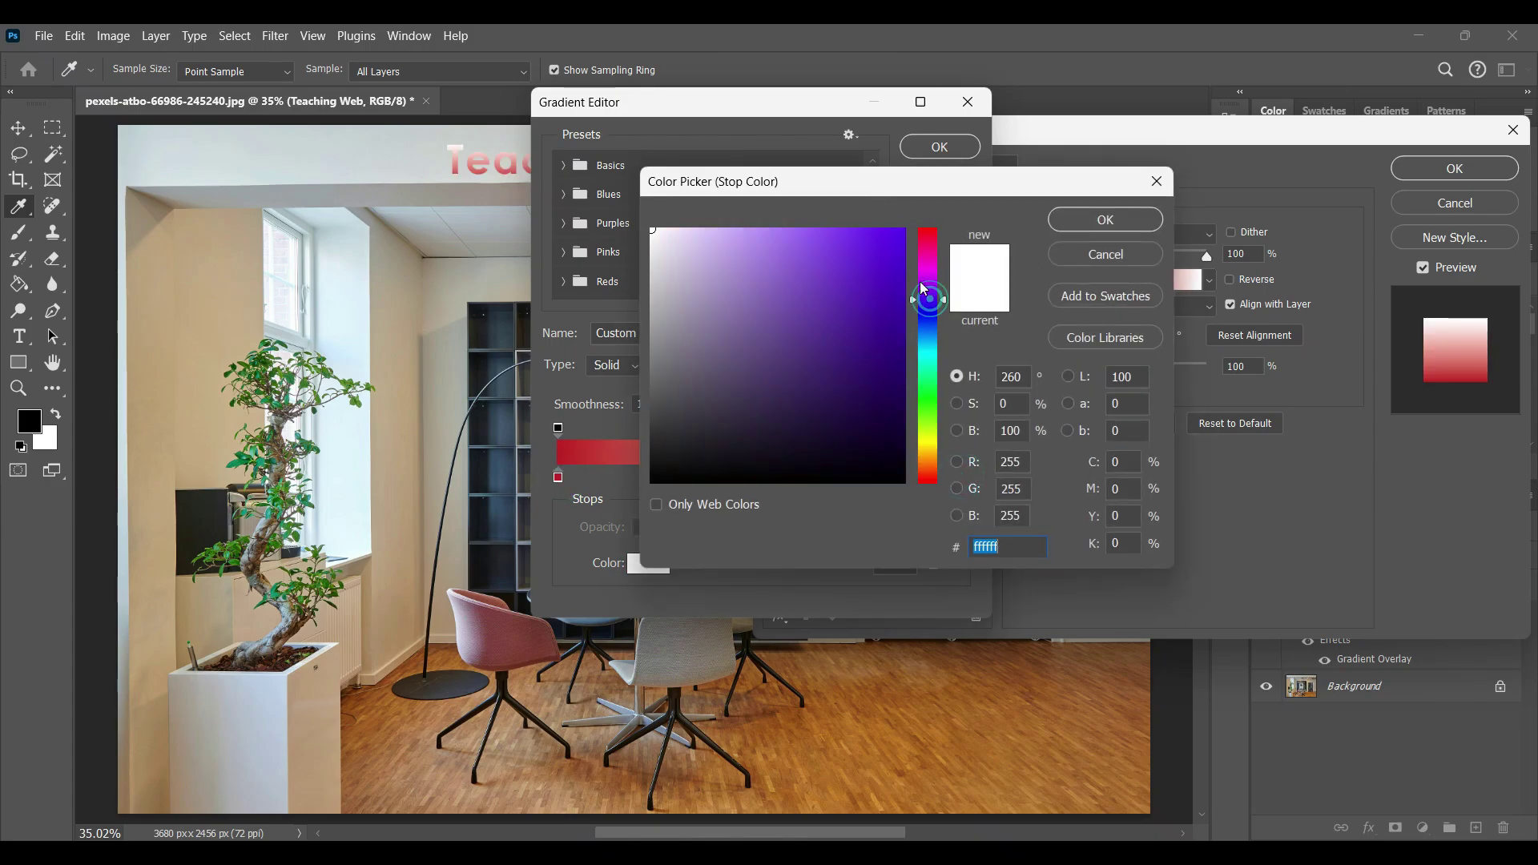
left_click(886, 277)
left_click(1083, 224)
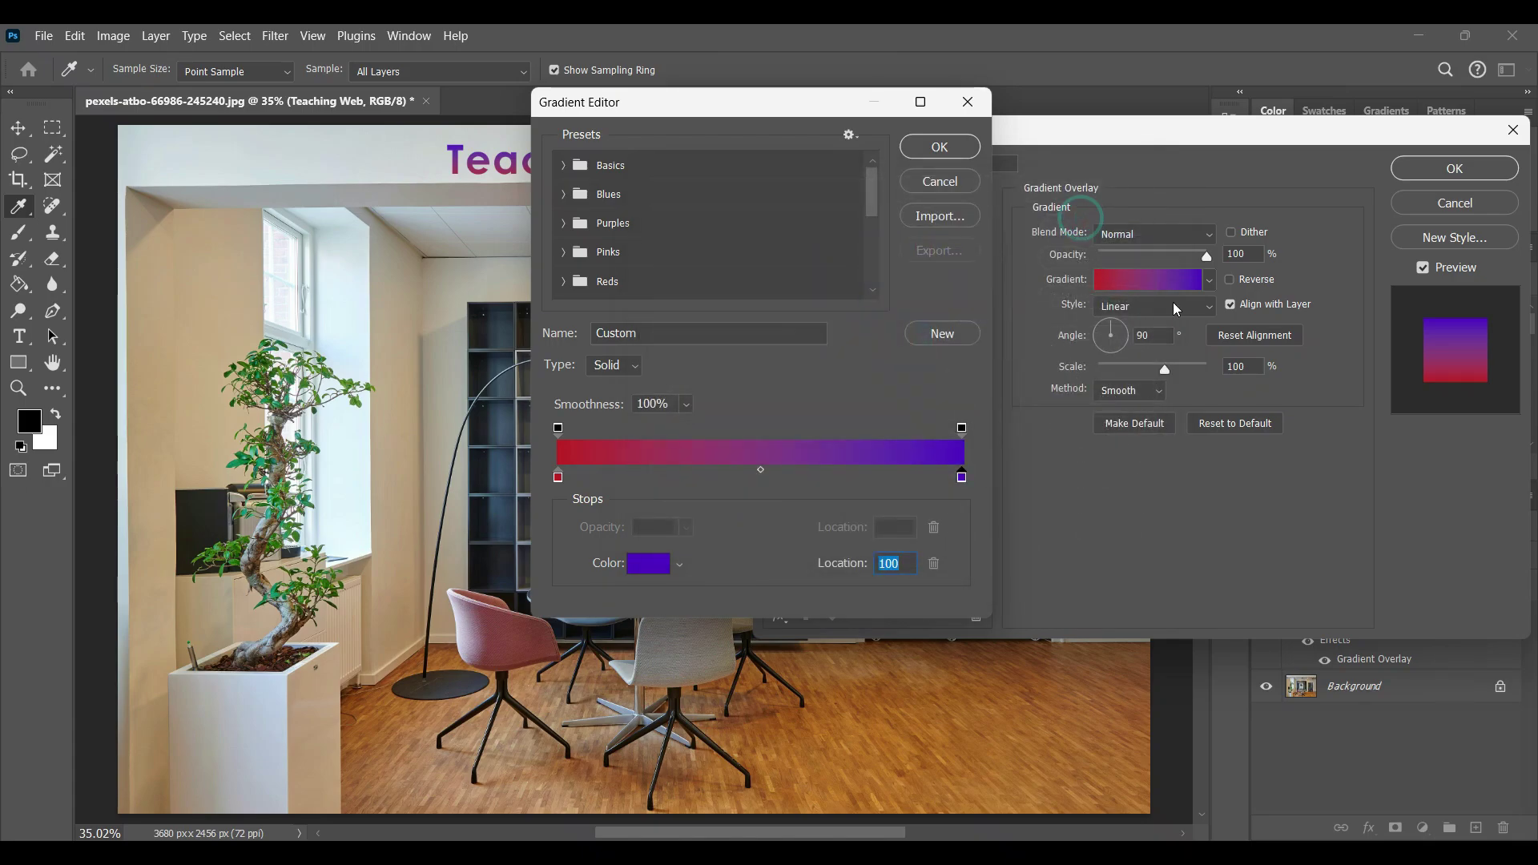
left_click(938, 146)
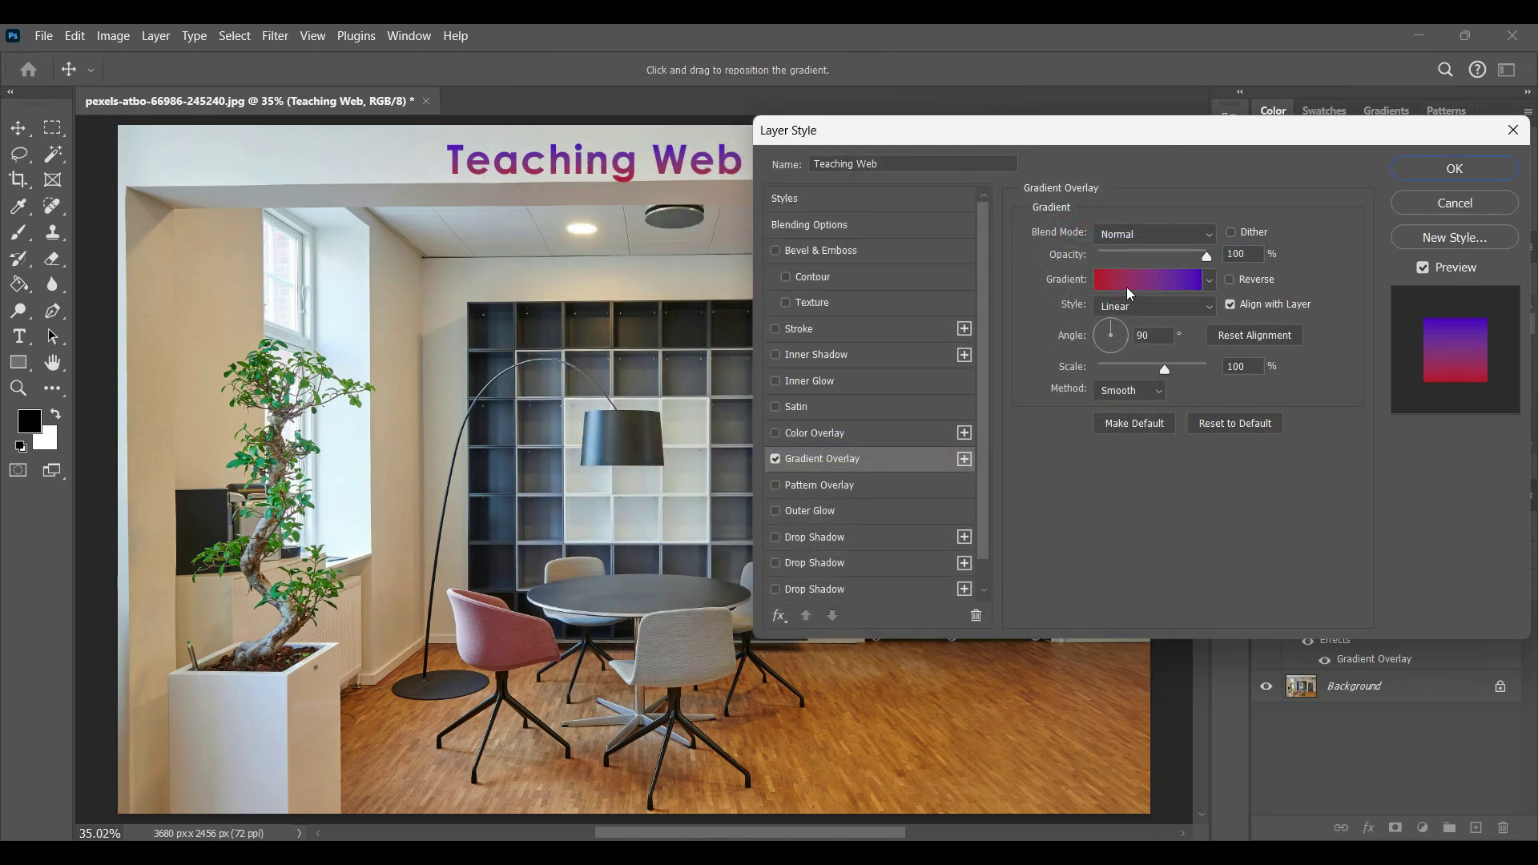
left_click(1155, 287)
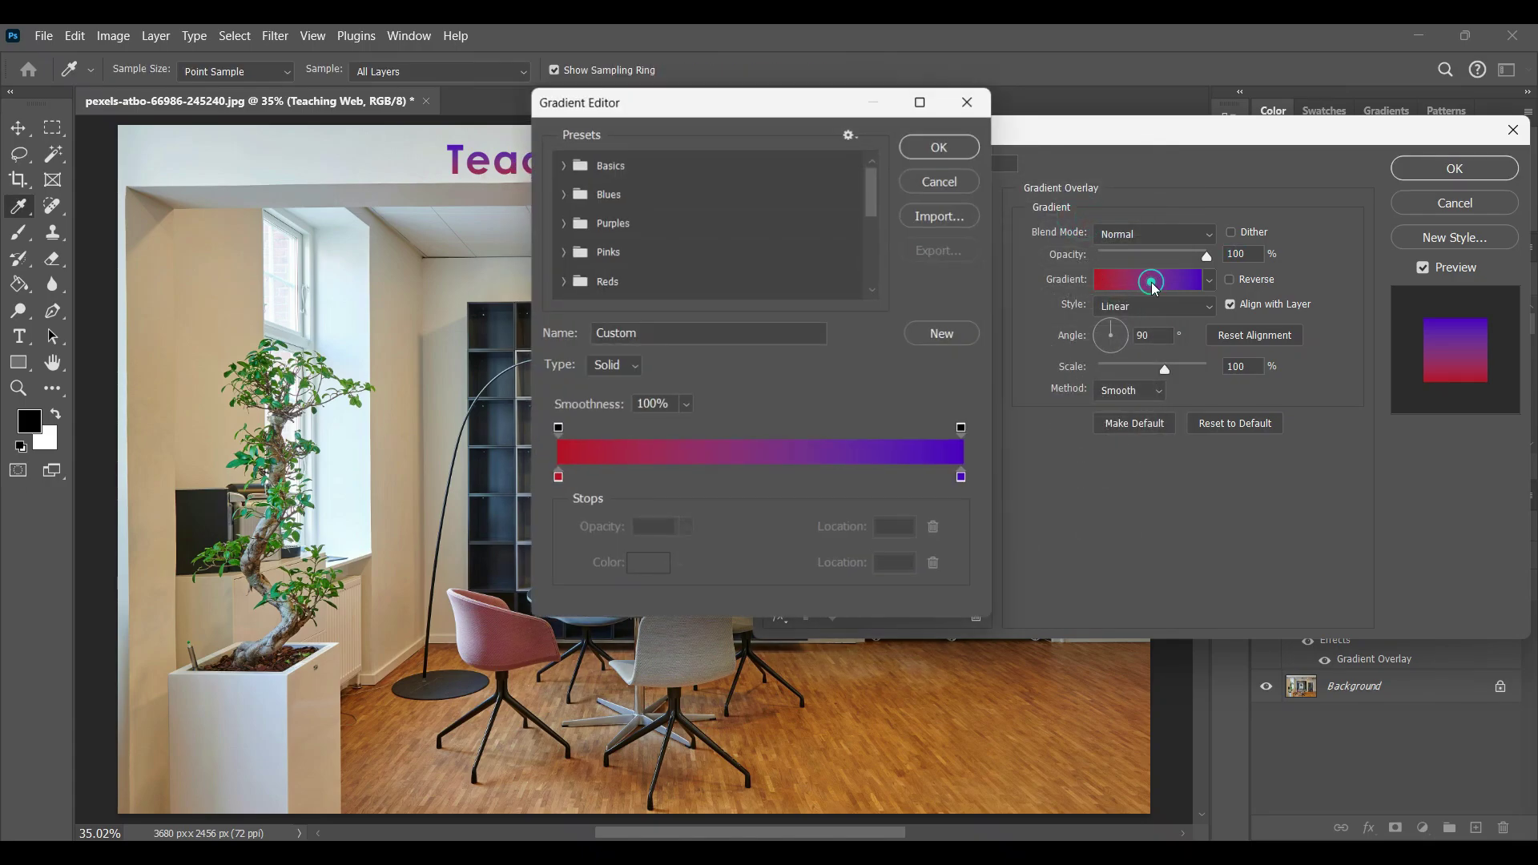
left_click(960, 152)
Try a purple-blue preset from the Purples gradient group on the Teaching Web text
left_click(1210, 282)
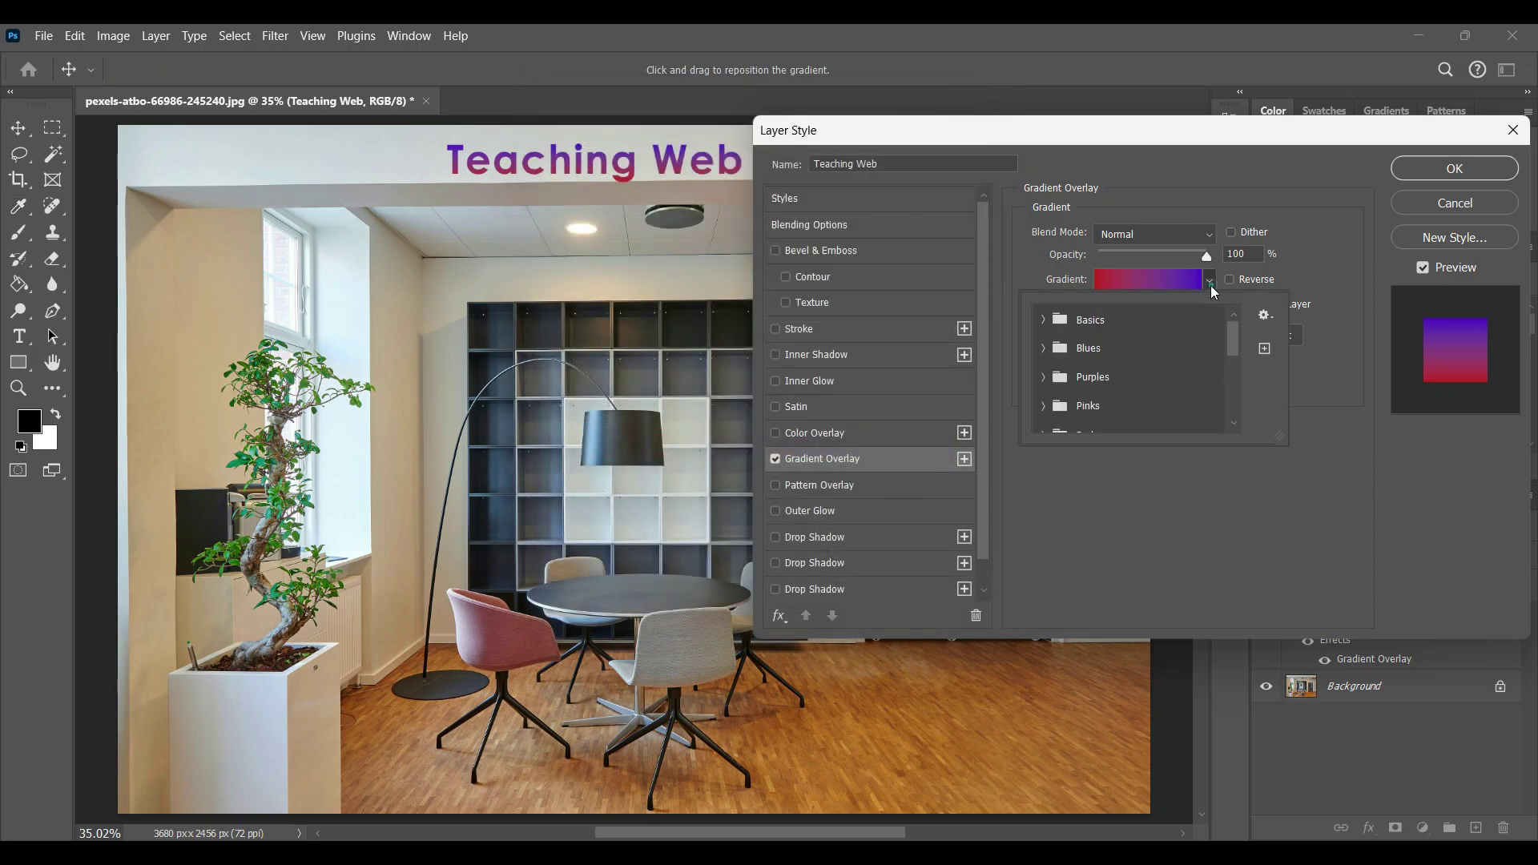
left_click(1045, 347)
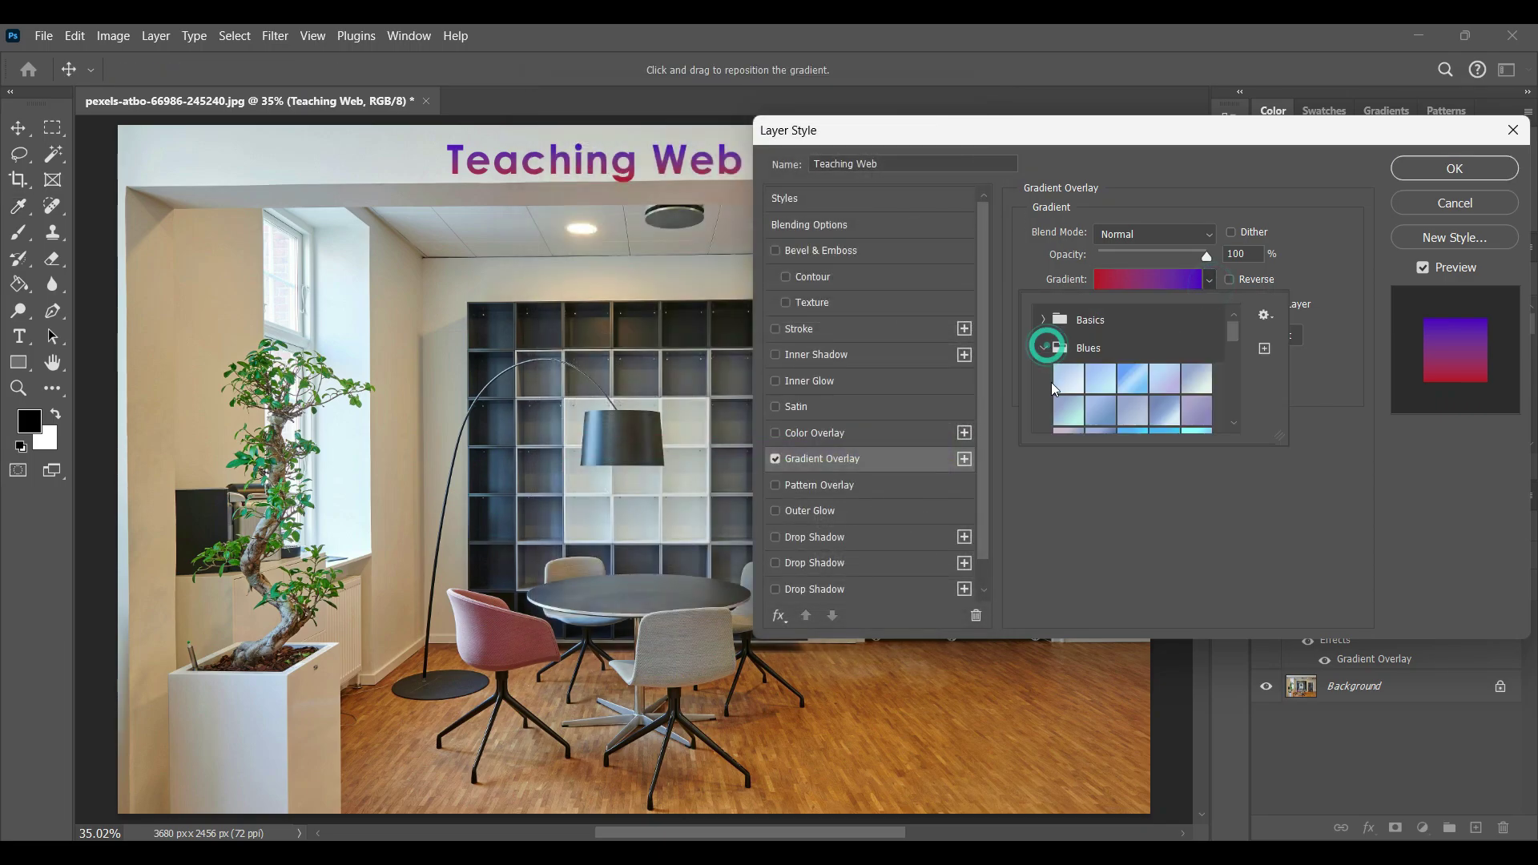
left_click(1046, 347)
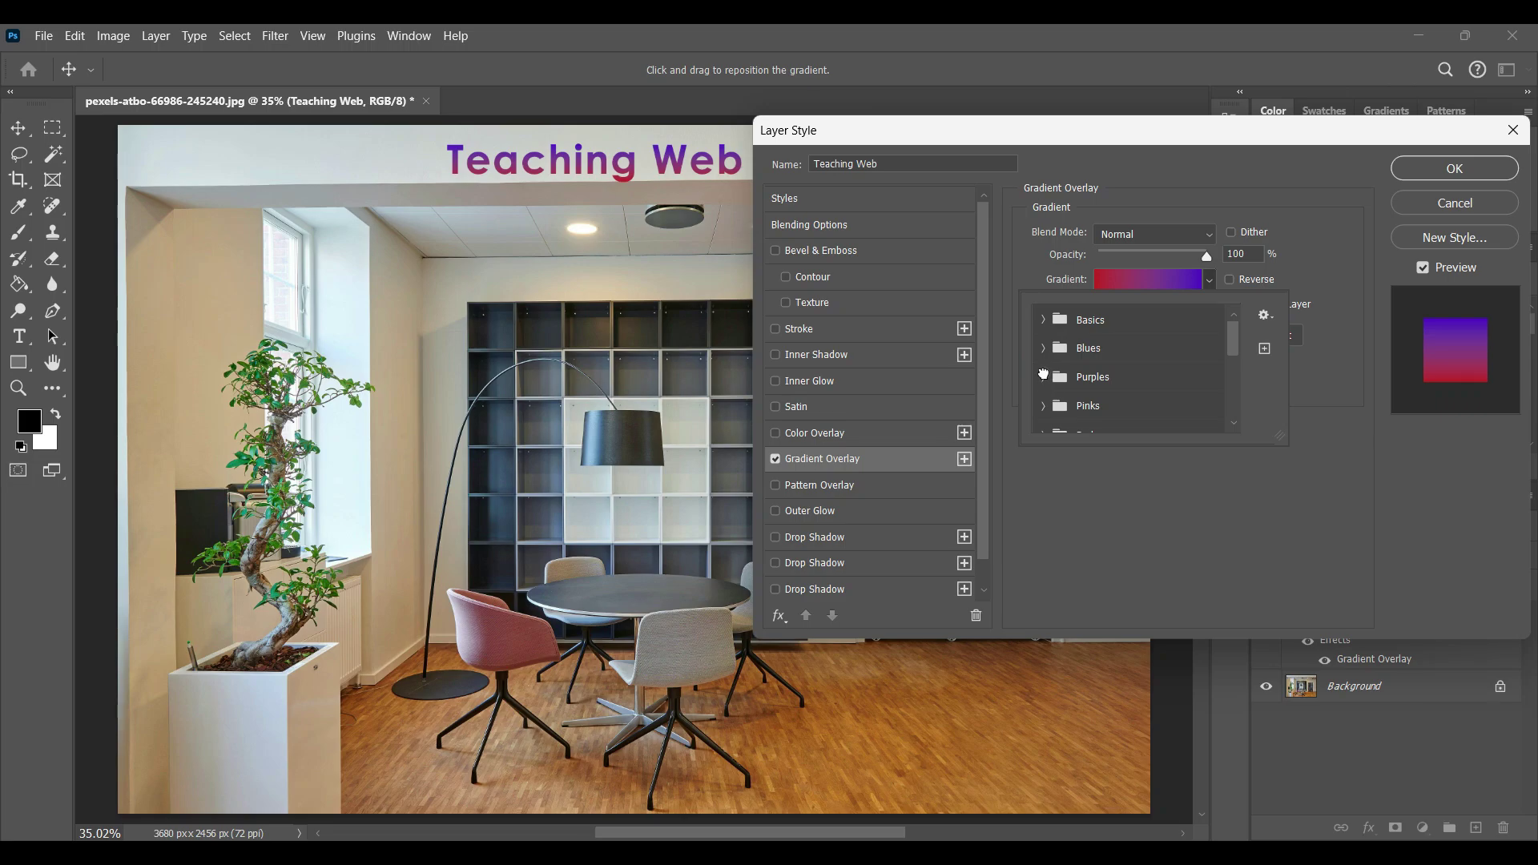
left_click(1044, 376)
left_click(1099, 409)
left_click(1153, 412)
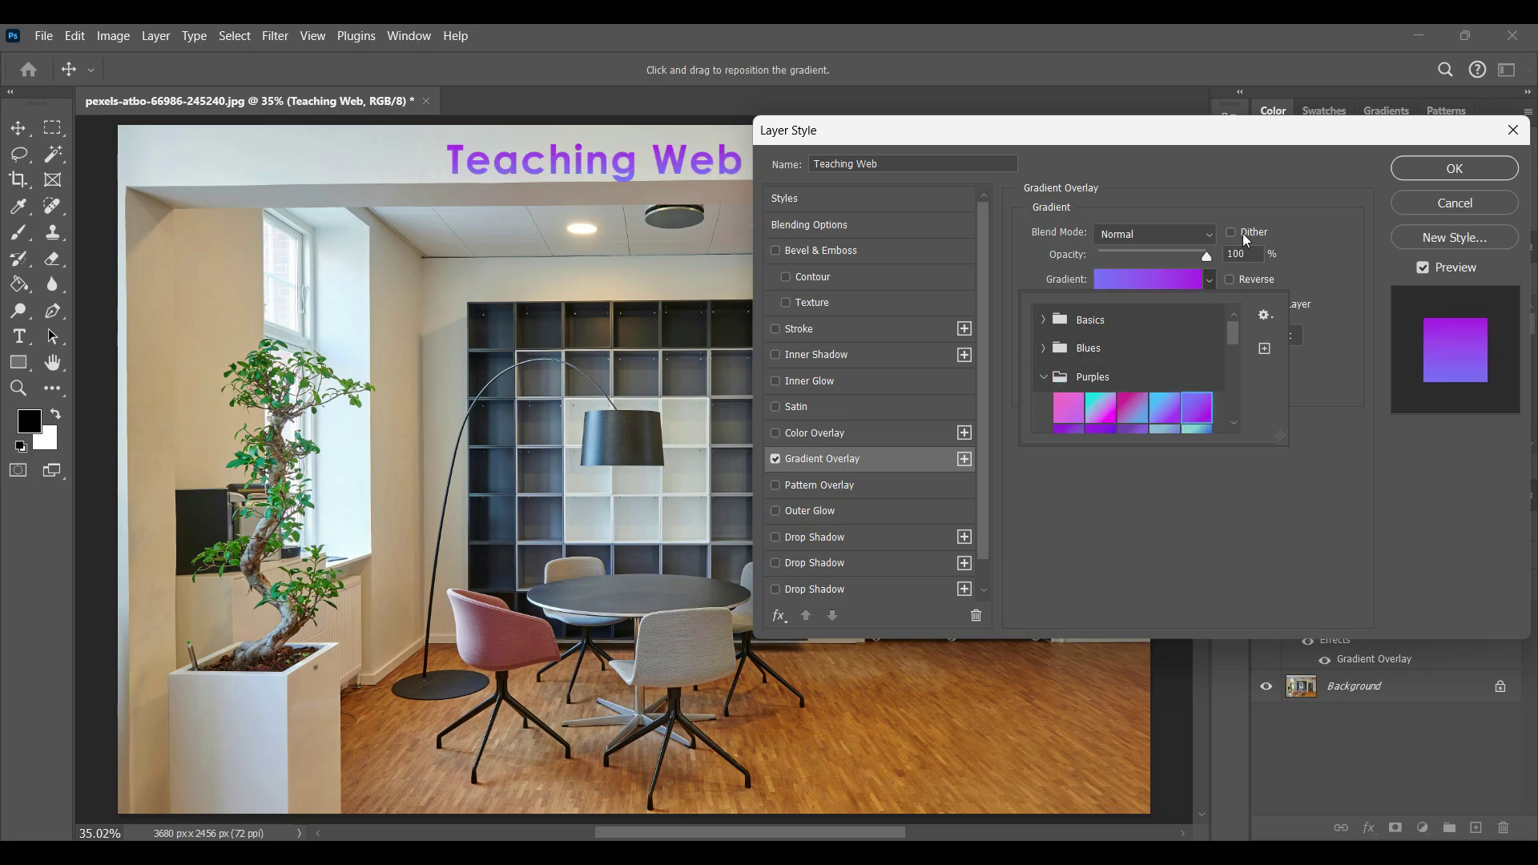
left_click(1214, 281)
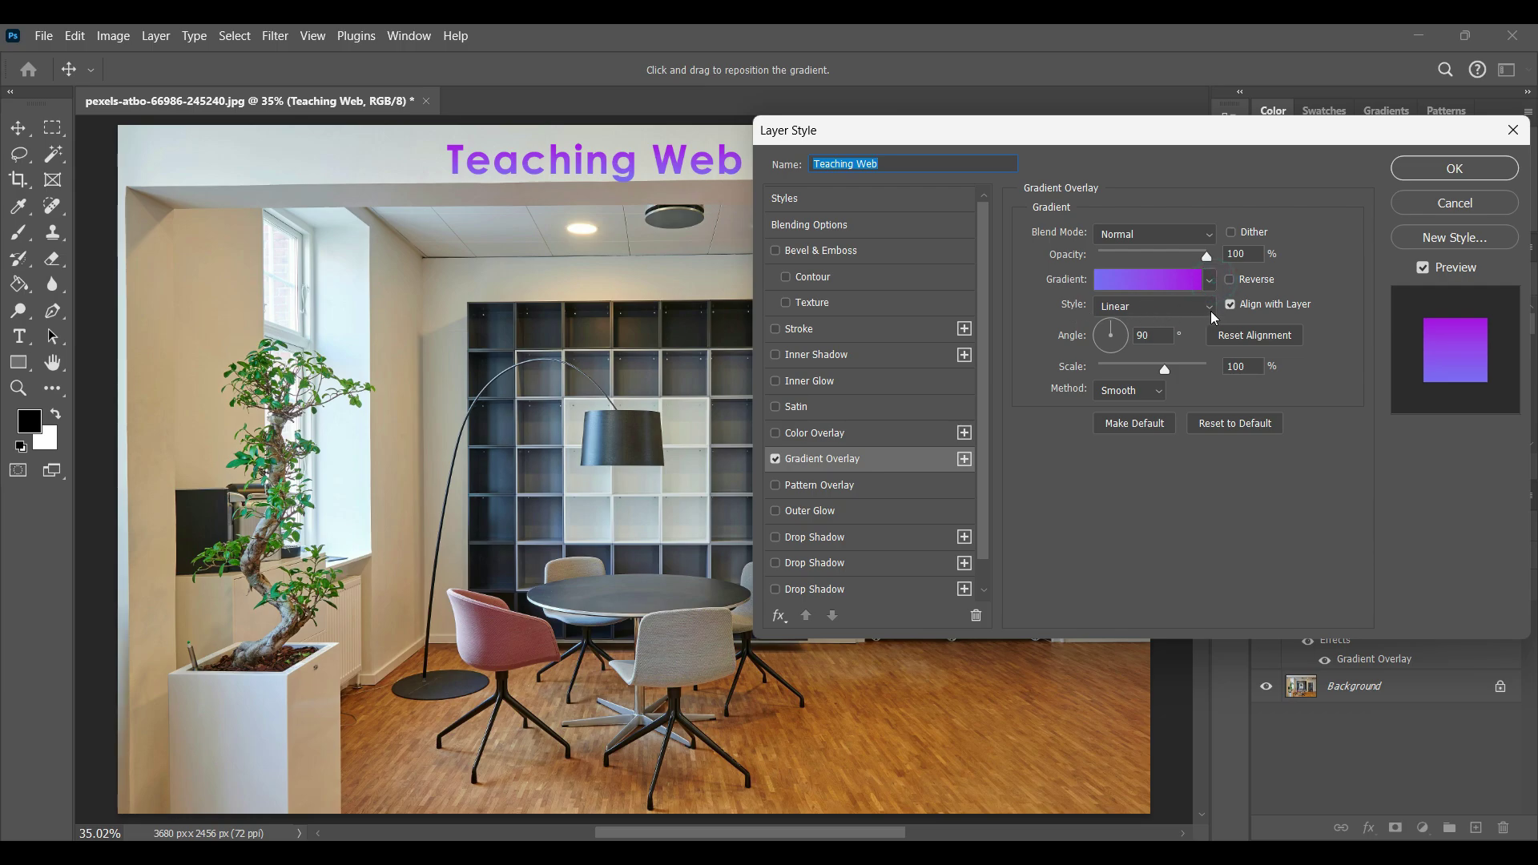
Cycle the gradient style through Radial and Angle, ending on Reflected
left_click(1210, 309)
left_click(1162, 335)
left_click(1212, 306)
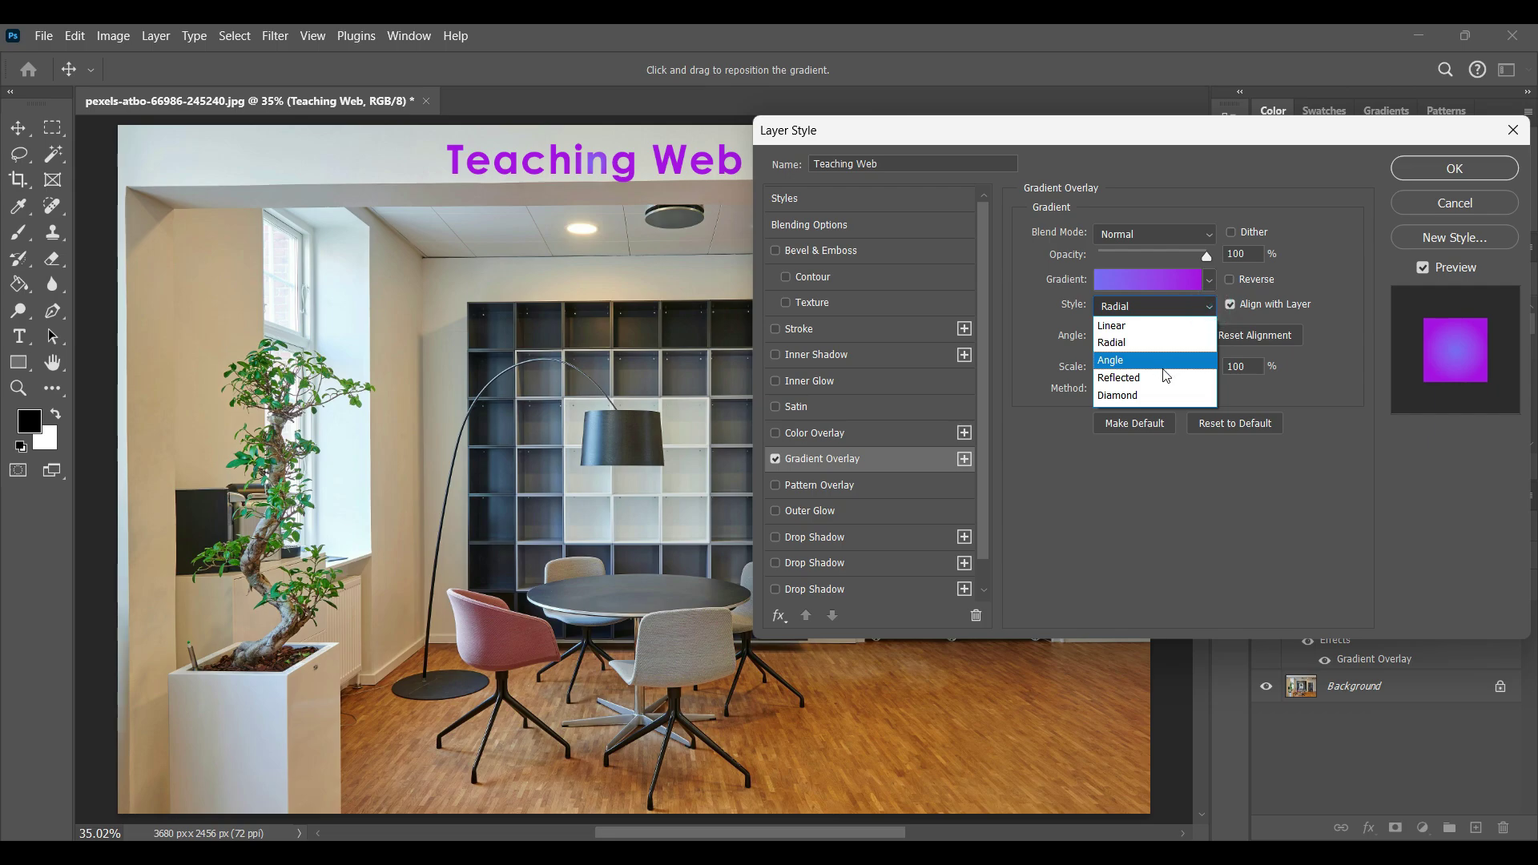
left_click(1165, 362)
left_click(1202, 307)
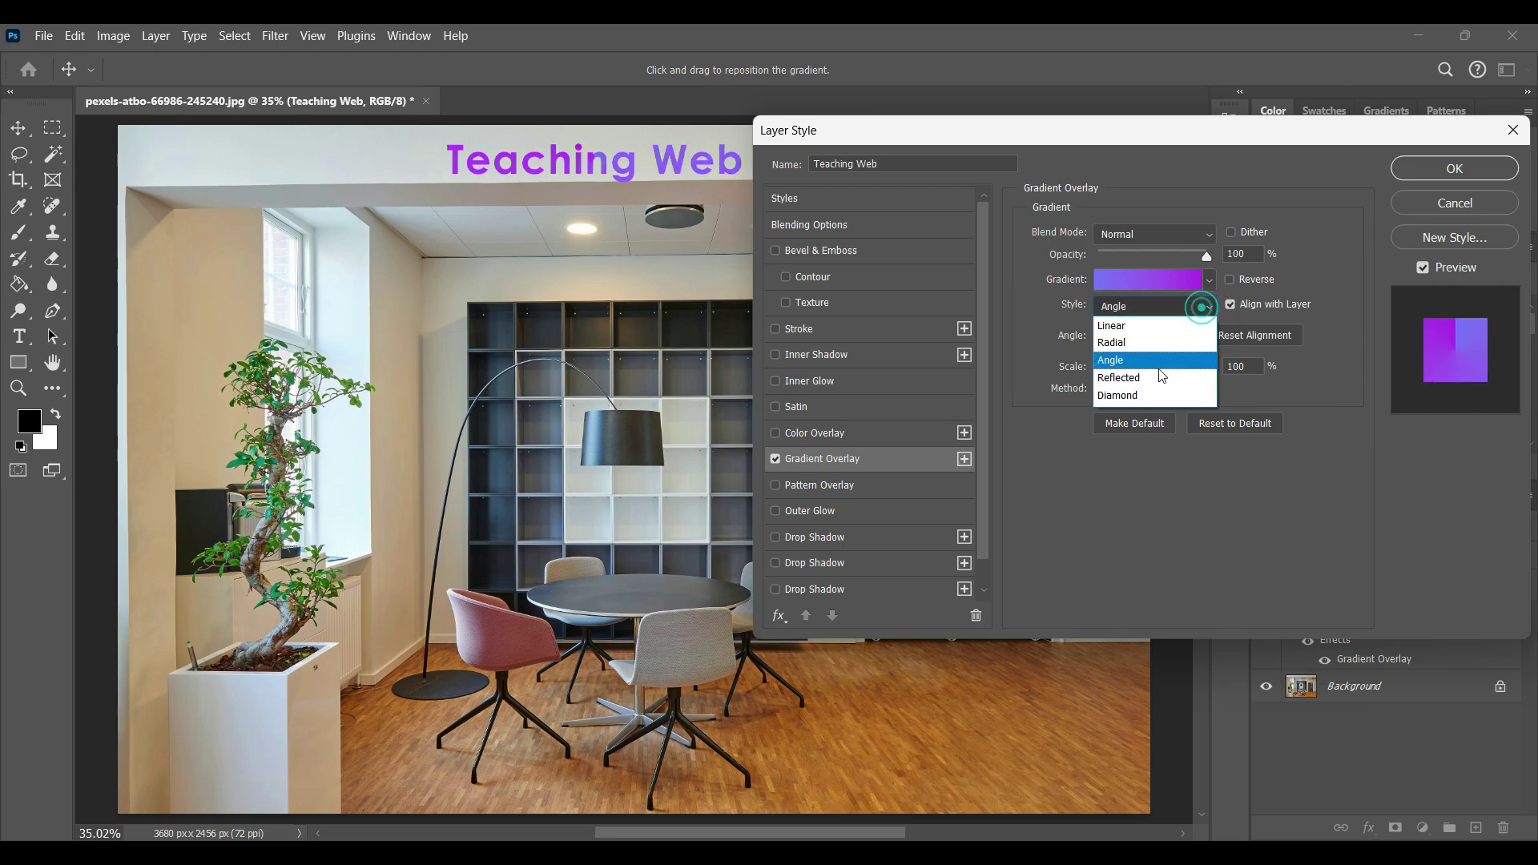
left_click(1162, 377)
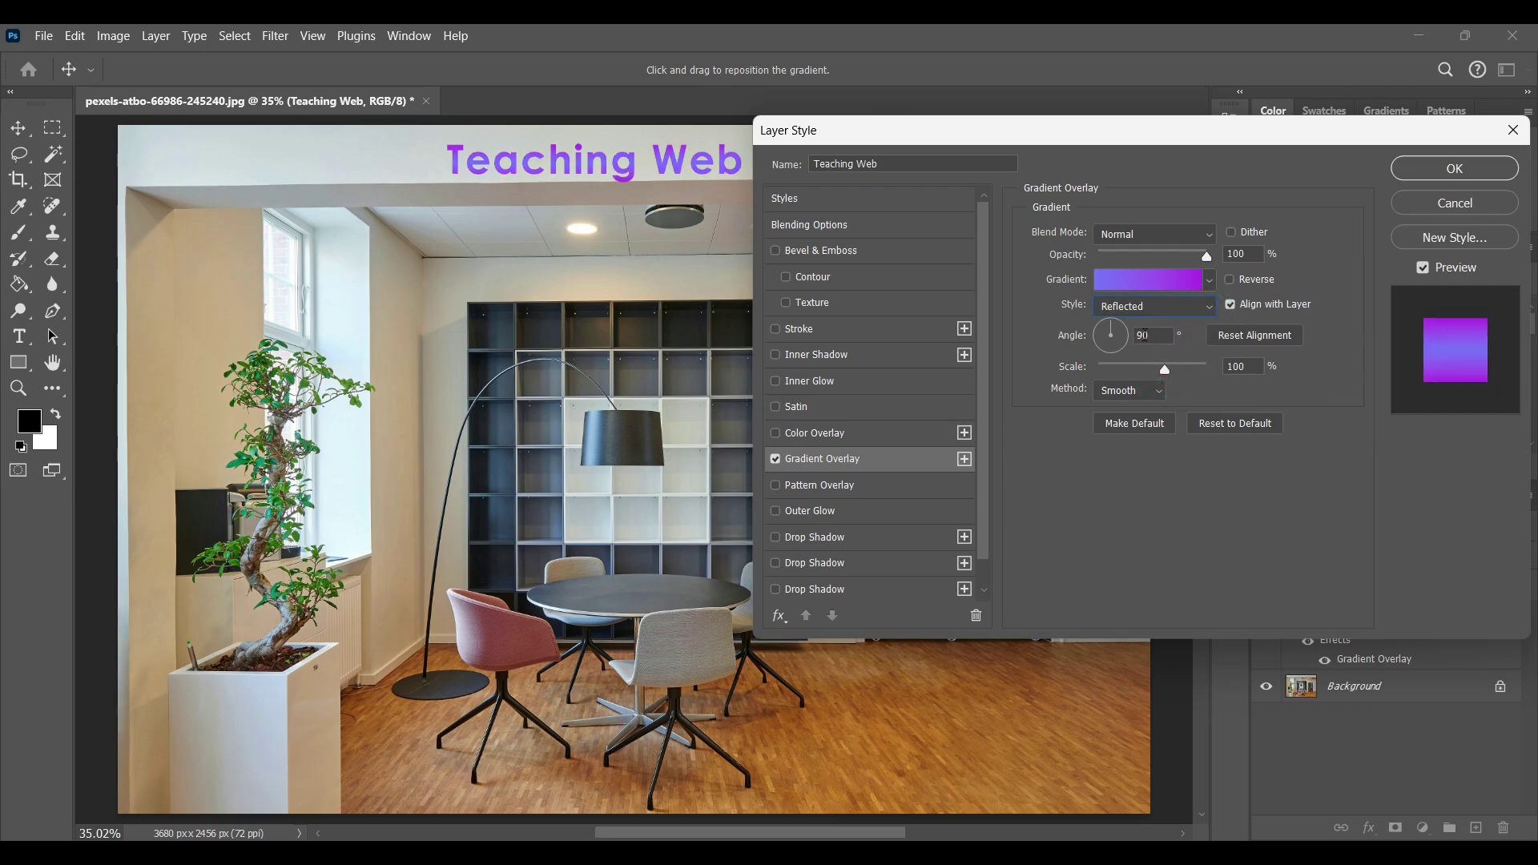
Set a near-horizontal gradient angle and 68% scale, then cancel the gradient overlay
left_click_drag(1107, 332, 1133, 336)
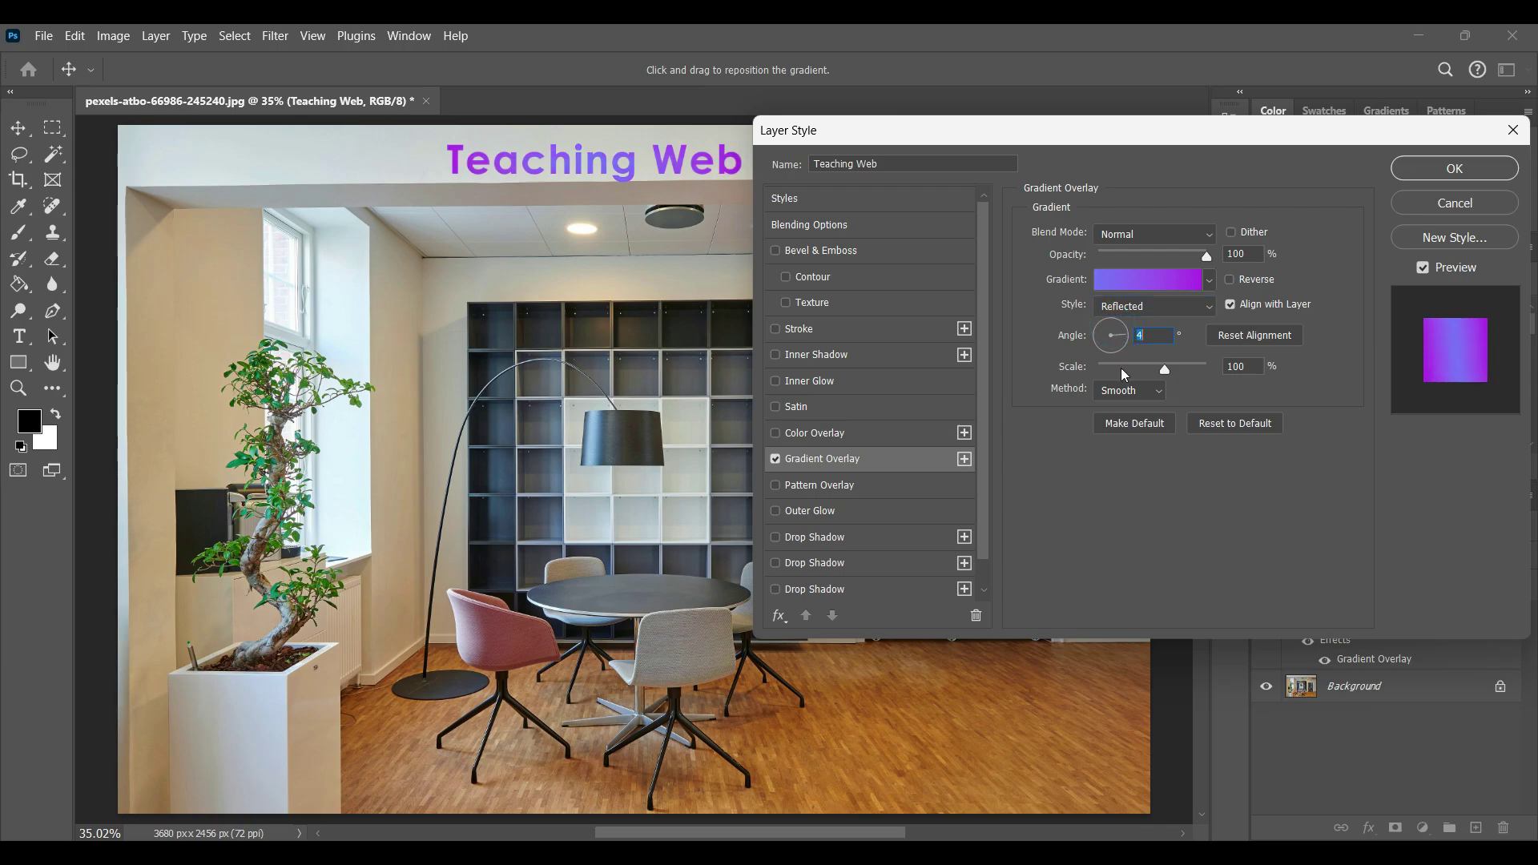
left_click_drag(1162, 373, 1138, 379)
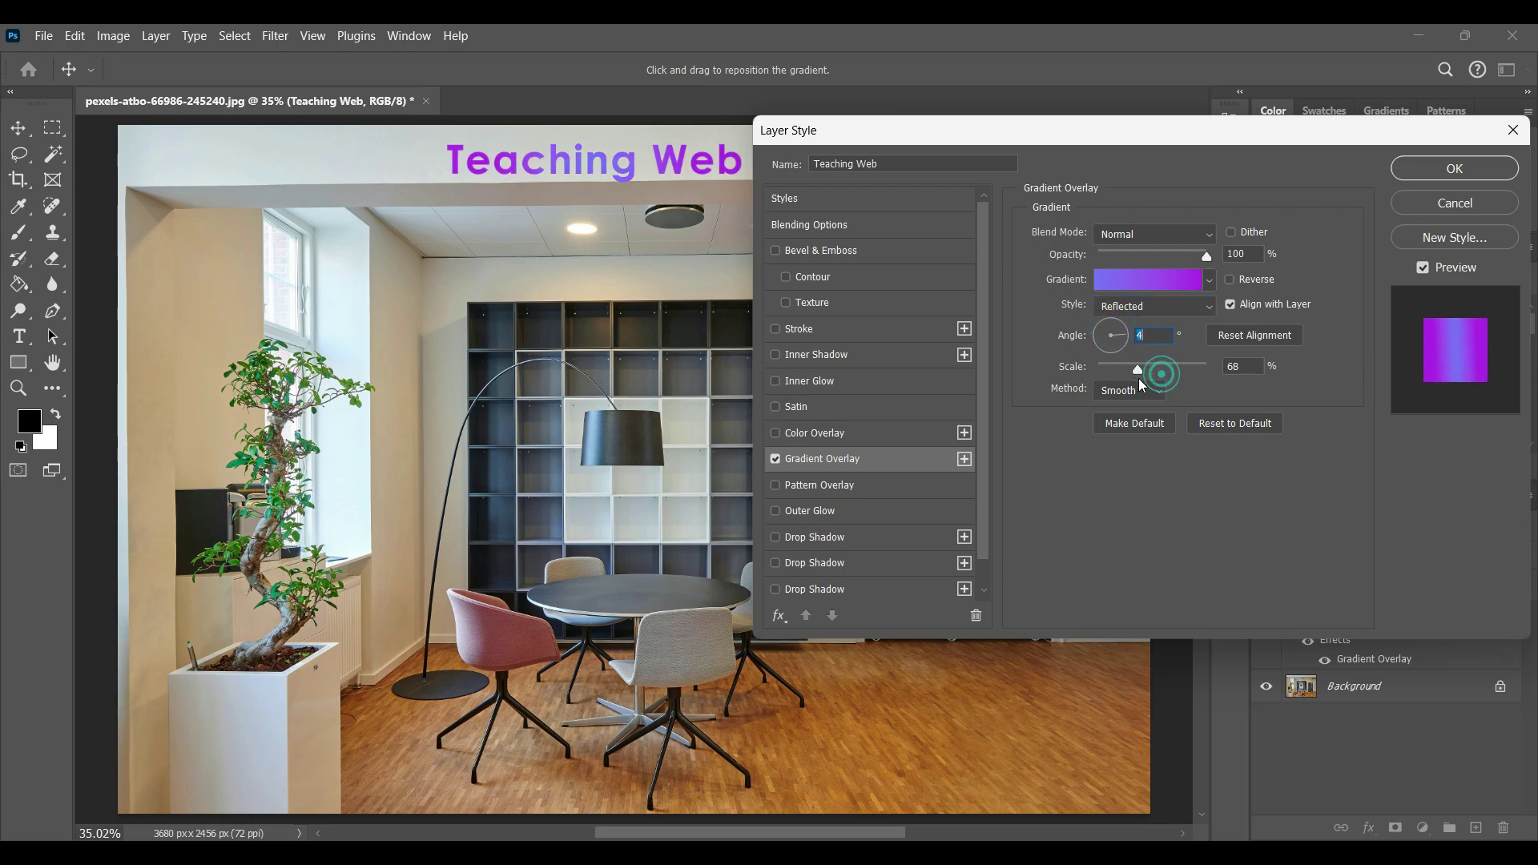
left_click(1125, 390)
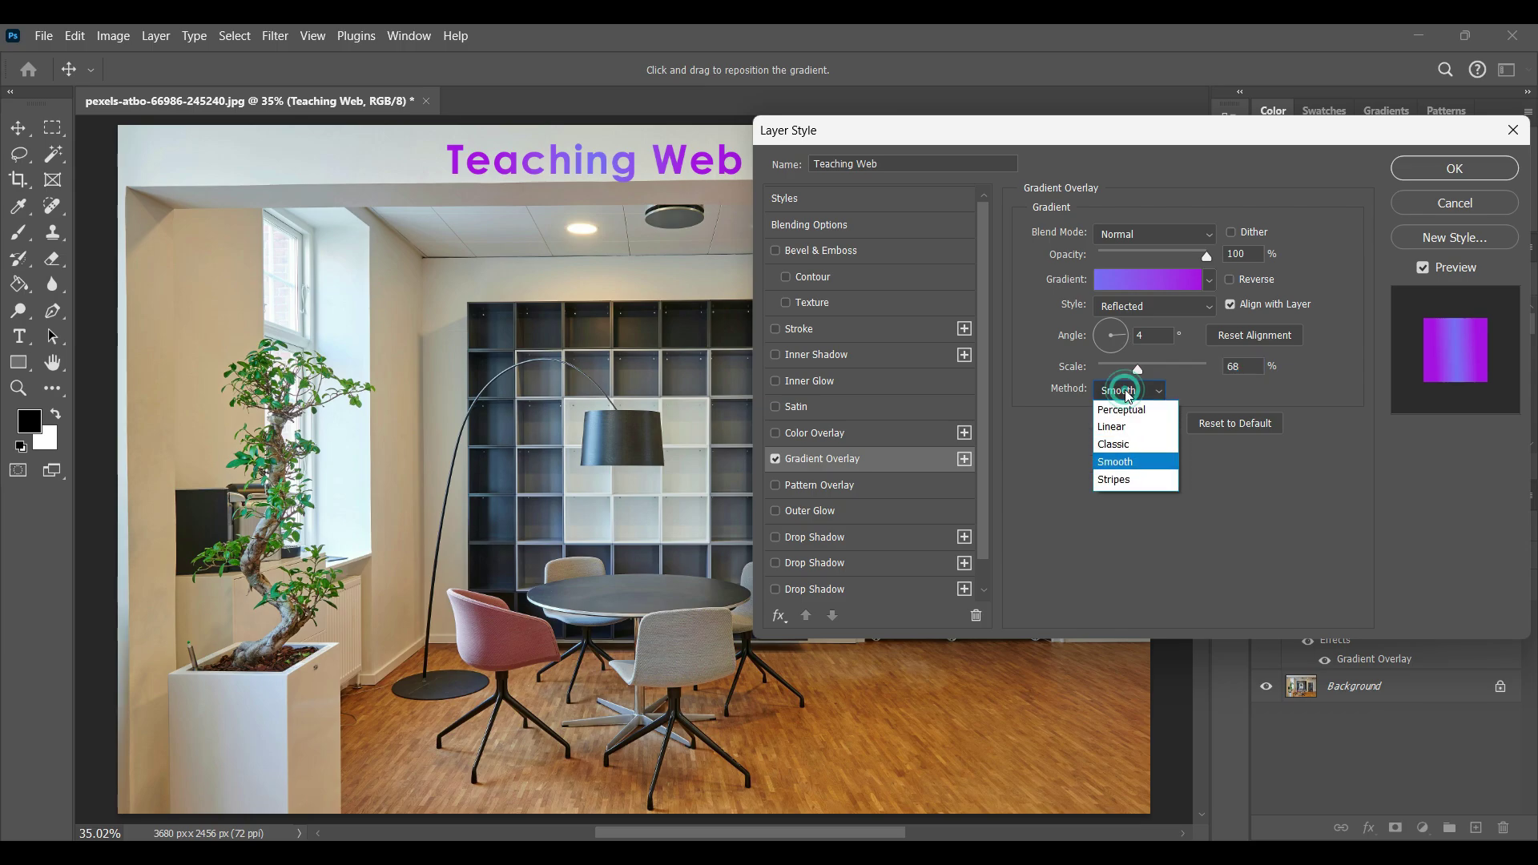
left_click(1139, 467)
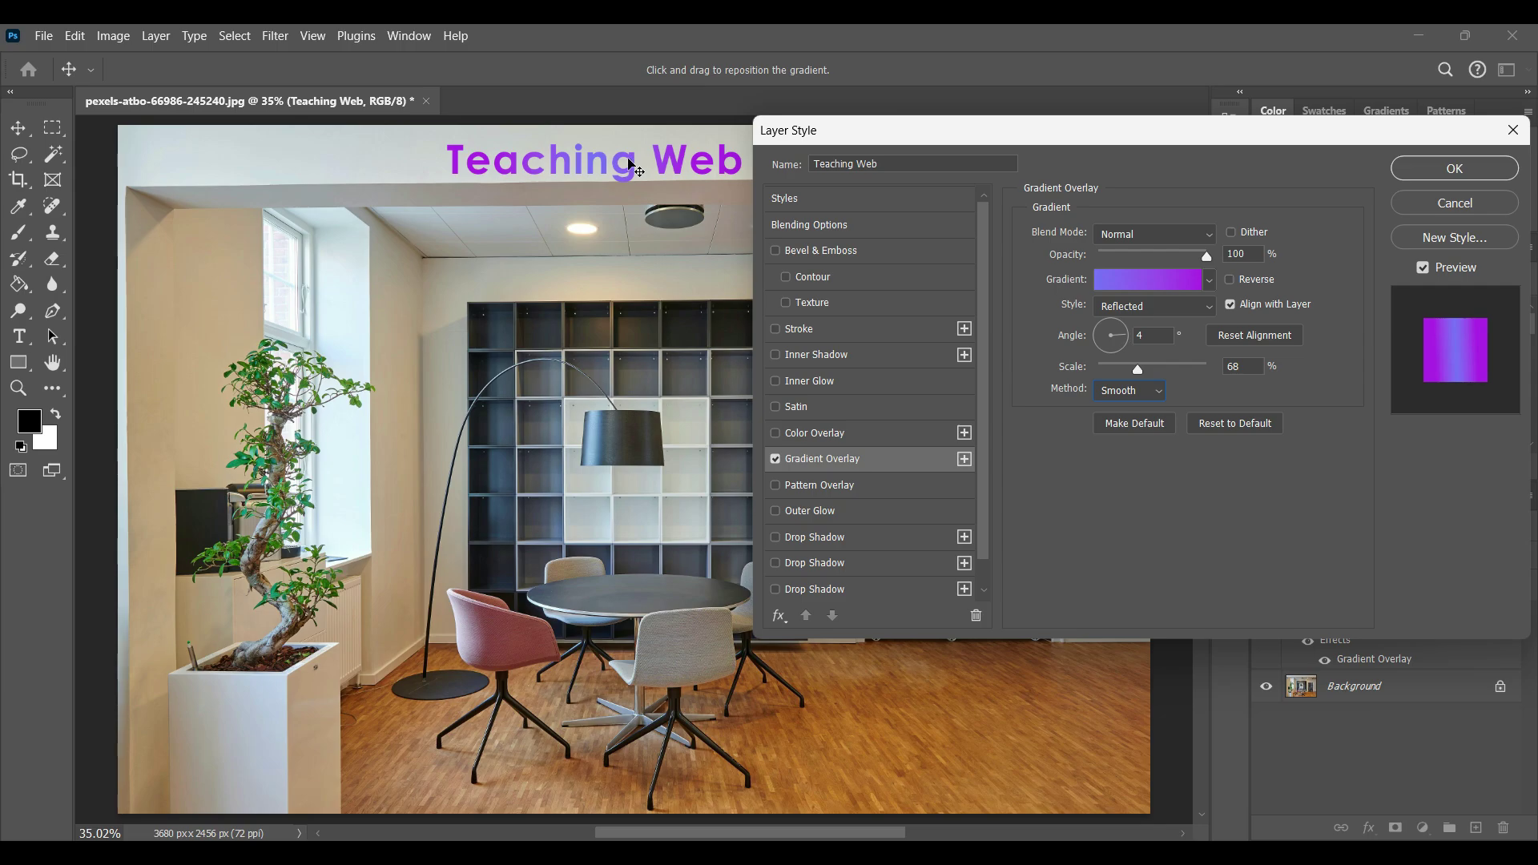
left_click(1460, 205)
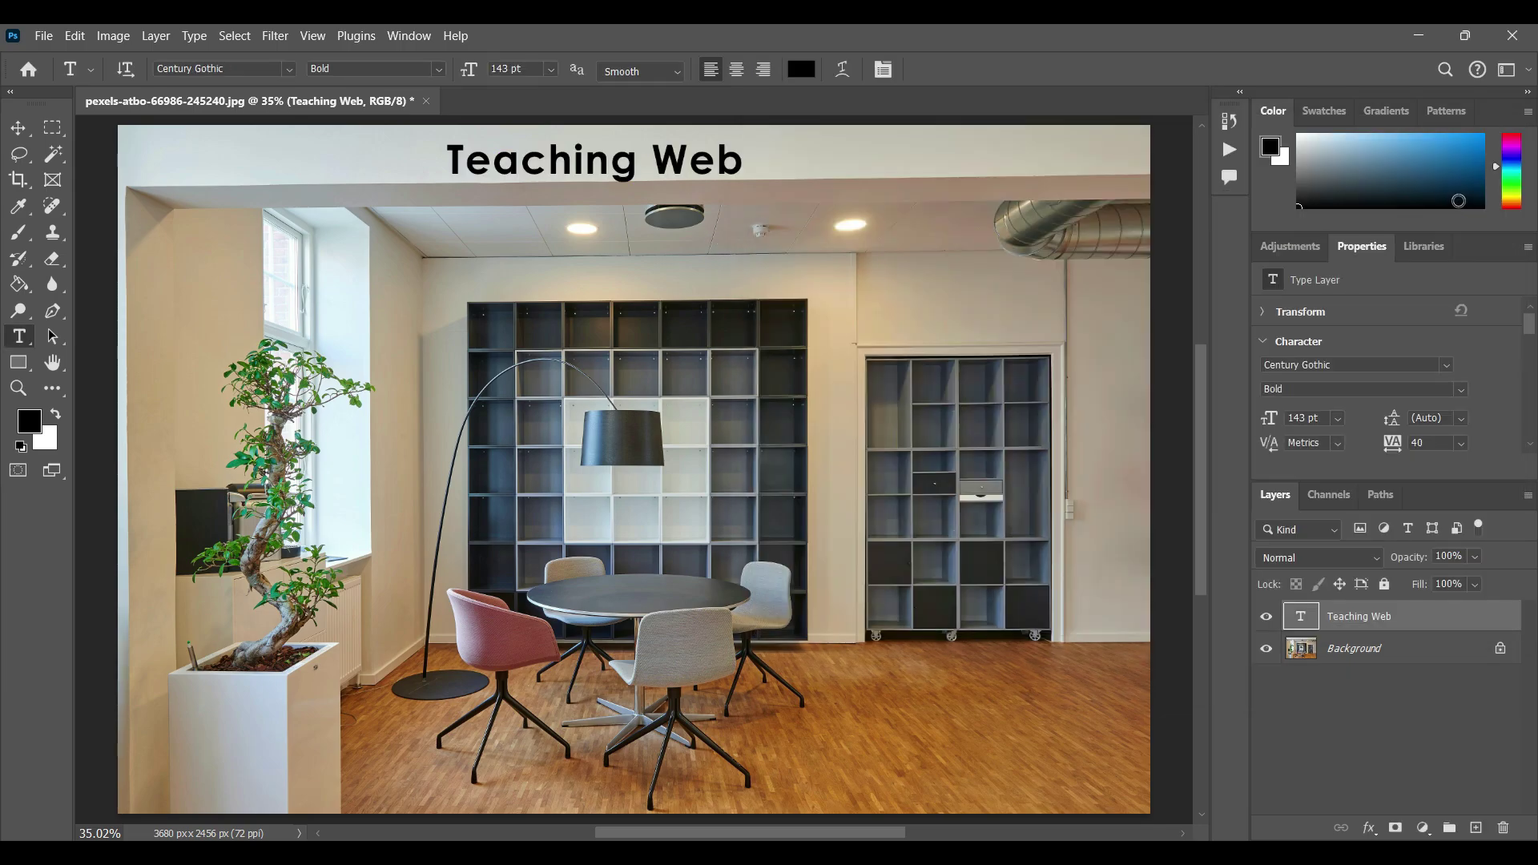
Delete the Teaching Web text layer and unlock the background photo as Layer 0
key("Delete")
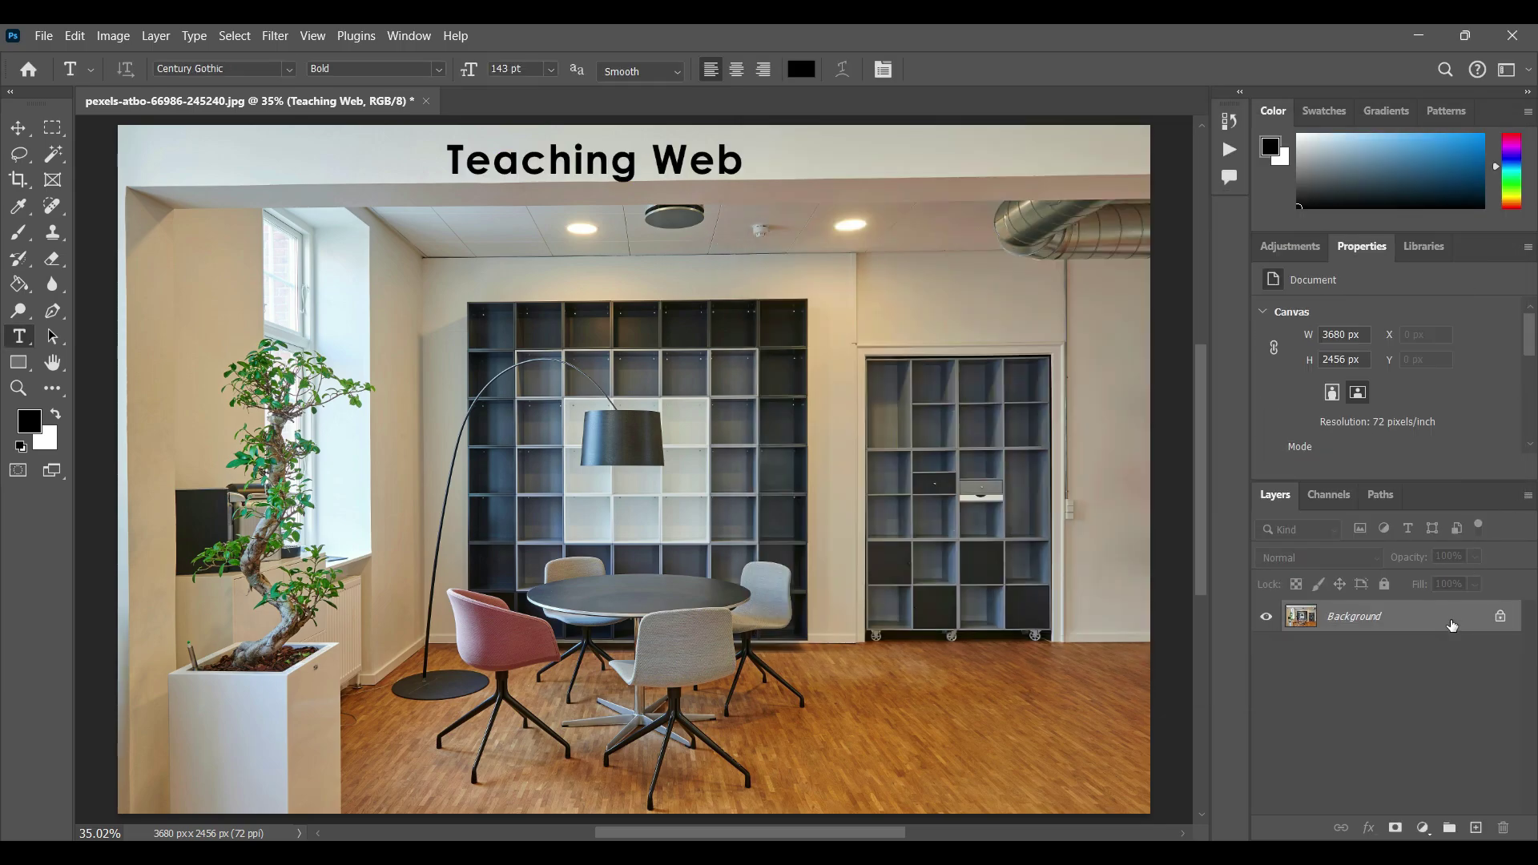
left_click(1501, 619)
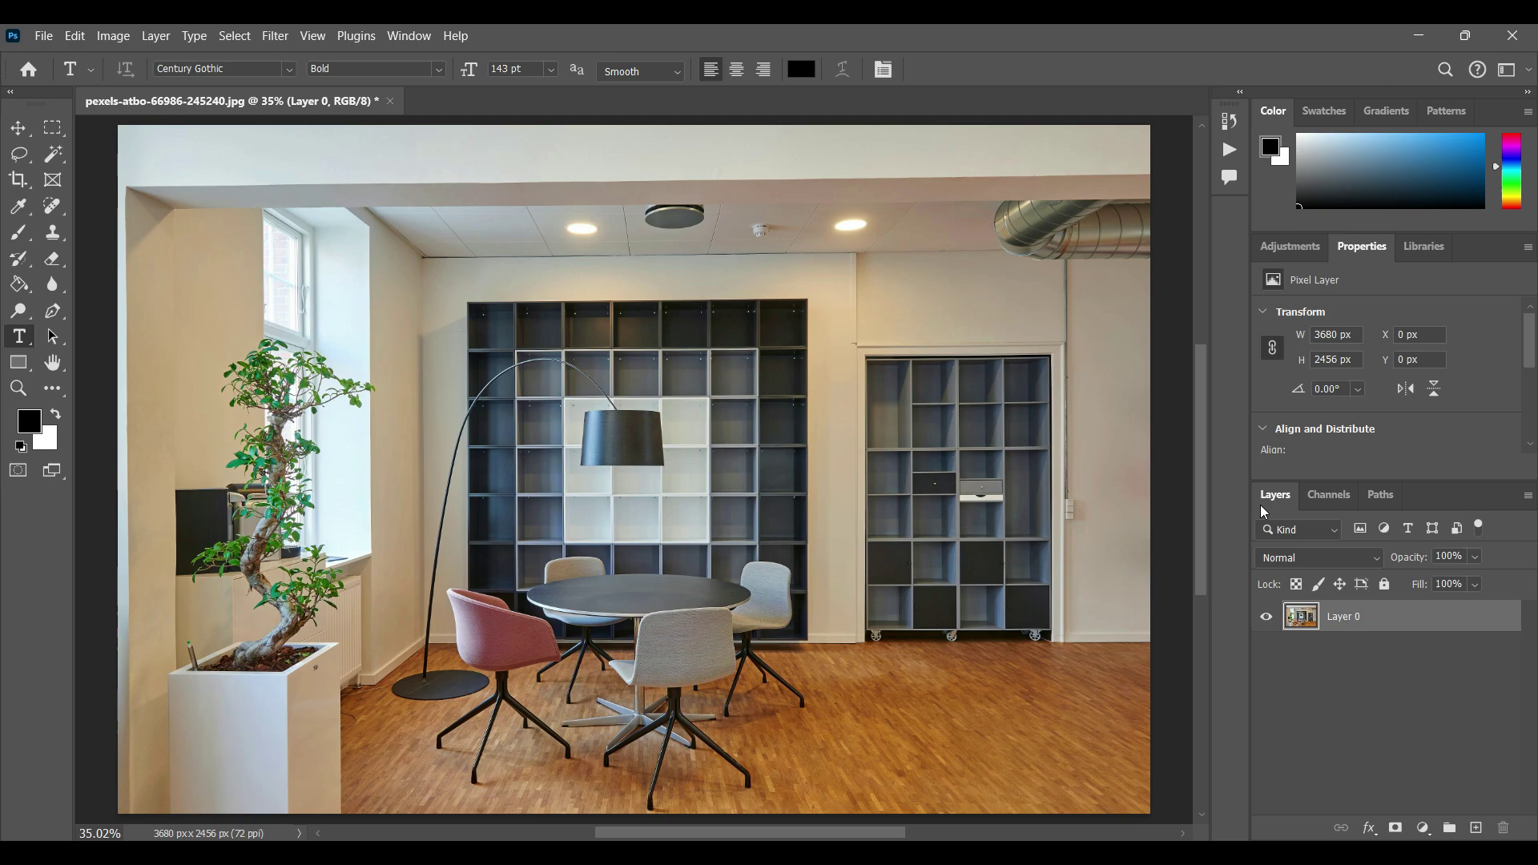
double_click(1411, 628)
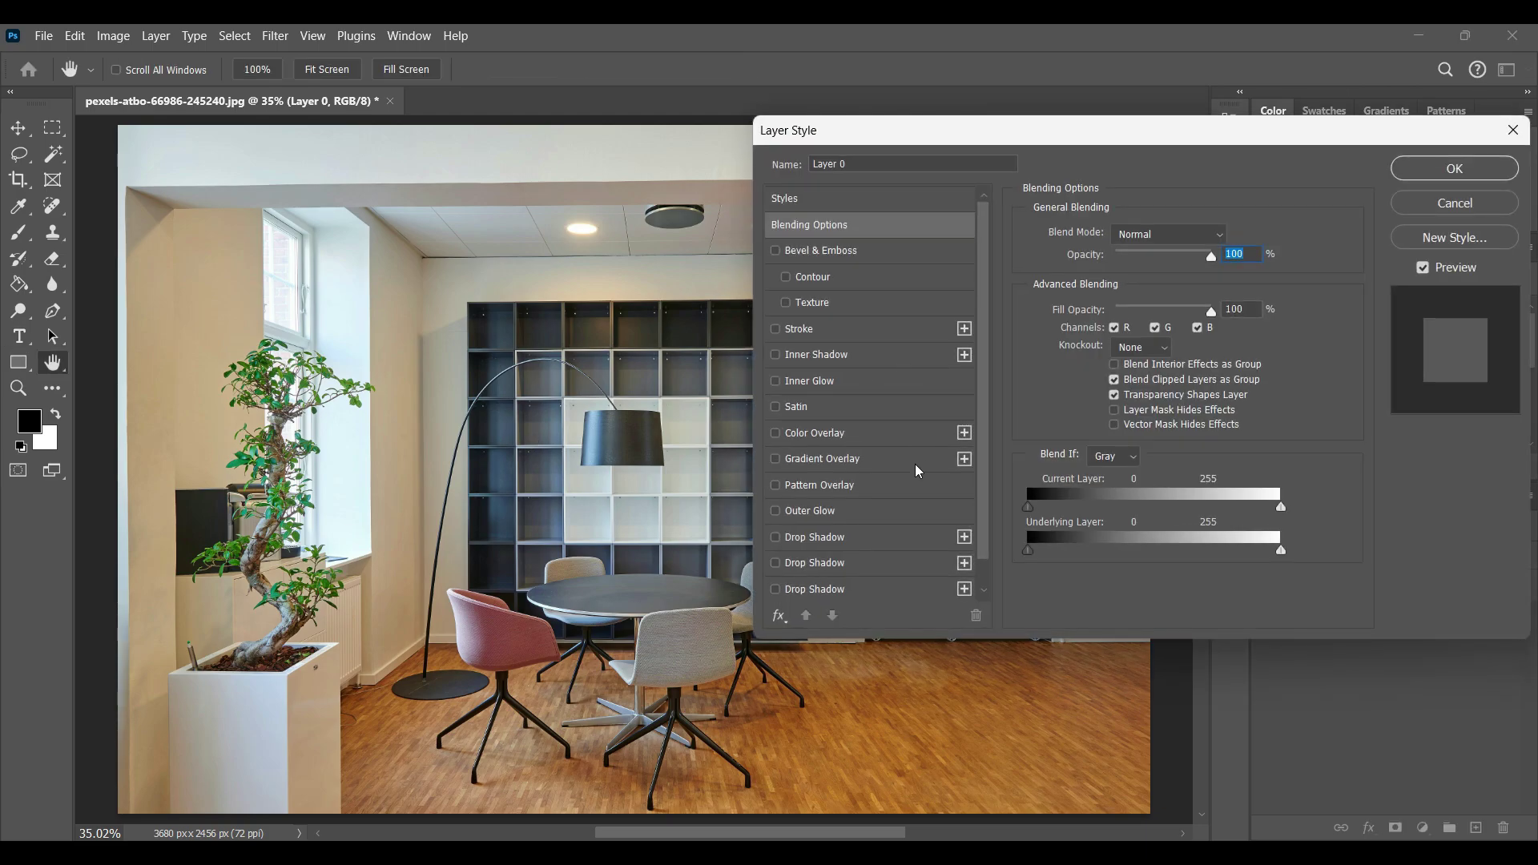
Try a leaf Pattern Overlay on Layer 0 at 17% opacity, -154° angle, enlarged
left_click(866, 496)
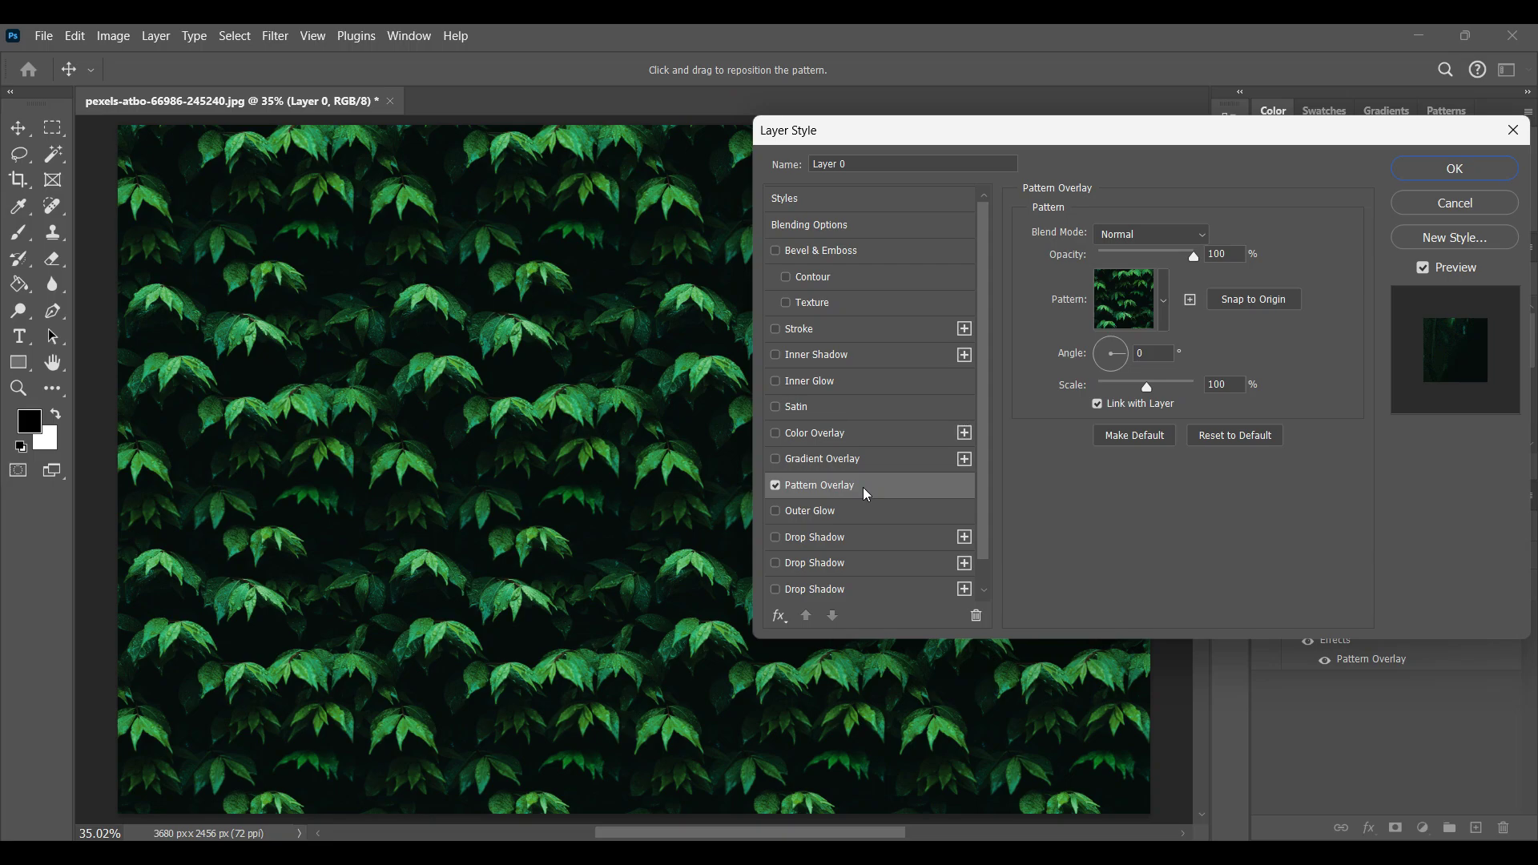
left_click(1165, 303)
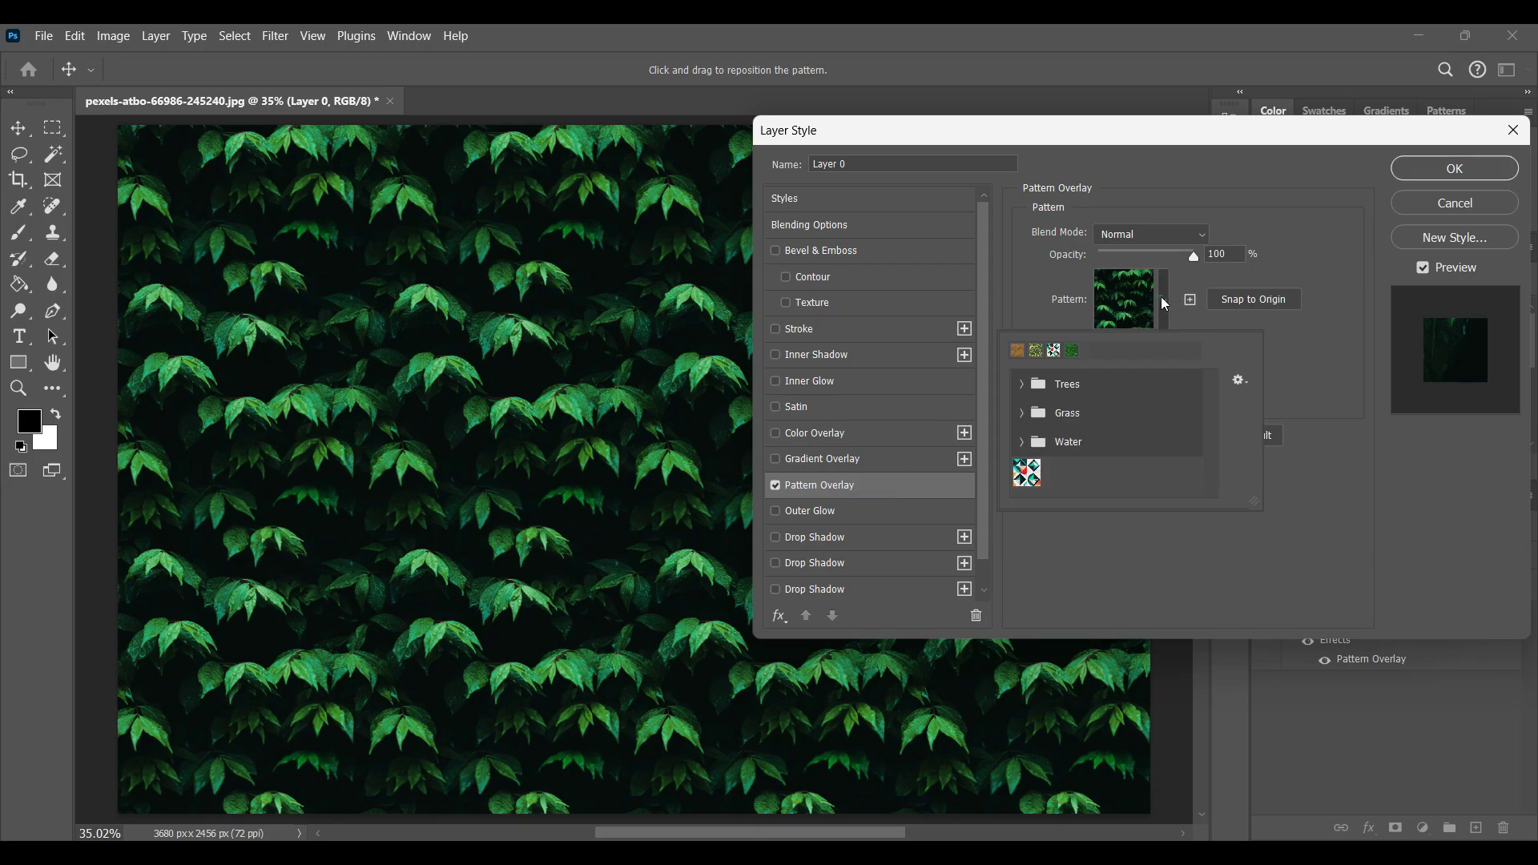
left_click(1196, 261)
mouse_move(1194, 256)
left_mouse_down()
mouse_move(1170, 276)
mouse_move(1131, 269)
left_mouse_up()
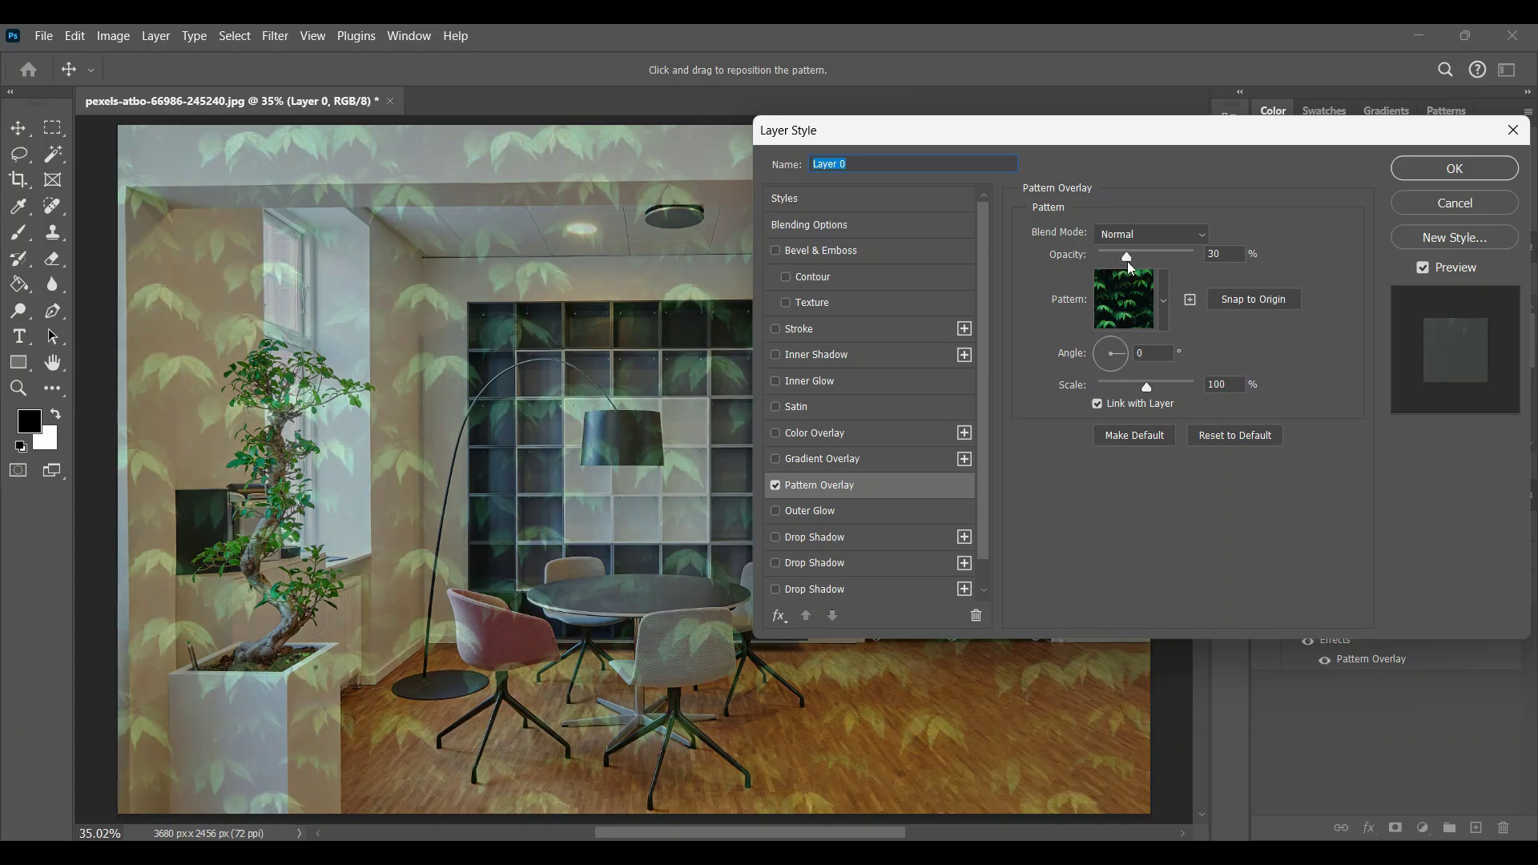
left_click(1130, 268)
left_click_drag(1130, 268, 1118, 267)
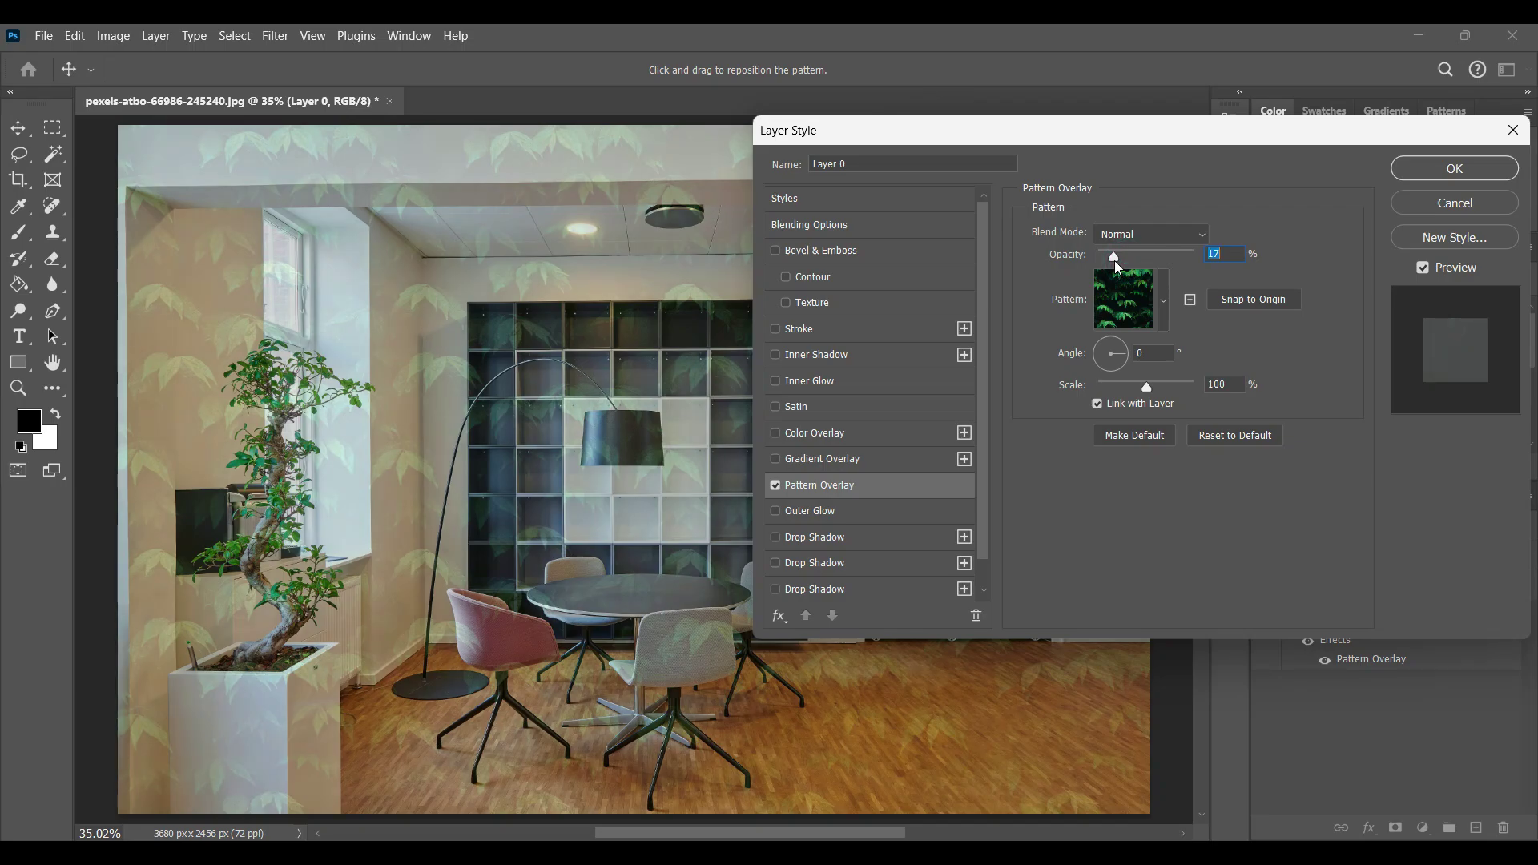
left_click_drag(1124, 356, 1098, 362)
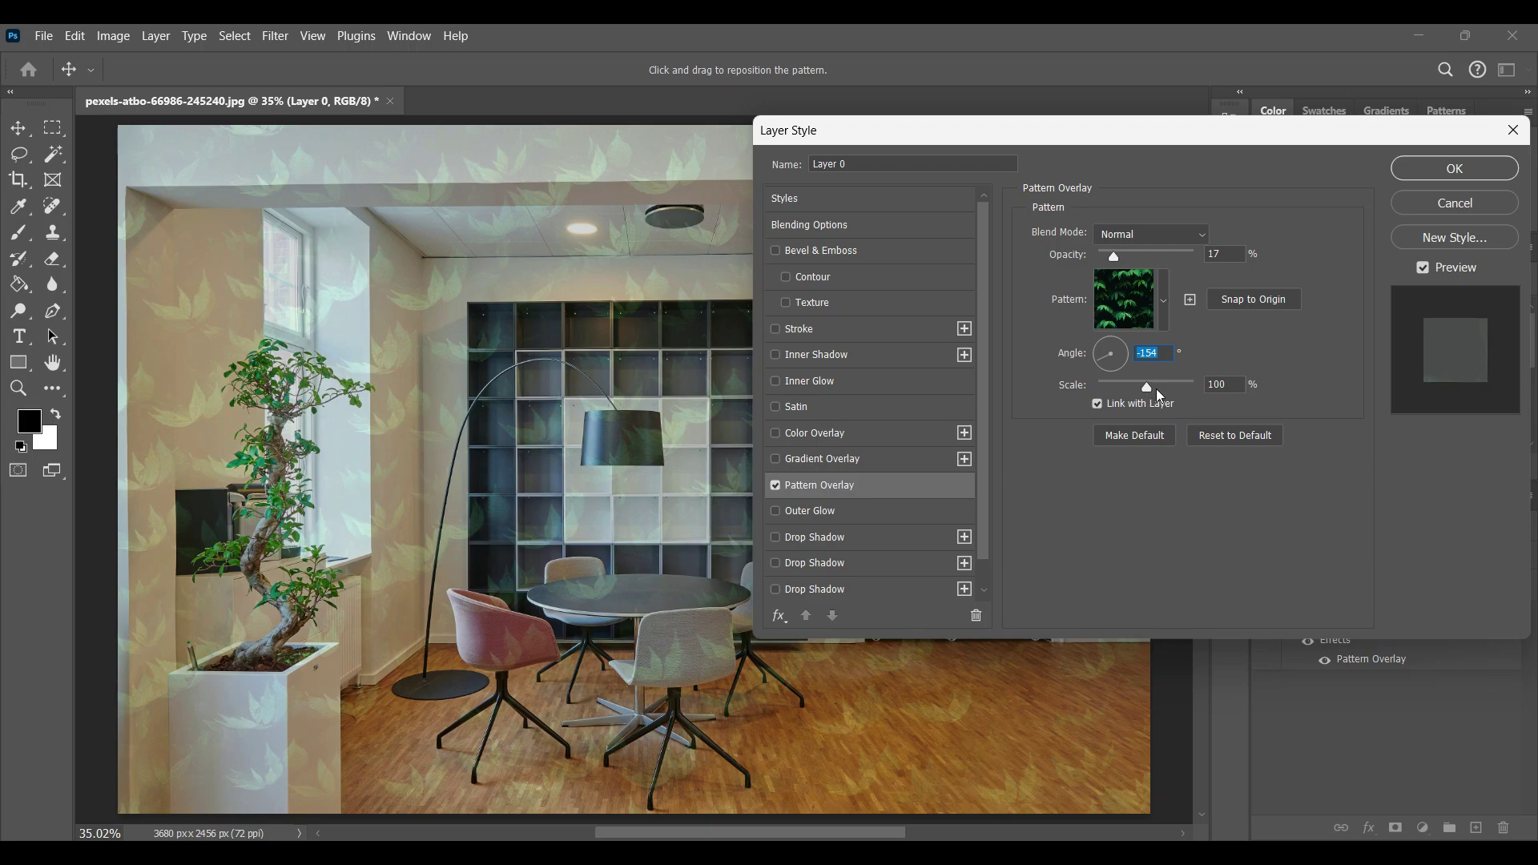
left_click_drag(1148, 391, 1118, 397)
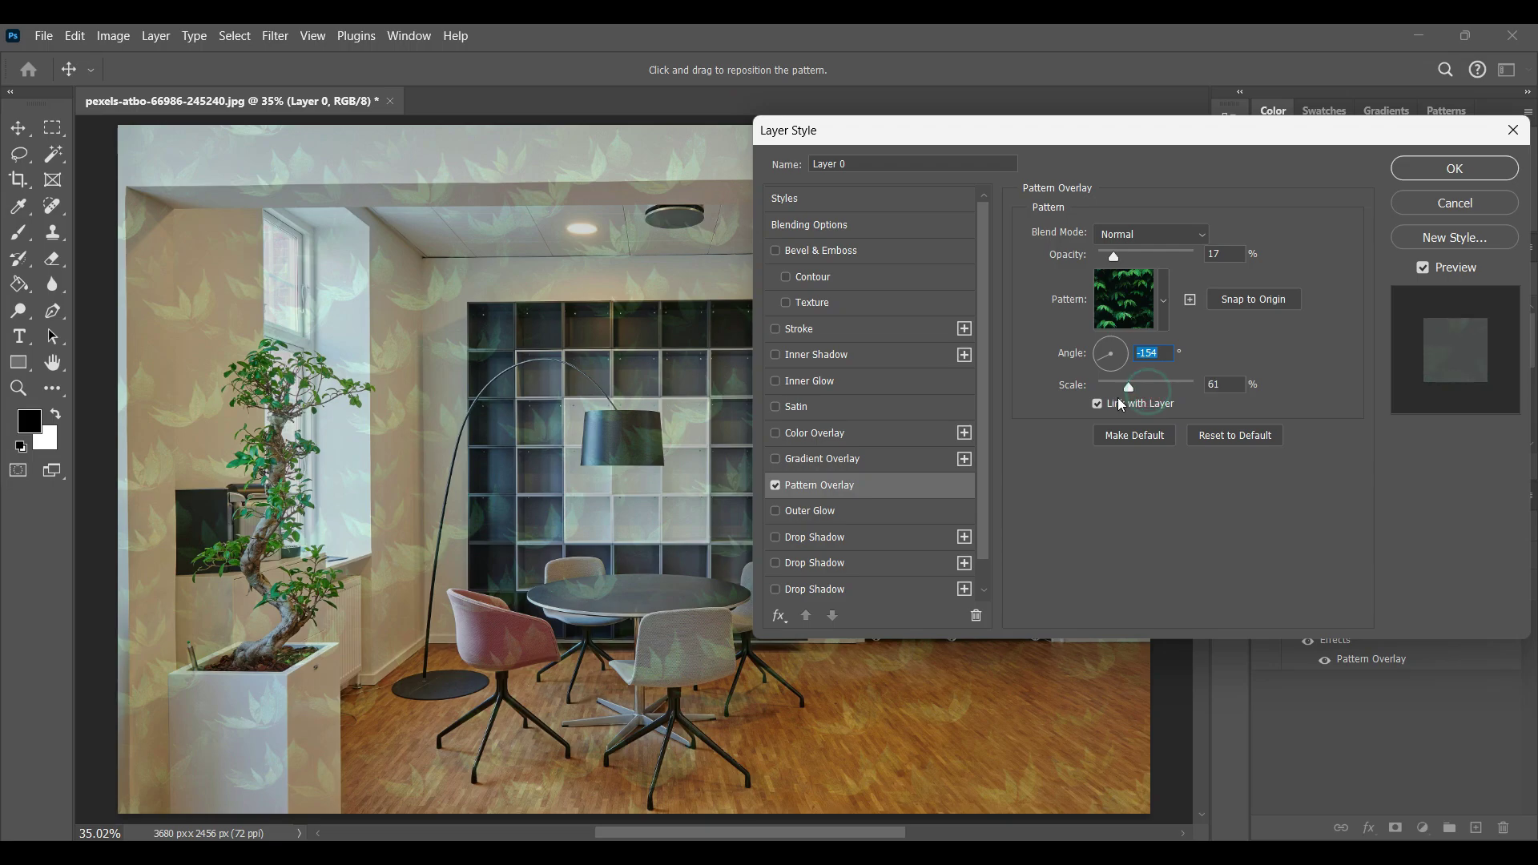
left_click(1188, 393)
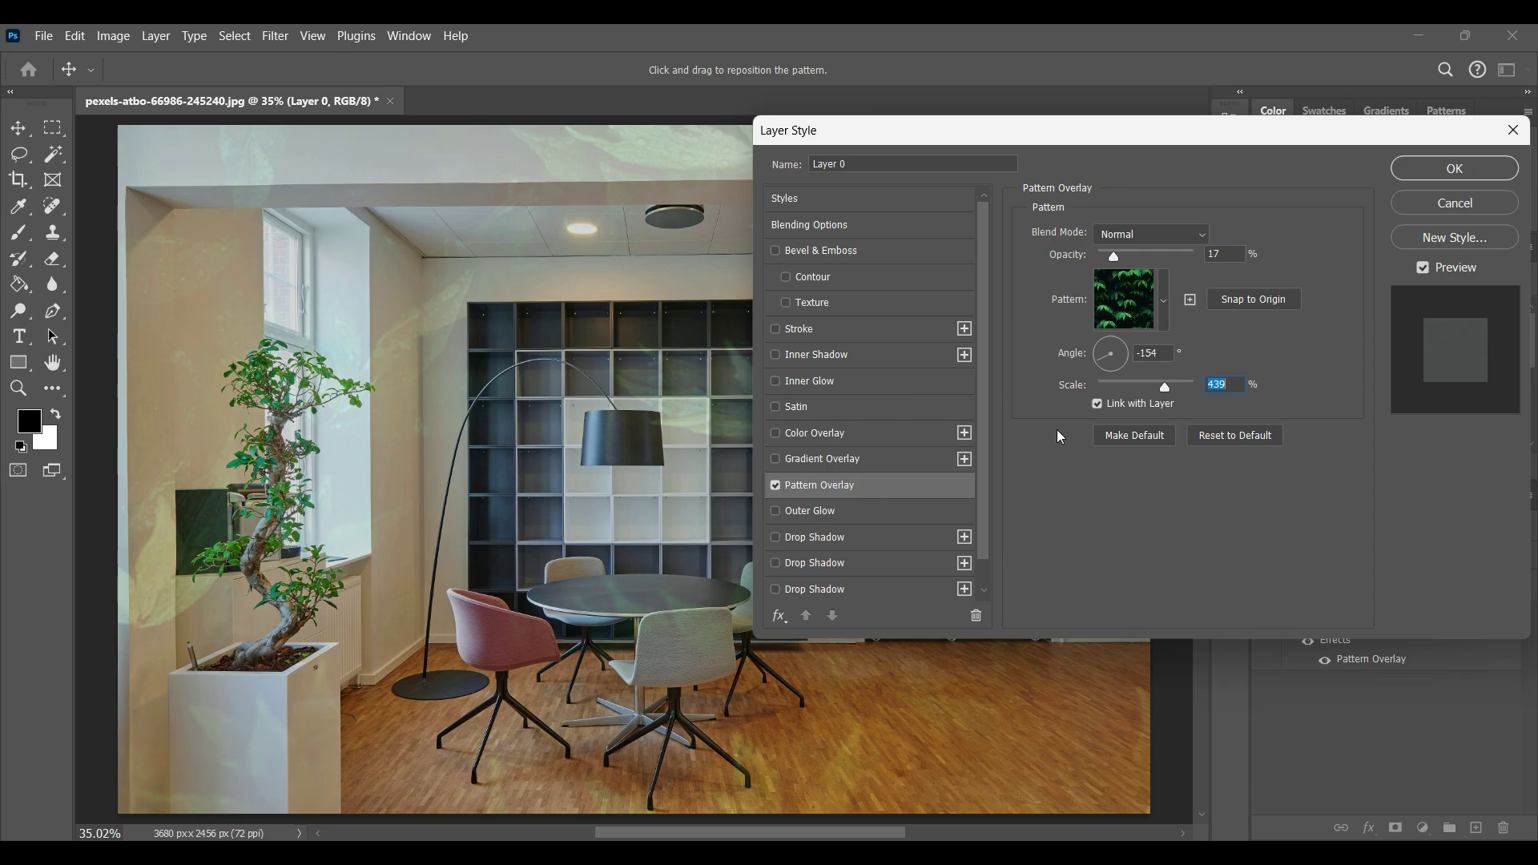
Reset and turn off the pattern overlay, then enable Outer Glow instead
left_click(1230, 437)
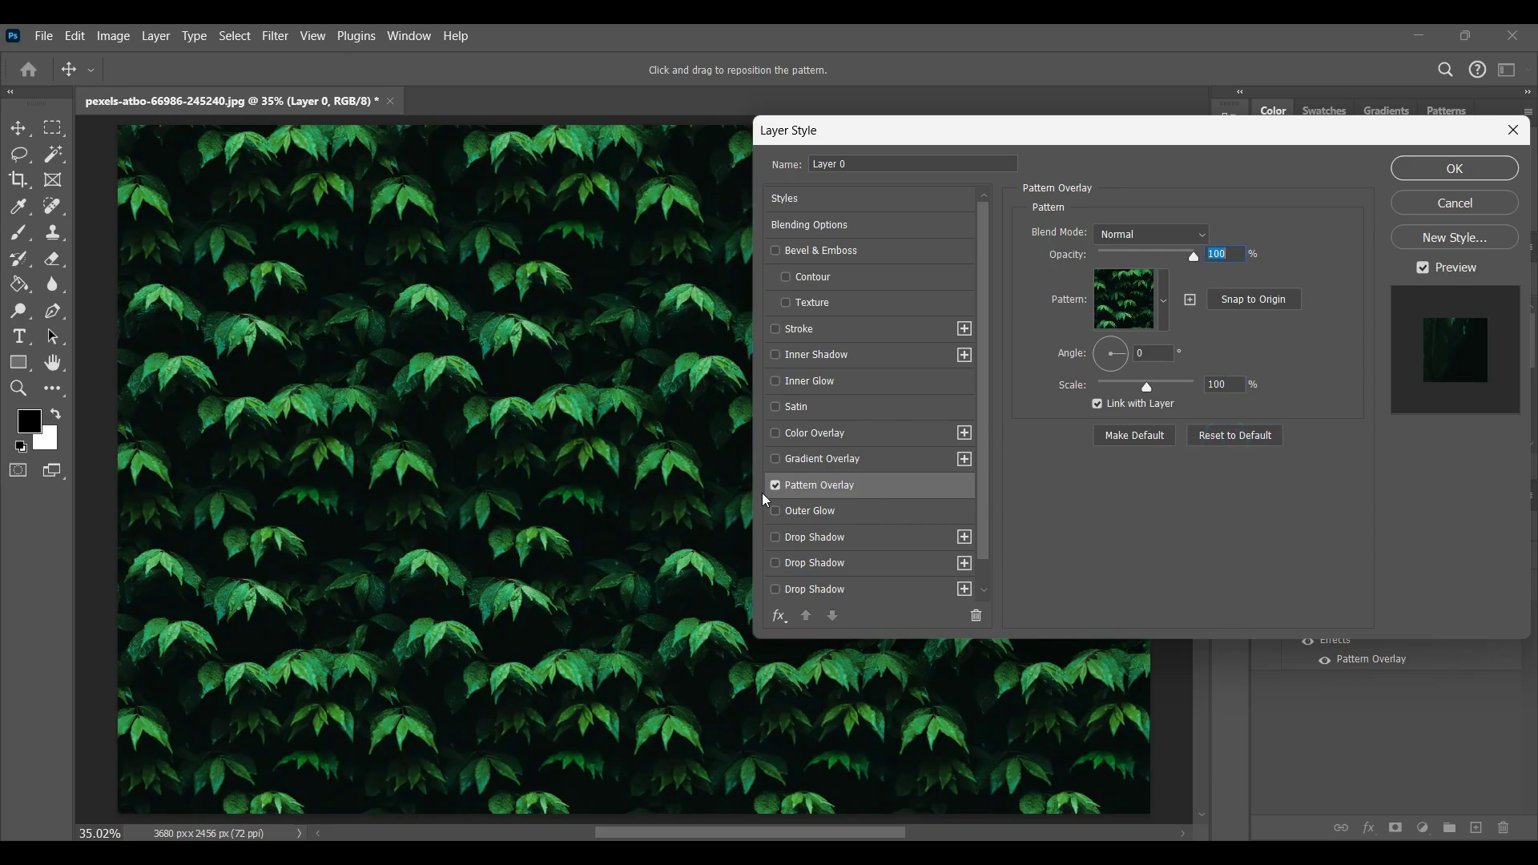
left_click(776, 486)
left_click(865, 515)
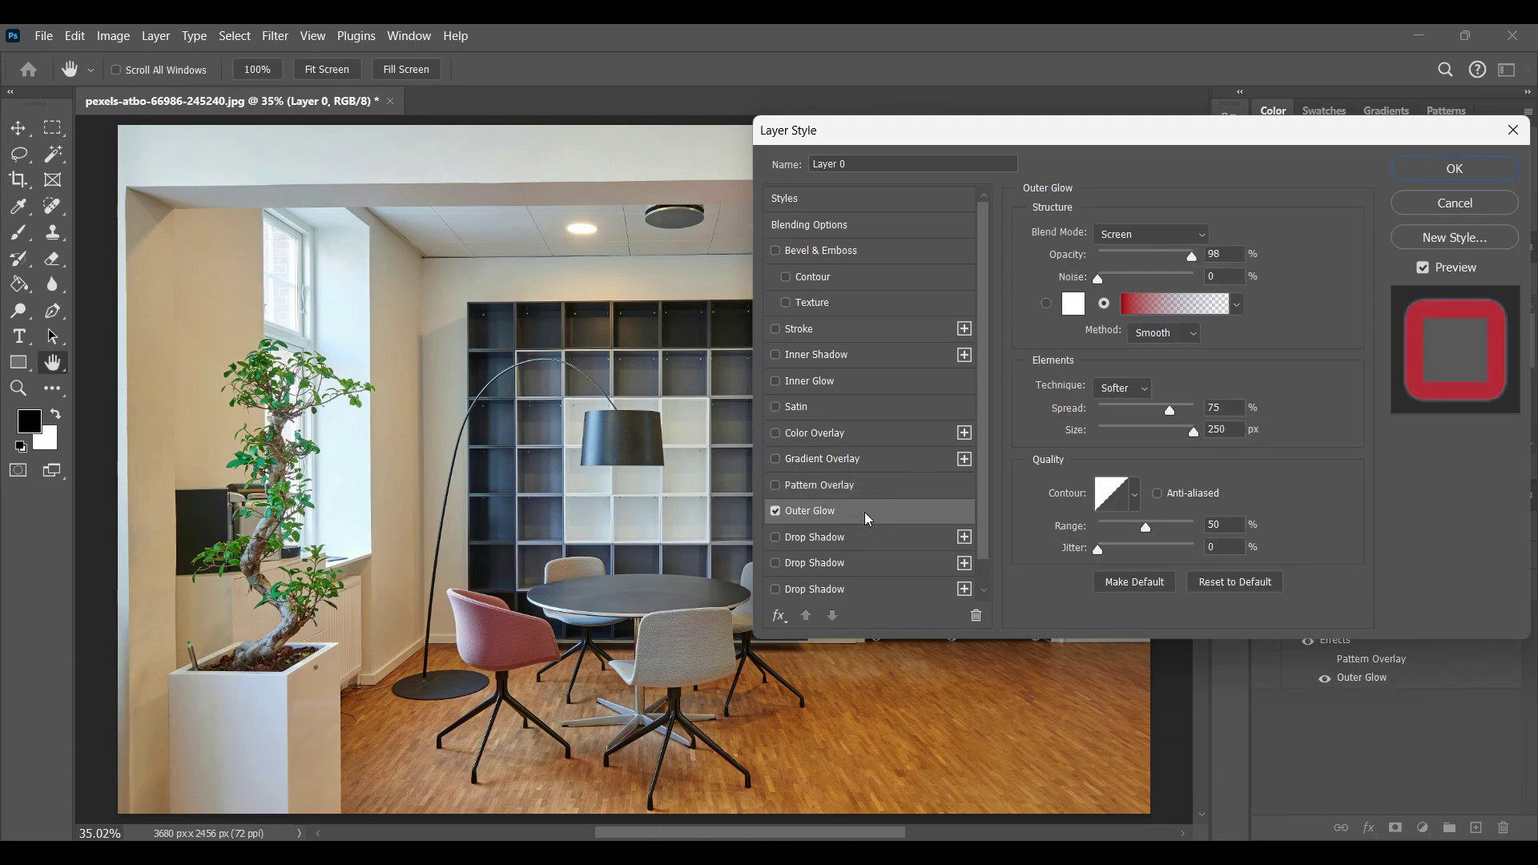
Discard Layer 0's outer glow and type TW on the canvas
left_click(1444, 200)
key("t")
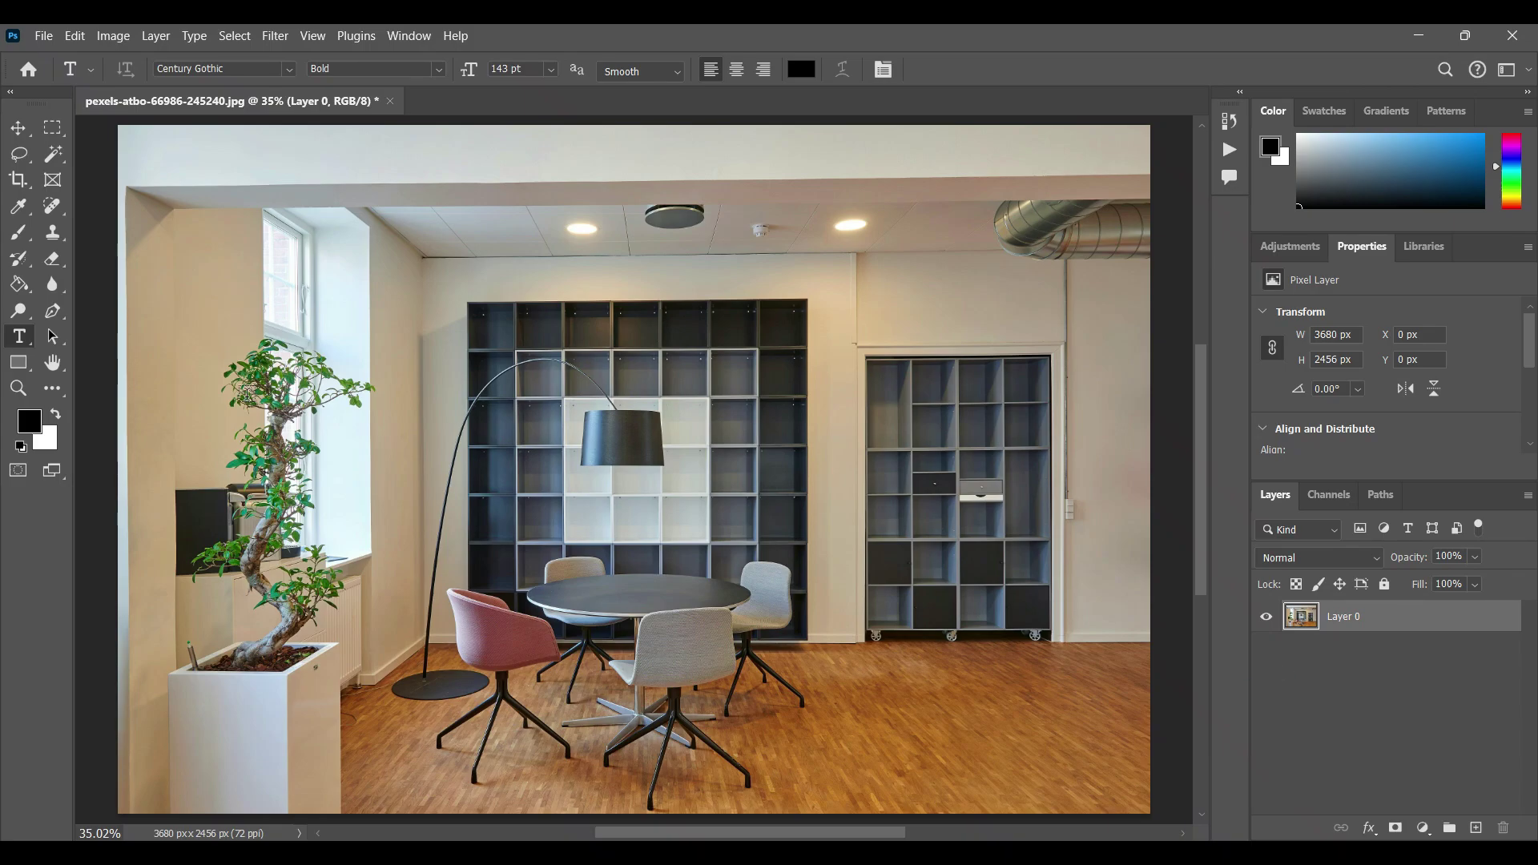
left_click(354, 165)
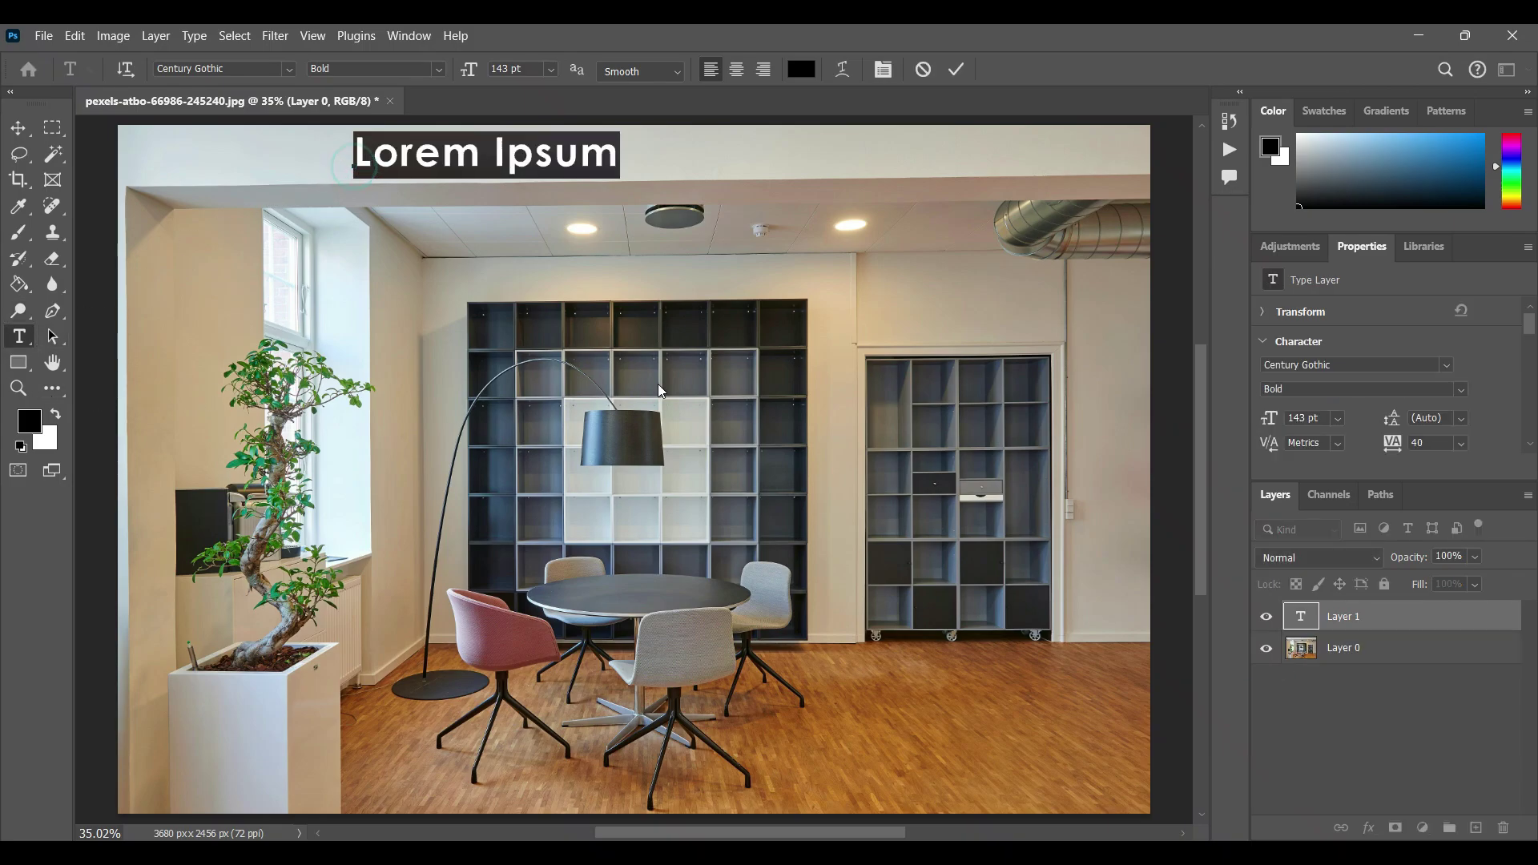
type("TW")
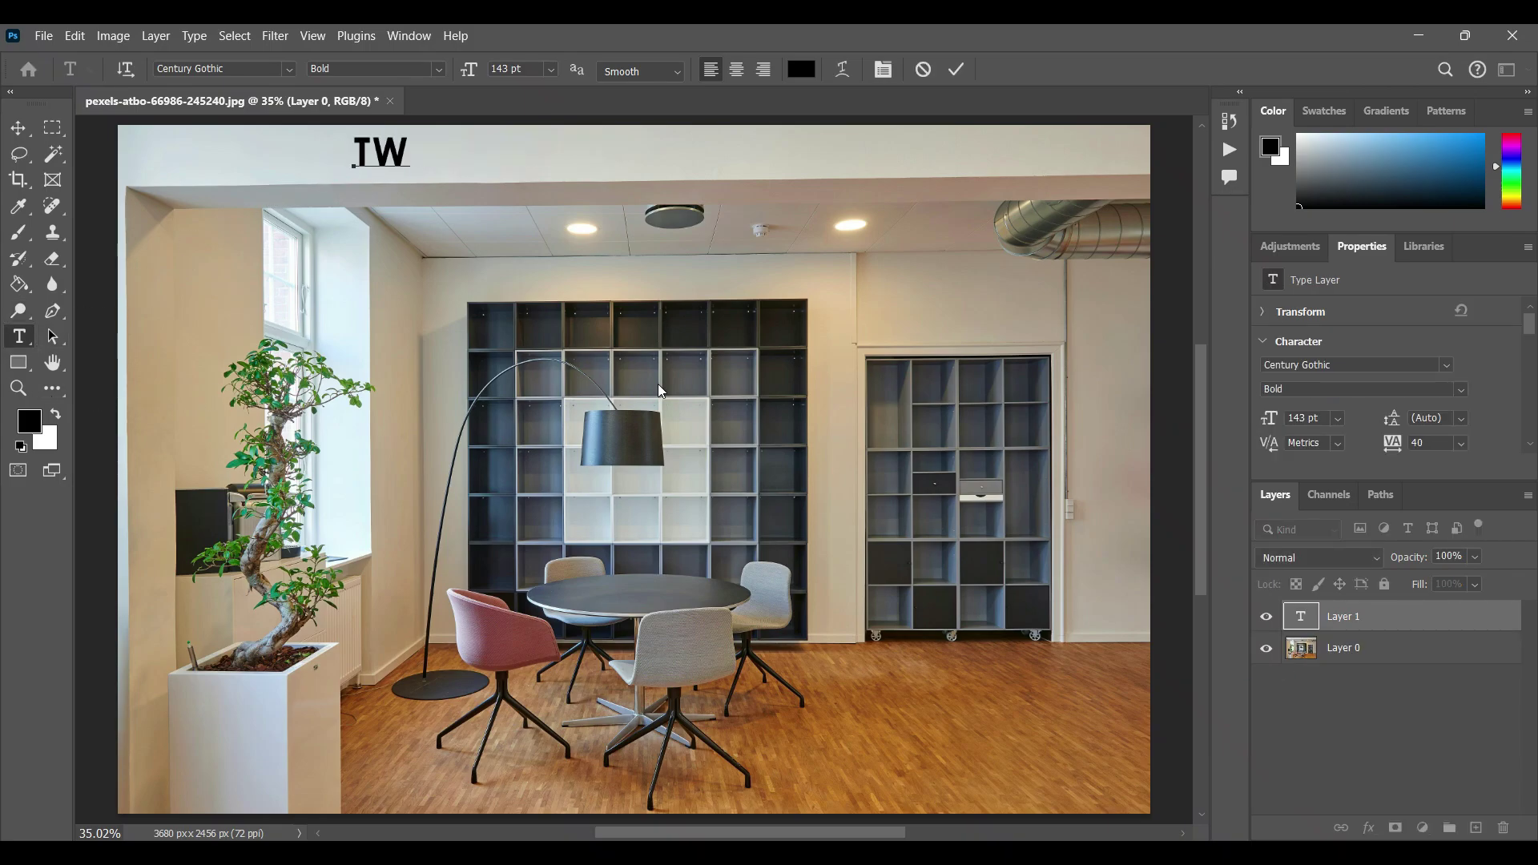
Enlarge the TW text to 417 pt, move it over the bookshelves, and commit
double_click(365, 145)
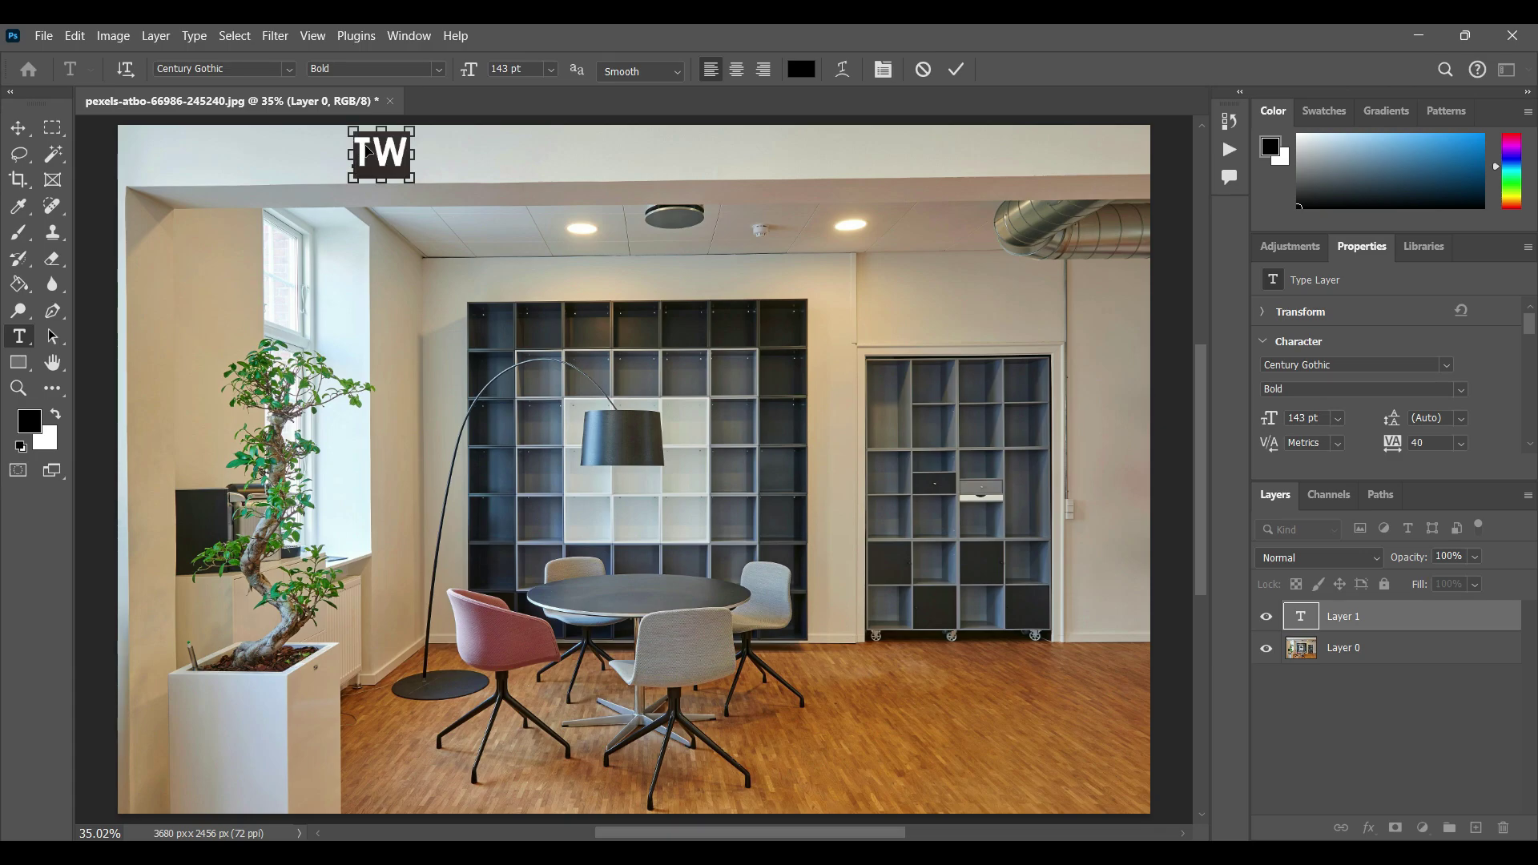
left_click_drag(1264, 420, 1454, 453)
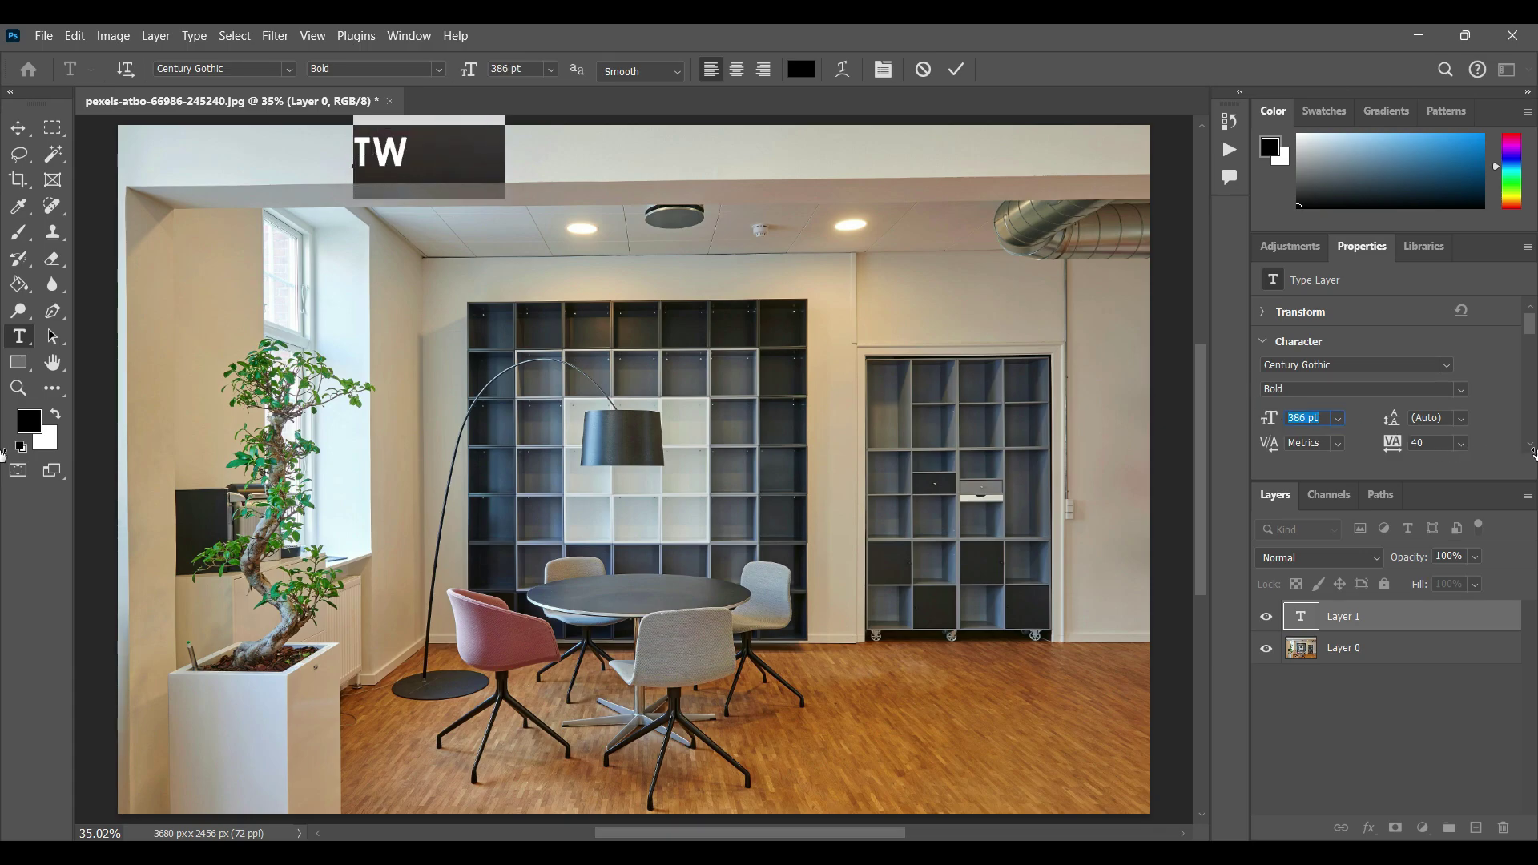
mouse_move(458, 165)
left_mouse_down()
mouse_move(891, 768)
mouse_move(653, 358)
left_mouse_up()
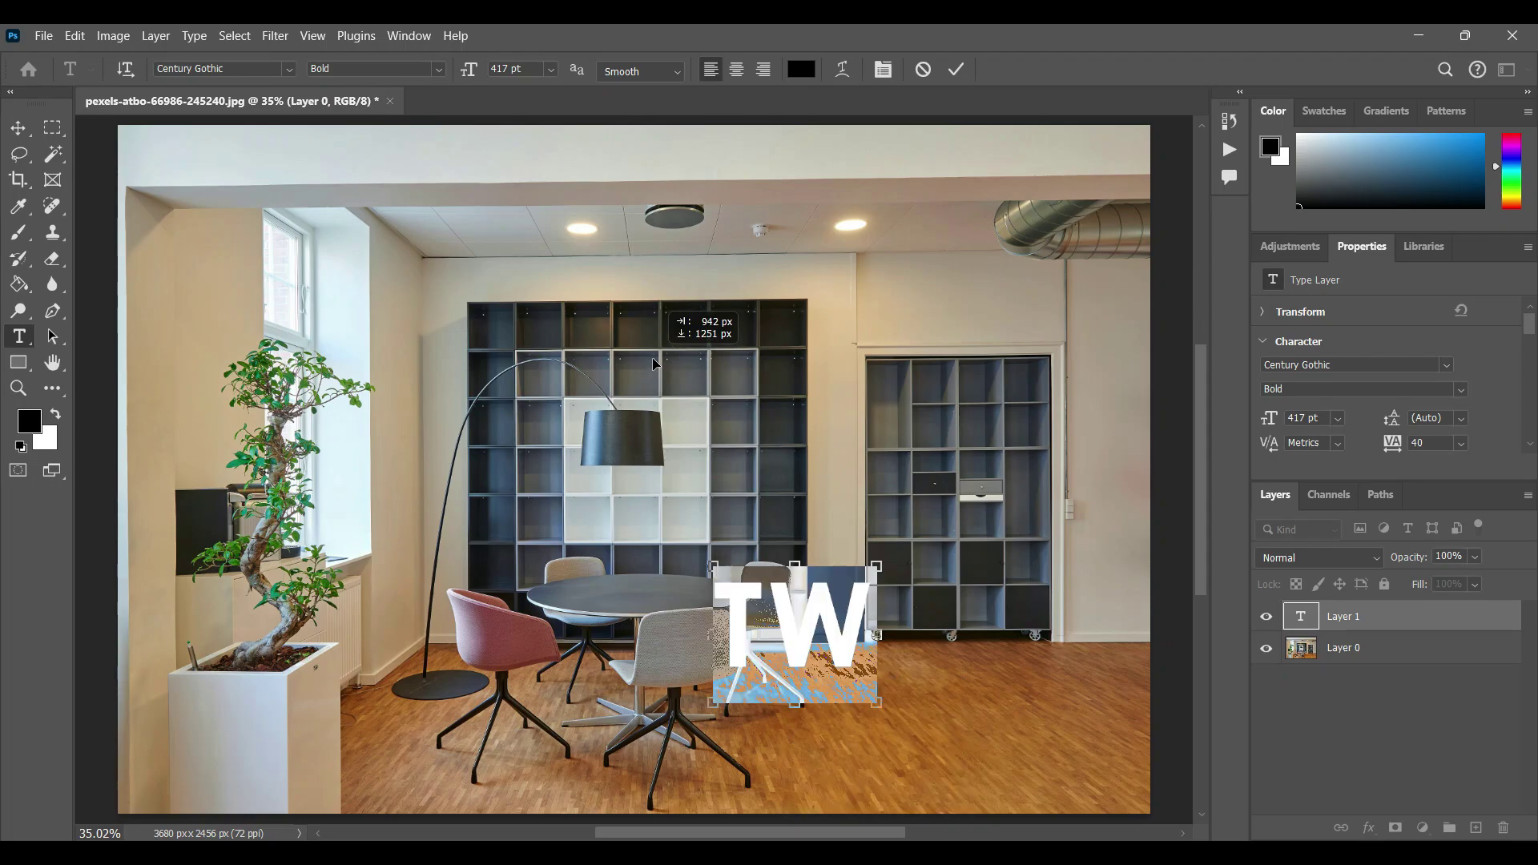
left_click(1427, 616)
double_click(1394, 616)
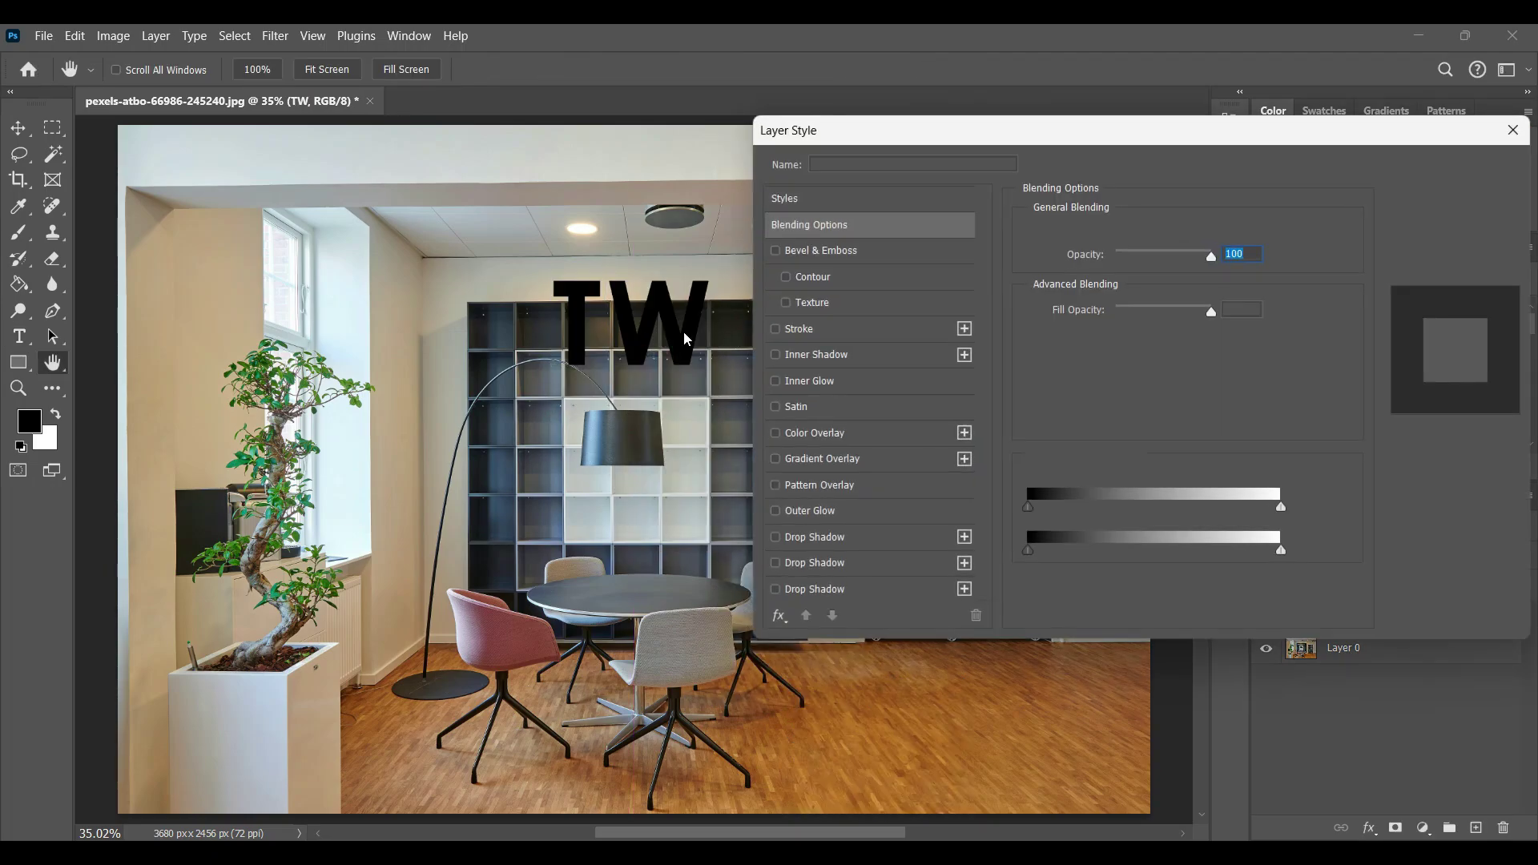
left_click(783, 513)
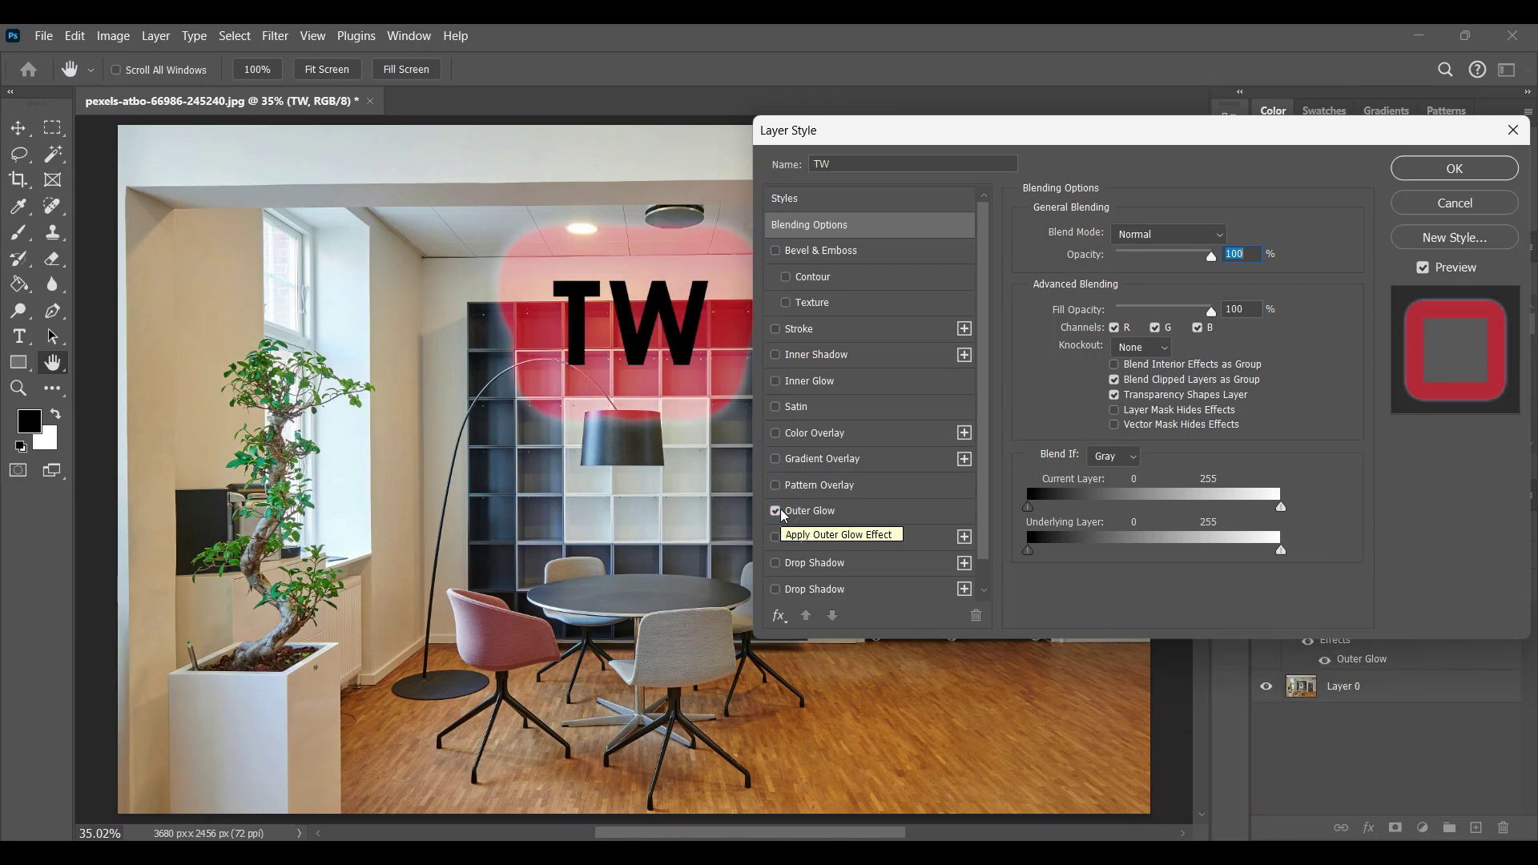
left_click(1194, 234)
key("Escape")
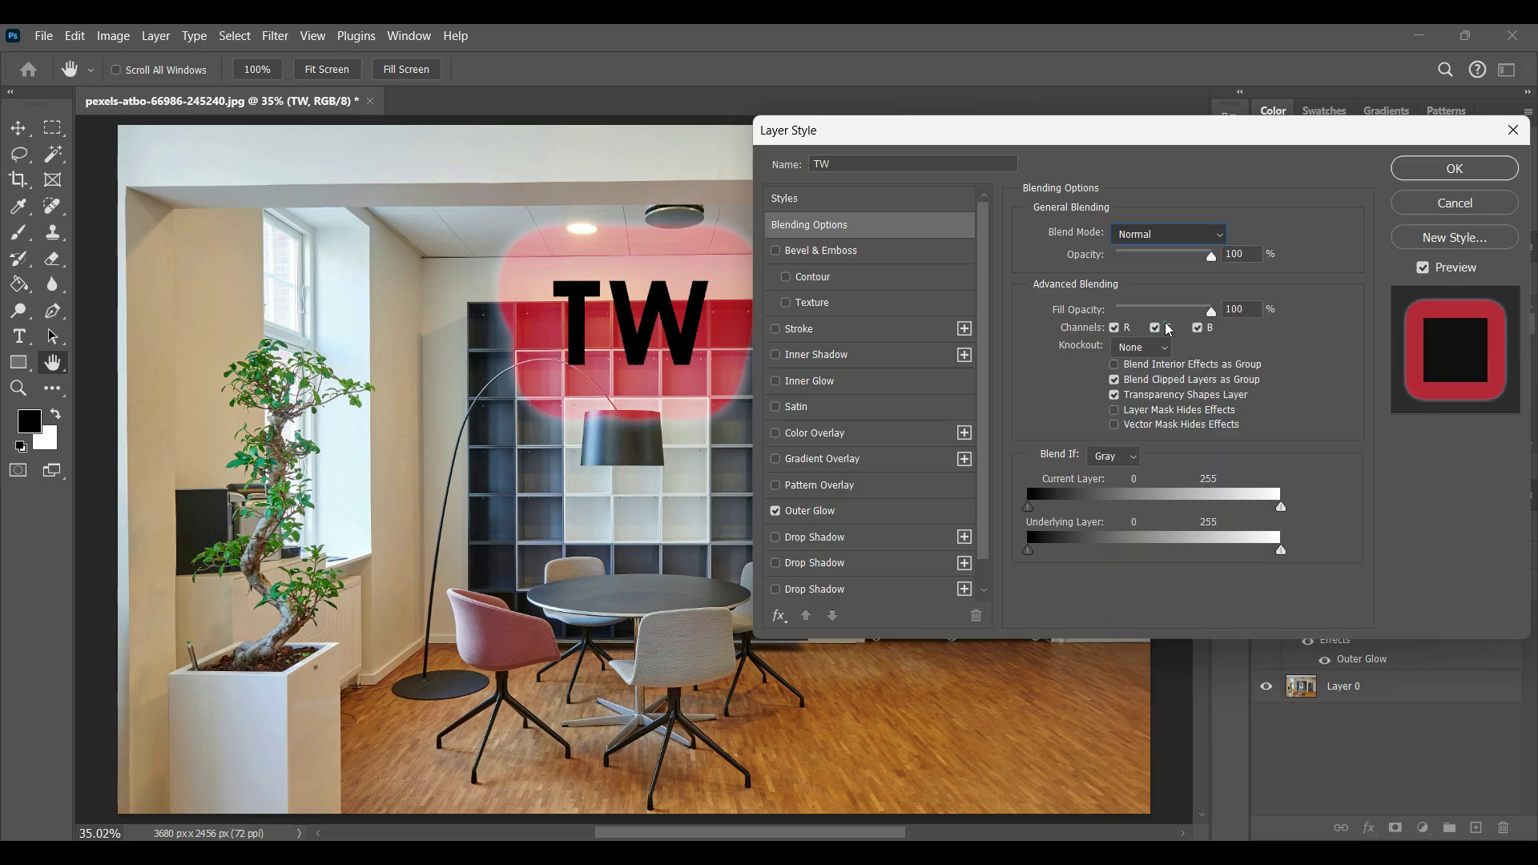
key("m")
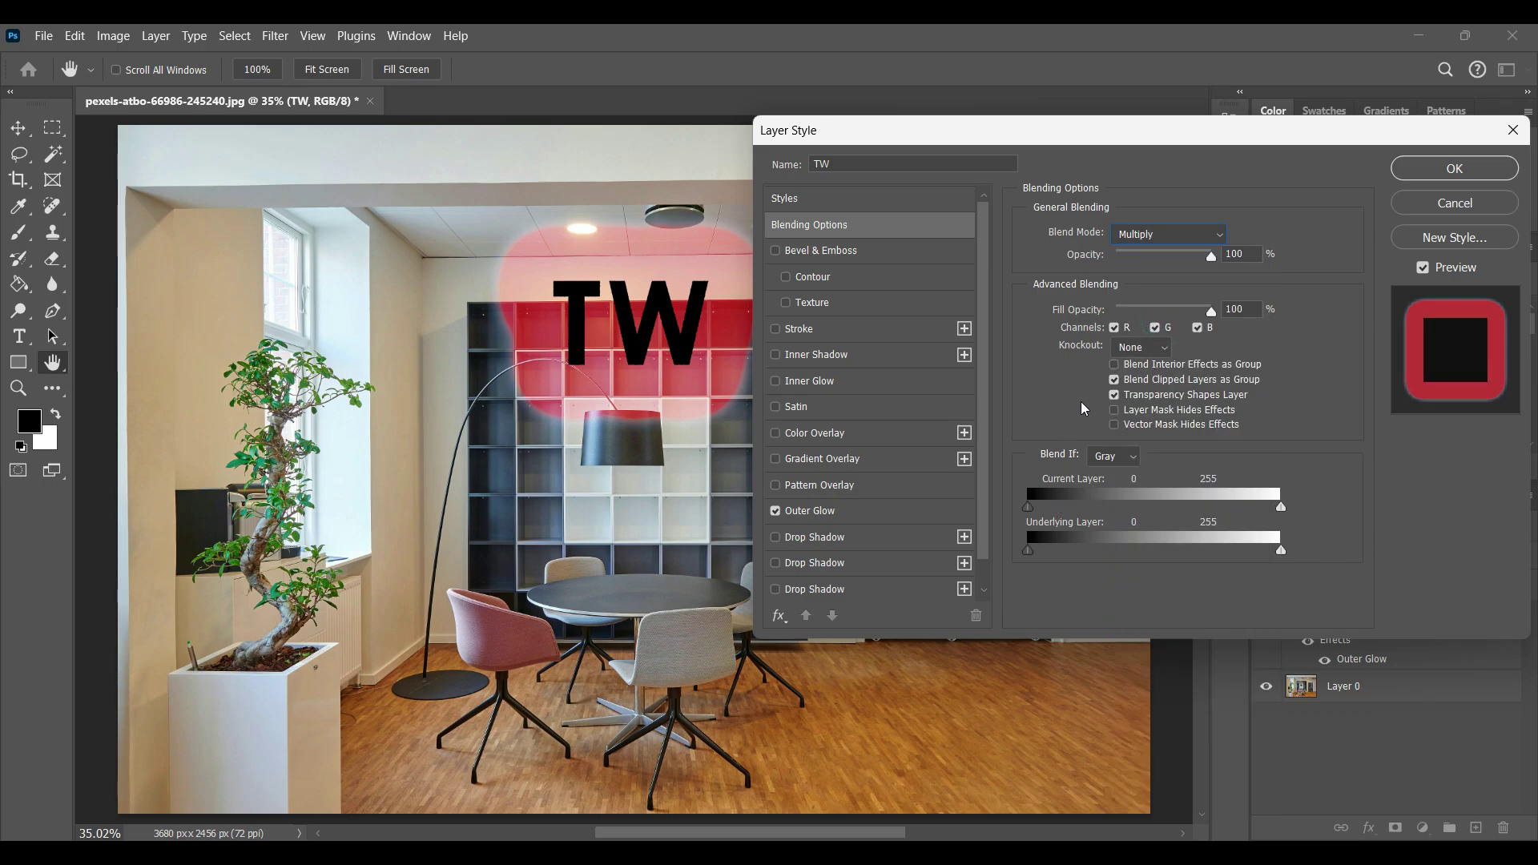
left_click_drag(1214, 315, 1180, 322)
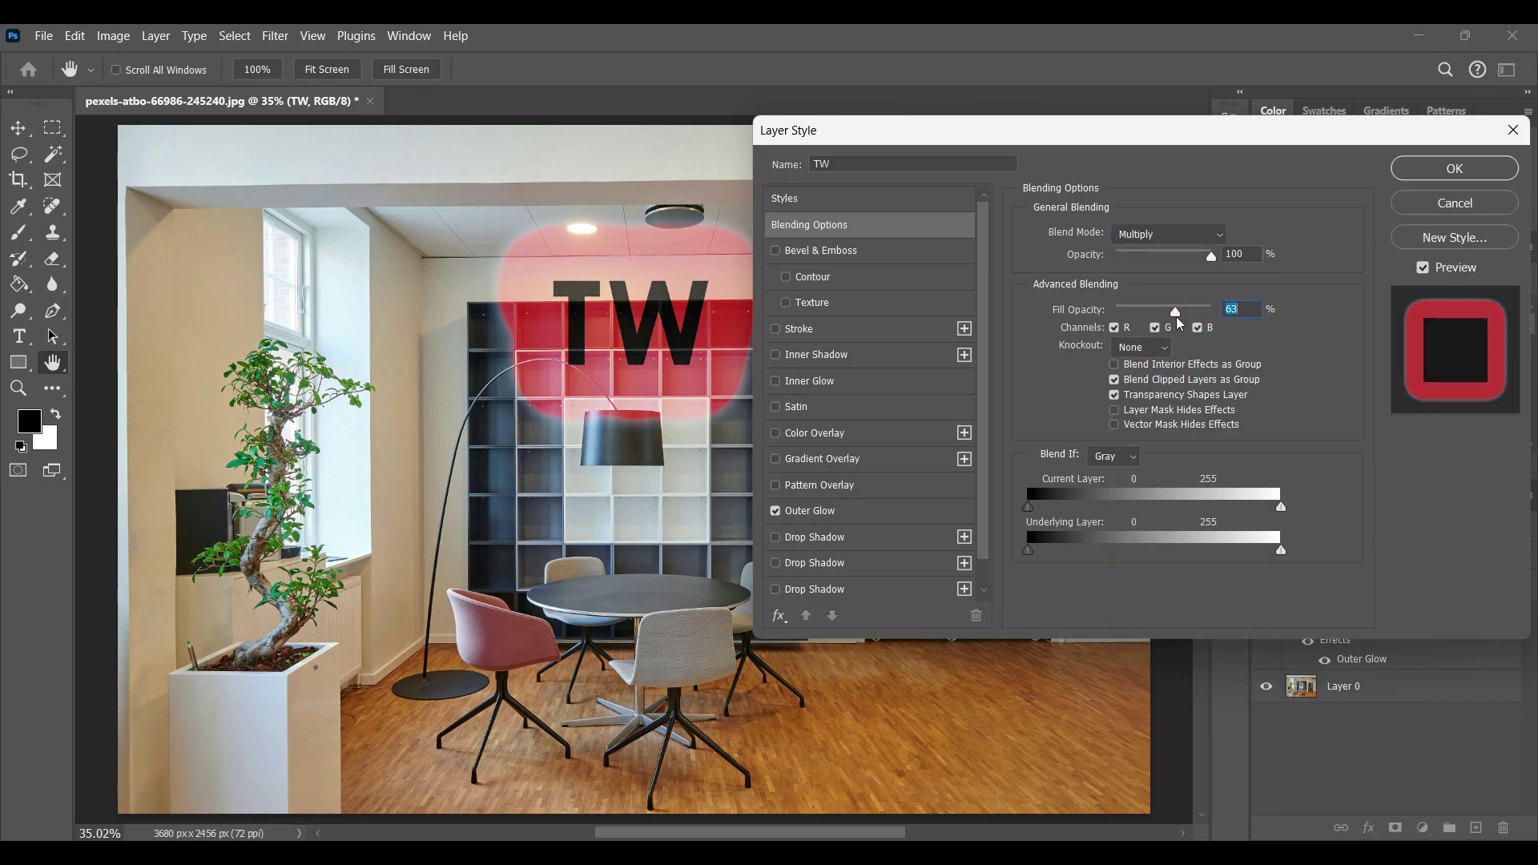
left_click(1210, 263)
left_click_drag(1213, 258, 1167, 257)
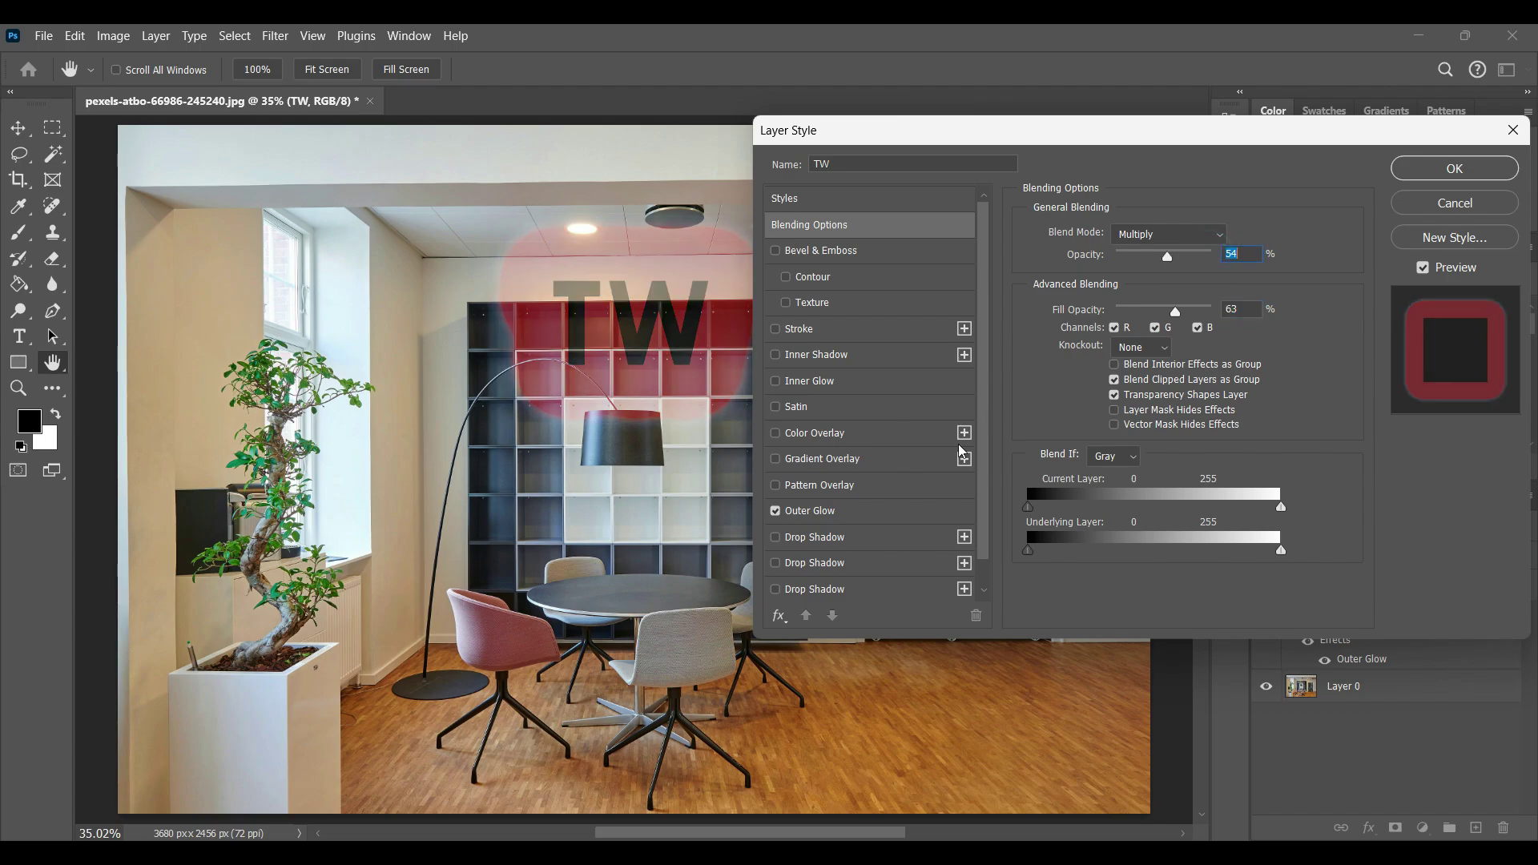
left_click(919, 515)
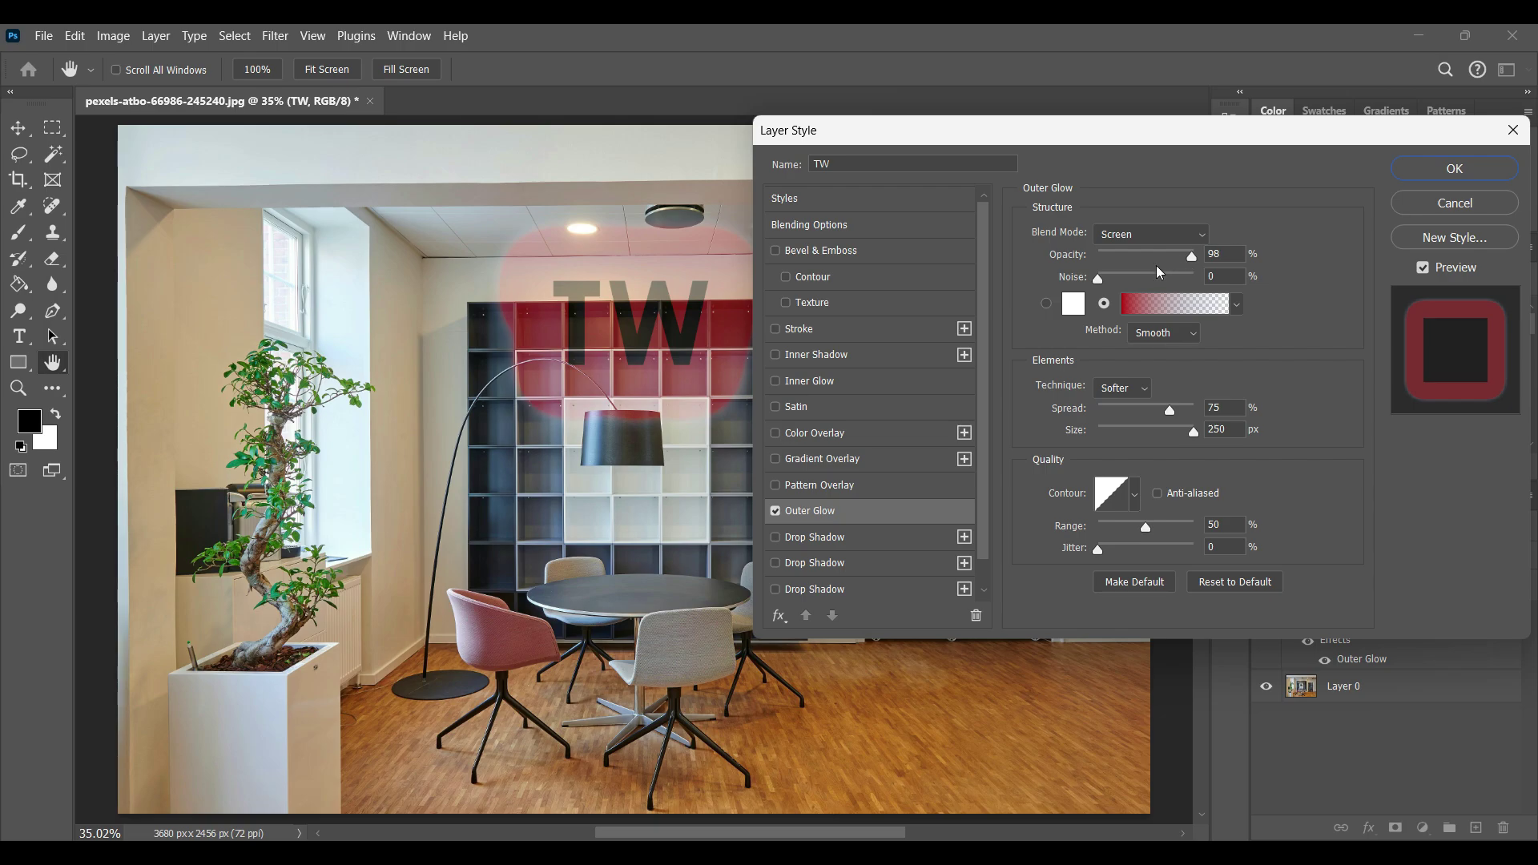
left_click_drag(1192, 259, 1251, 265)
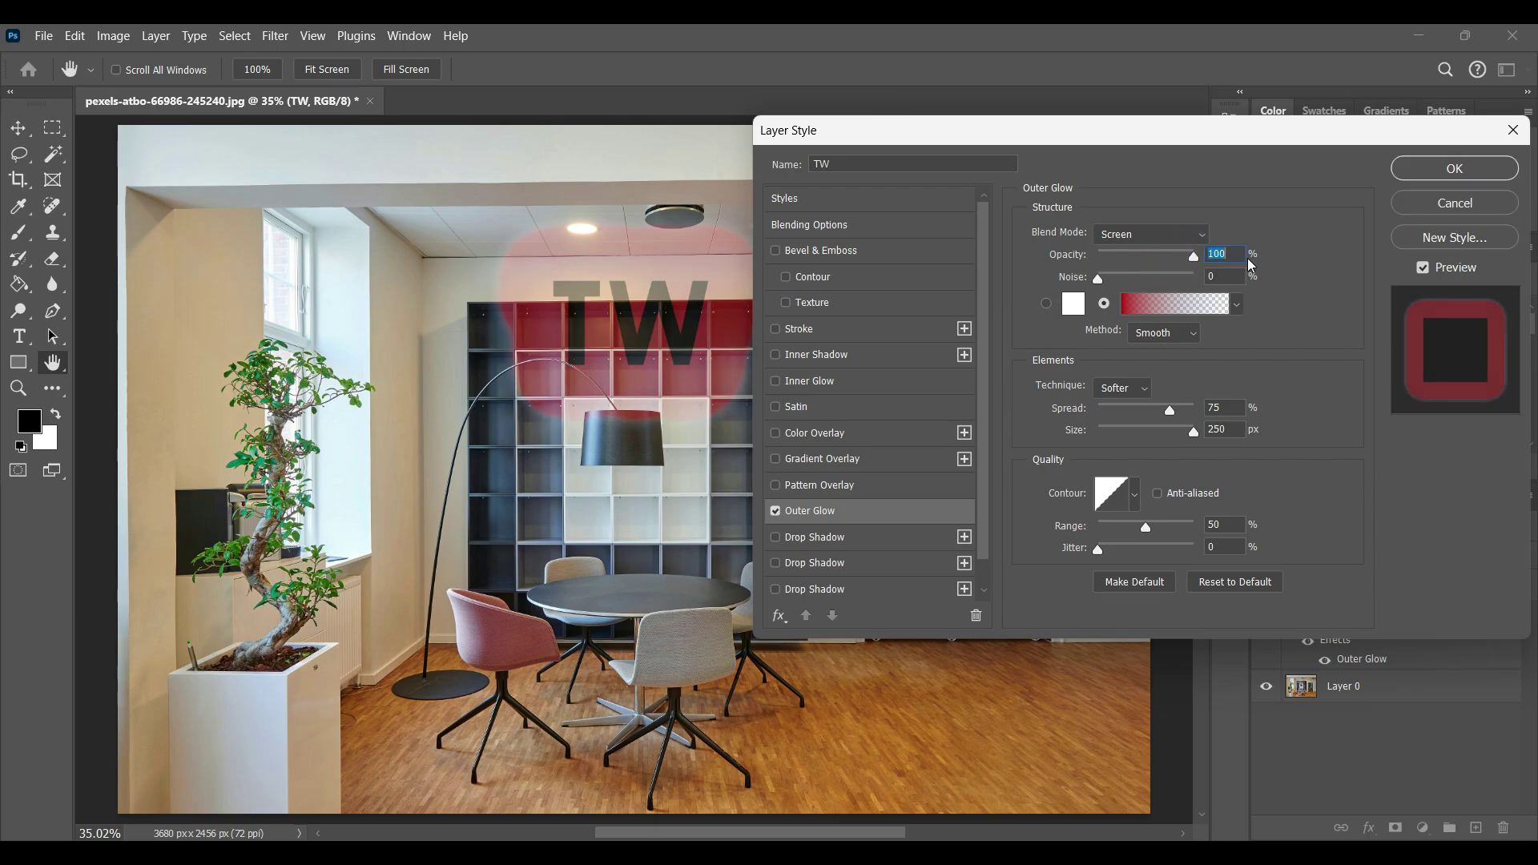
left_click(1137, 234)
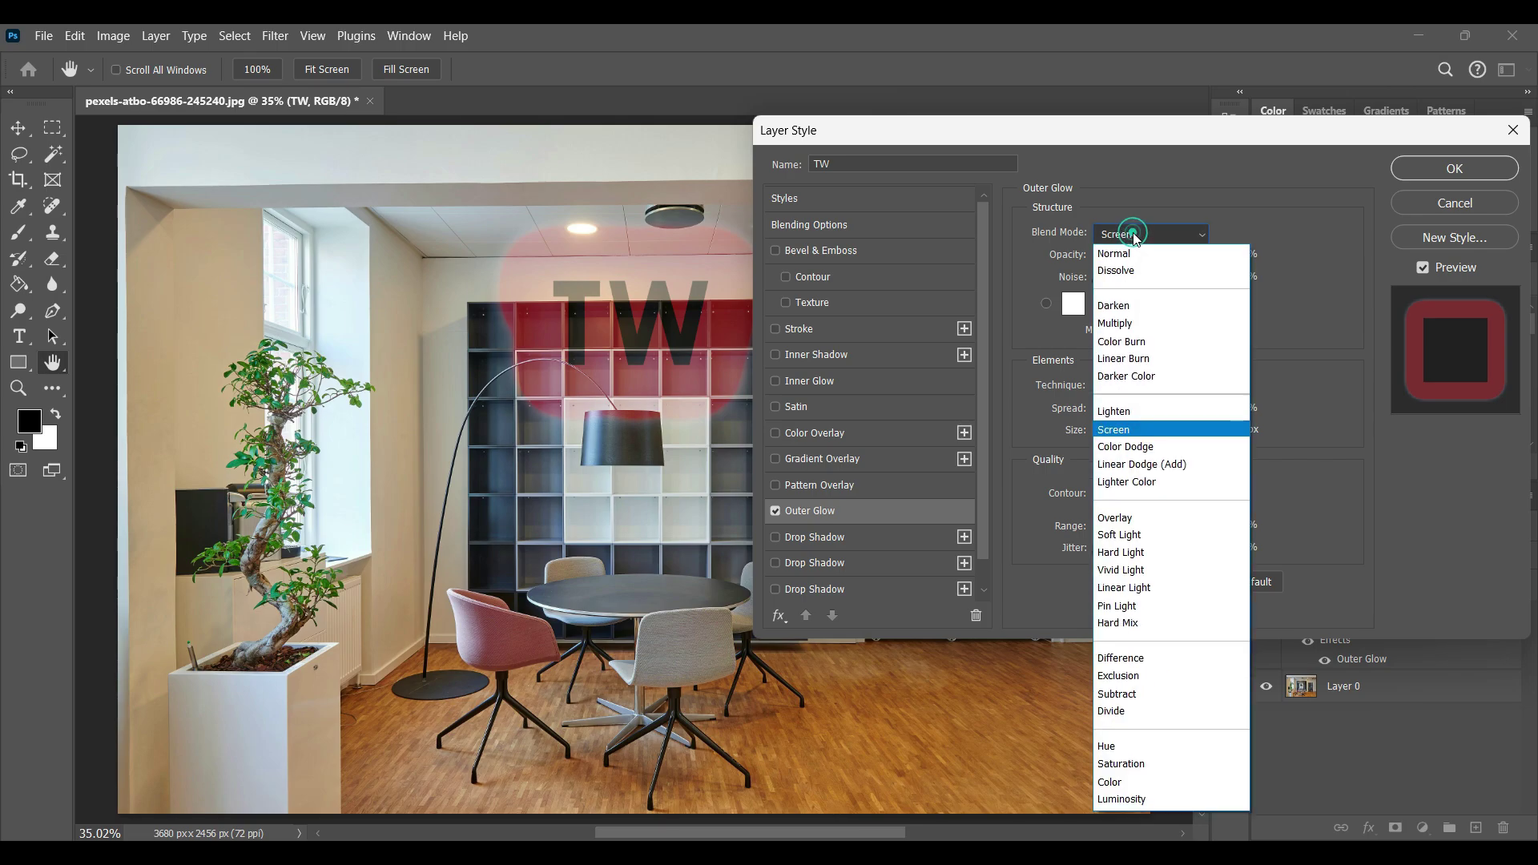
left_click(1126, 324)
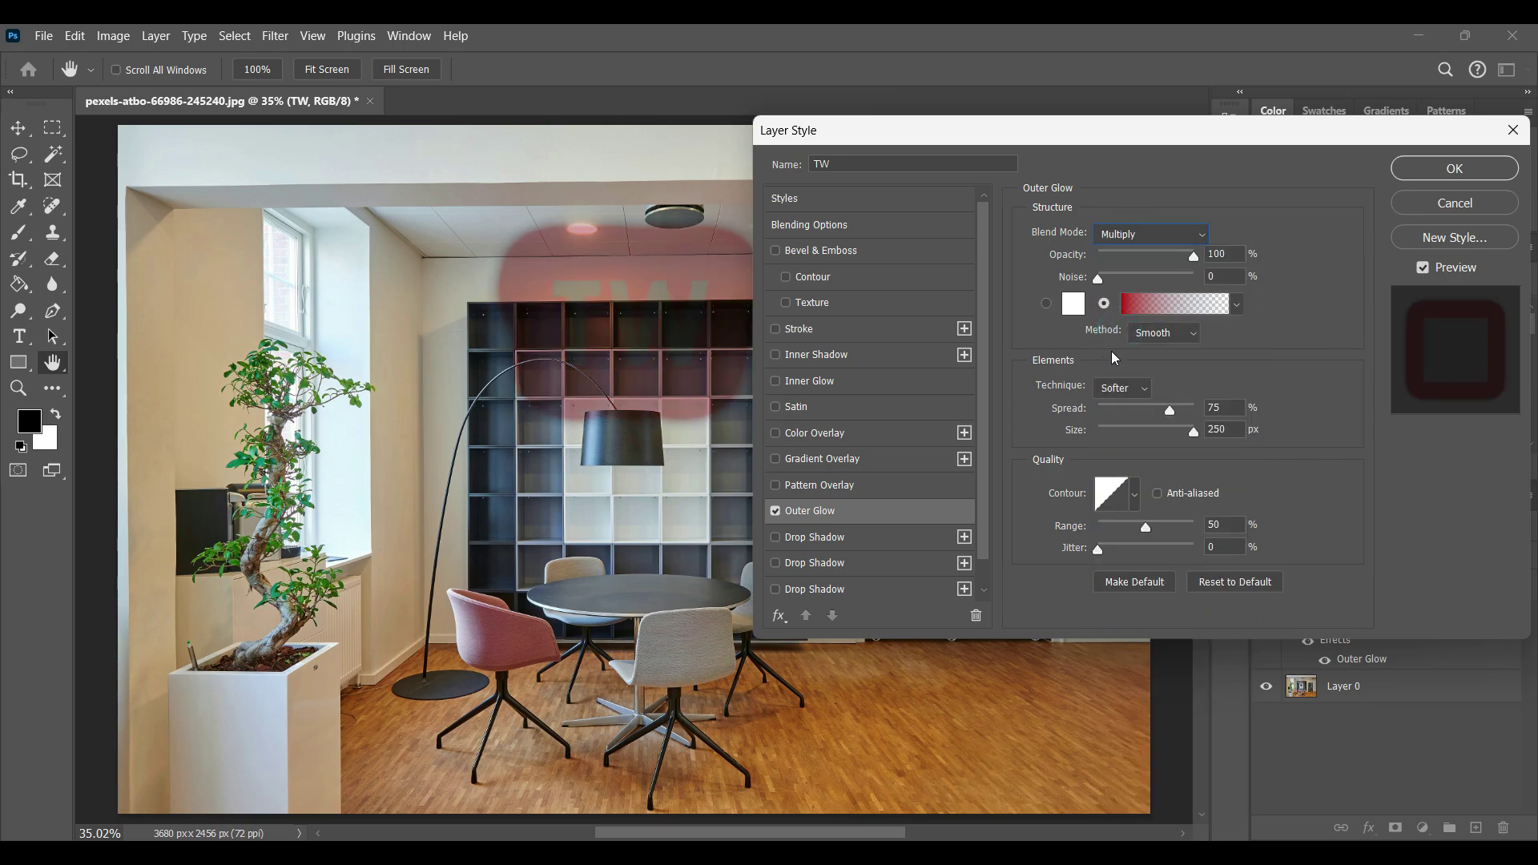
left_click(1455, 203)
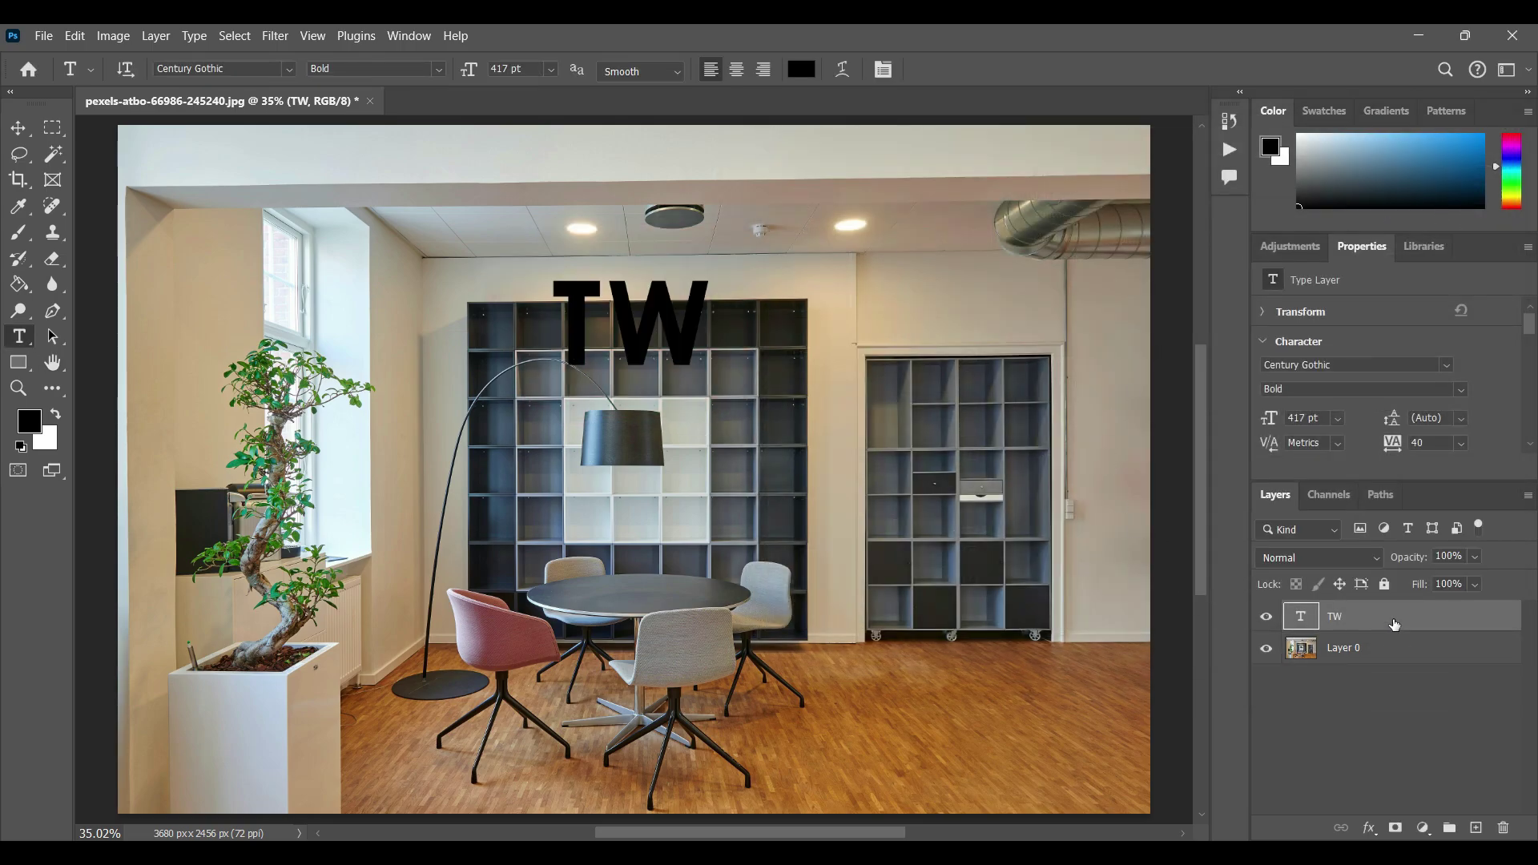
double_click(1395, 625)
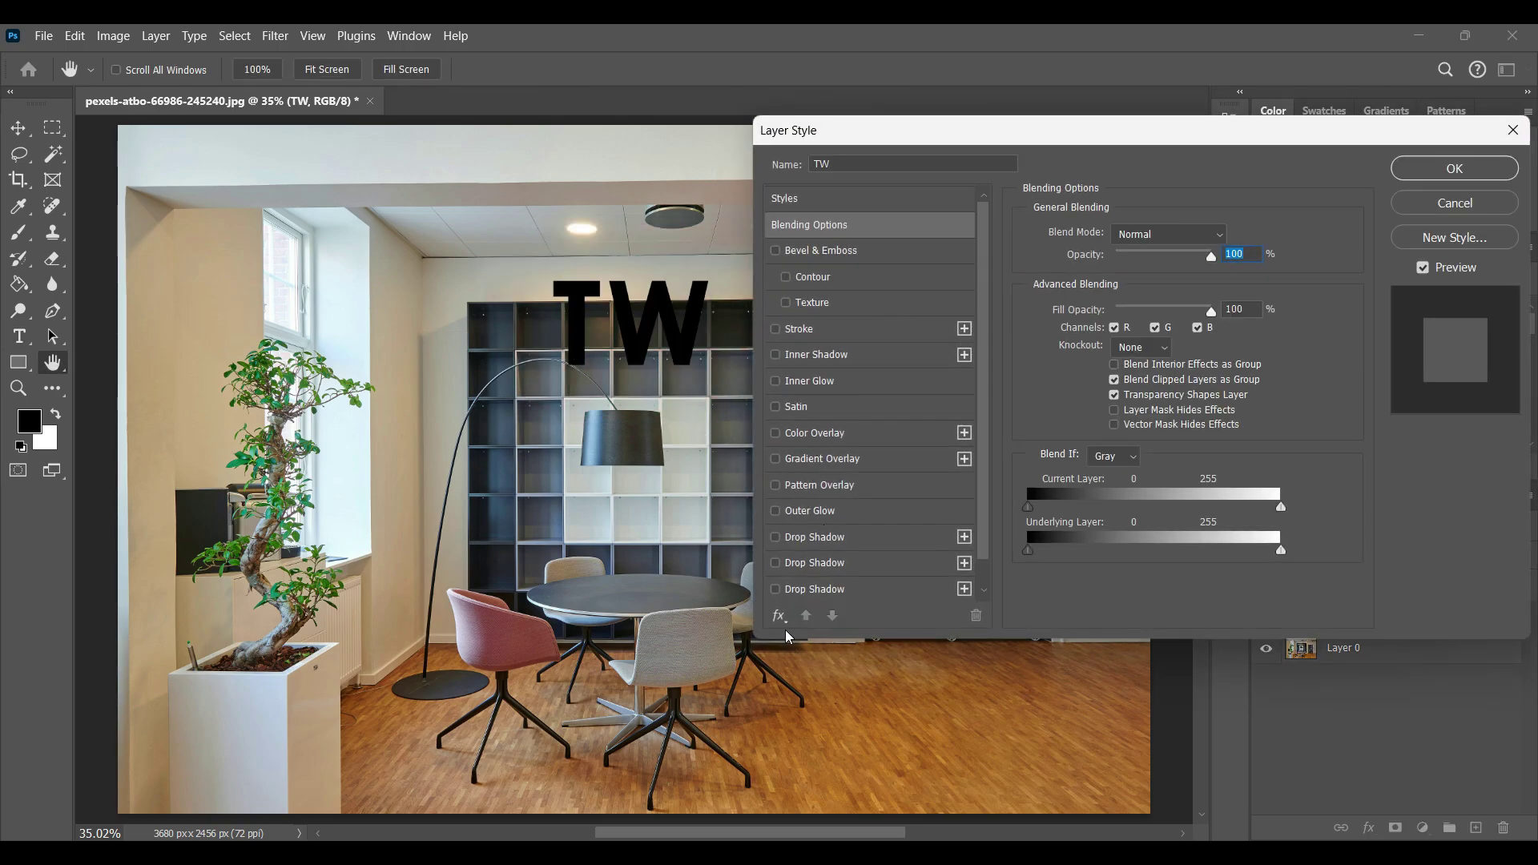
left_click(779, 617)
left_click(842, 604)
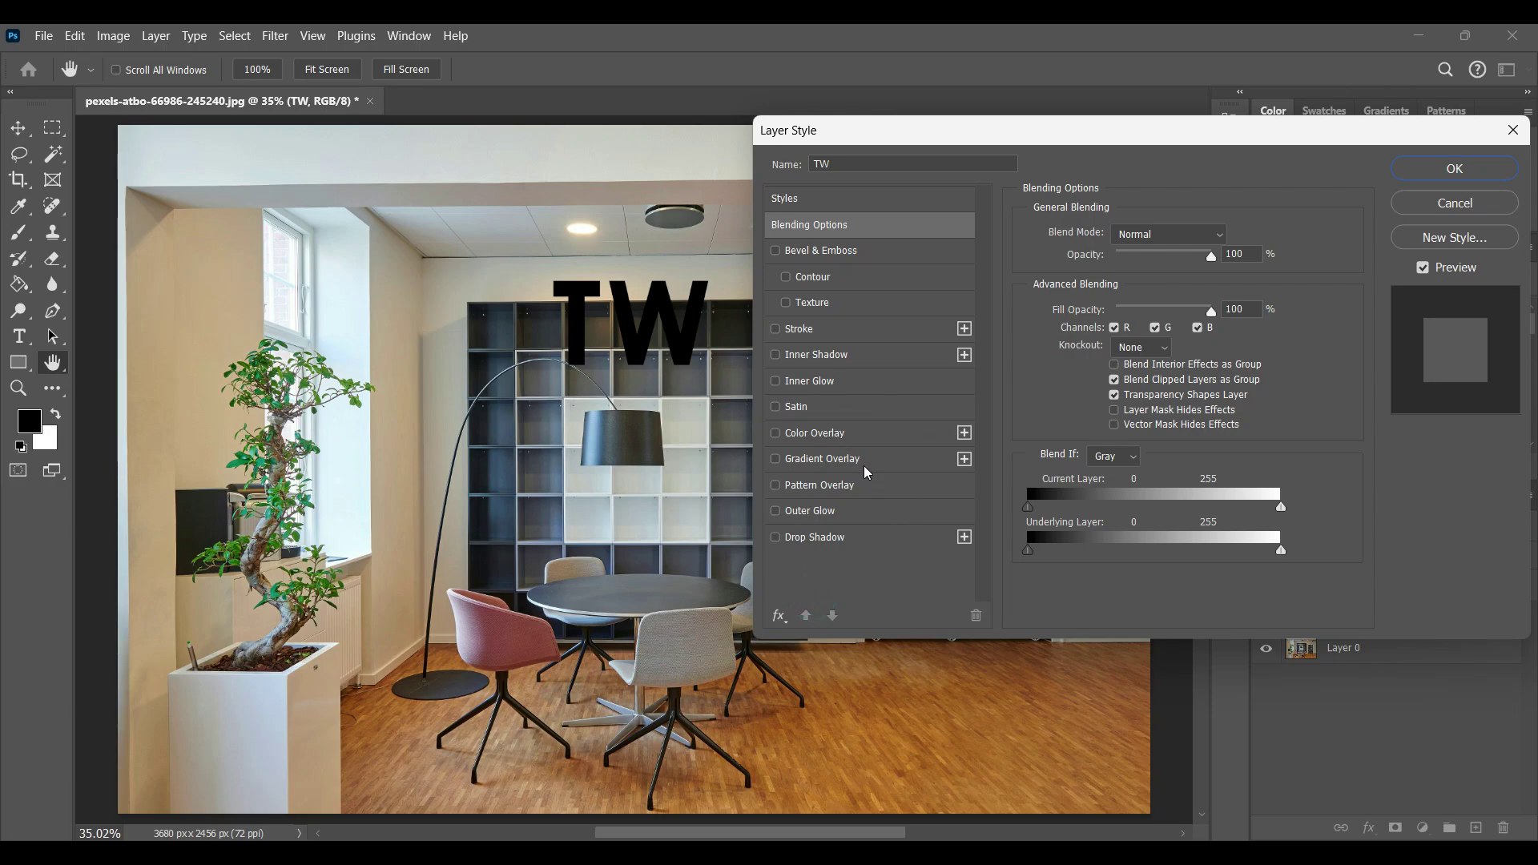
left_click(882, 512)
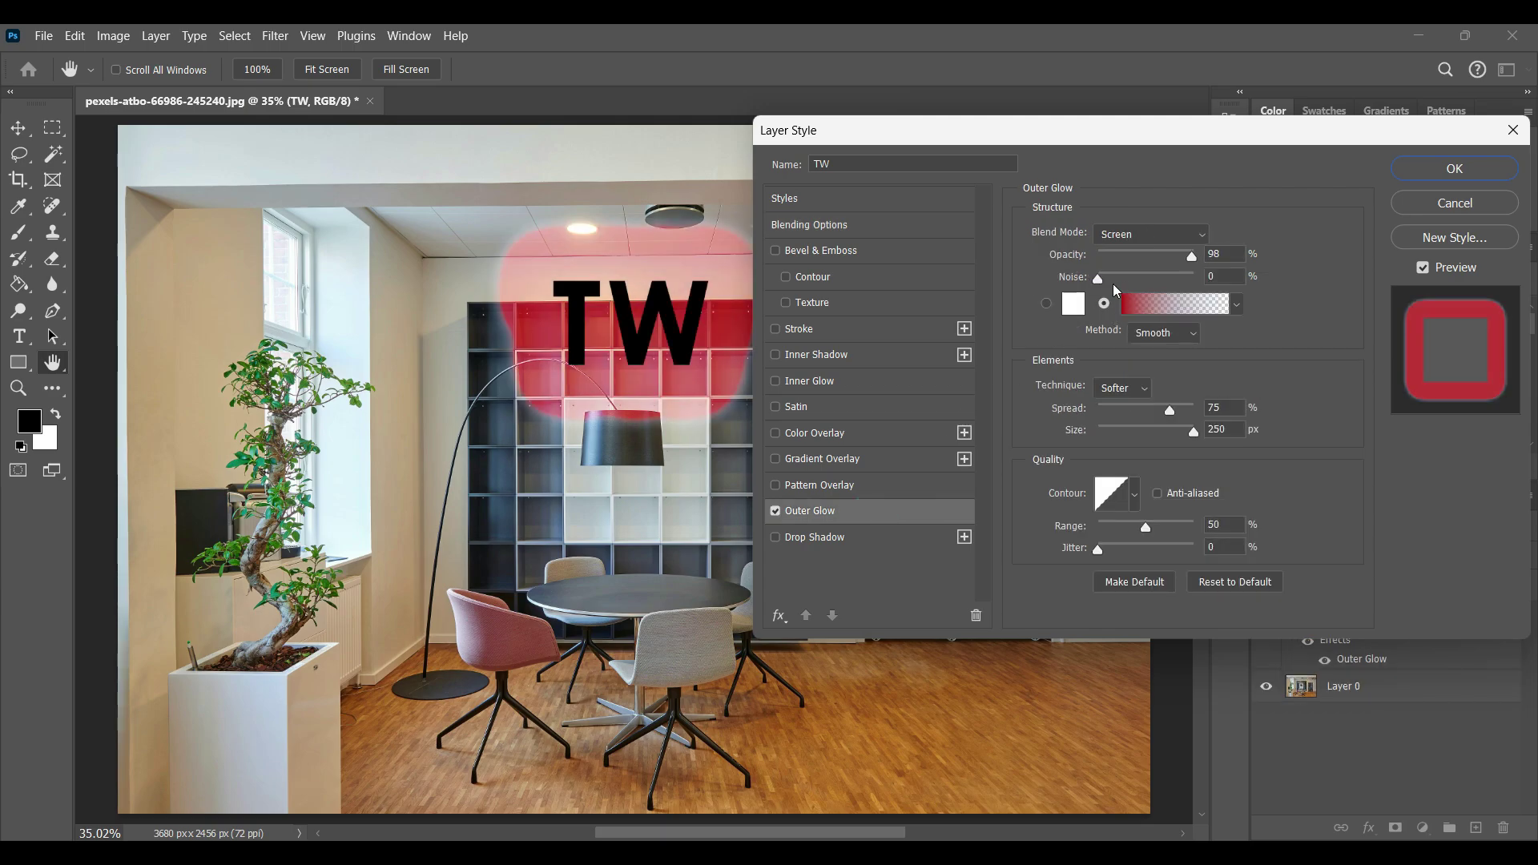
left_click(1163, 311)
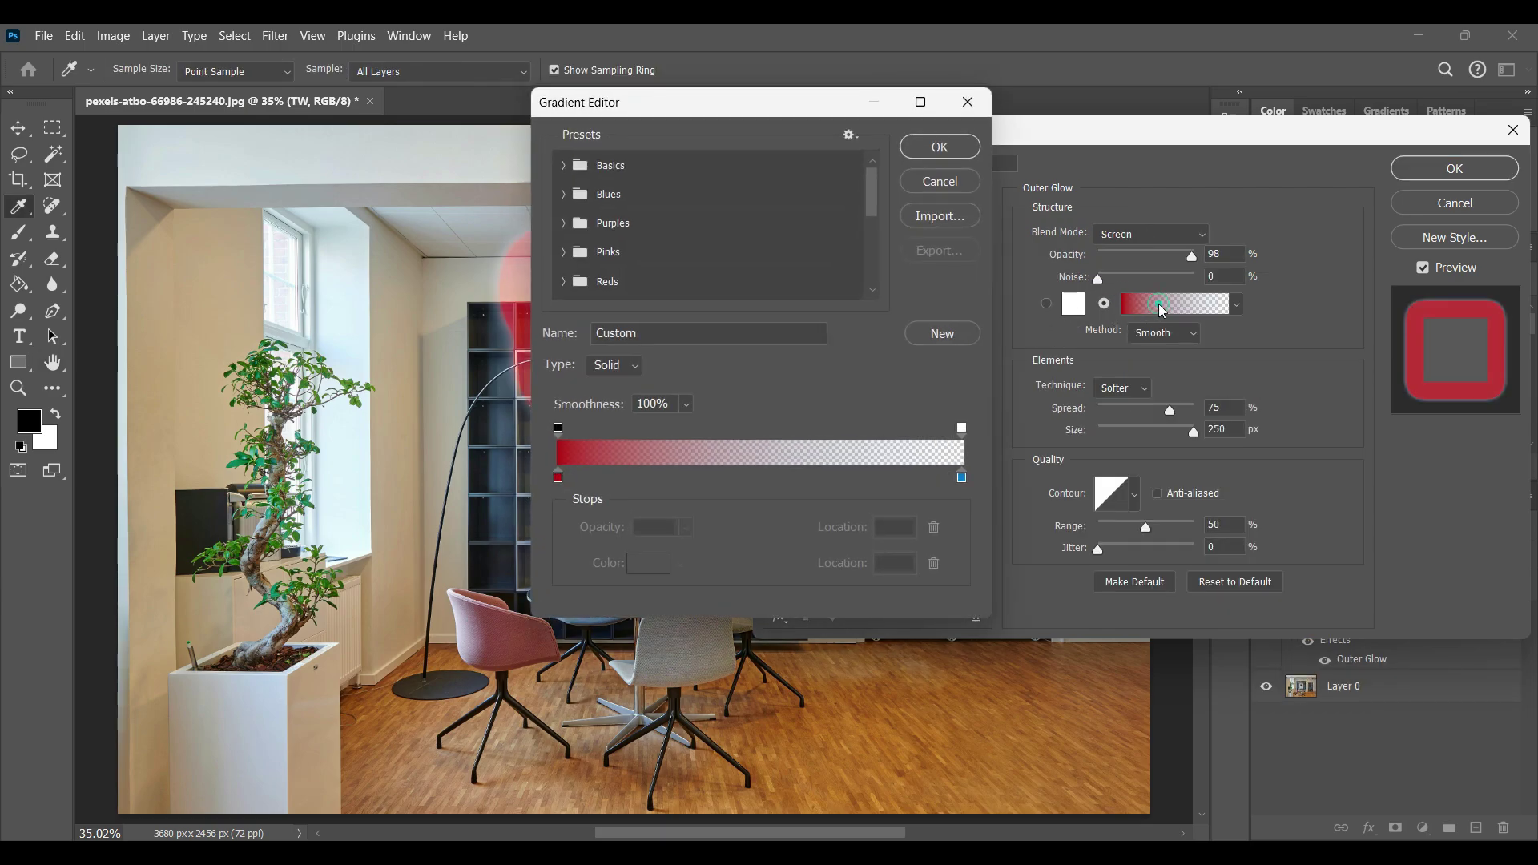
double_click(962, 478)
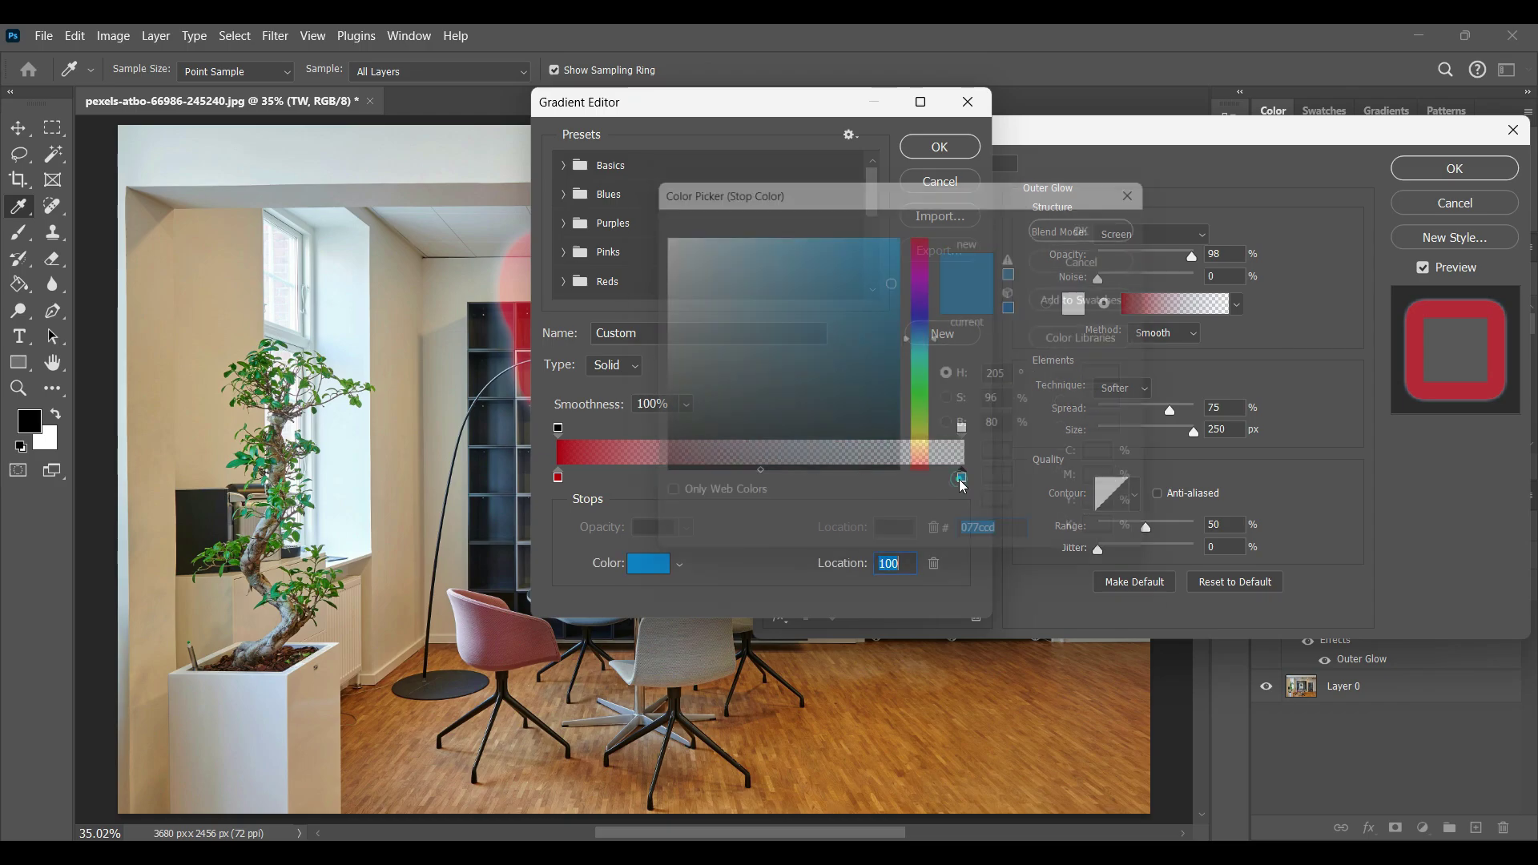
left_click(792, 335)
left_click(980, 298)
left_click(1068, 218)
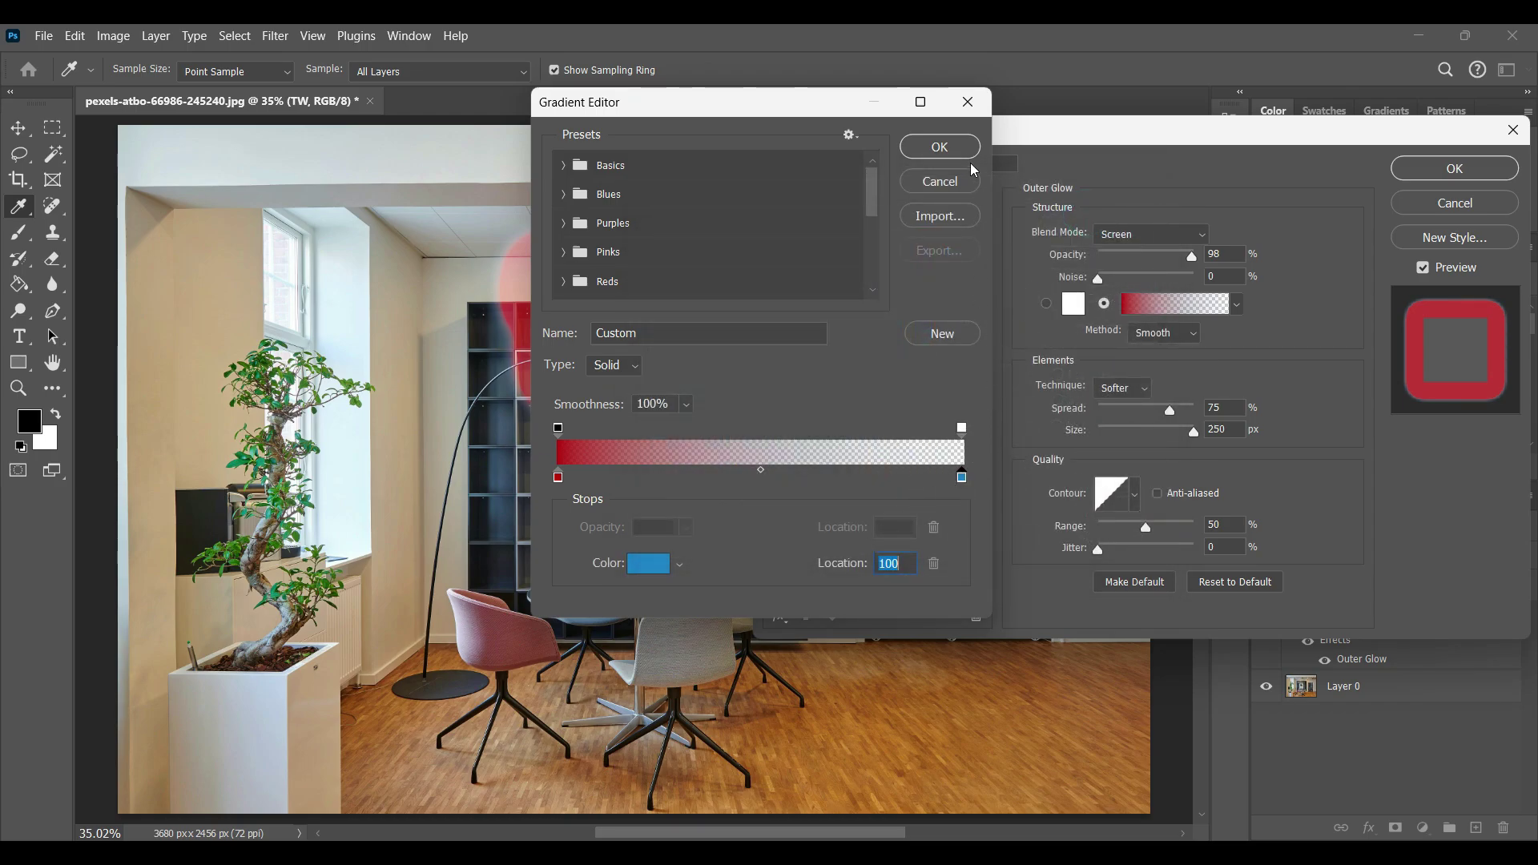
left_click(940, 147)
left_click(1238, 304)
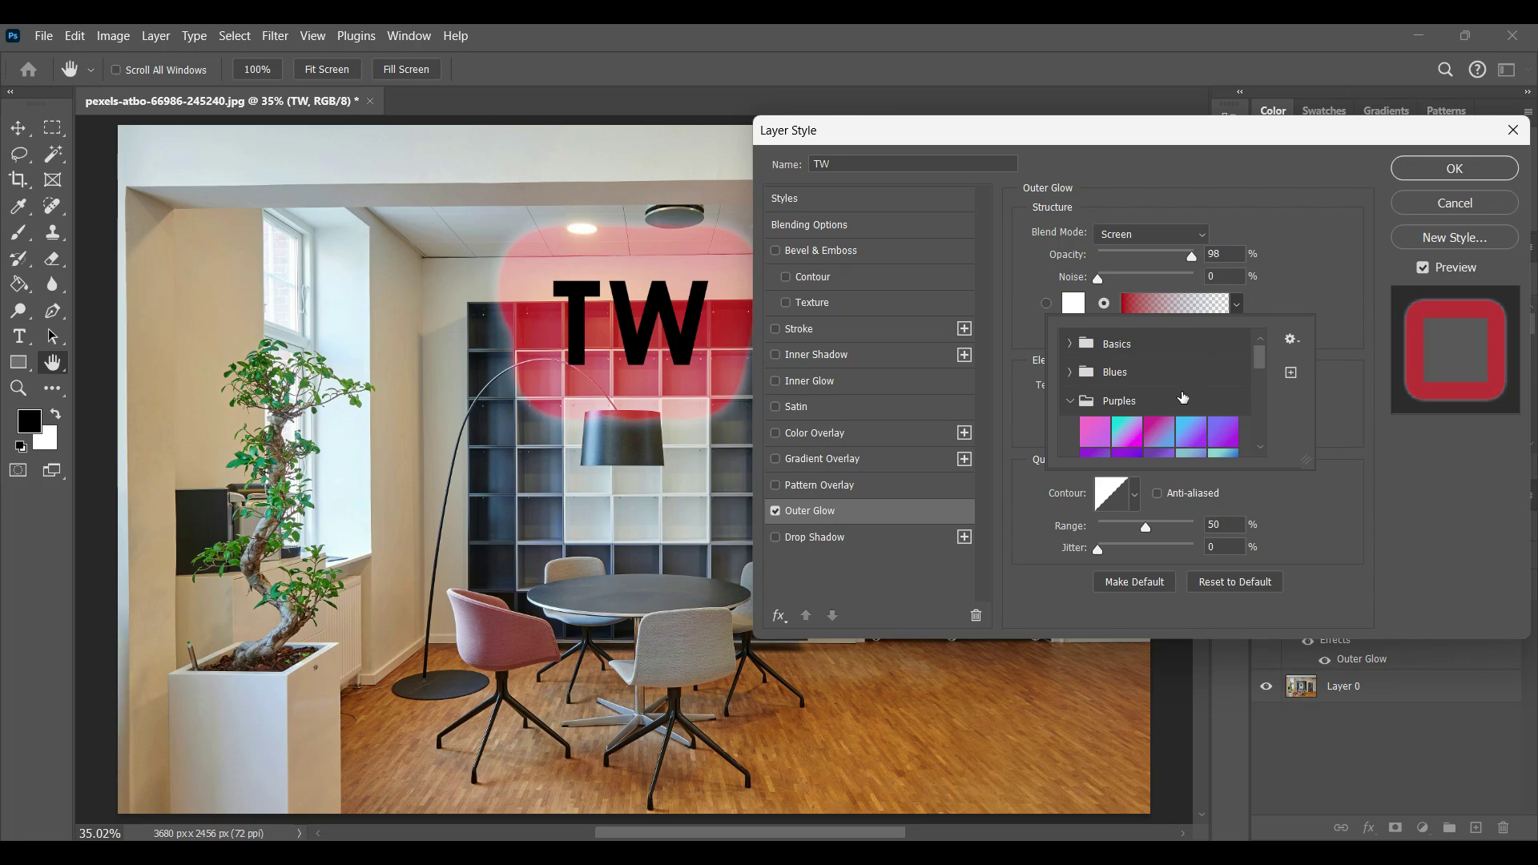
left_click(1159, 437)
left_click(1127, 437)
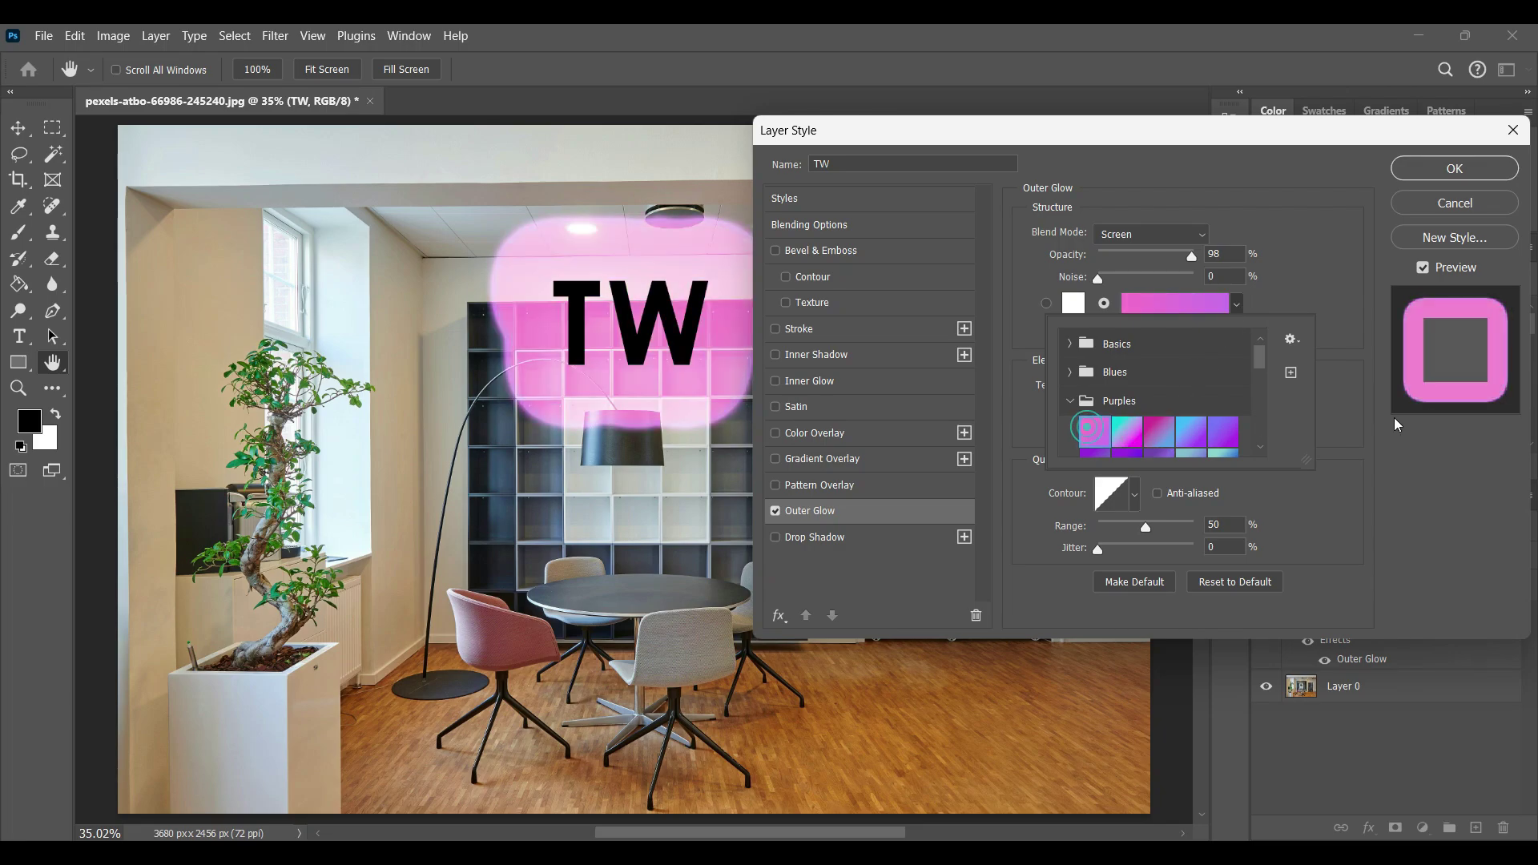
left_click(1397, 449)
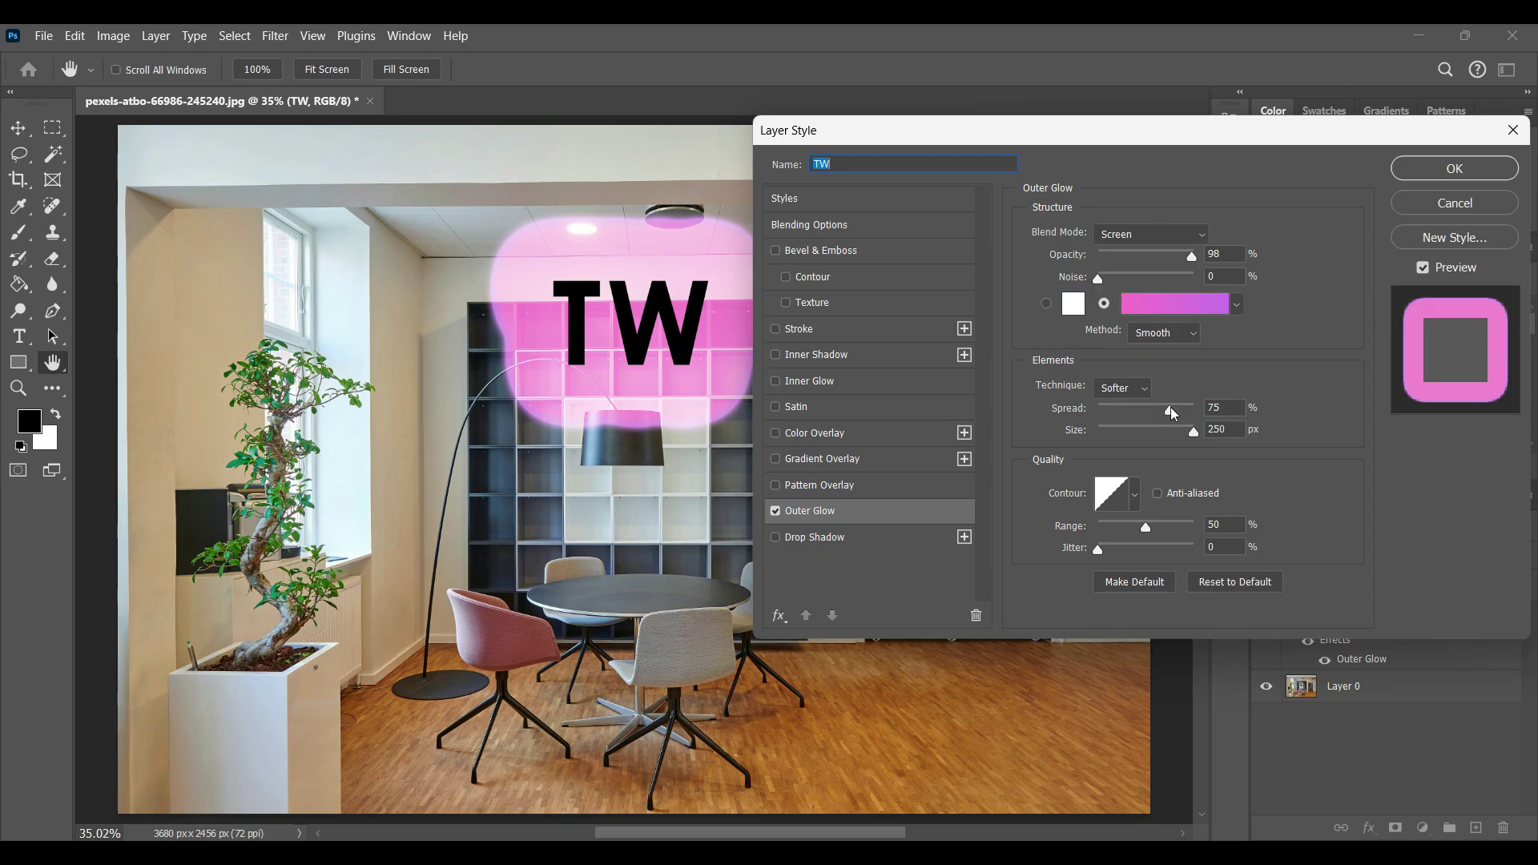
left_click_drag(1170, 411, 1109, 420)
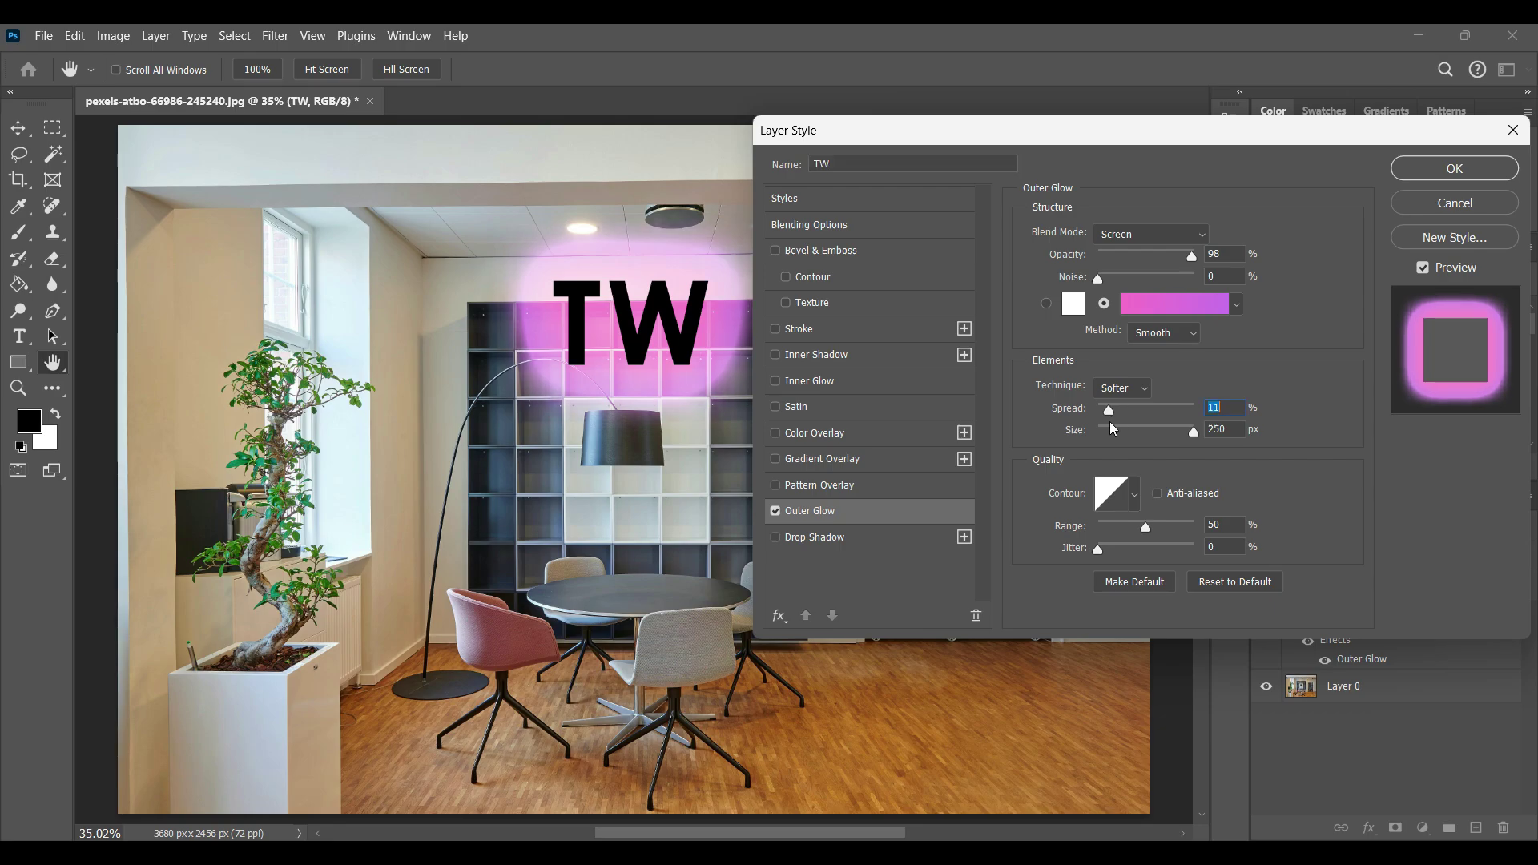
left_click_drag(1177, 439, 1144, 441)
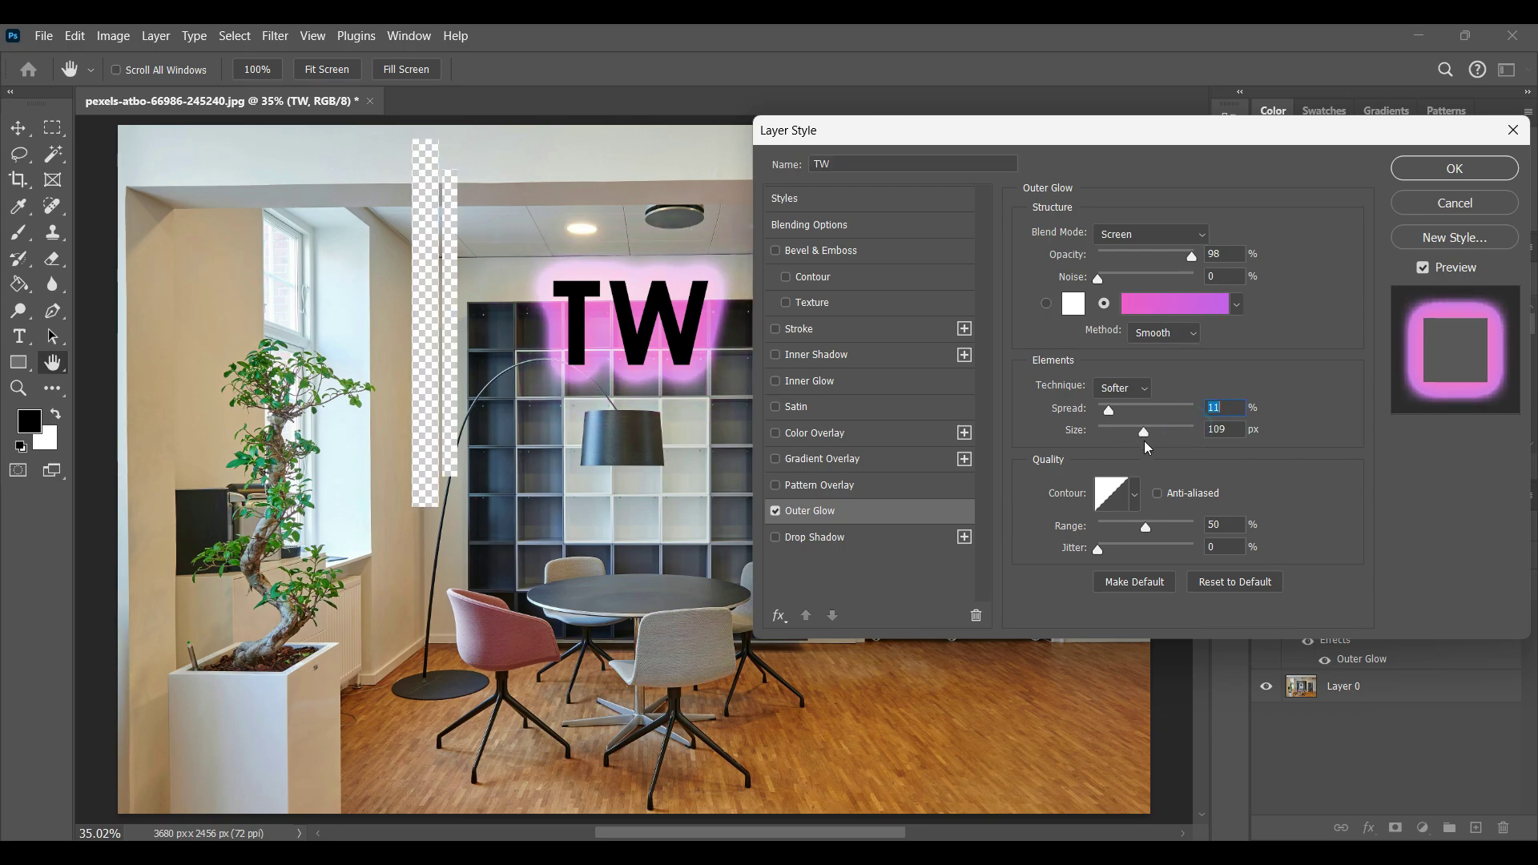
left_click(1455, 202)
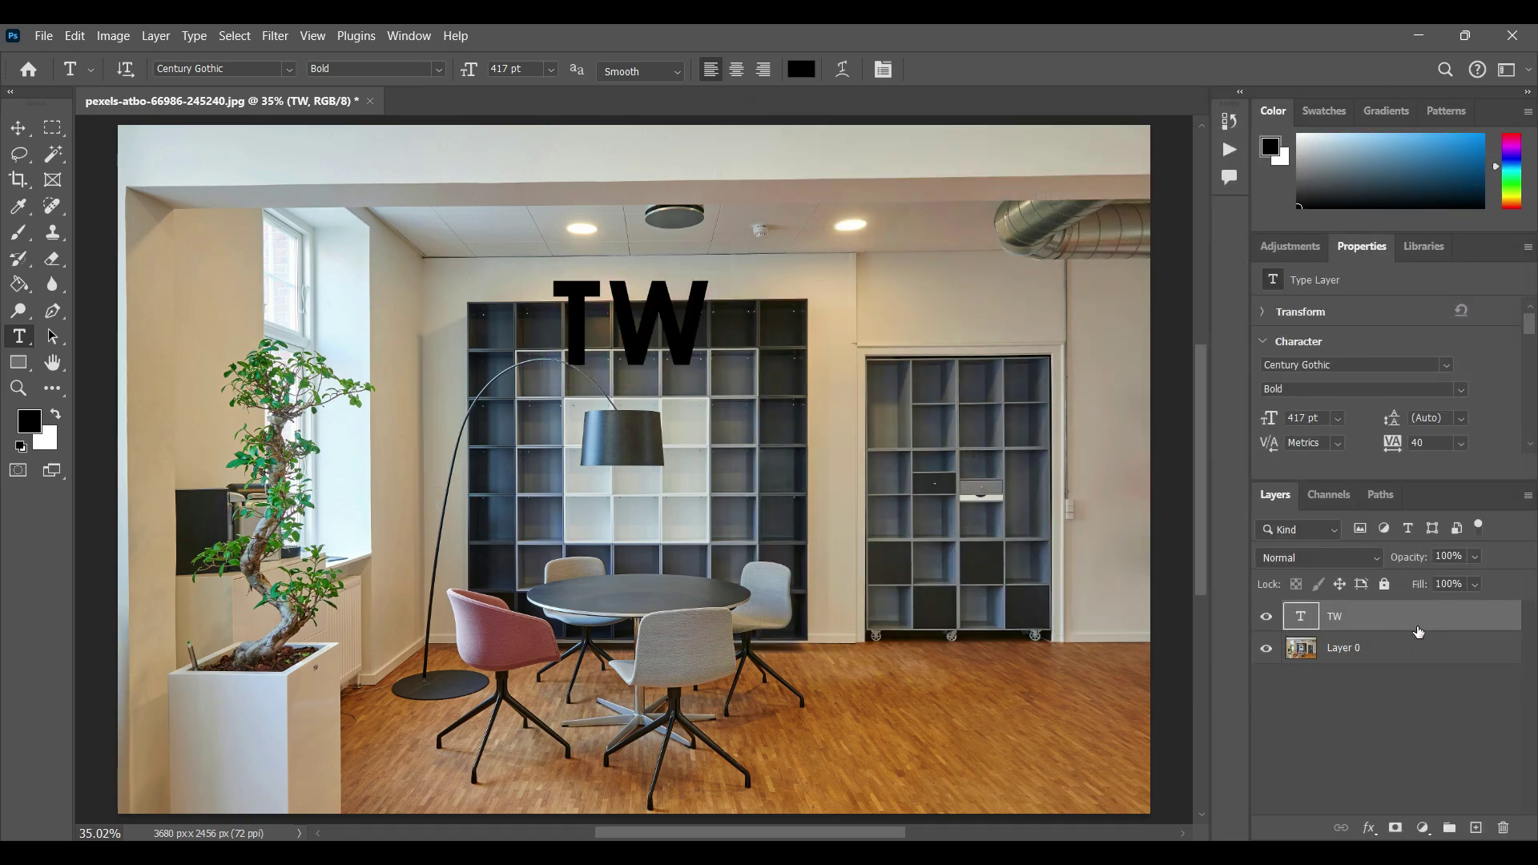
Delete the TW text layer and bring up Layer 0's style settings
key("Delete")
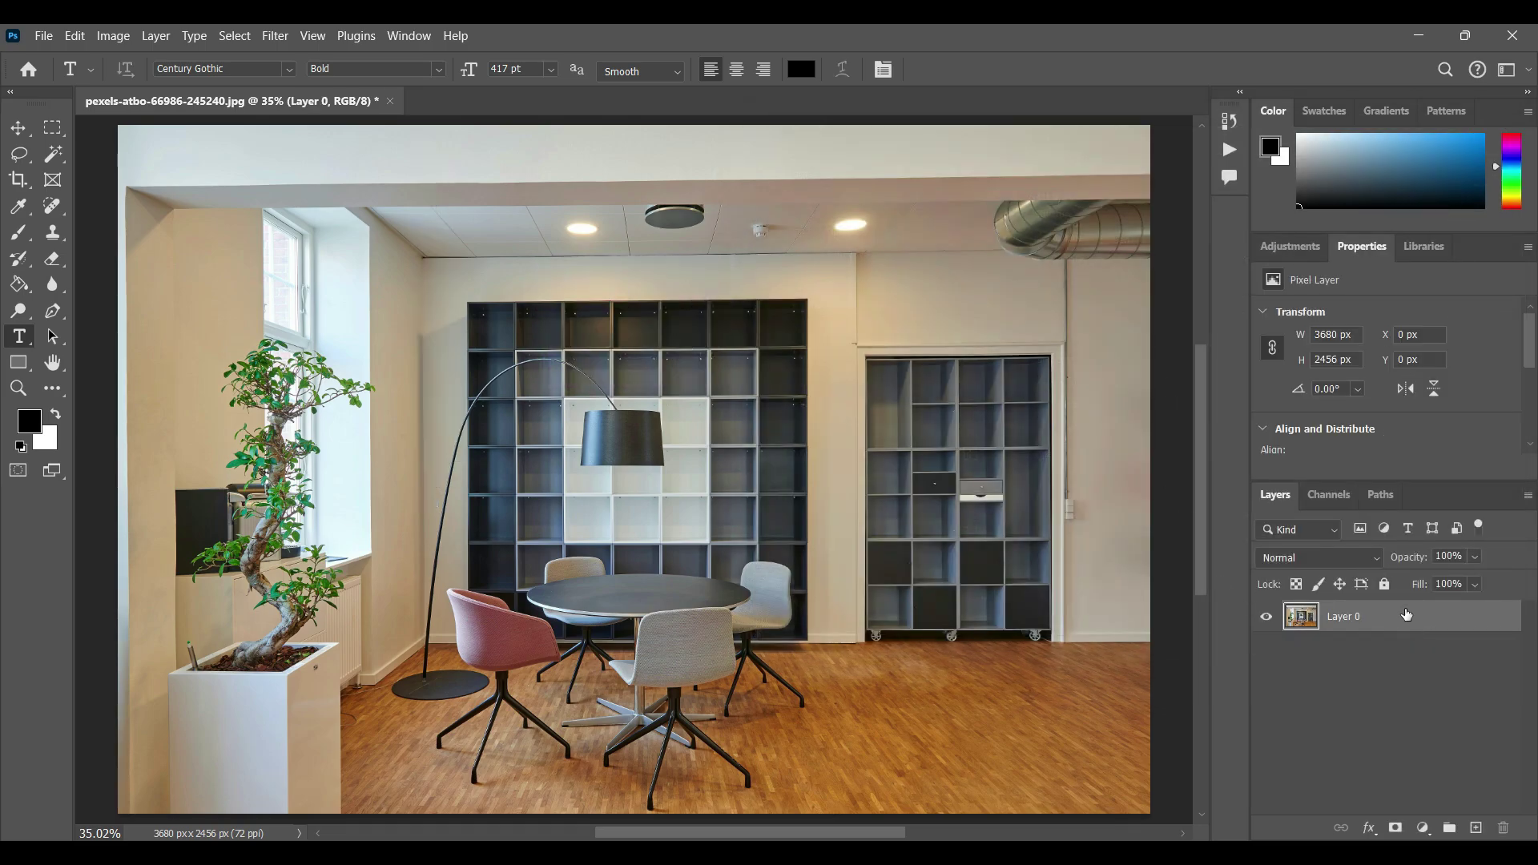
double_click(1408, 614)
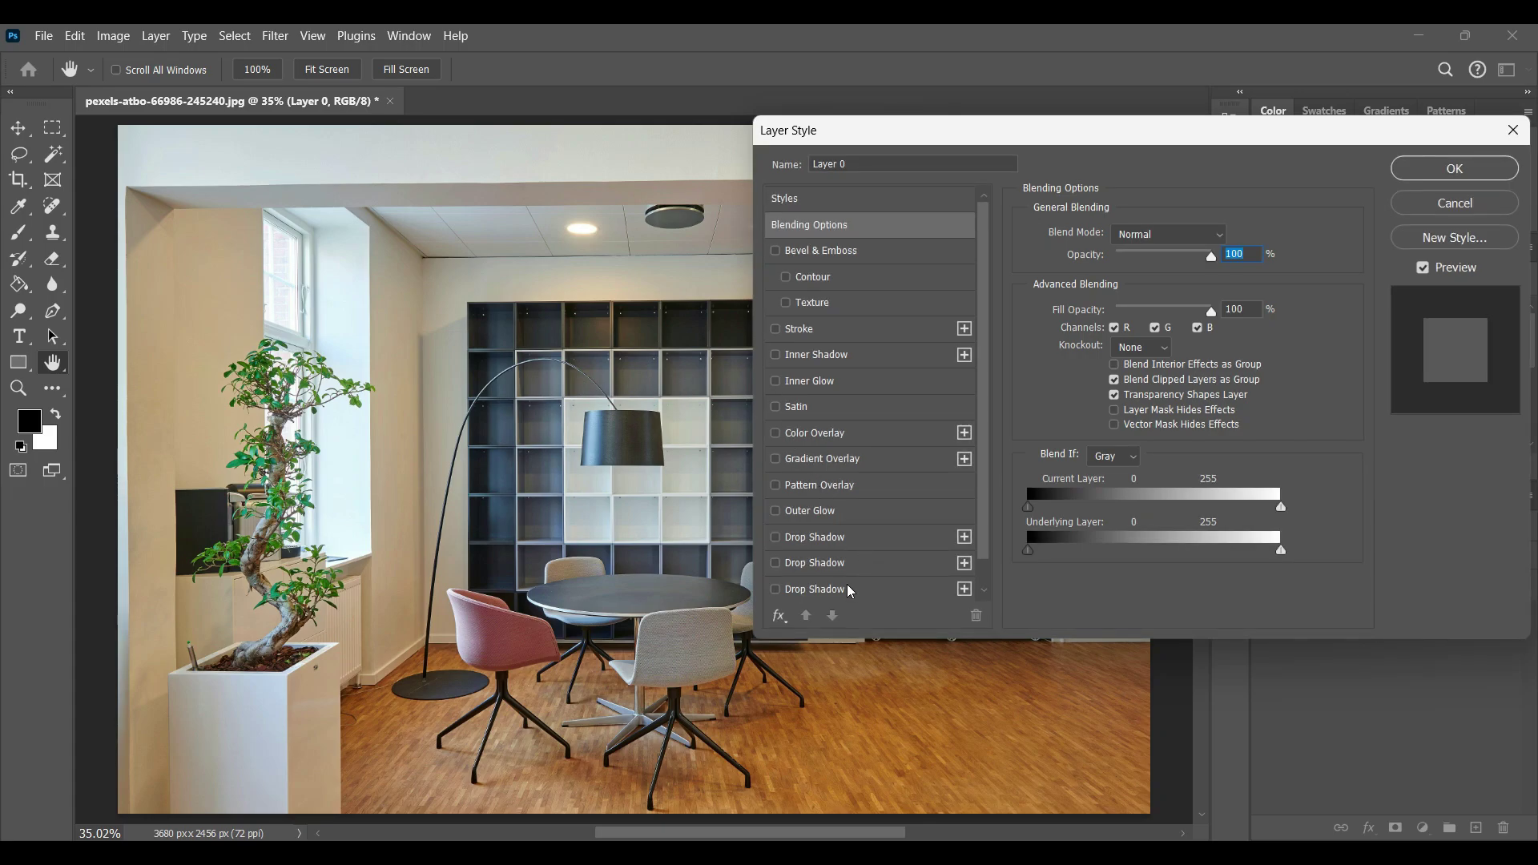
left_click_drag(967, 136, 886, 59)
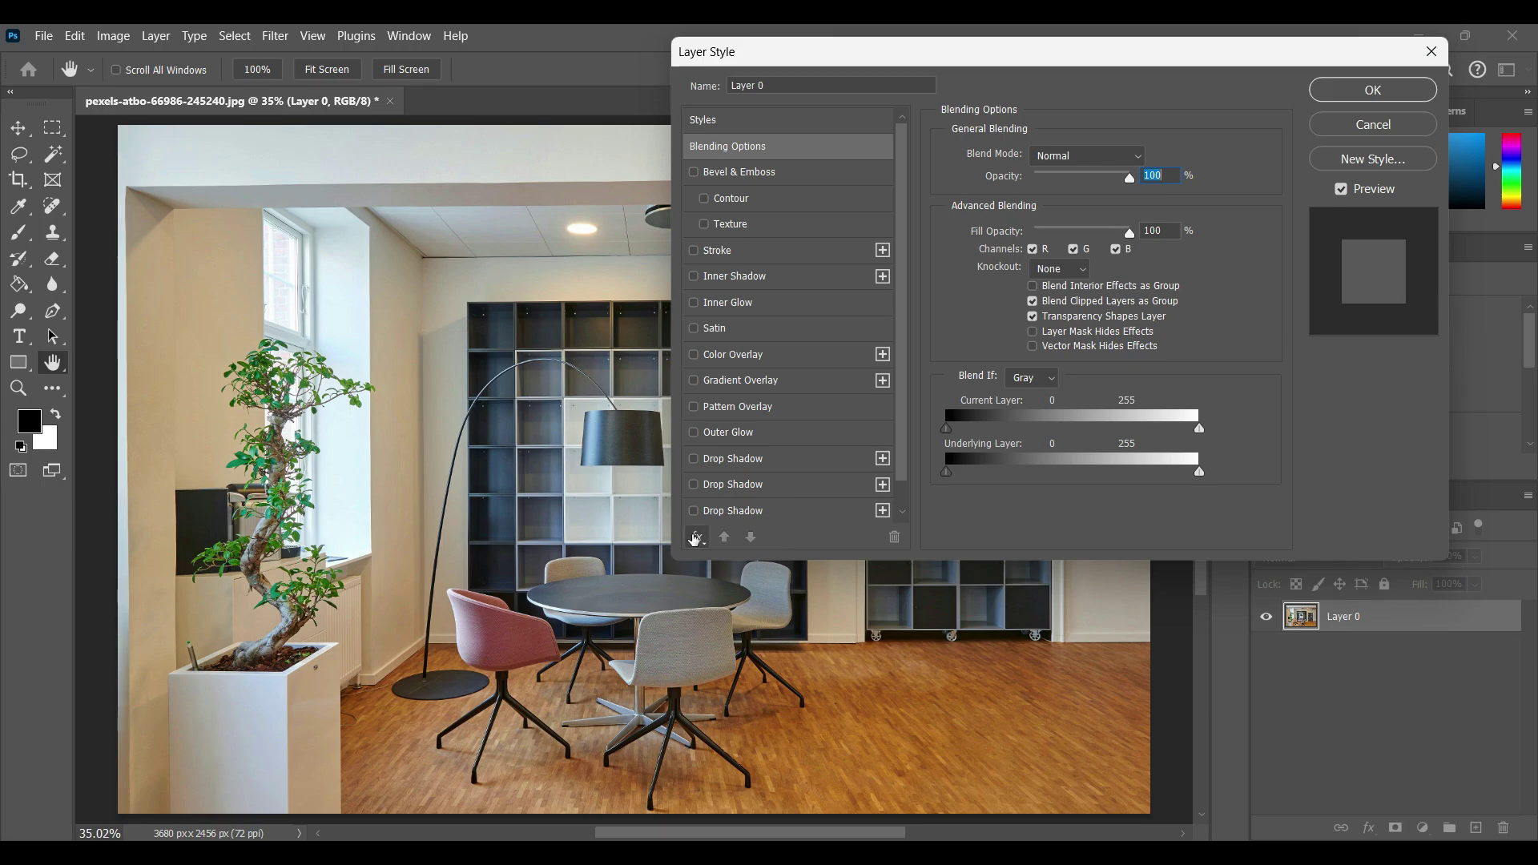
Try a drop shadow on Layer 0, then cancel it
left_click(695, 536)
left_click(758, 795)
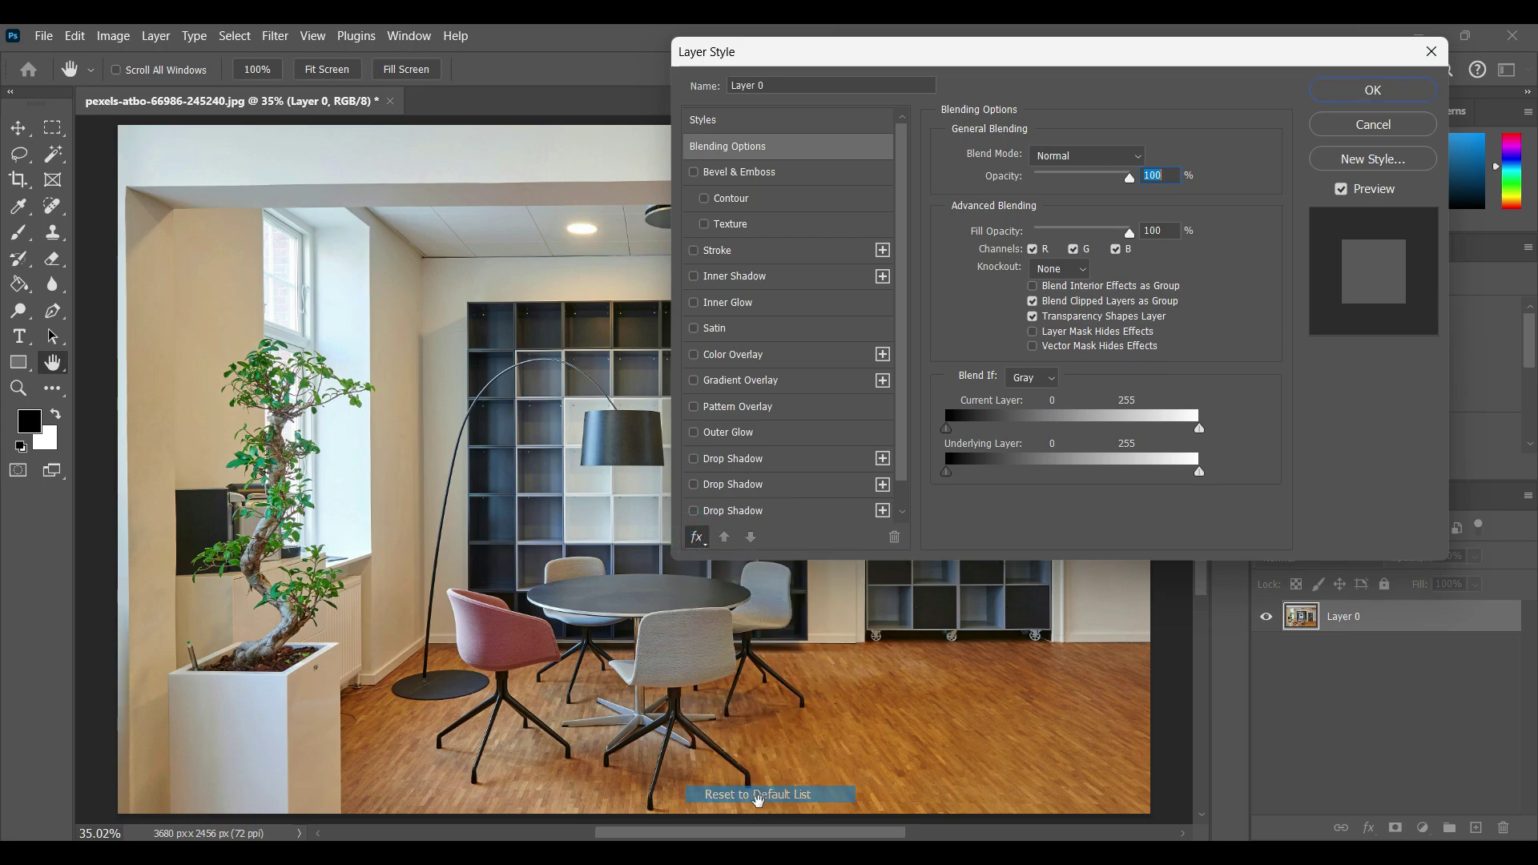
left_click(817, 458)
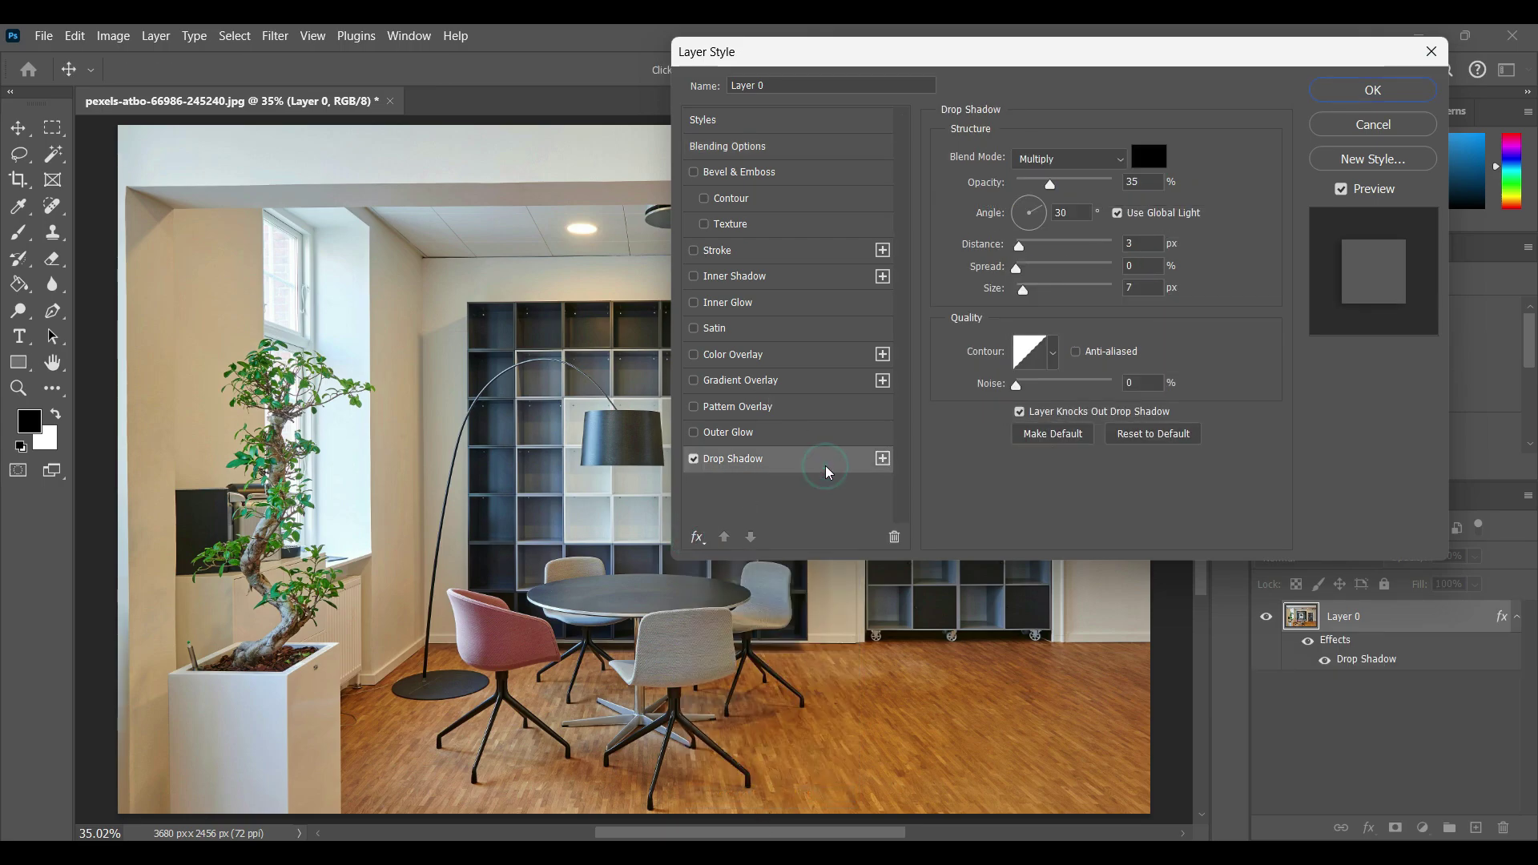
left_click(1359, 128)
left_click(19, 337)
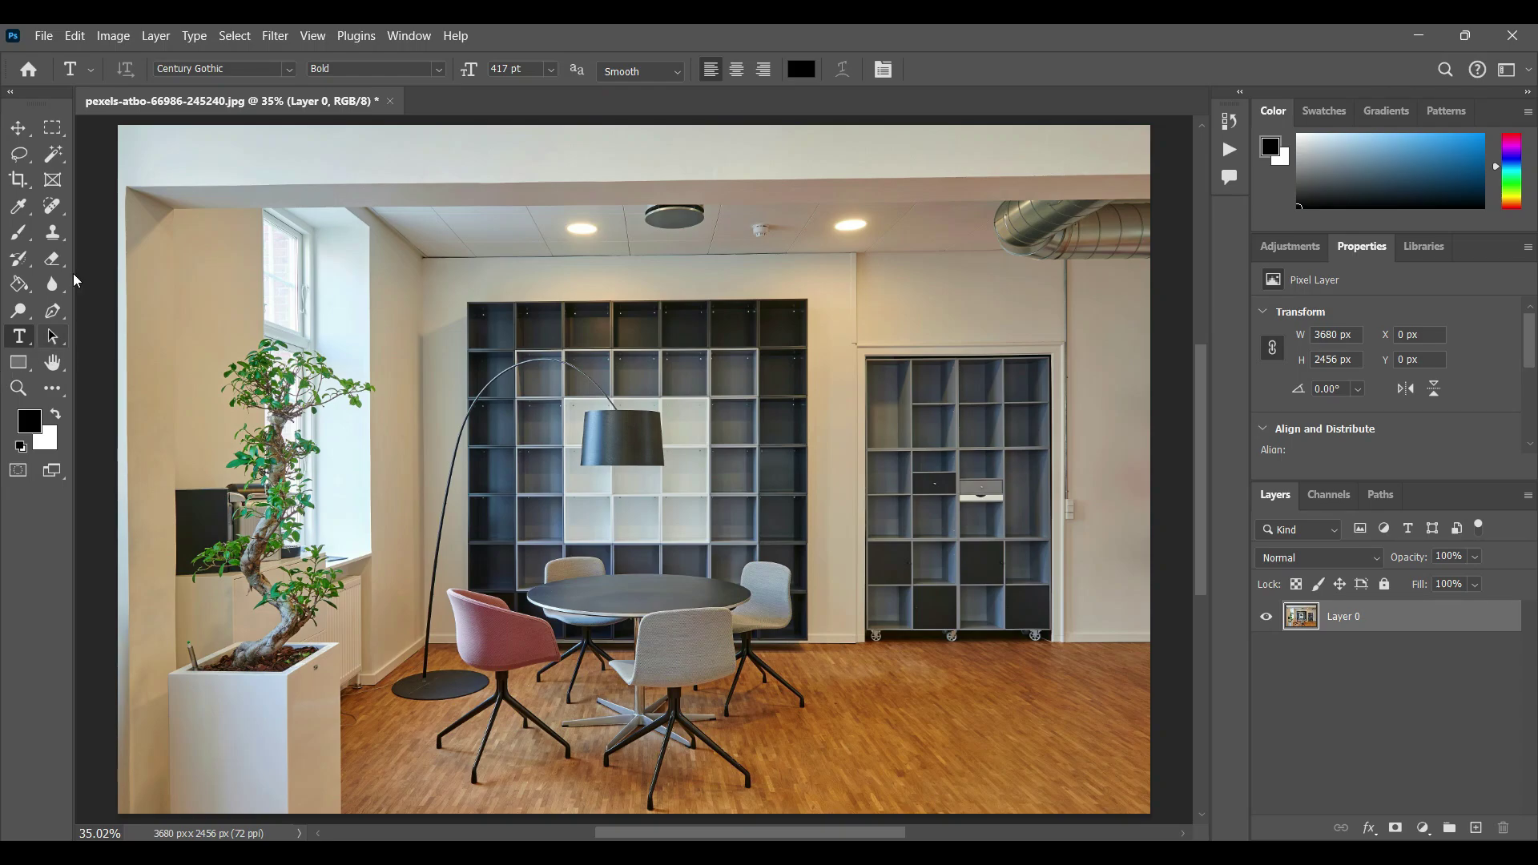
Type TW on the photo, move it to the lower right over the floor, and commit
left_click(365, 161)
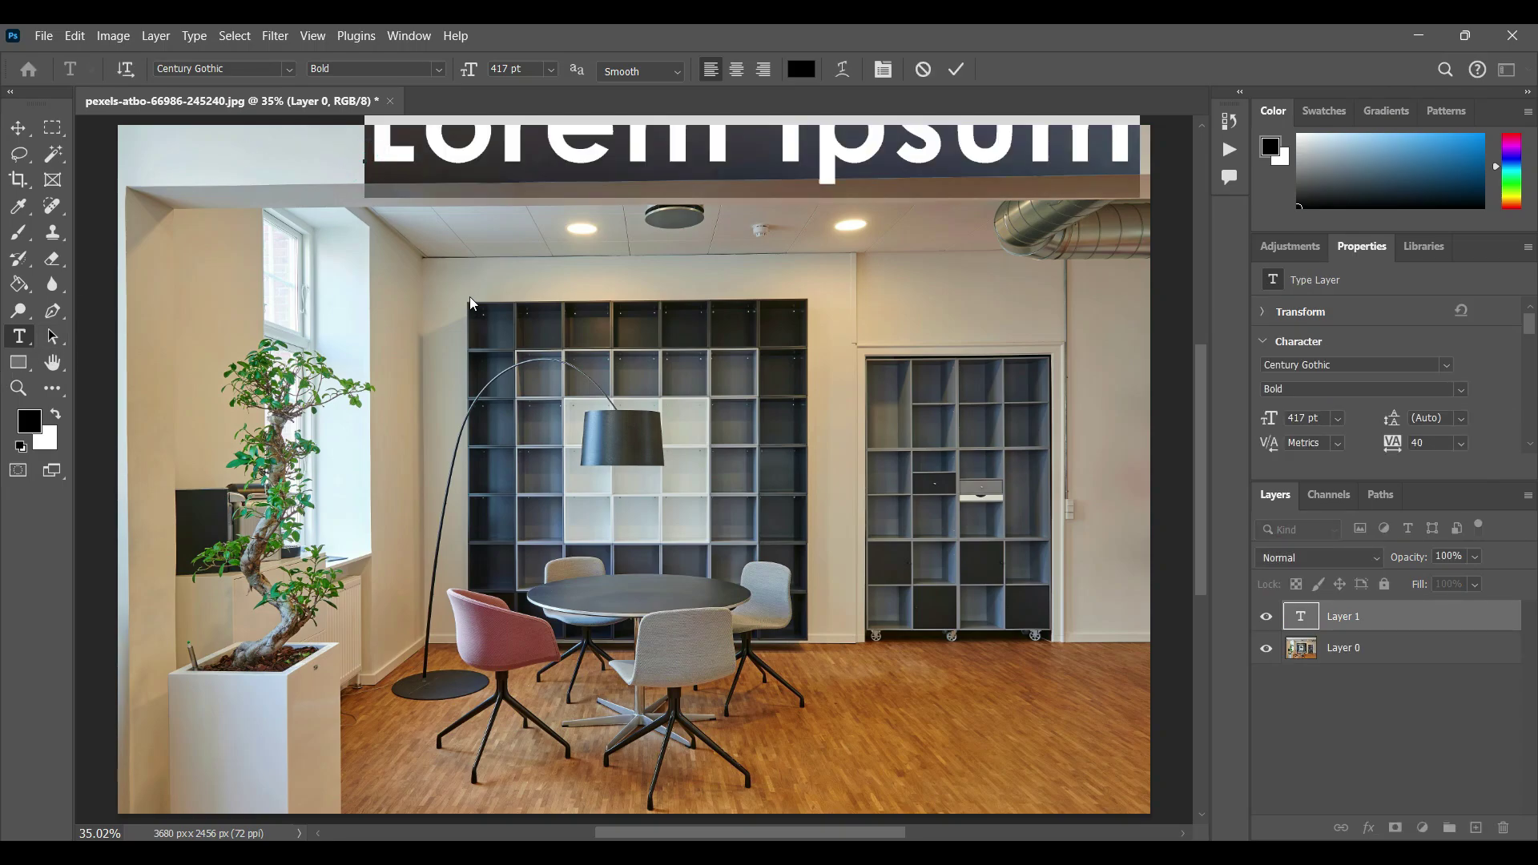
type("TW")
mouse_move(330, 196)
left_mouse_down()
mouse_move(755, 593)
mouse_move(1022, 738)
left_mouse_up()
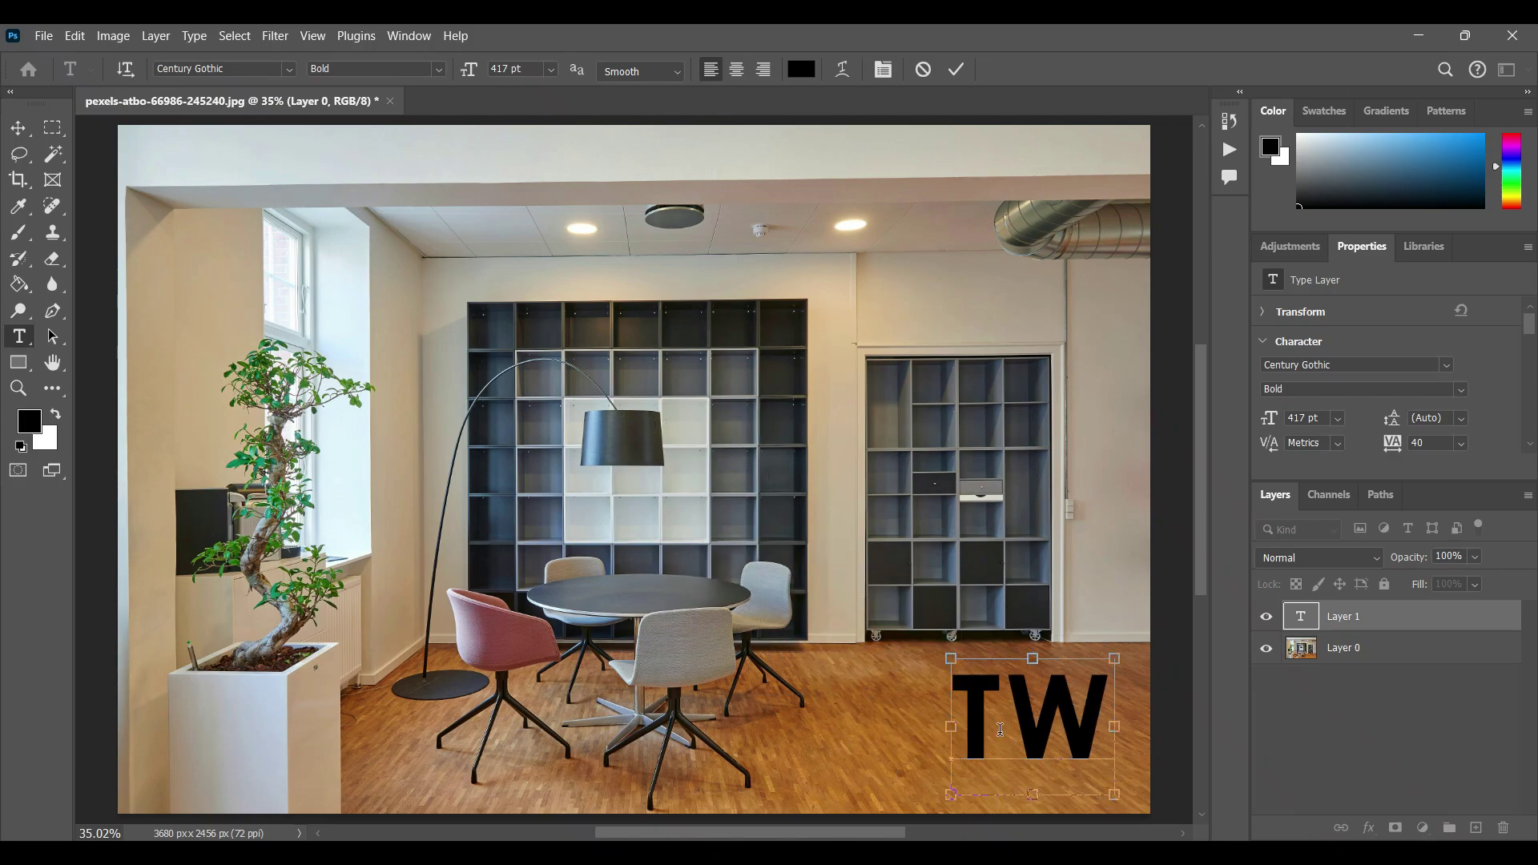
left_click(1368, 617)
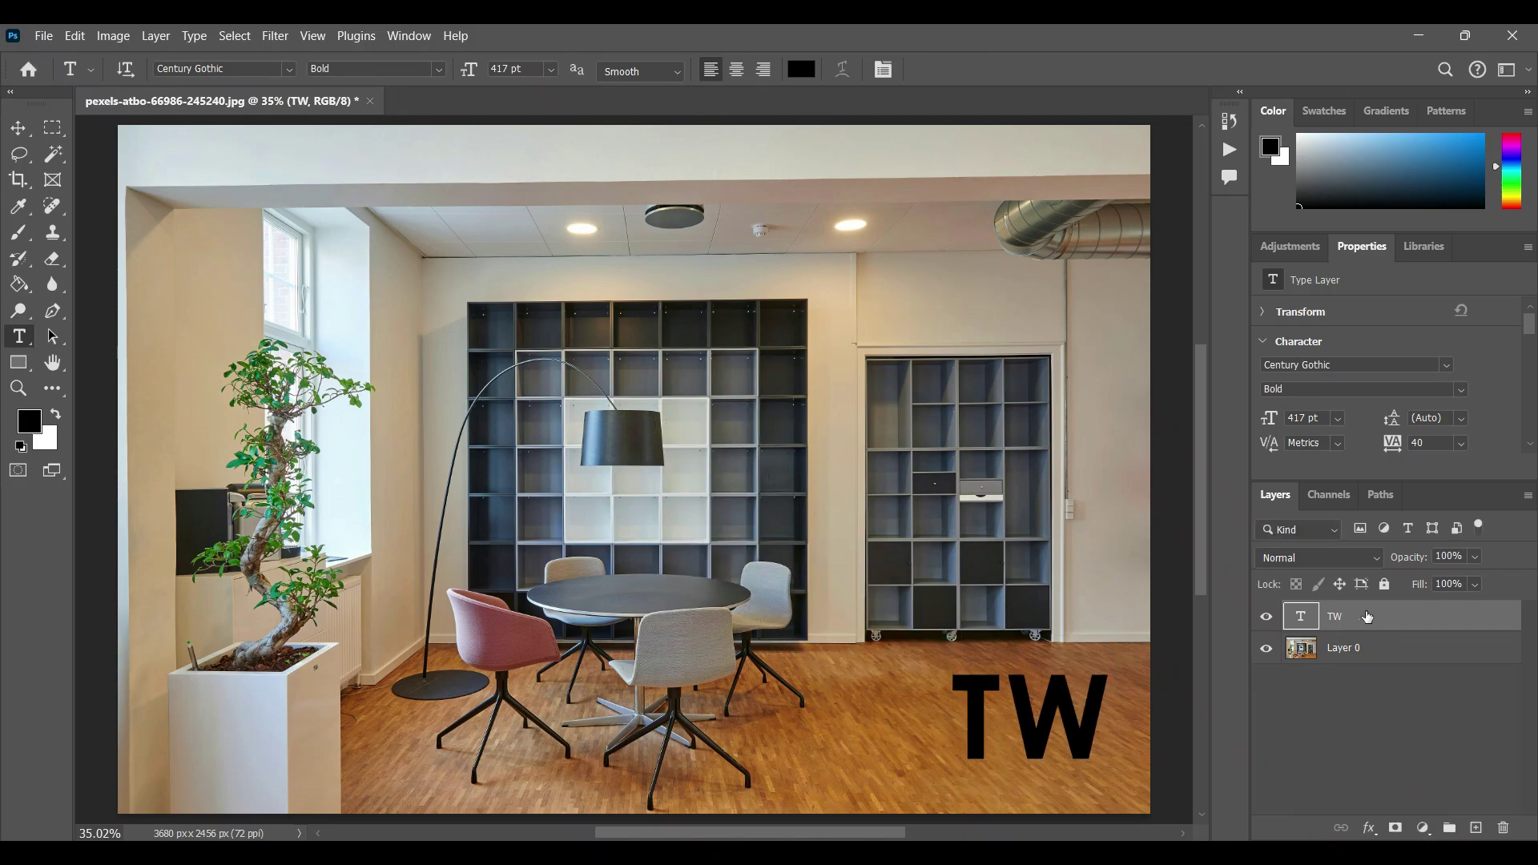
double_click(1368, 617)
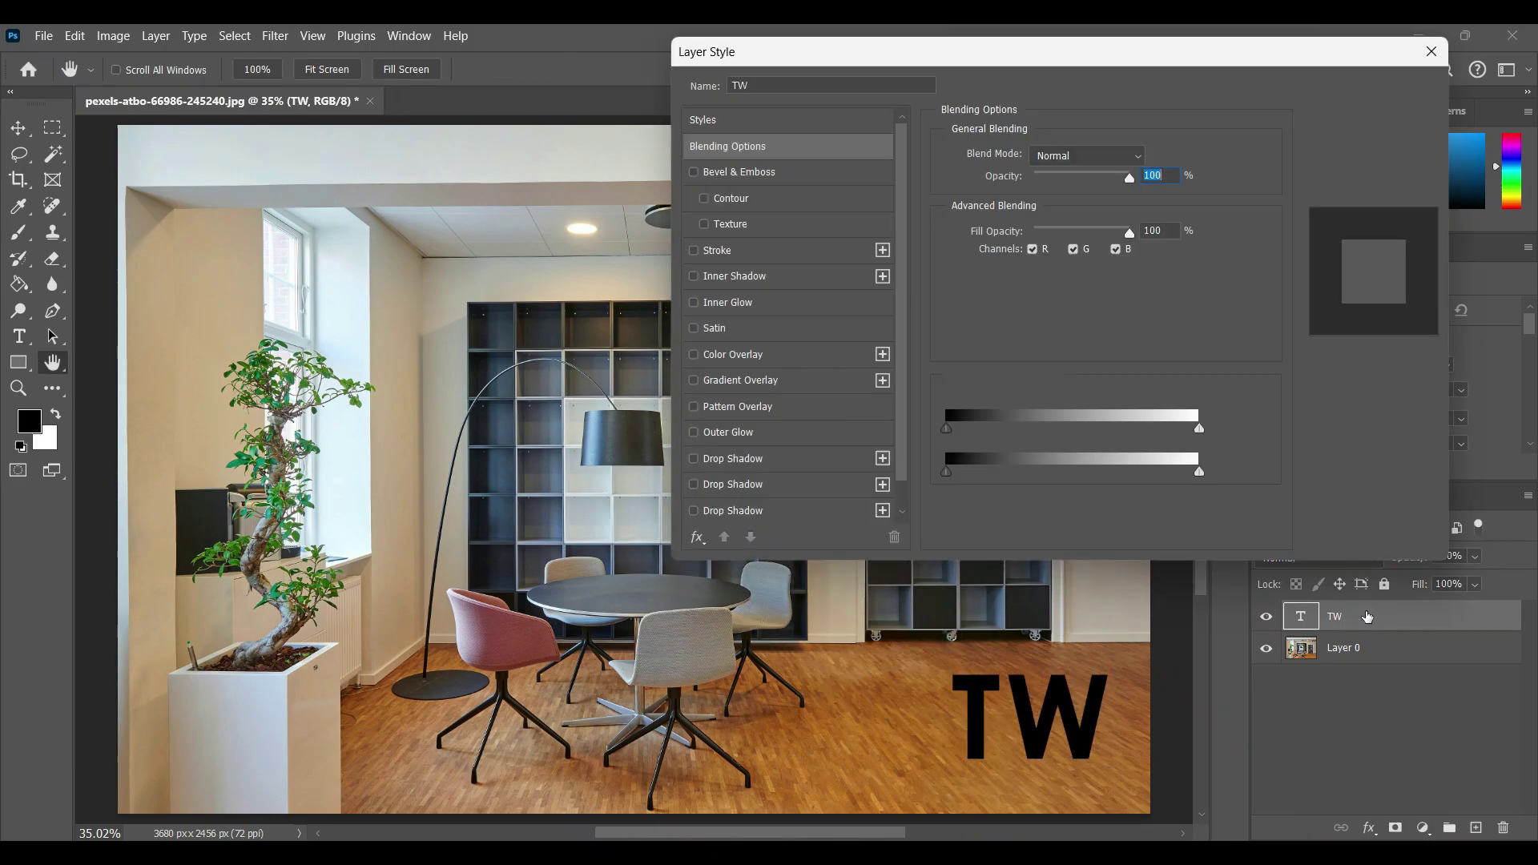
left_click(798, 513)
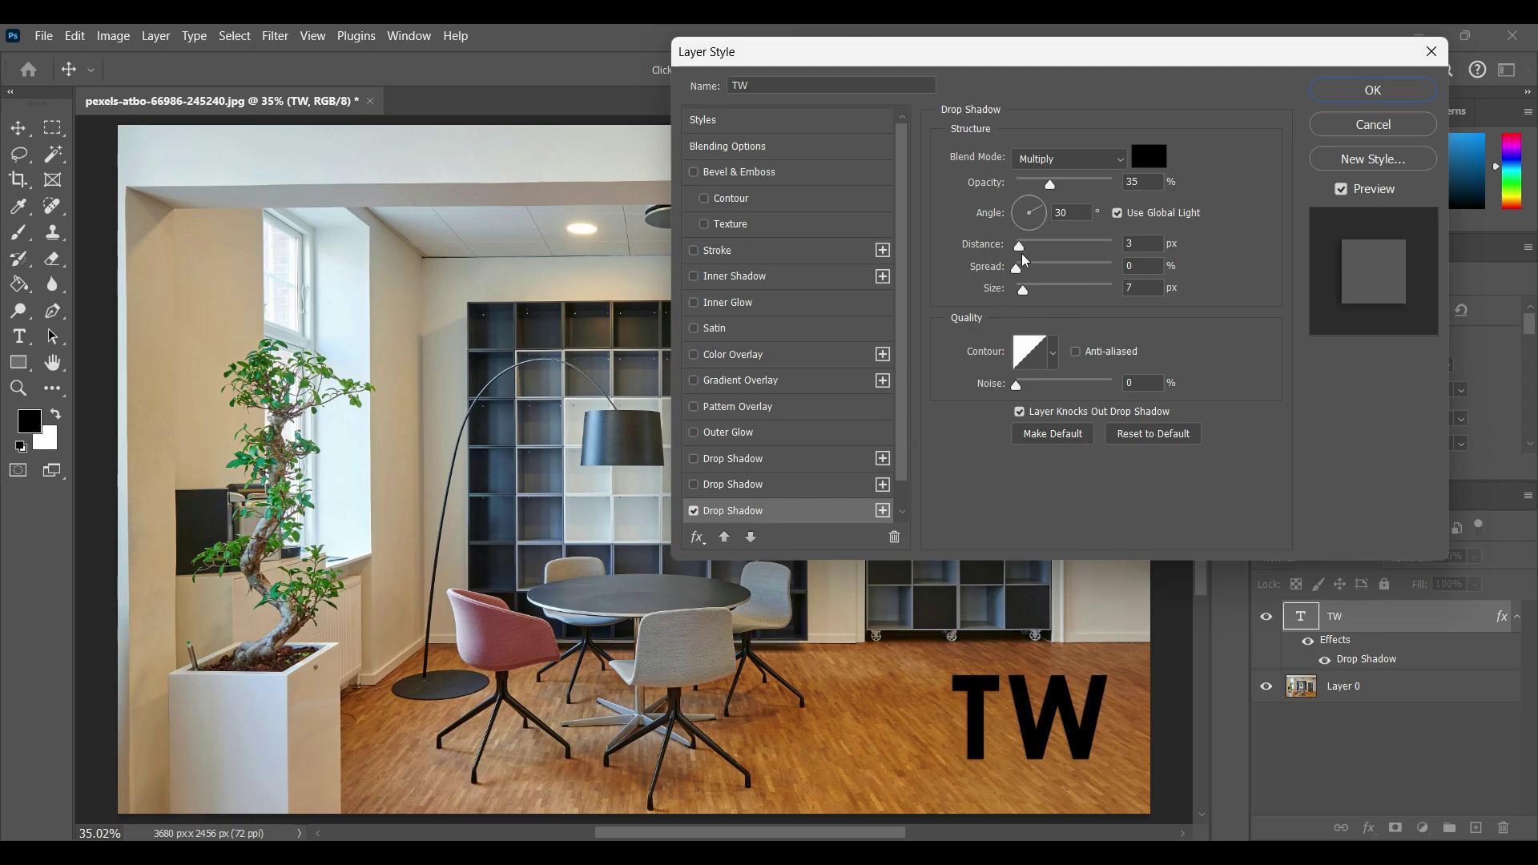
mouse_move(1024, 254)
left_mouse_down()
mouse_move(1068, 252)
mouse_move(1049, 291)
left_mouse_up()
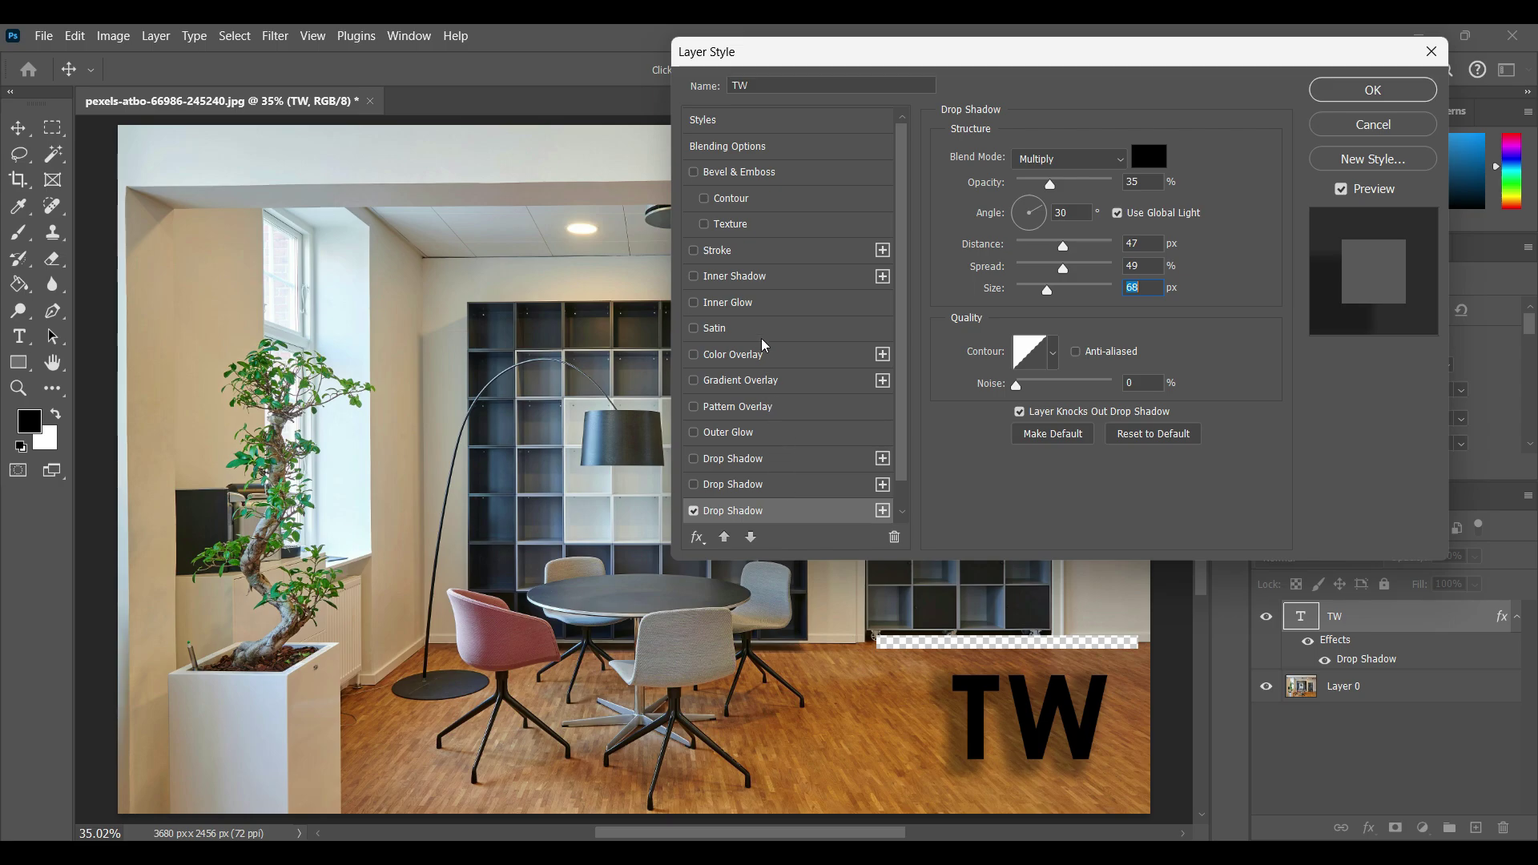
scroll(756, 243, "down", 1)
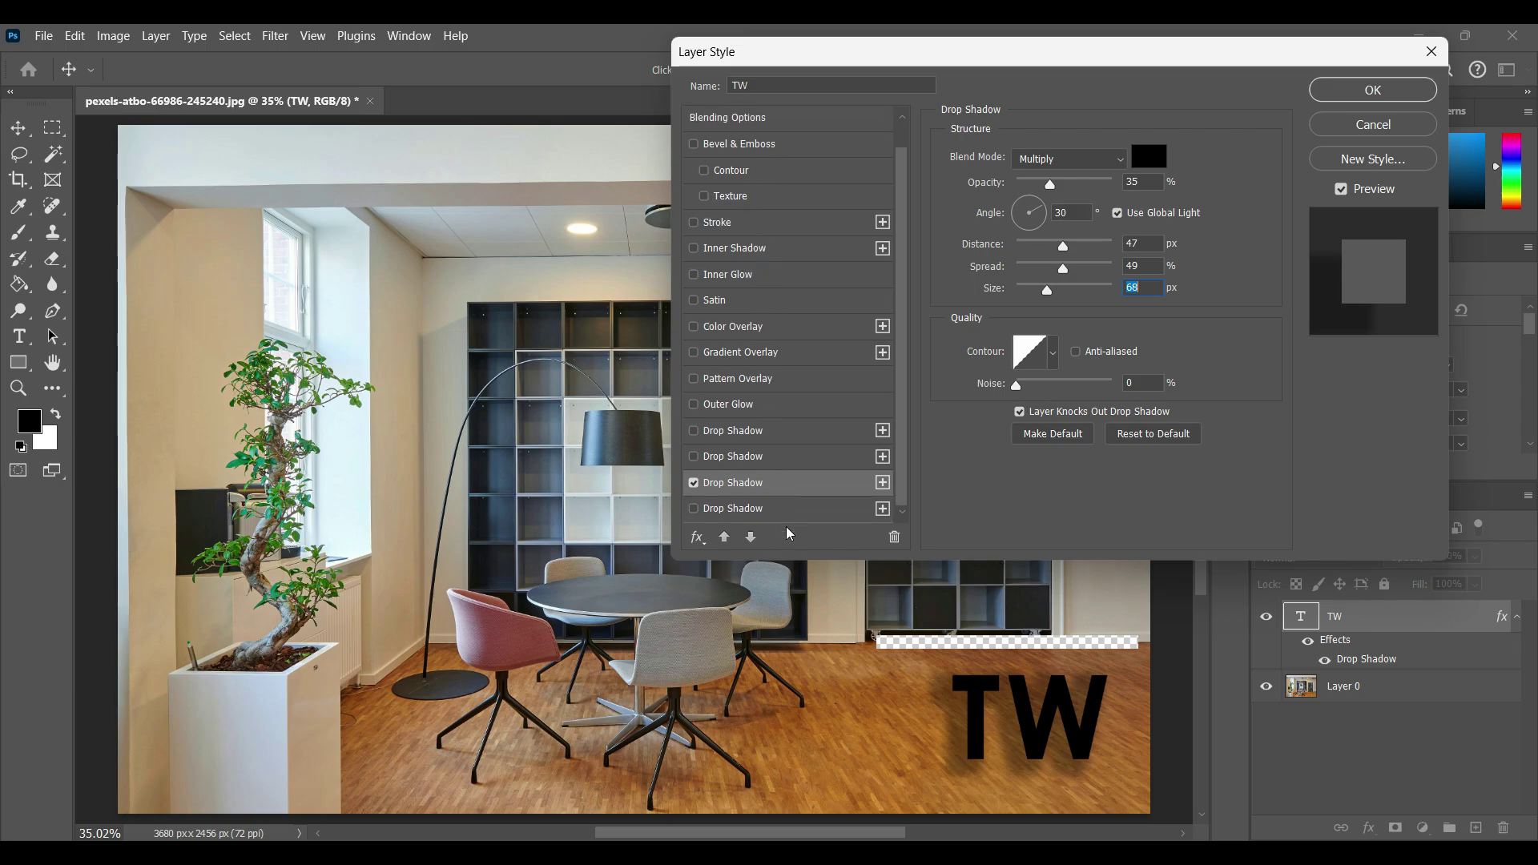
left_click(698, 539)
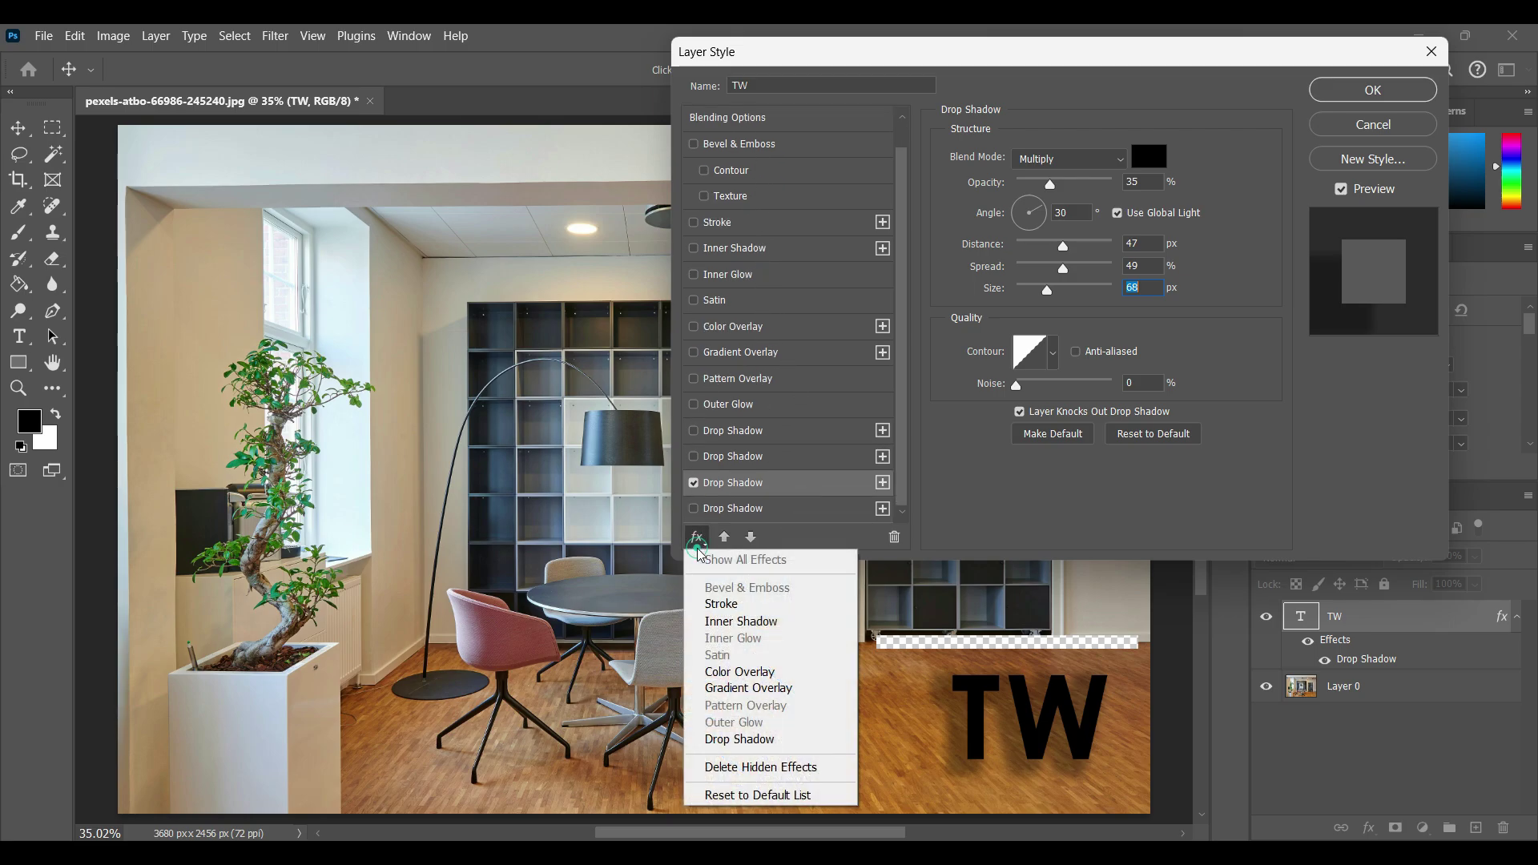
left_click(791, 796)
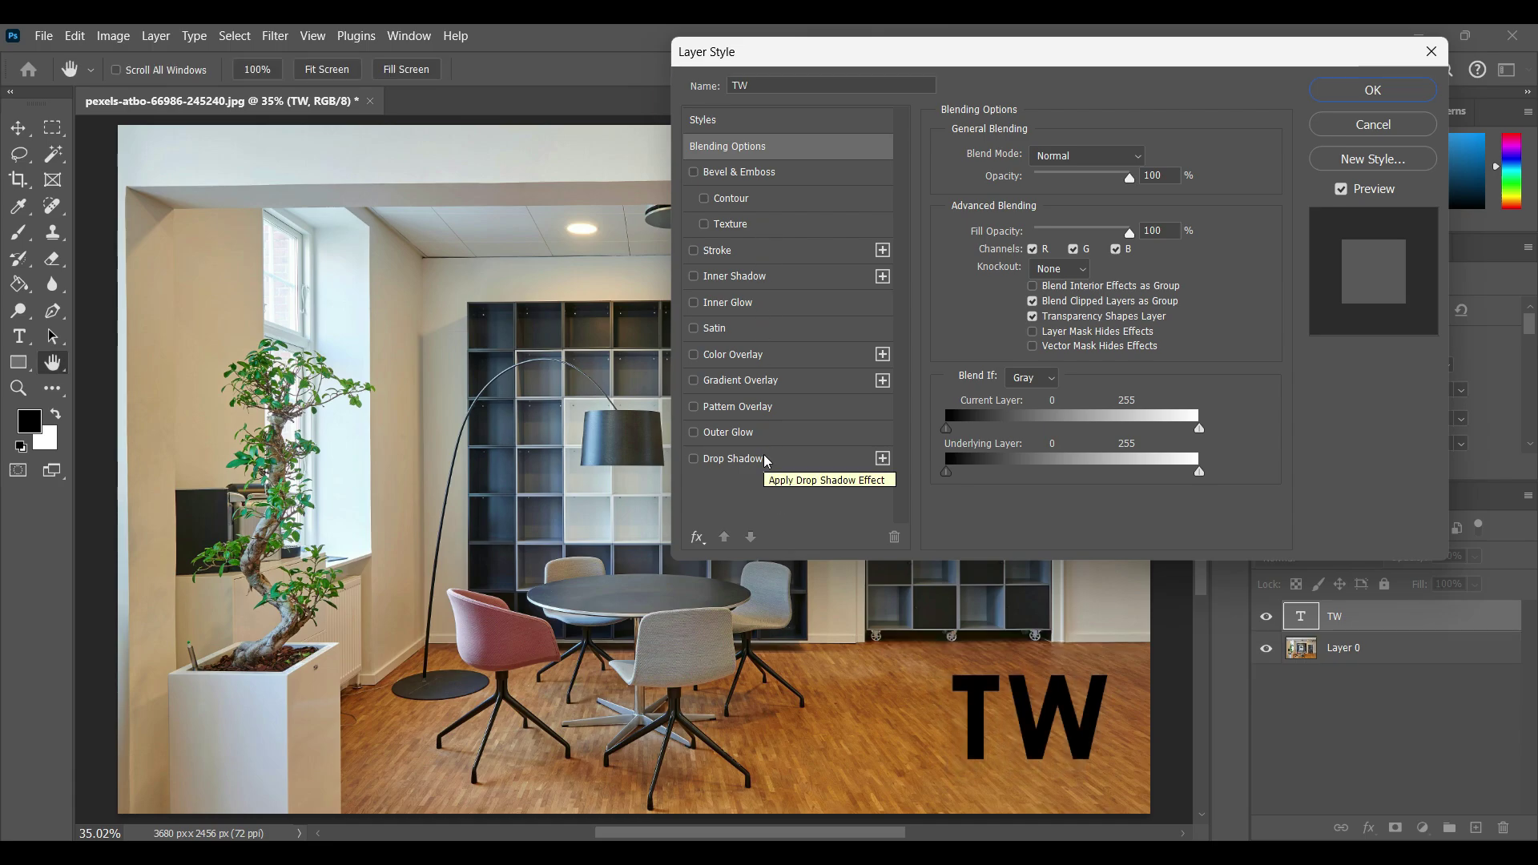
left_click(797, 464)
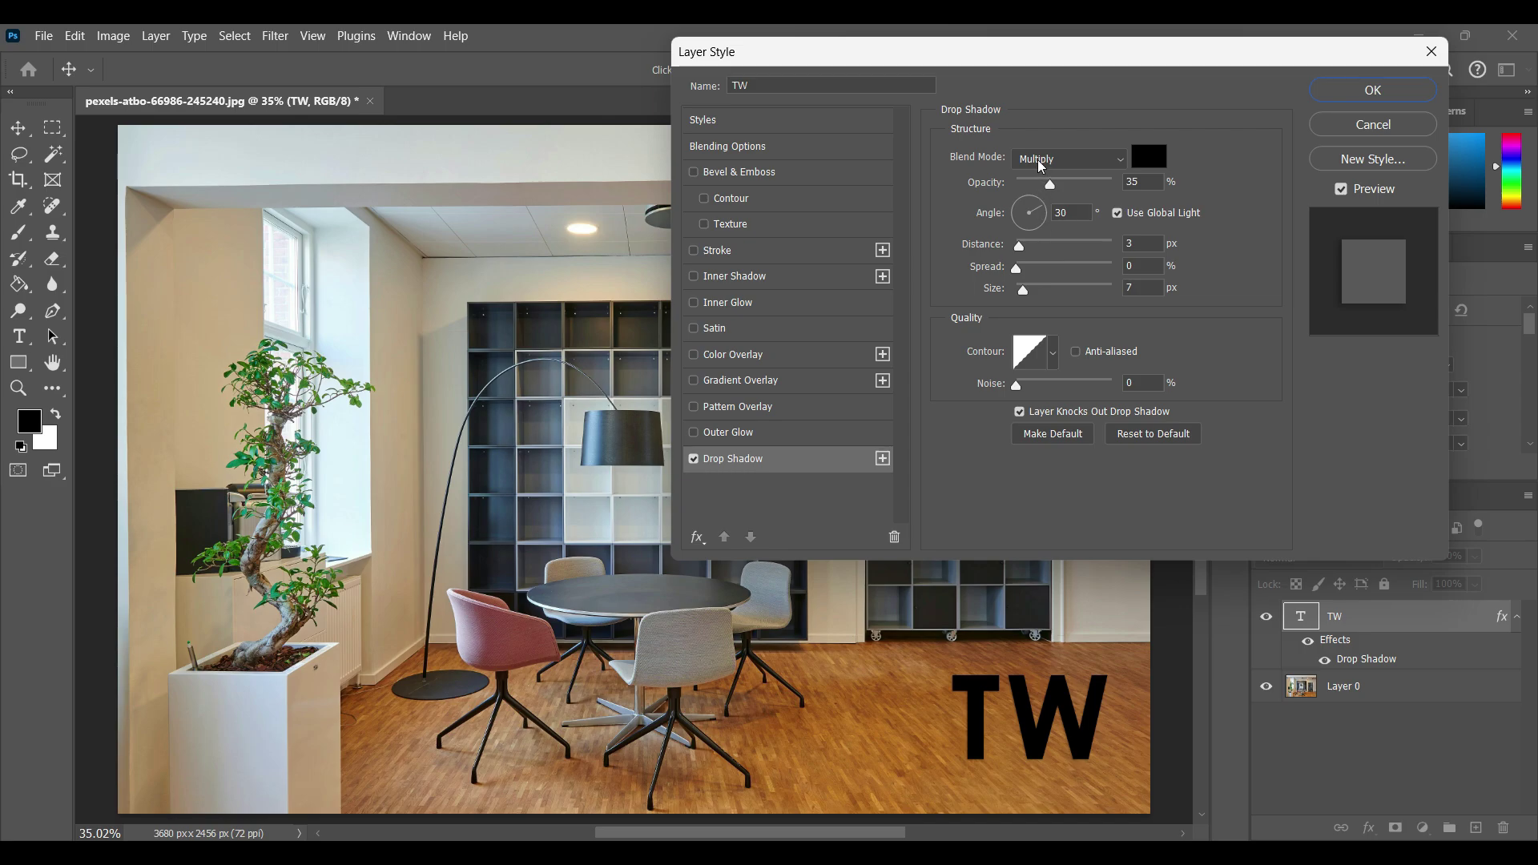
left_click(1363, 129)
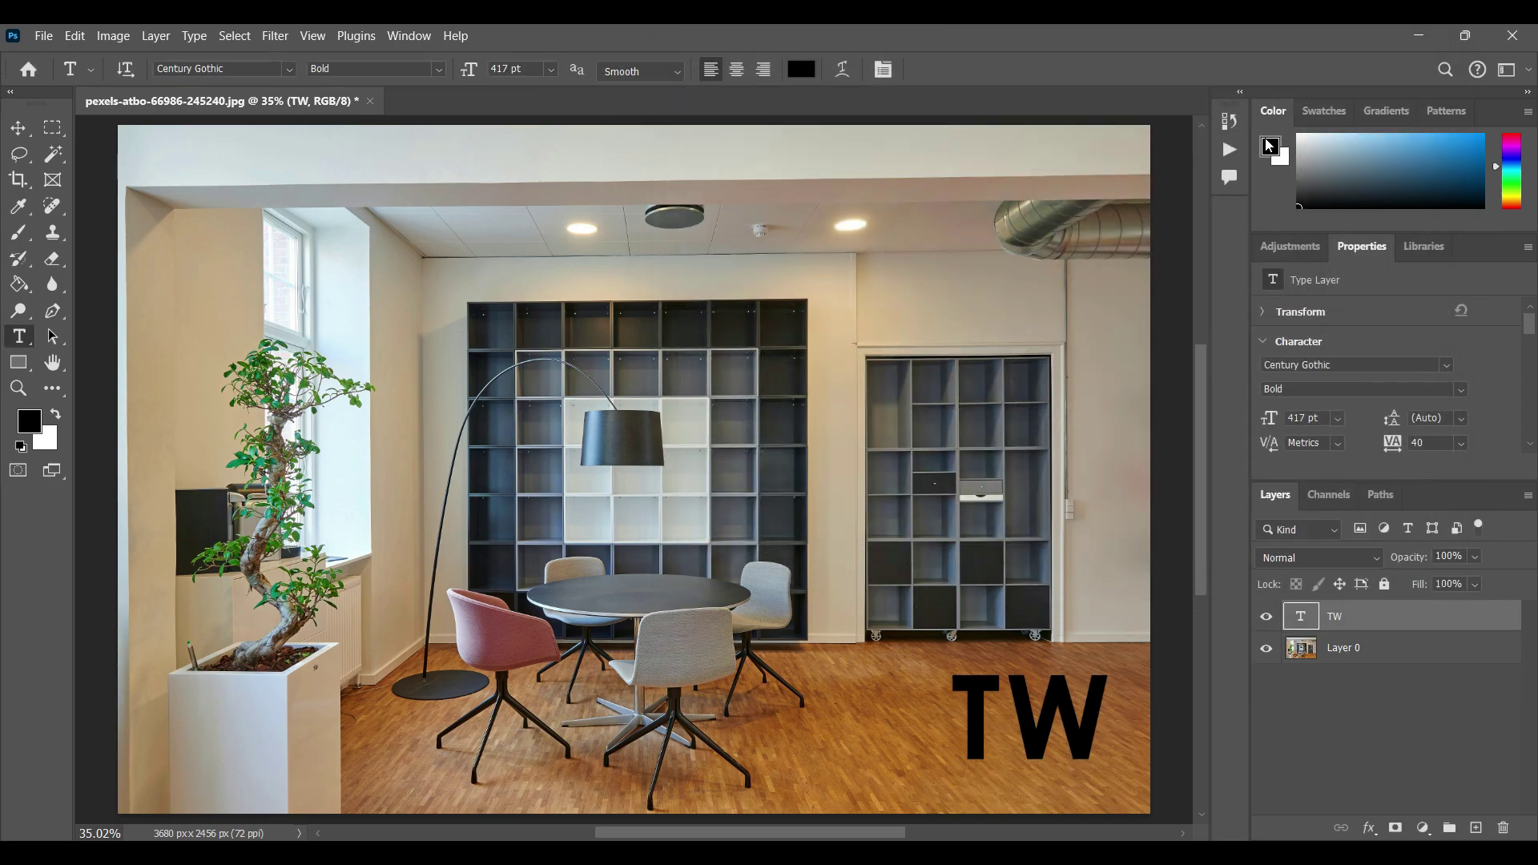